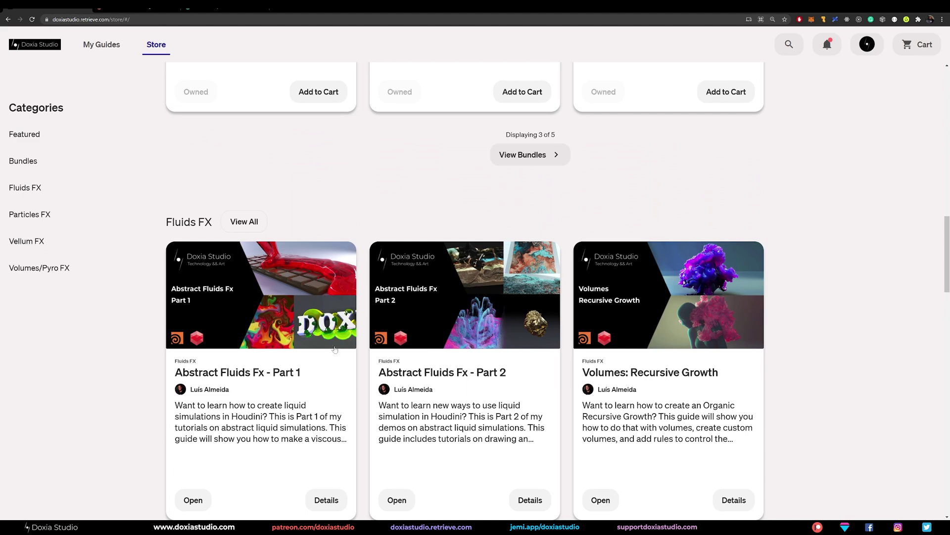
Open the Abstract Fluids Fx - Part 1 guide from the store and play its Viscous Jelly video from about 12:49.
scroll(335, 349, down, 1)
click(305, 269)
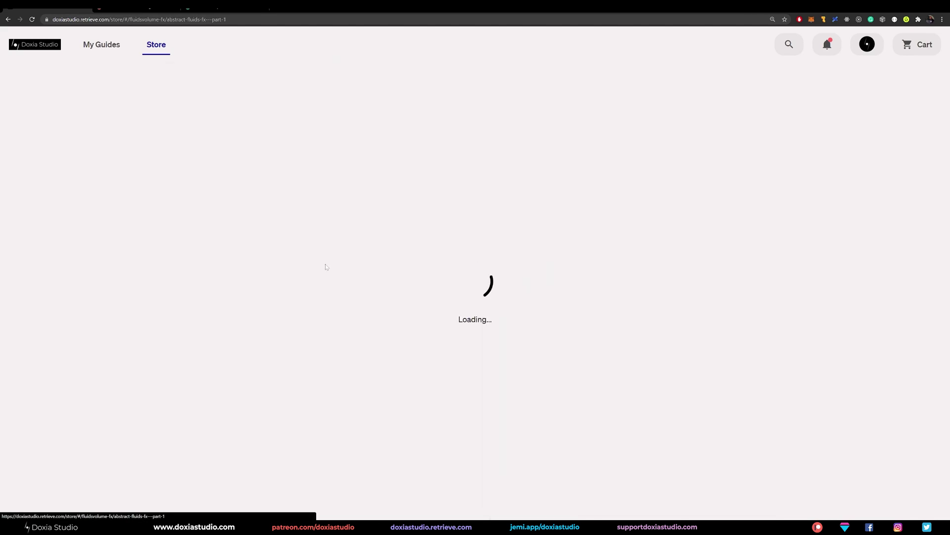
click(713, 141)
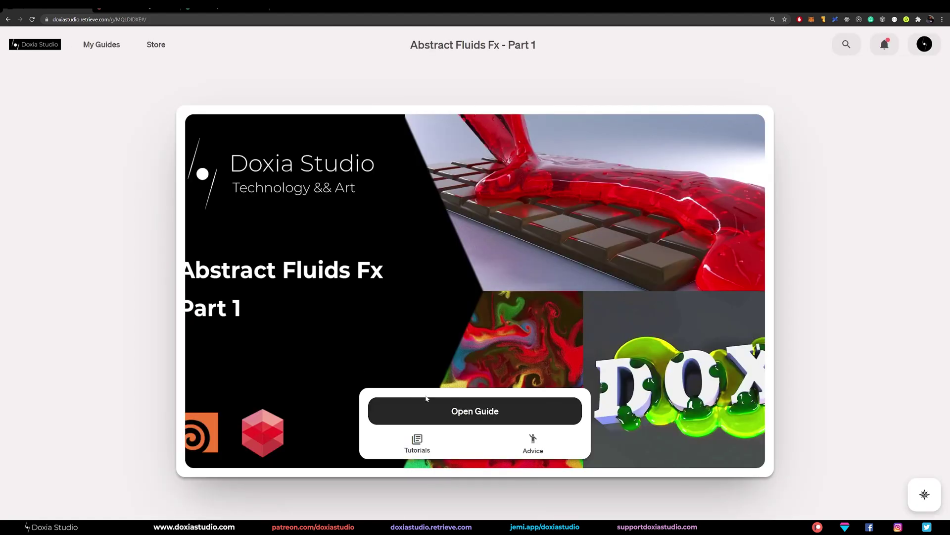
click(461, 411)
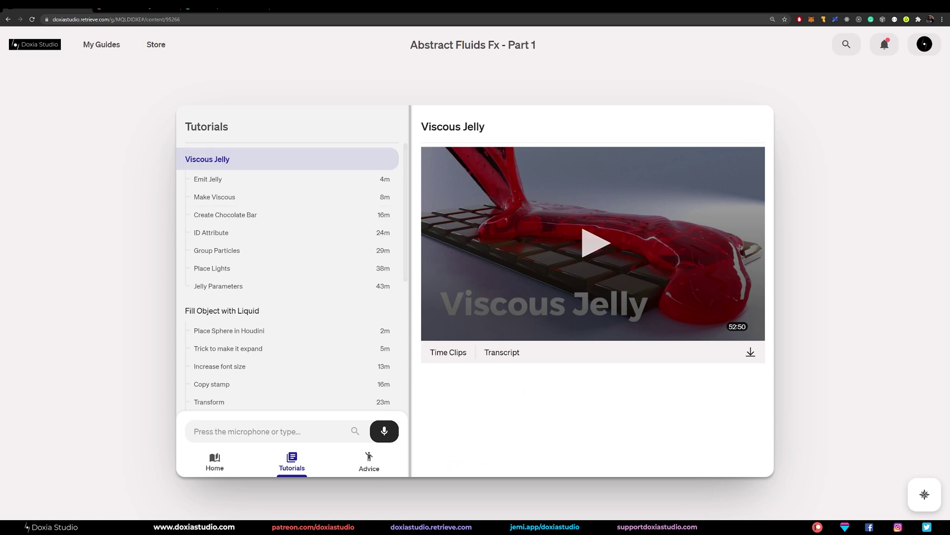
click(595, 243)
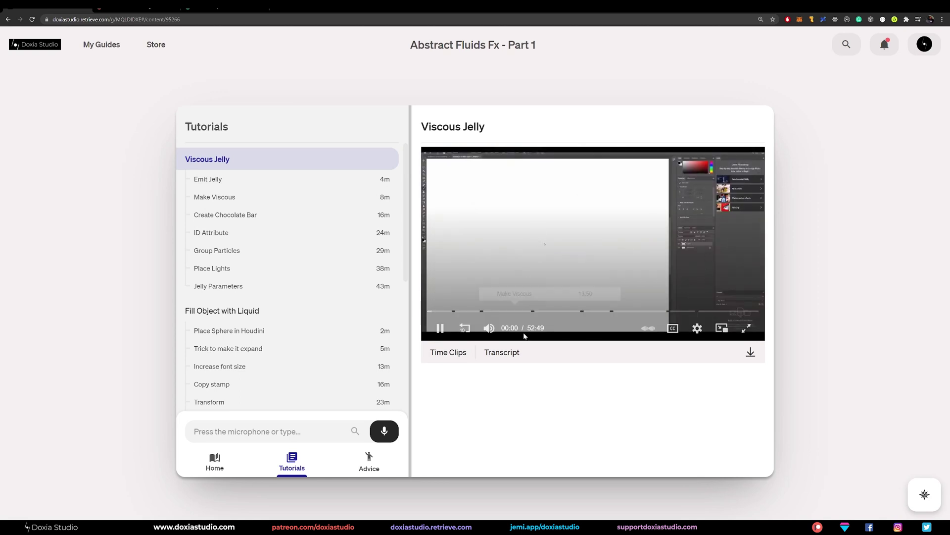
click(508, 311)
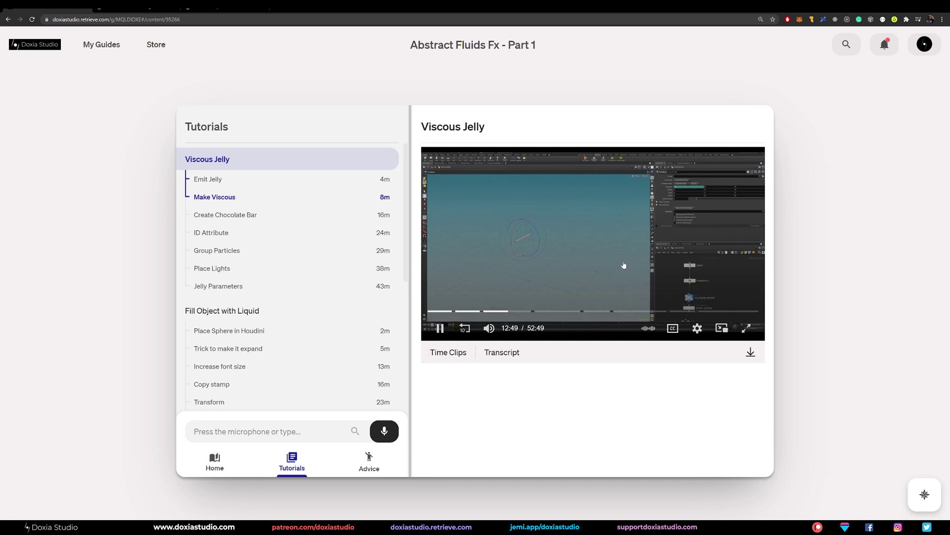
Turn on Italian captions for the video, change them to German and pause playback.
click(673, 328)
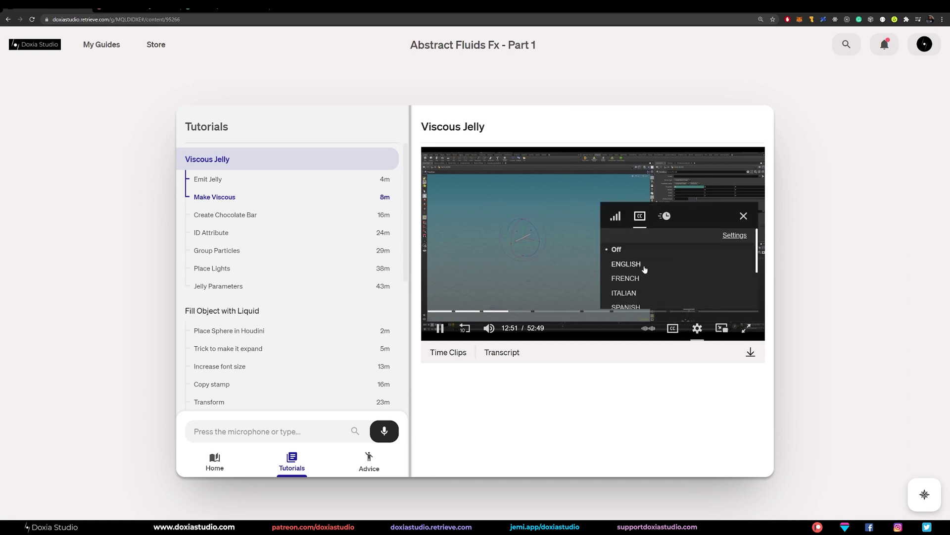
scroll(645, 269, down, 2)
click(628, 254)
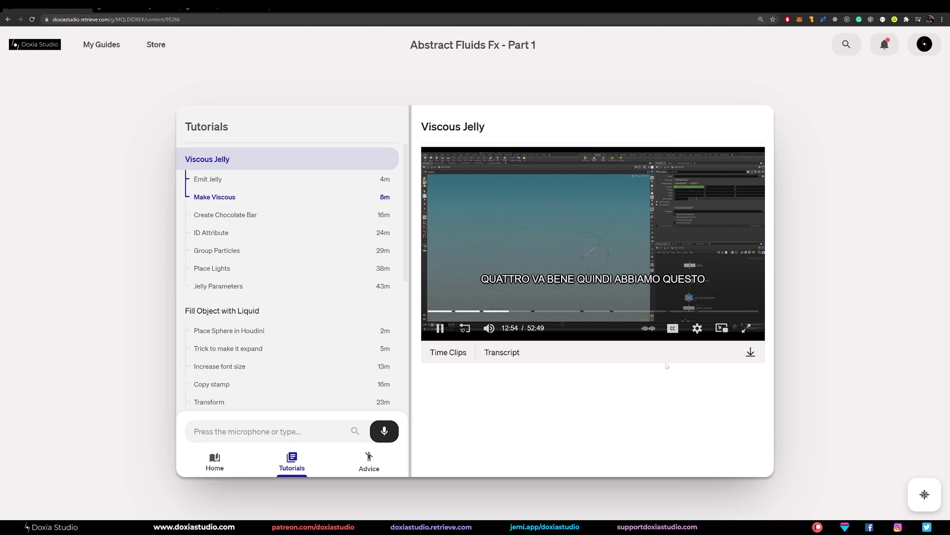
click(672, 328)
scroll(643, 270, down, 2)
click(628, 254)
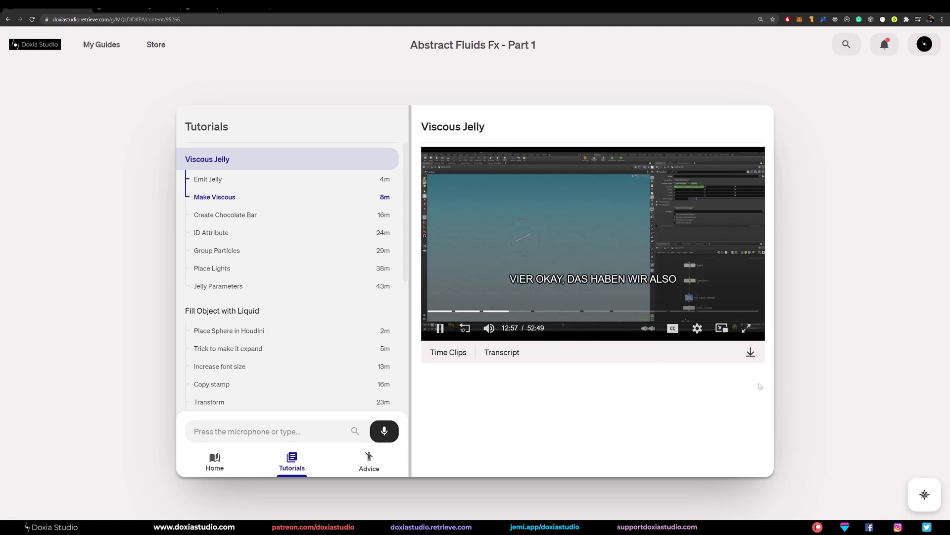
click(441, 329)
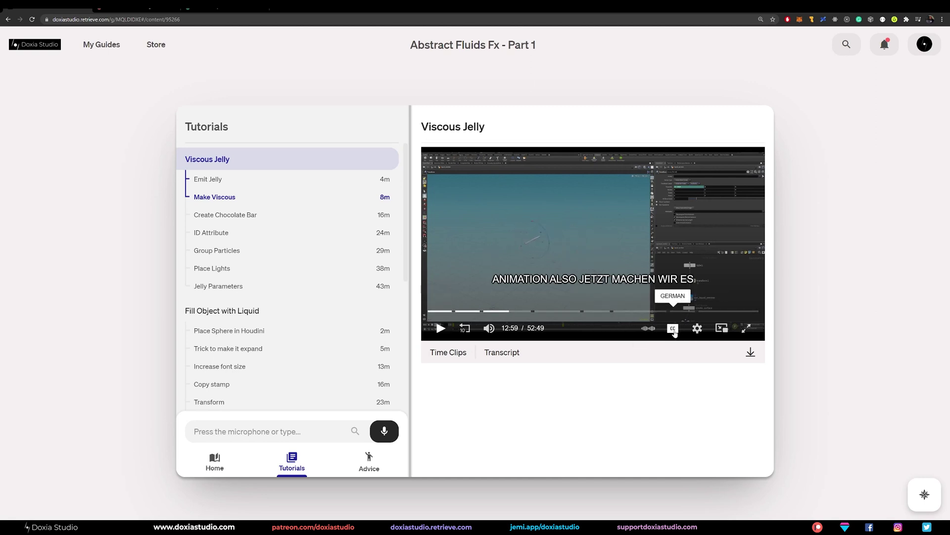
Turn off the captions, set the audio language to Spanish and resume playback.
click(673, 329)
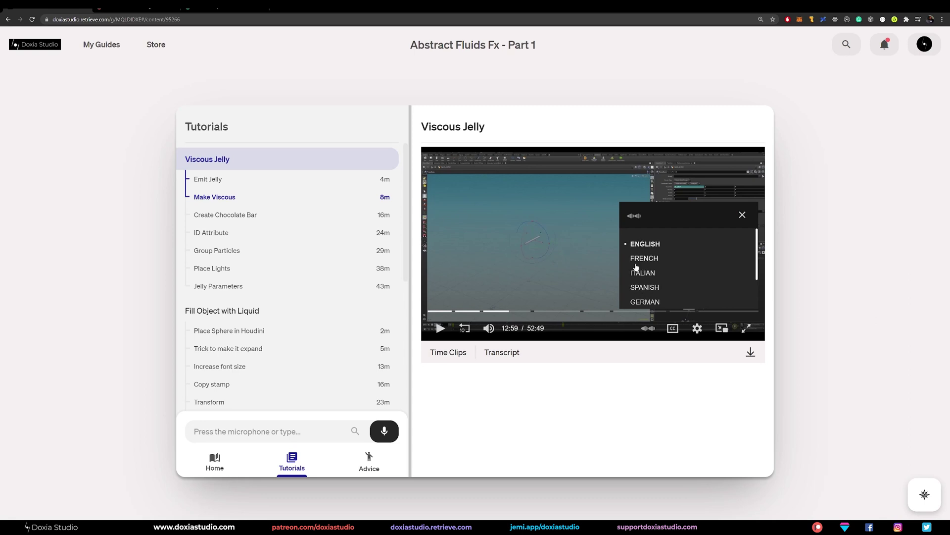
click(645, 287)
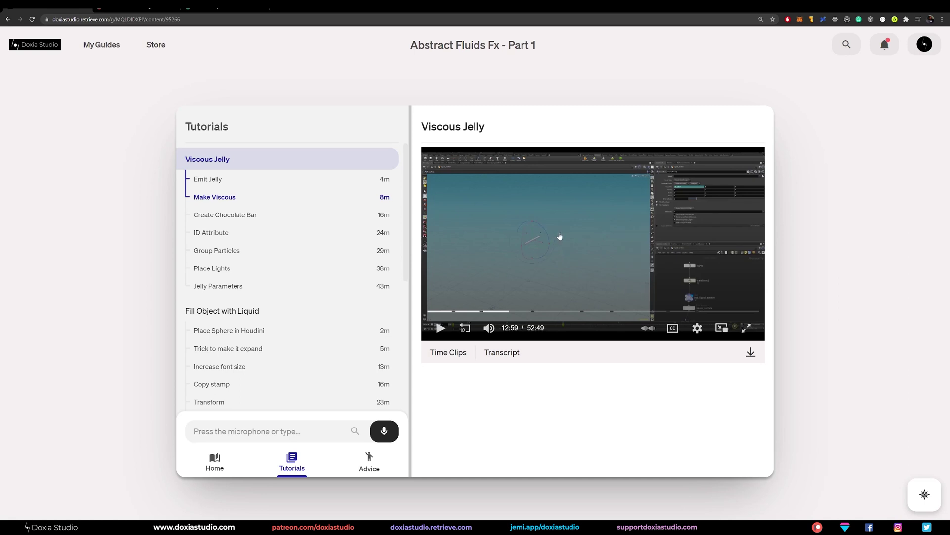
click(590, 242)
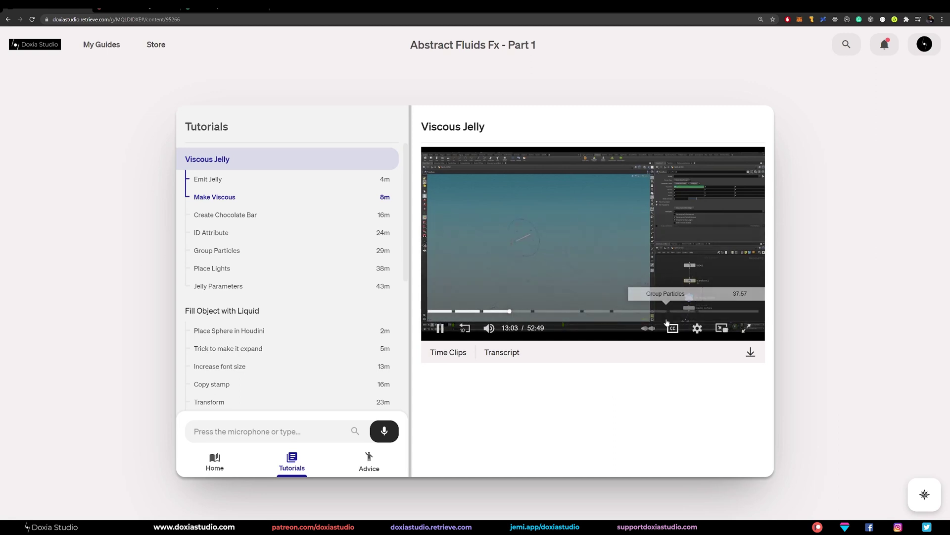
Set both the audio language and the captions to Japanese, pausing the video after it has played a while.
click(648, 328)
scroll(677, 273, down, 1)
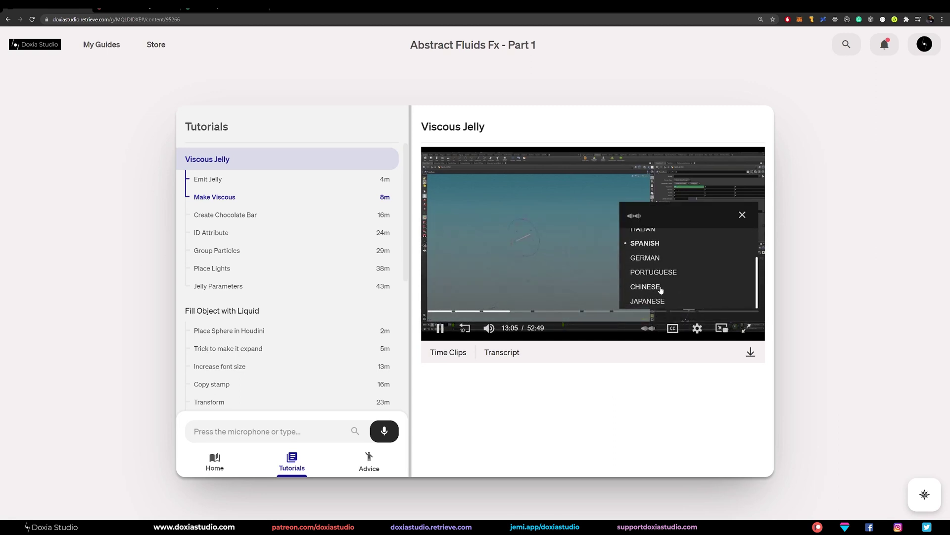
click(651, 301)
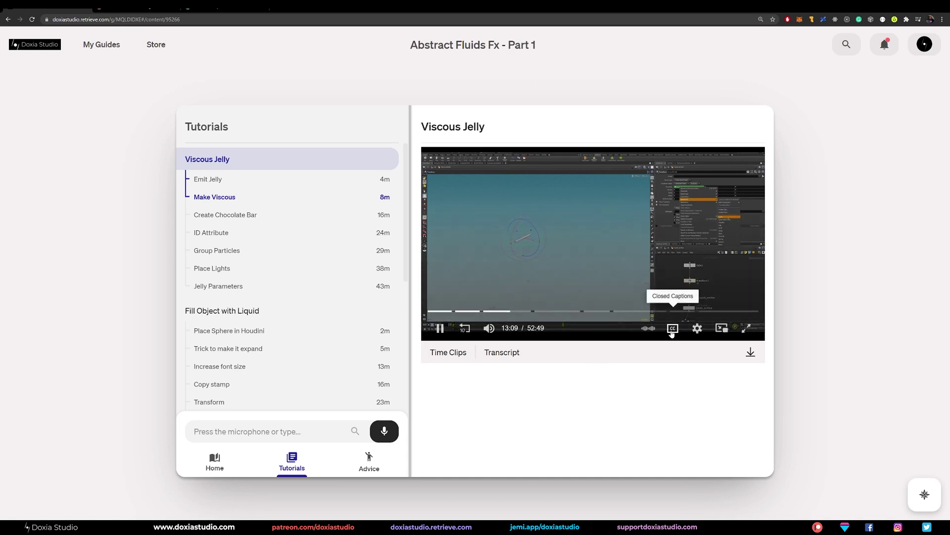
click(673, 327)
scroll(658, 282, down, 3)
click(628, 299)
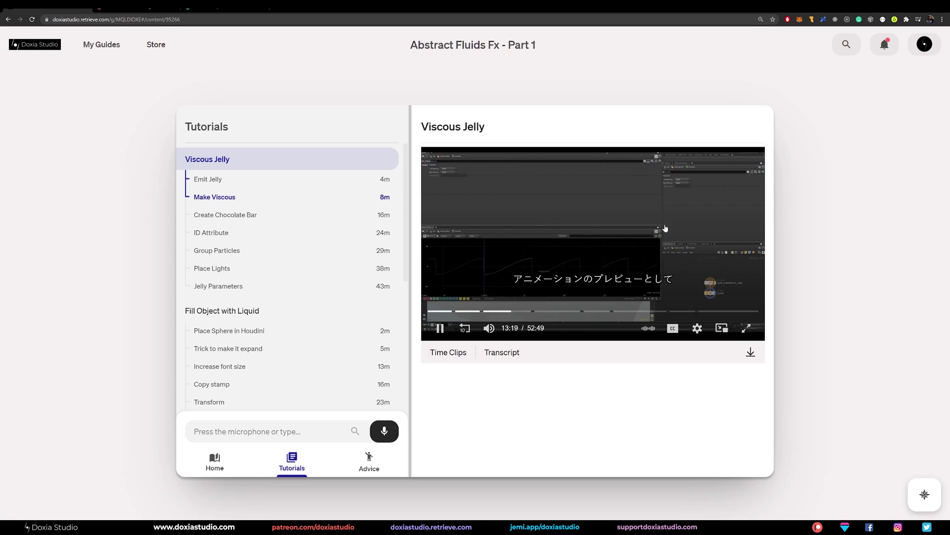
click(440, 330)
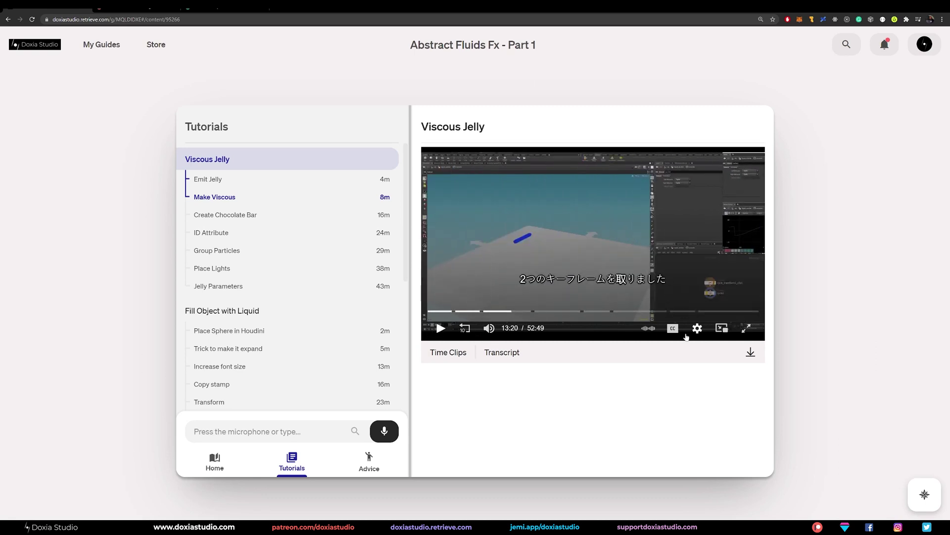
Set the video's audio language back to English and turn the captions off.
click(649, 328)
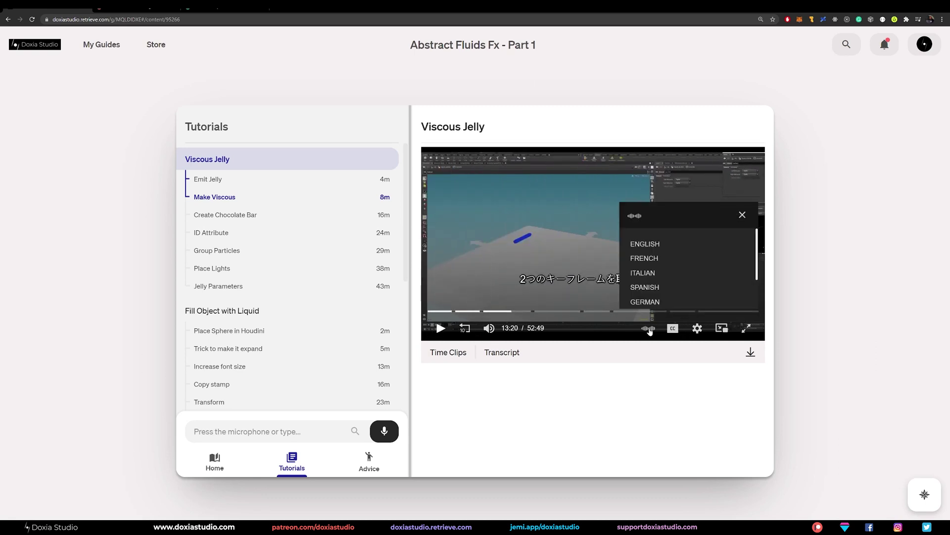
click(647, 246)
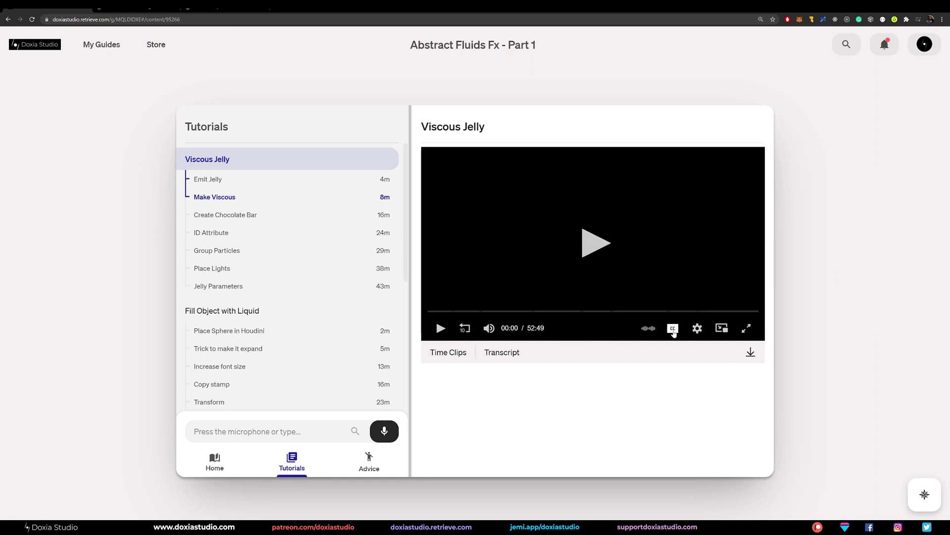
click(673, 328)
click(619, 254)
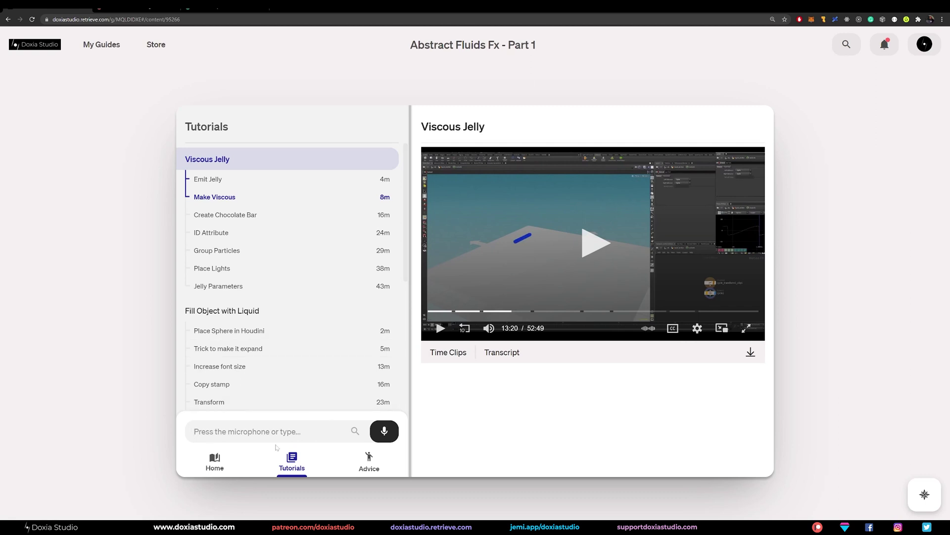
Look through the guide's tutorial list and search the guide for "viscous jelly".
scroll(278, 384, down, 2)
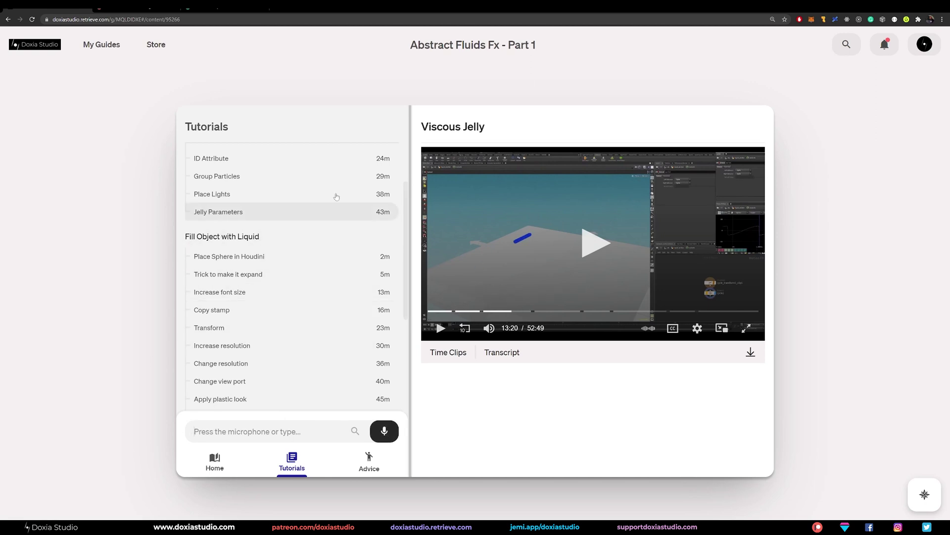
scroll(281, 262, up, 3)
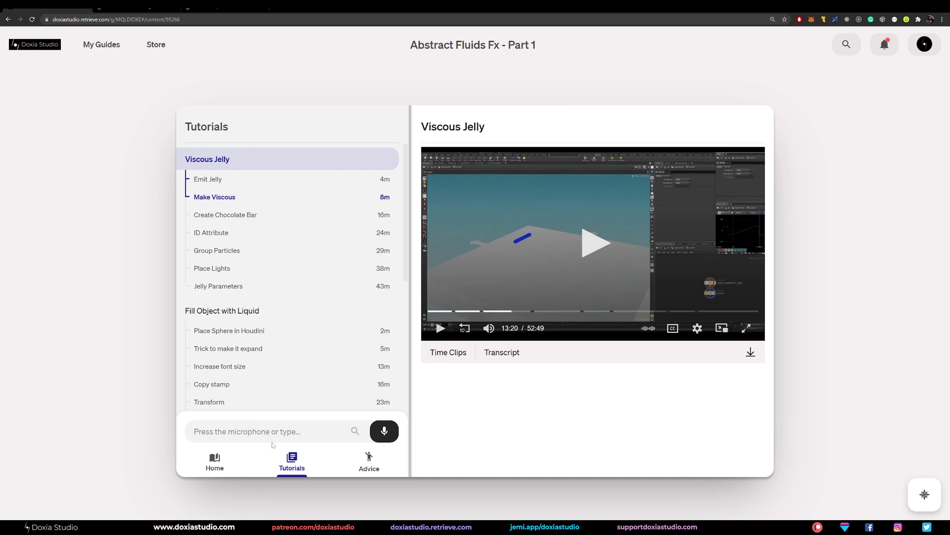
text(vis)
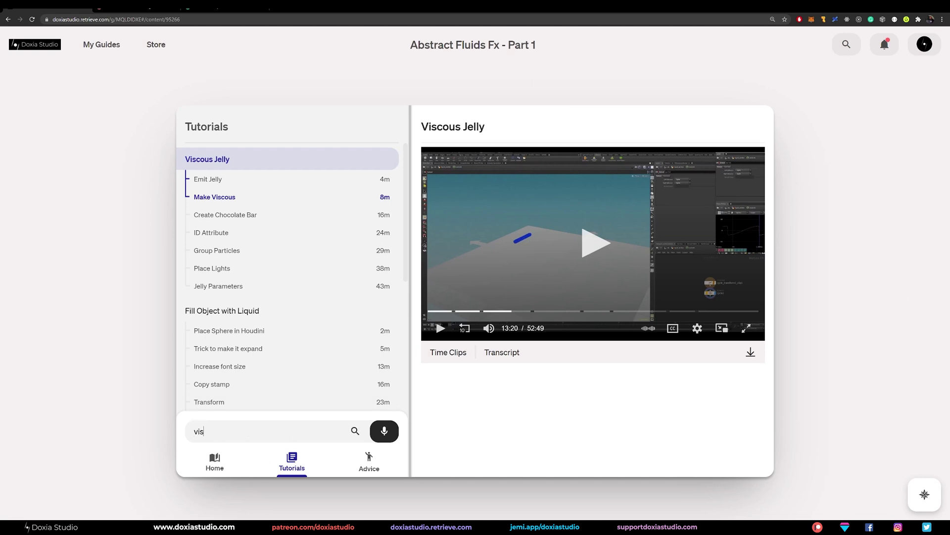
text(oud jelly)
double_click(208, 430)
text(viscous)
key(Return)
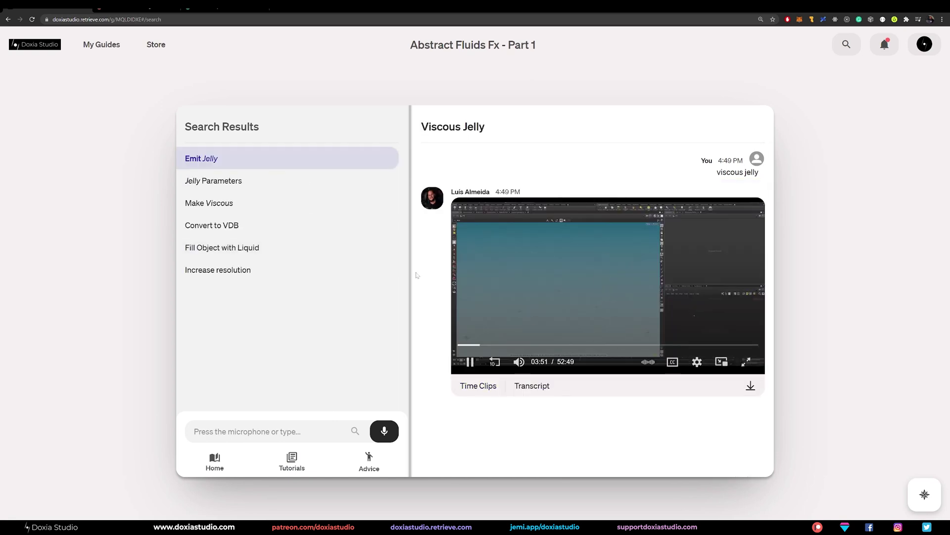
Preview the Emit Jelly result, muting its sound and pausing it at 04:00.
click(583, 282)
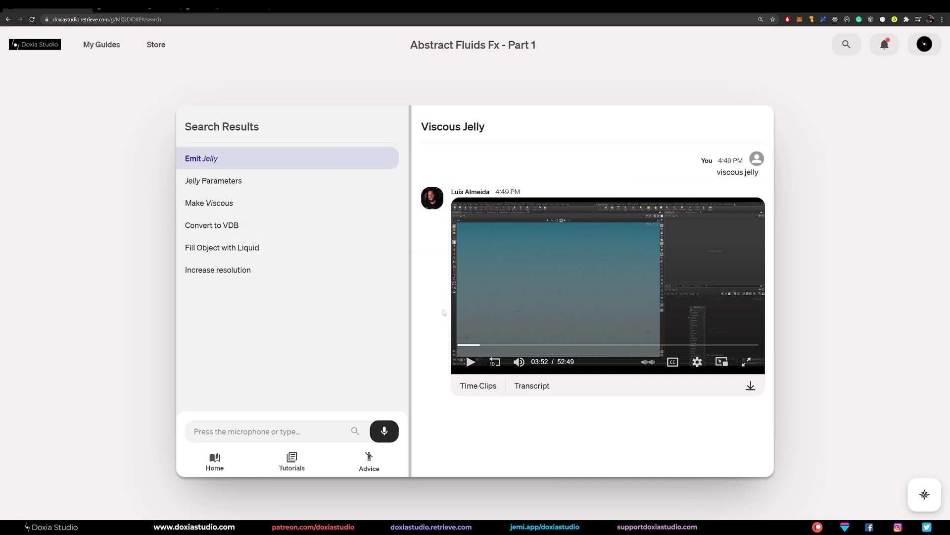
click(568, 258)
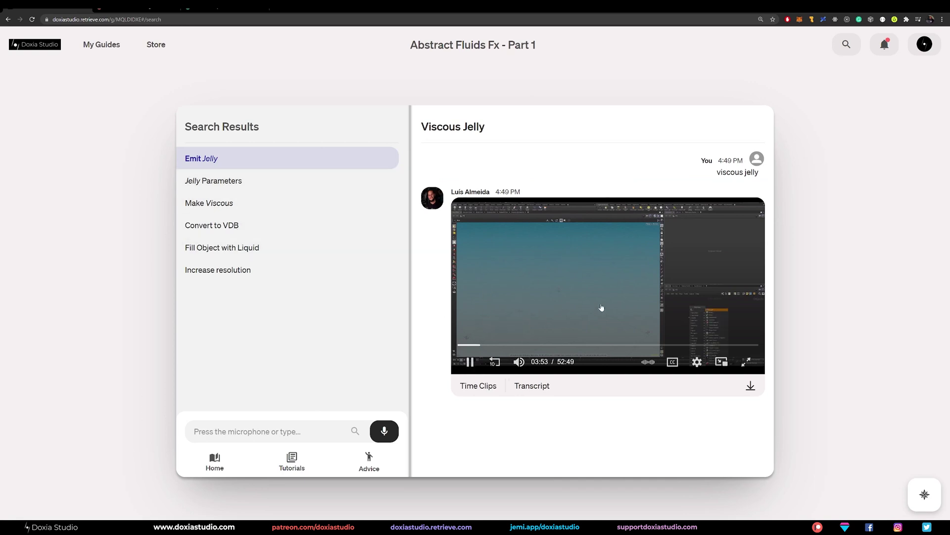
click(519, 362)
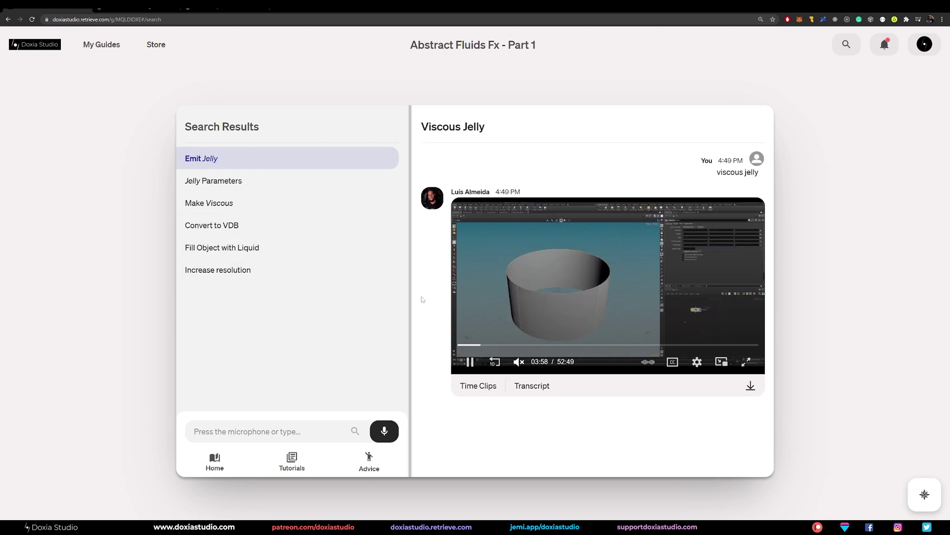
click(614, 299)
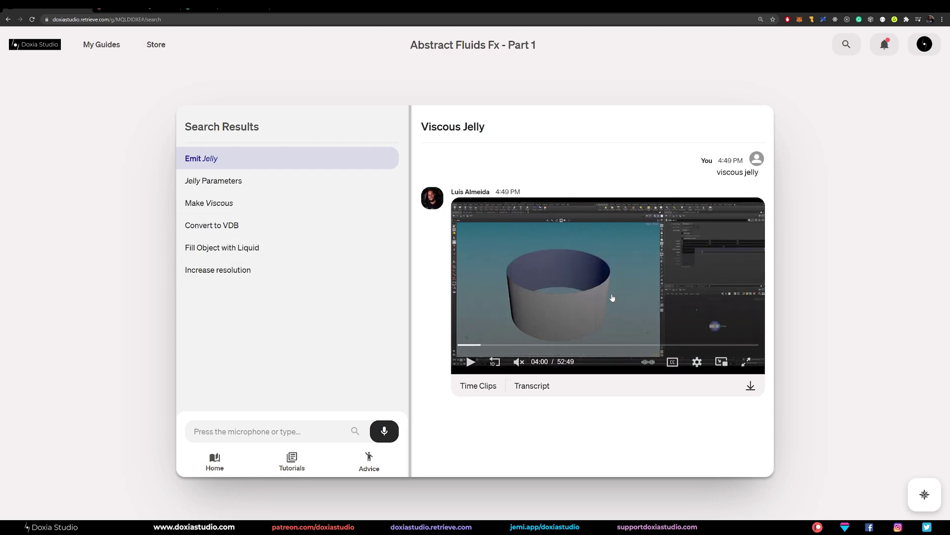
Check the caption and audio languages offered for the Emit Jelly clip.
click(673, 362)
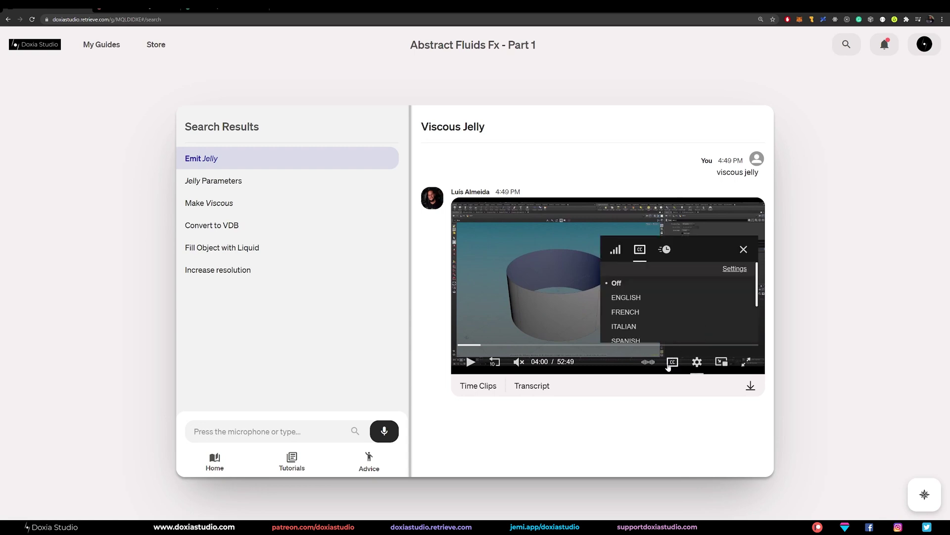
click(648, 363)
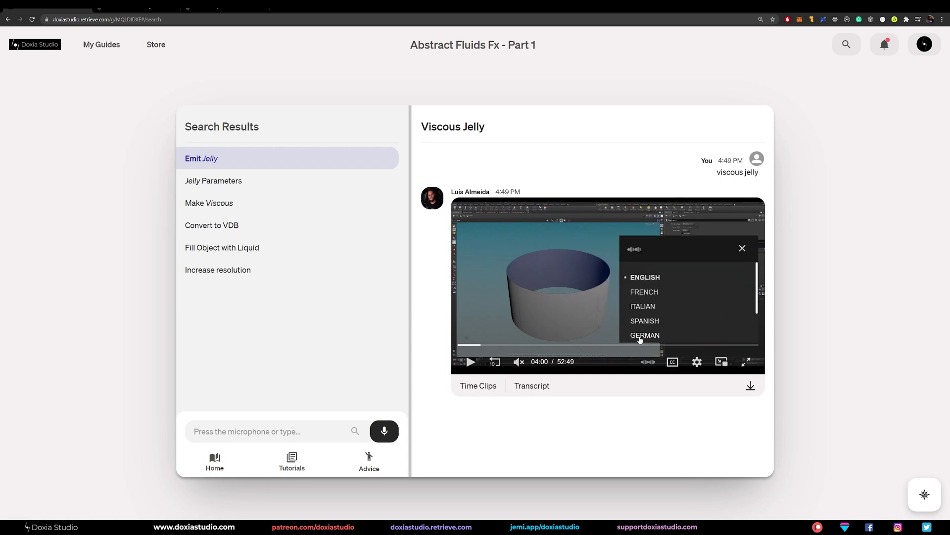
click(614, 425)
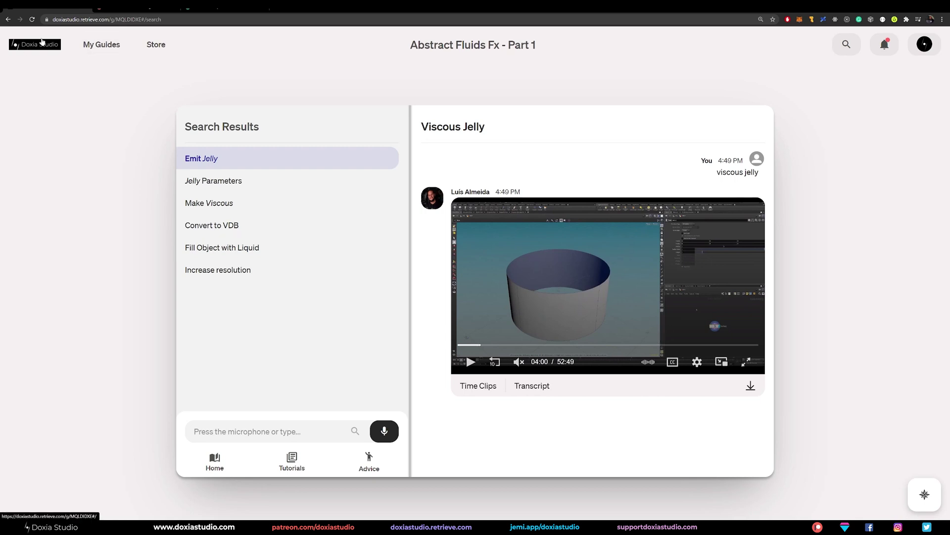
Return to the store and look over the featured guide and the available bundles.
click(161, 50)
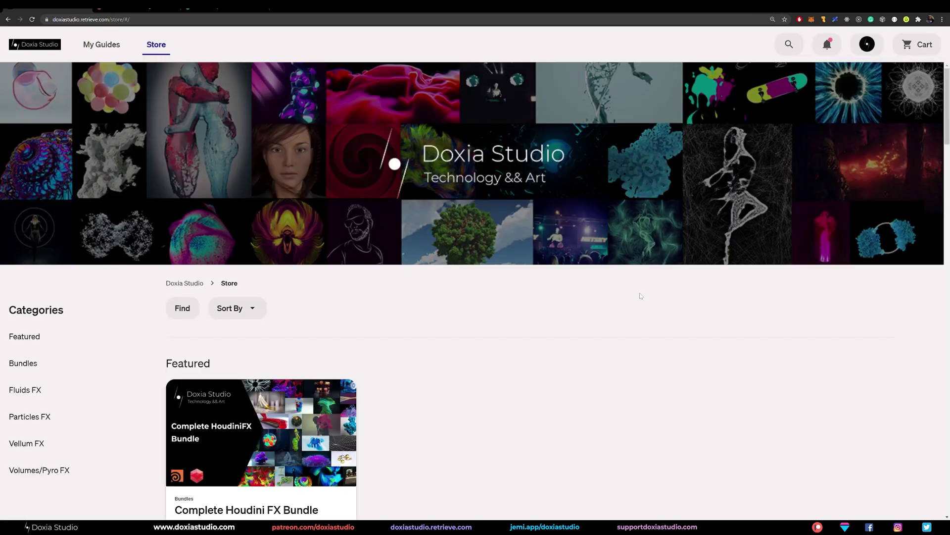
scroll(444, 290, down, 7)
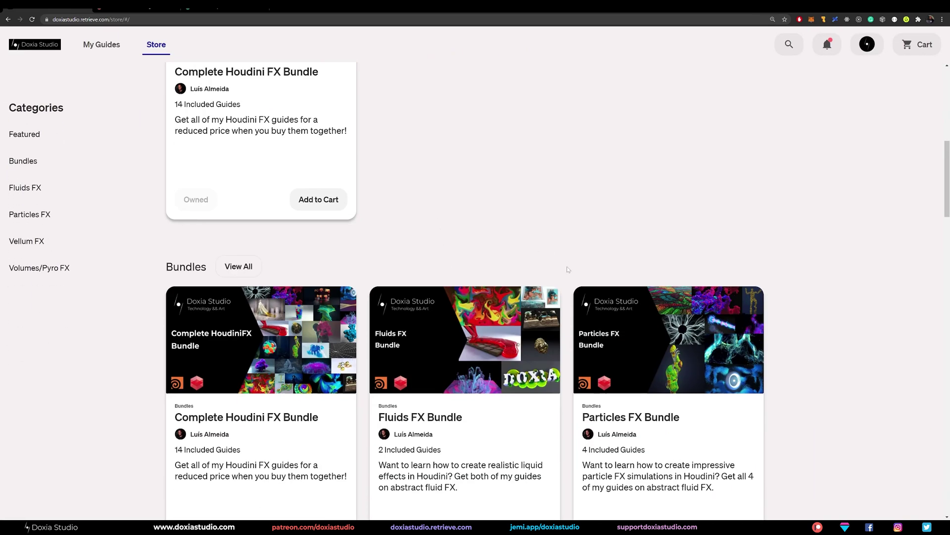
scroll(715, 263, down, 2)
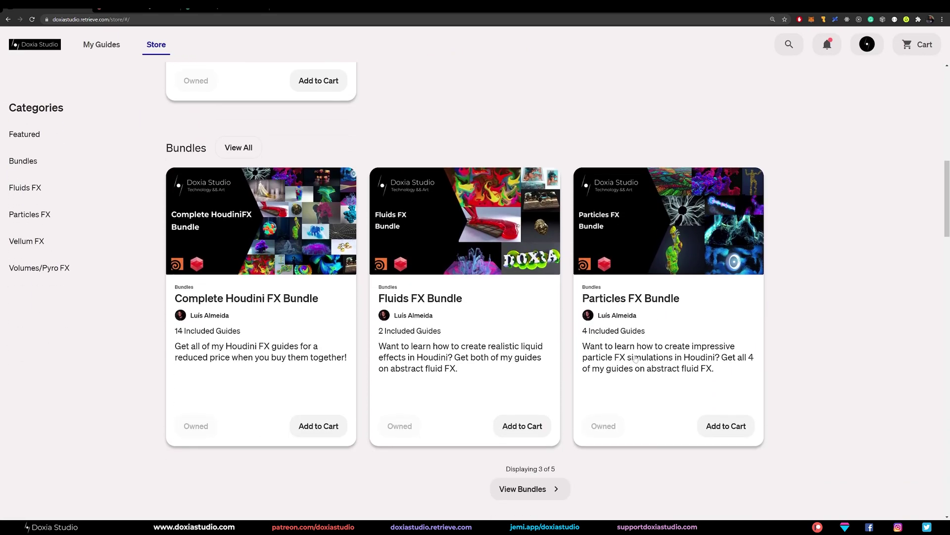
scroll(635, 358, down, 2)
scroll(732, 299, up, 6)
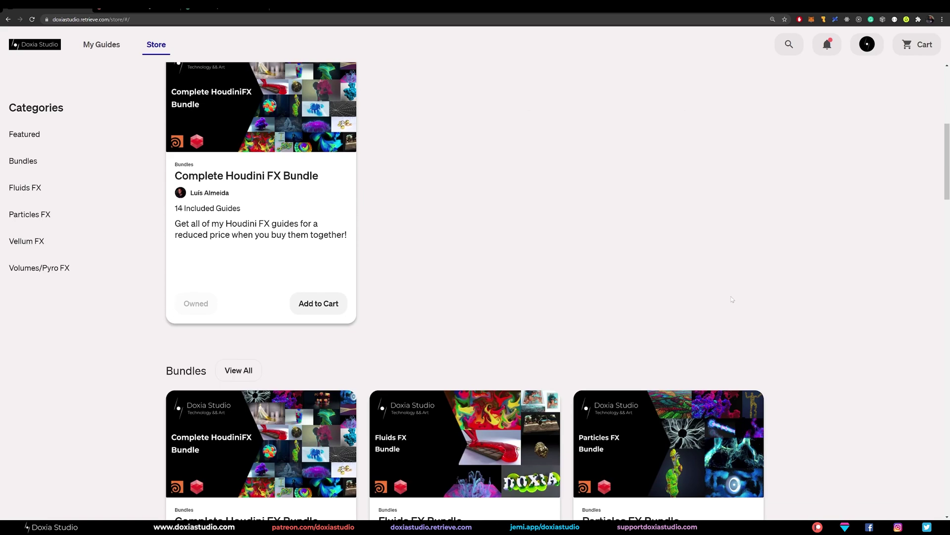
scroll(745, 302, down, 2)
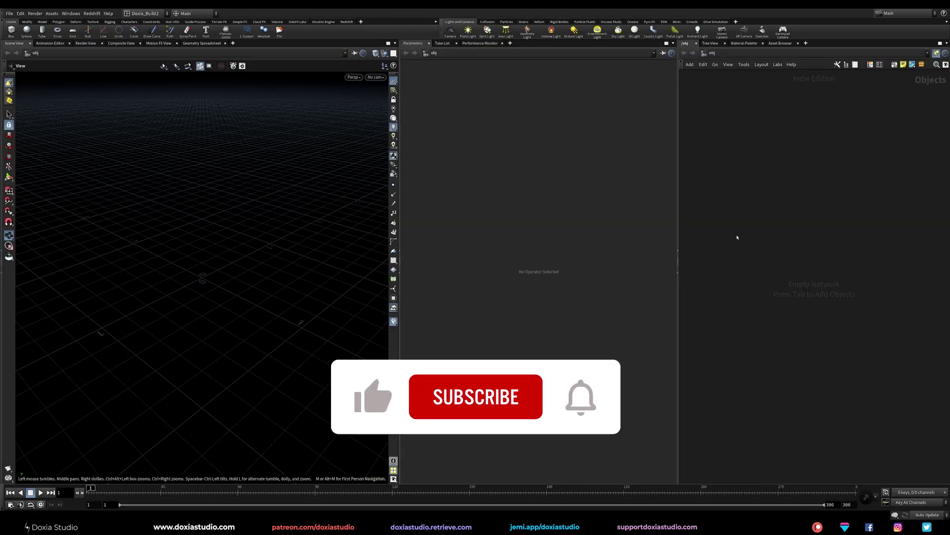
Switch to Houdini, add a Geometry object to the empty object network and rename it firebending.
key(Tab)
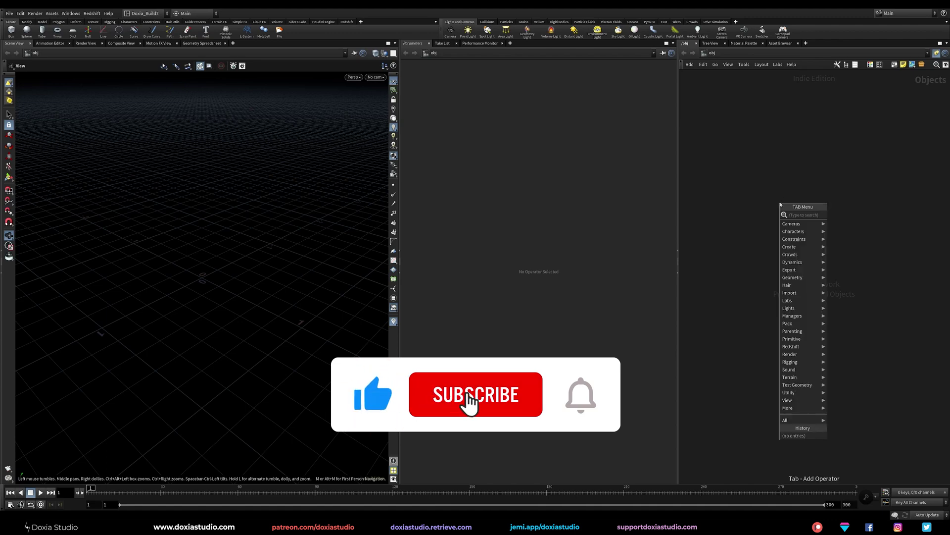
text(geo)
key(Return)
click(787, 187)
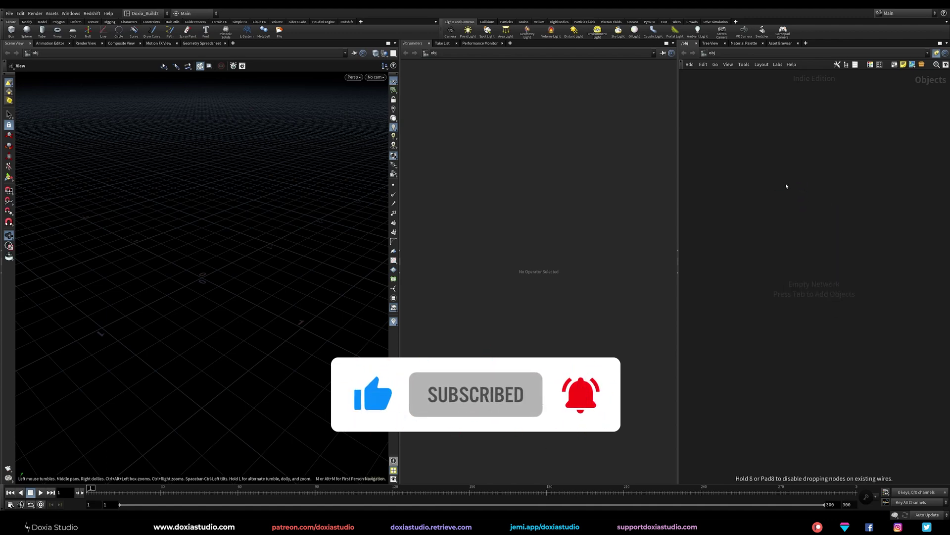
key(F2)
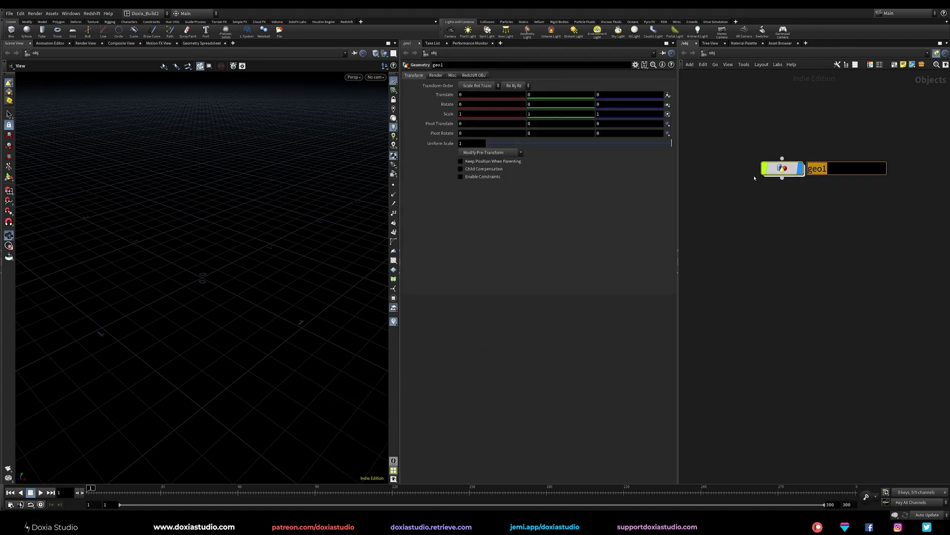
text(firebending)
key(Return)
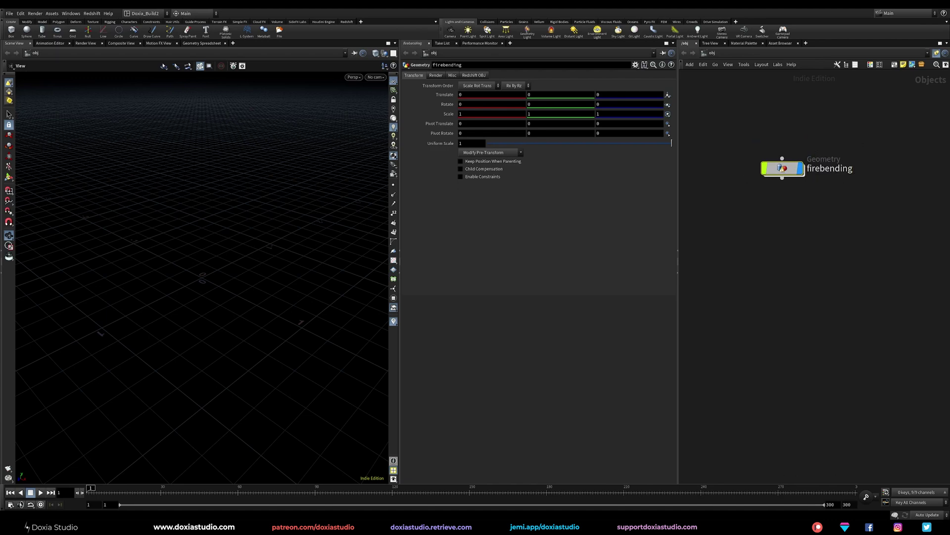
Go inside the firebending object and add a Sphere node to its empty network.
double_click(779, 170)
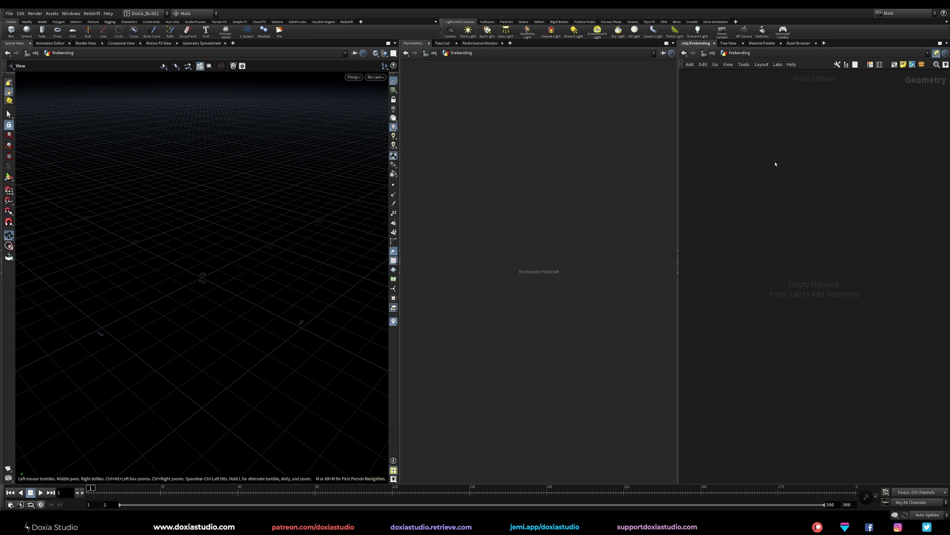
key(Tab)
text(sphere)
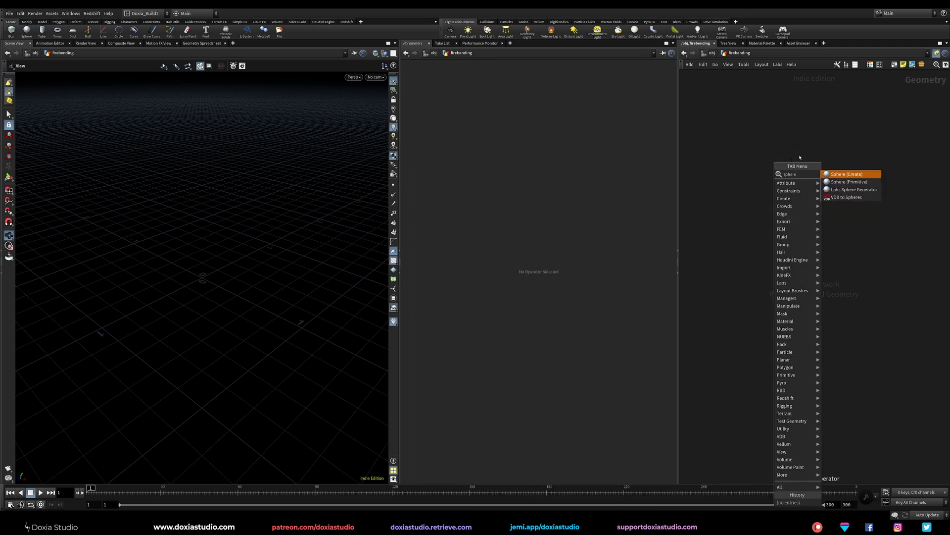
click(847, 173)
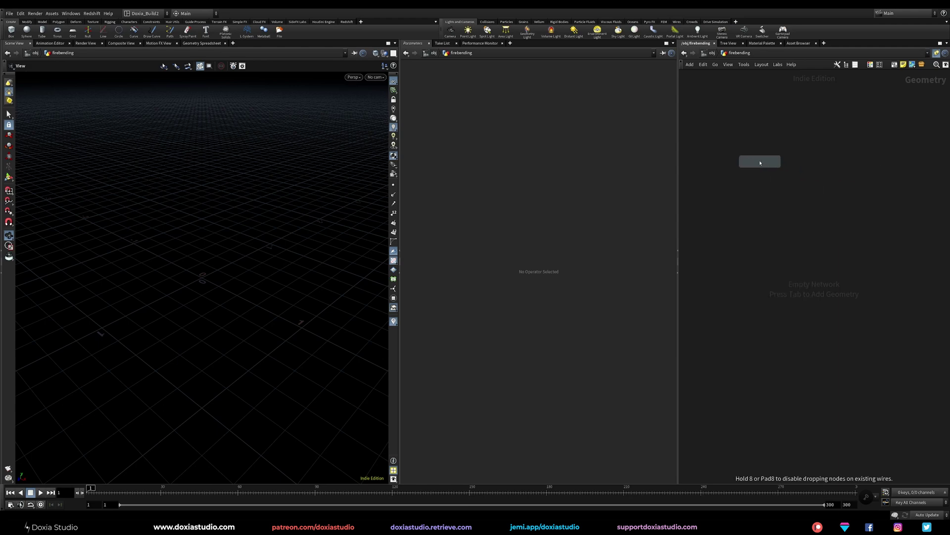
click(759, 160)
middle_drag(255, 238, 192, 291)
scroll(192, 291, down, 1)
mouse_move(192, 293)
mouse_down()
mouse_move(179, 305)
mouse_move(203, 293)
mouse_up()
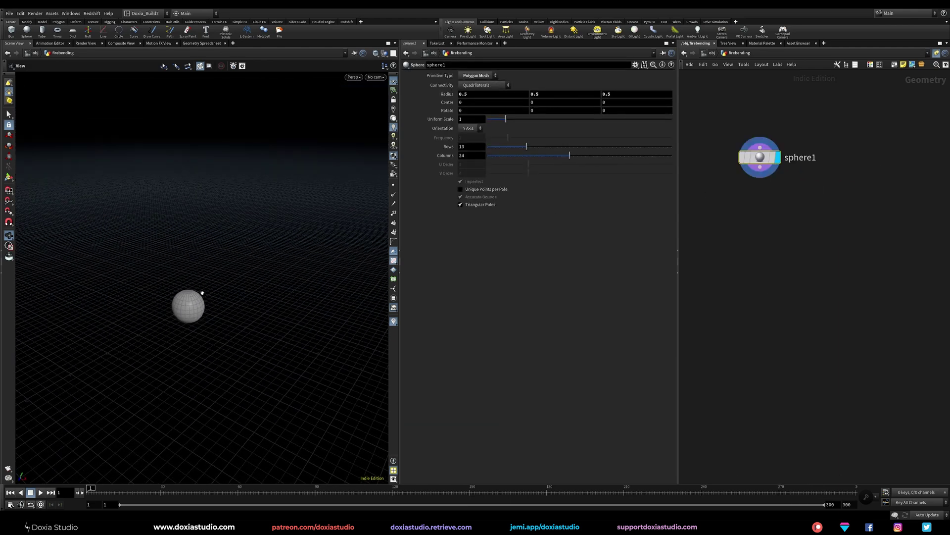
Add a Pyro Source node below the sphere, fed by the sphere's output, and display its result.
drag(759, 157, 762, 142)
click(763, 152)
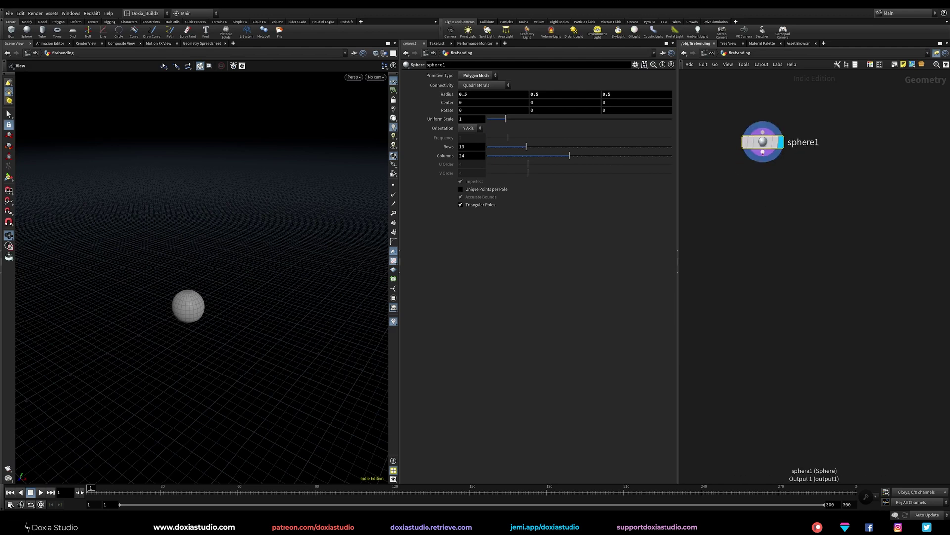
click(763, 180)
text(py)
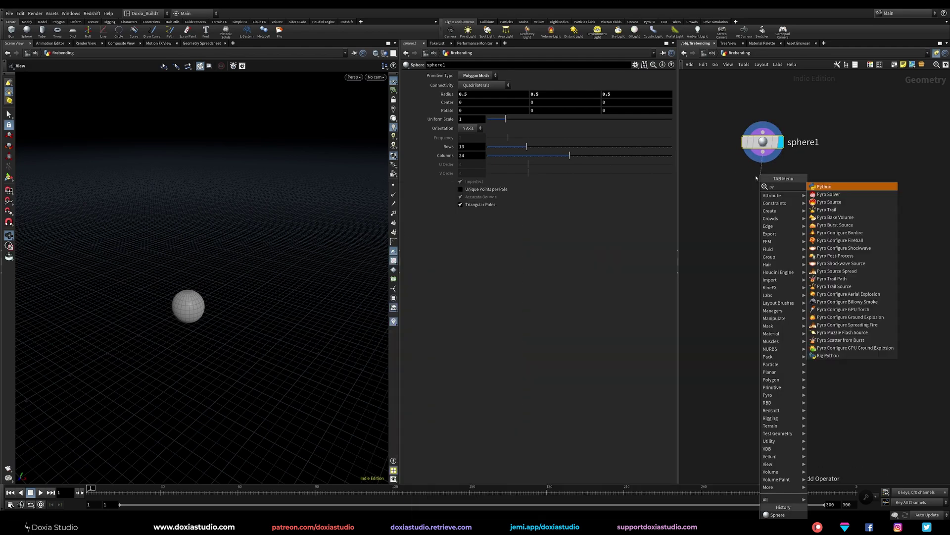
text(ro s)
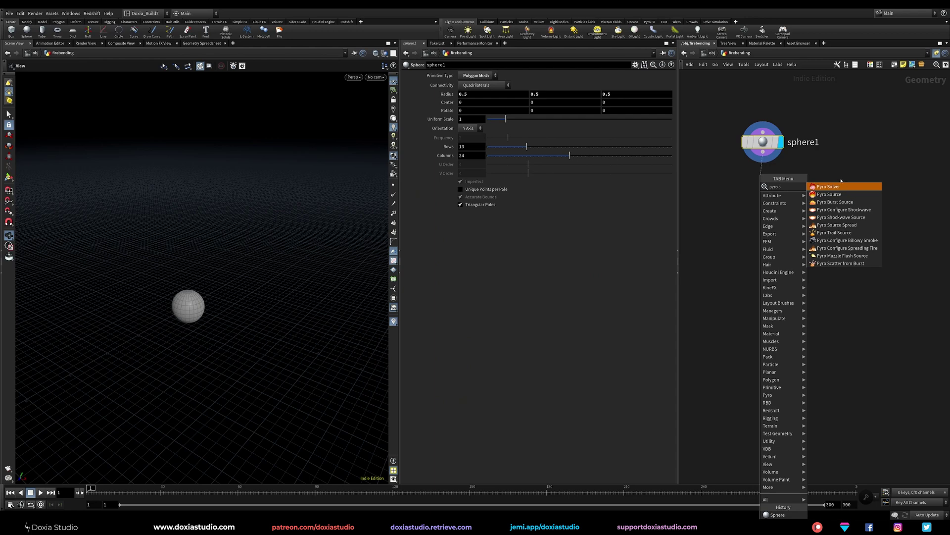
click(829, 194)
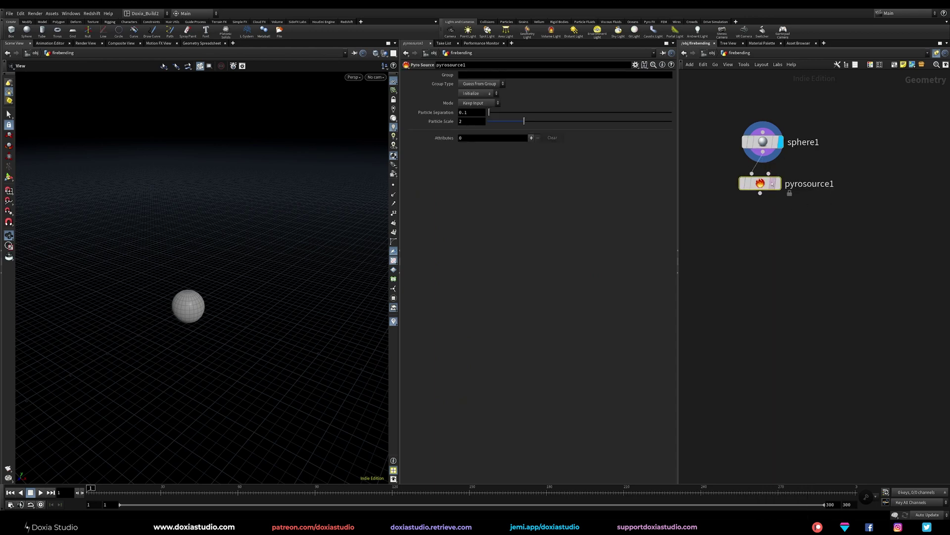
click(774, 183)
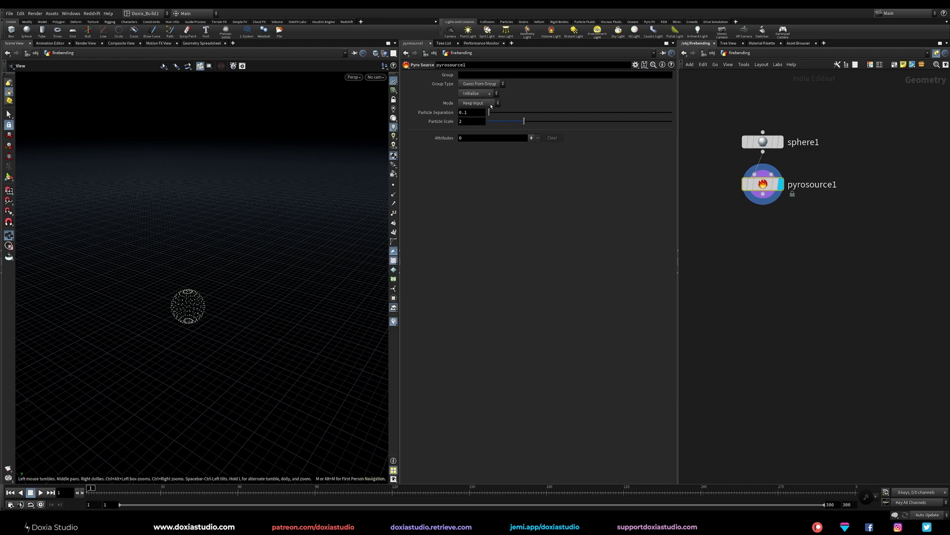
Set the Pyro Source mode to Volume Scatter so points fill the inside of the sphere.
click(488, 94)
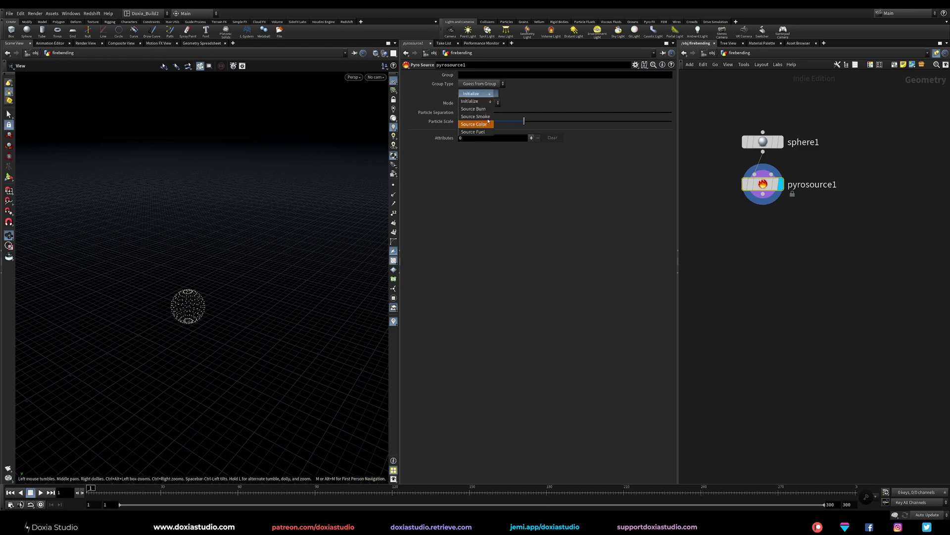
click(505, 96)
click(496, 104)
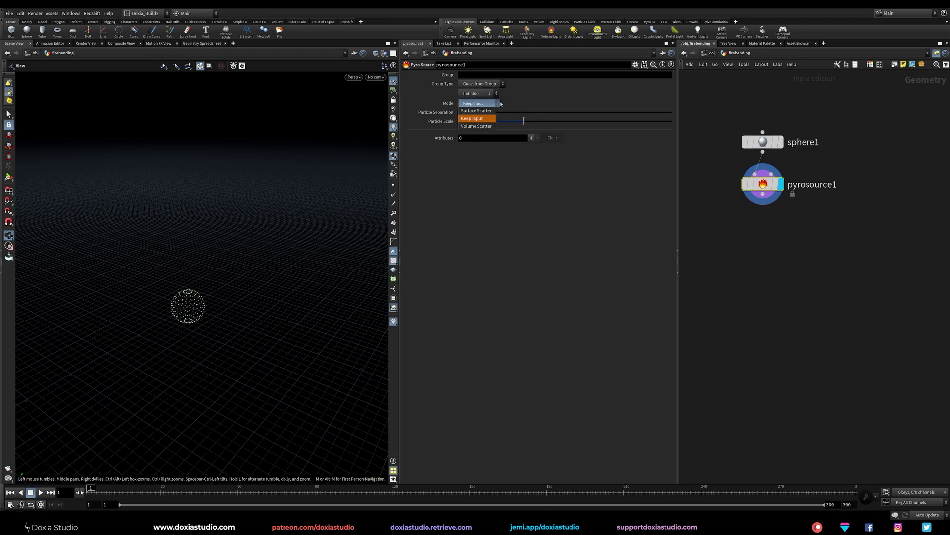
click(475, 120)
drag(181, 301, 305, 303)
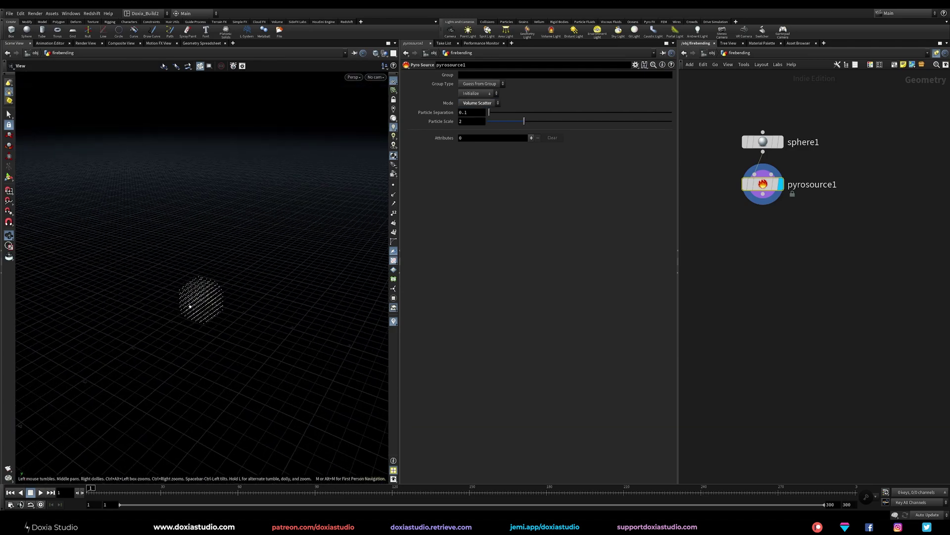
click(478, 103)
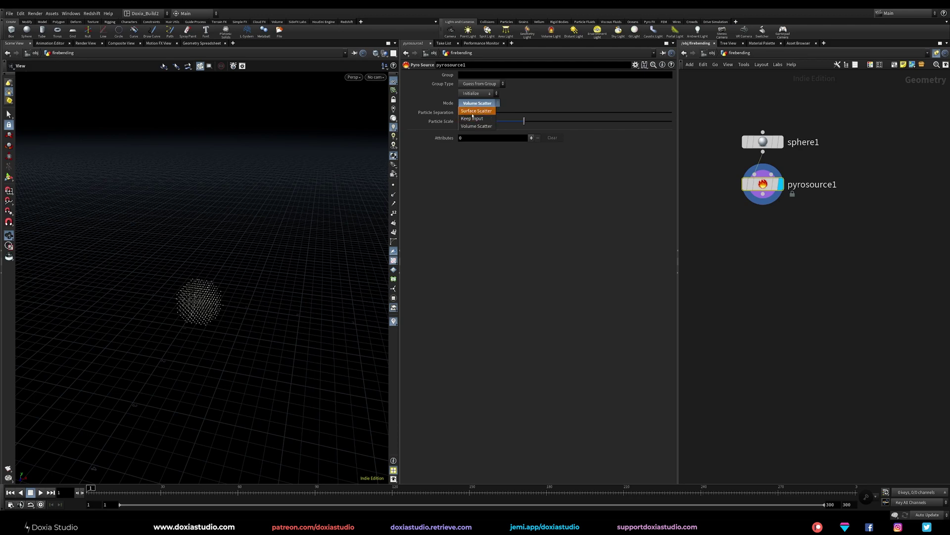
click(498, 206)
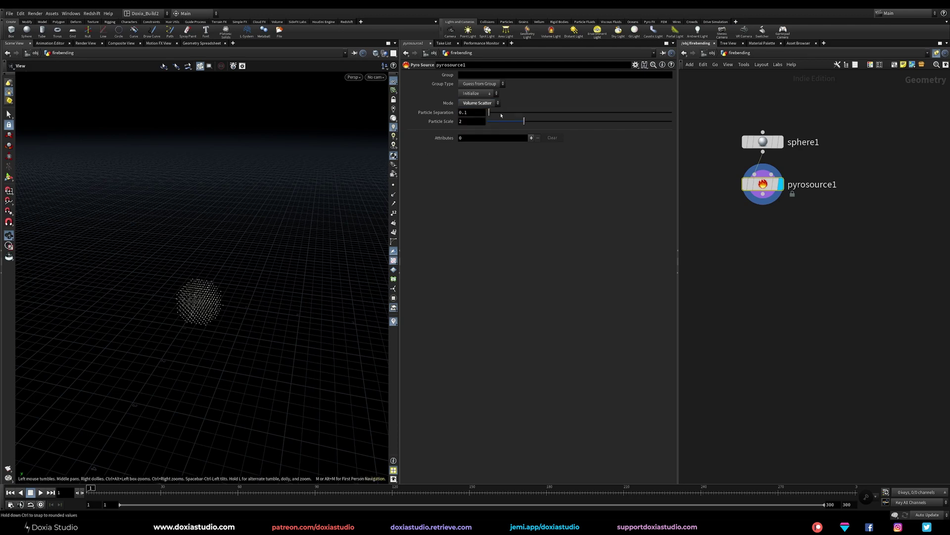
Set the Pyro Source particle separation to 0.05.
click(471, 112)
text(0.2)
text(5)
key(Return)
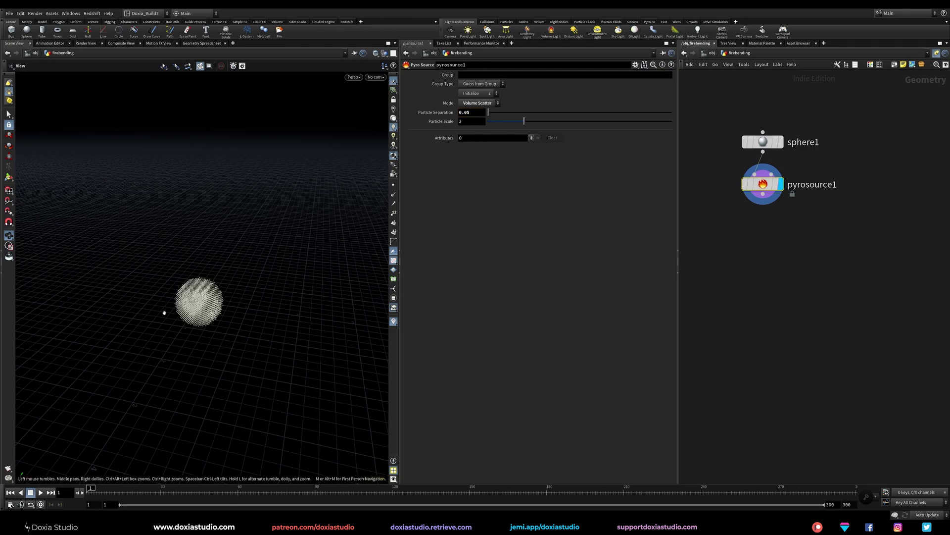
right_drag(166, 312, 274, 278)
drag(274, 277, 213, 302)
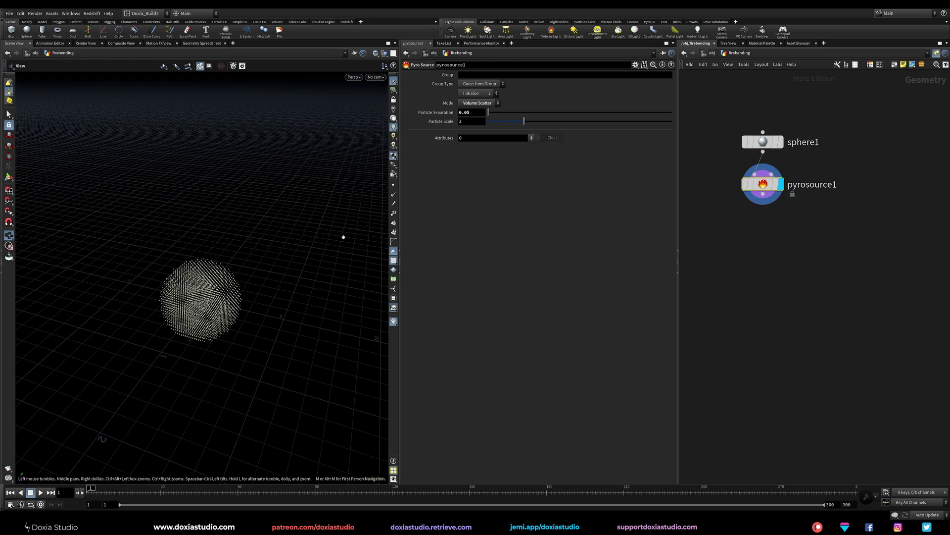
Initialize the Pyro Source with the Source Smoke and Source Burn presets to add density, temperature and burn attributes.
click(488, 93)
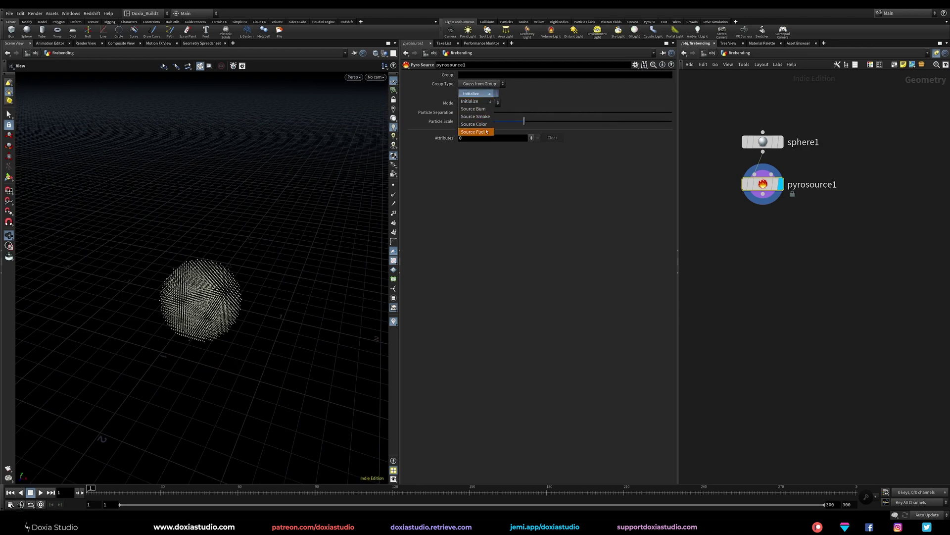
click(488, 117)
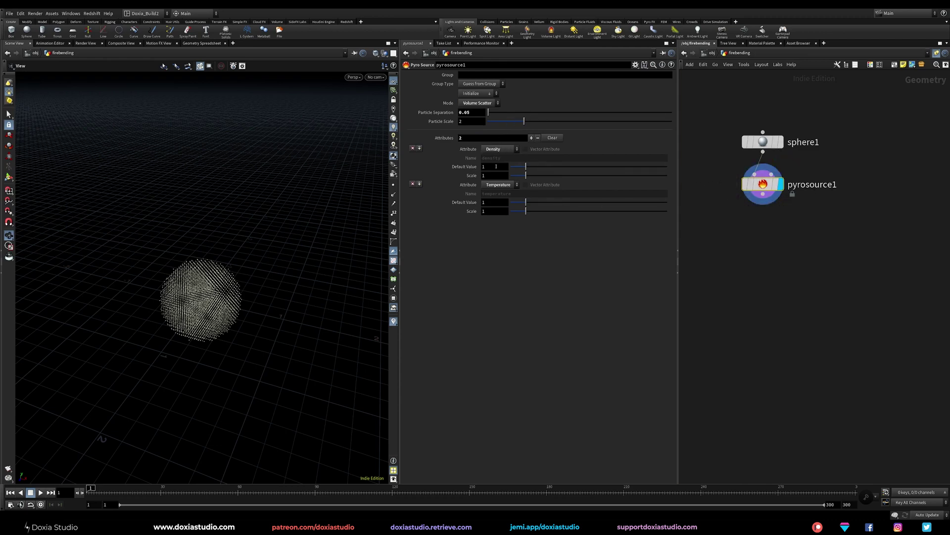
click(486, 95)
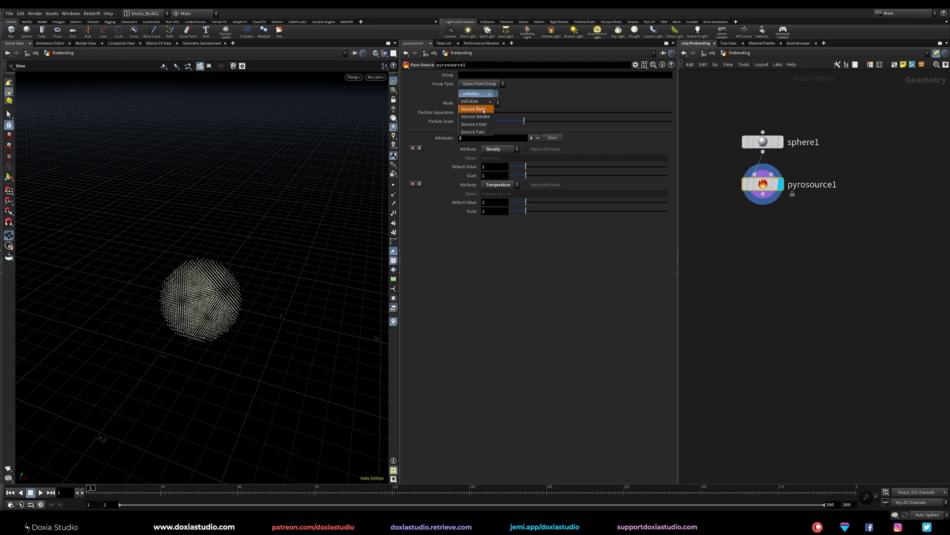
click(488, 106)
scroll(222, 300, down, 2)
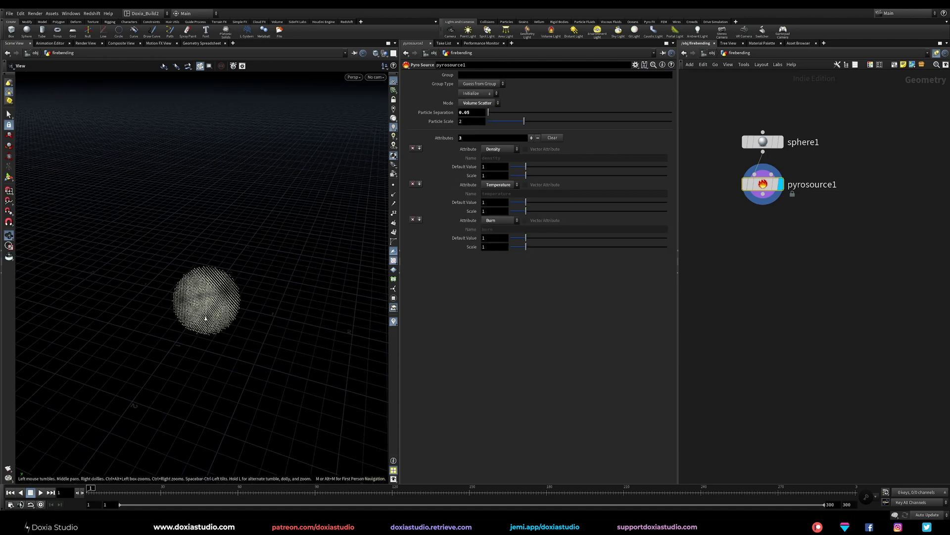
middle_drag(222, 295, 265, 290)
drag(263, 296, 301, 248)
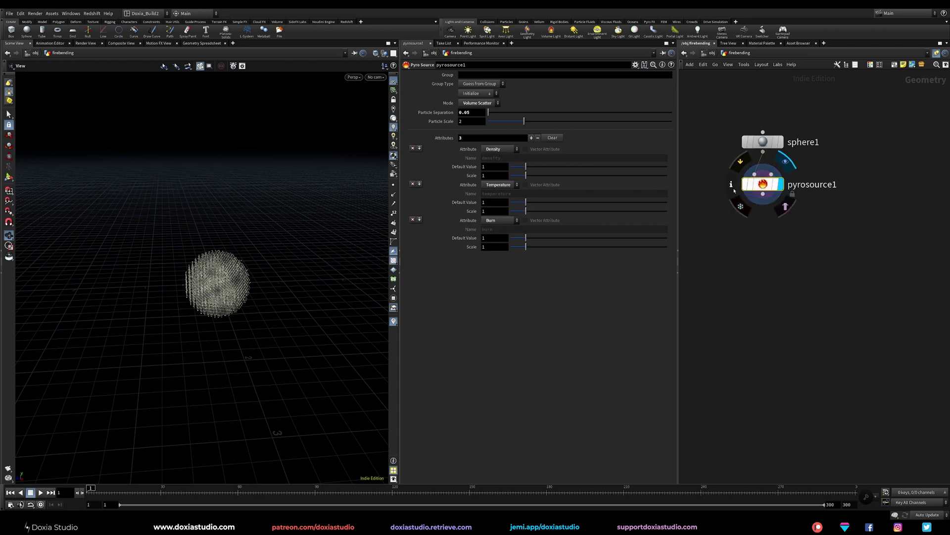
Inspect the Pyro Source node's information to check which point attributes it carries.
click(732, 193)
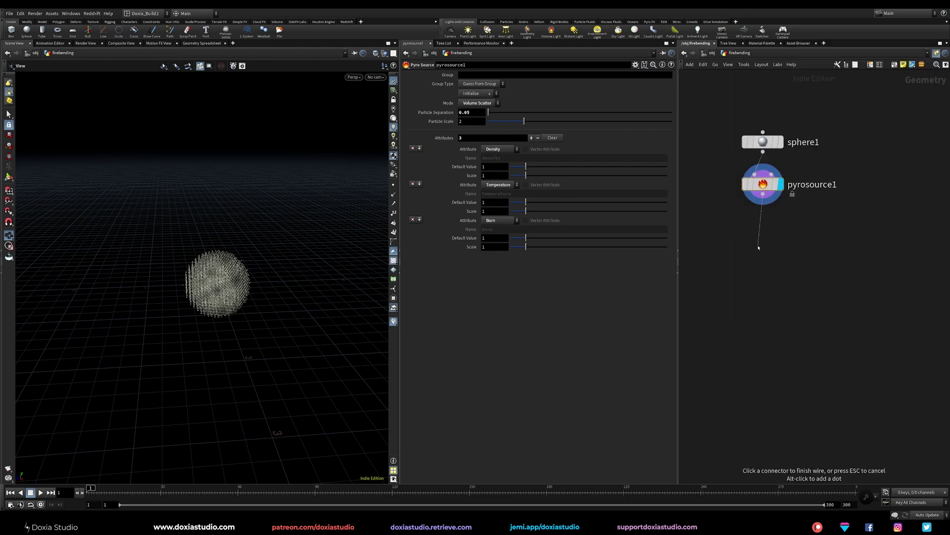
key(Tab)
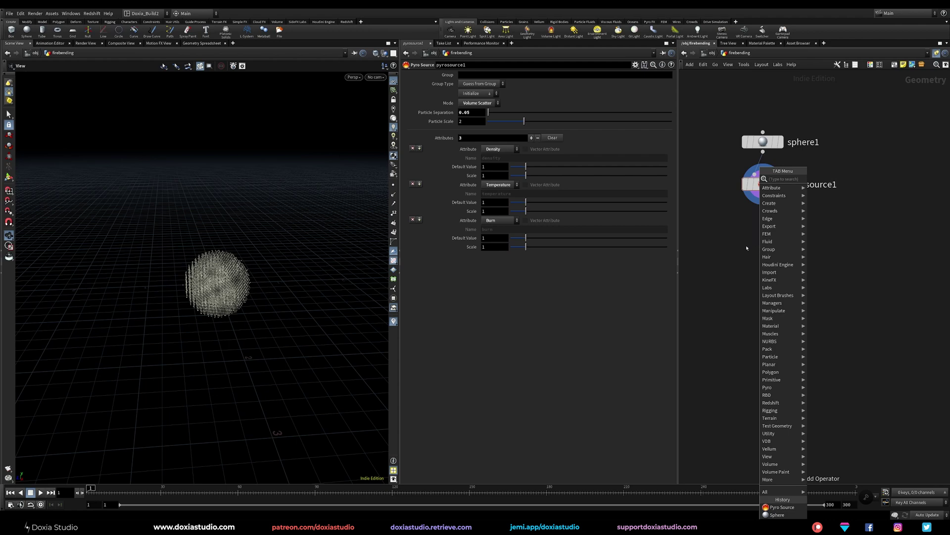
key(Escape)
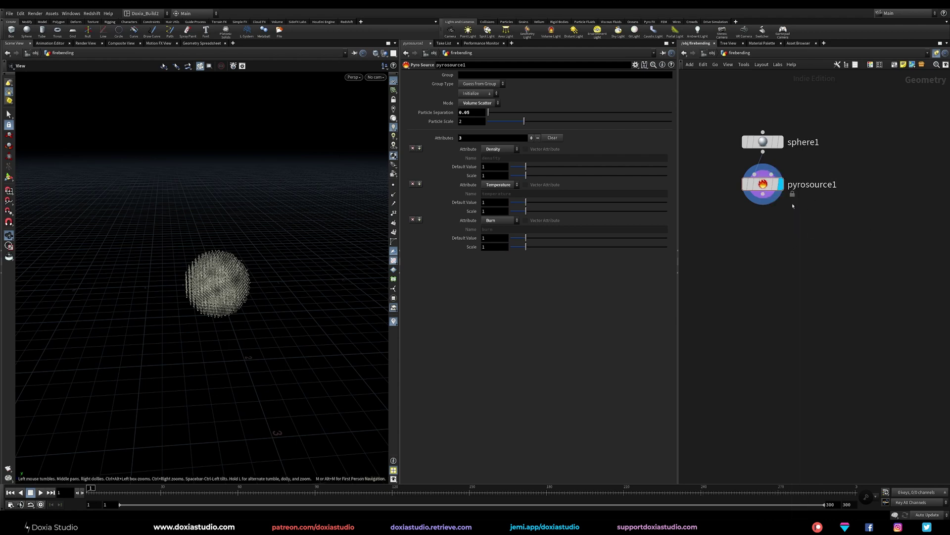
click(762, 194)
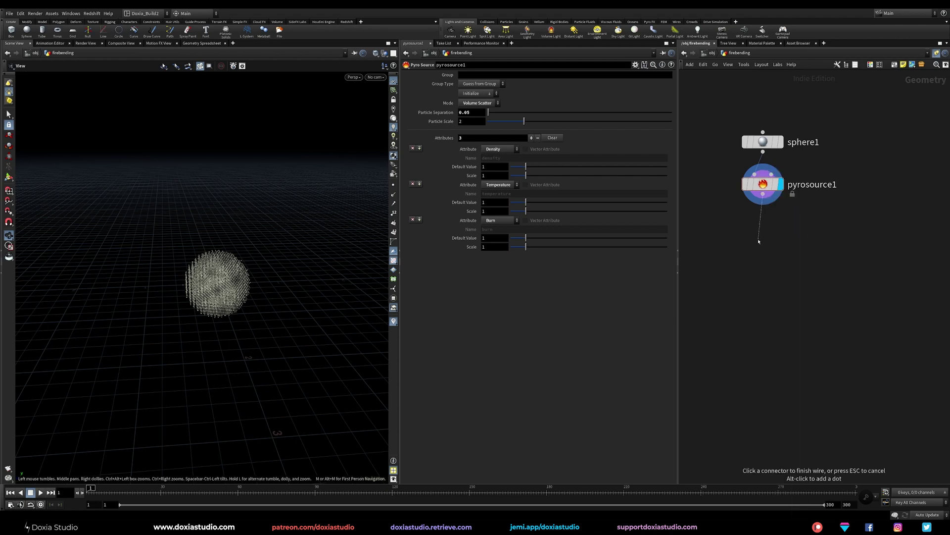
key(Tab)
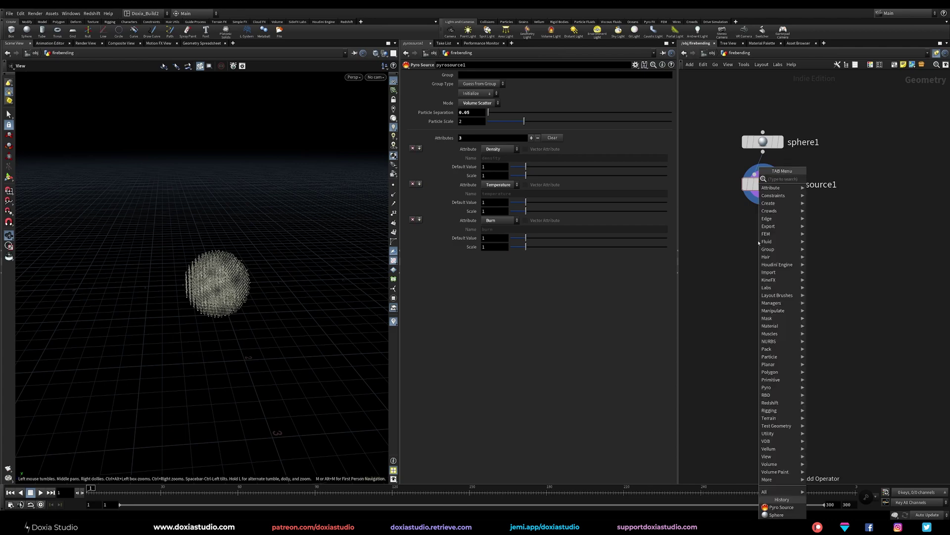
key(Escape)
click(731, 184)
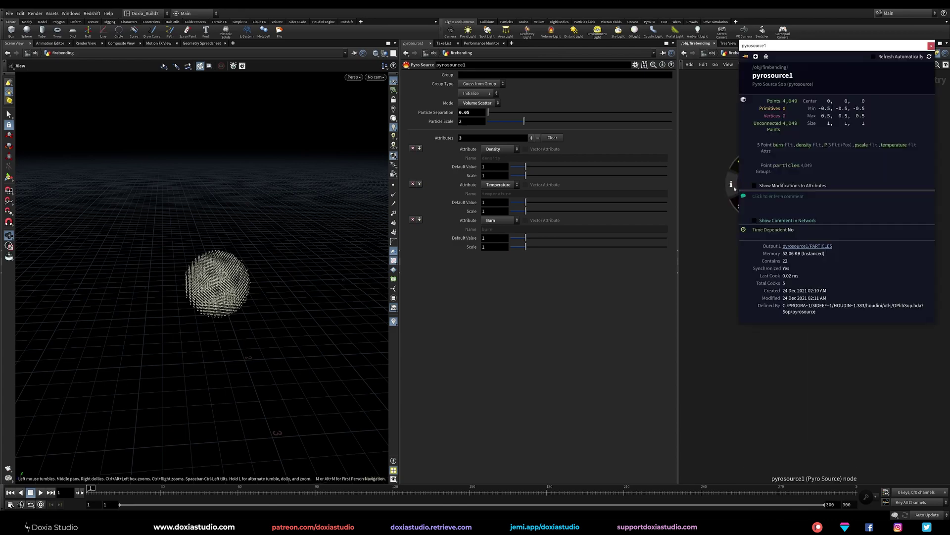
click(726, 223)
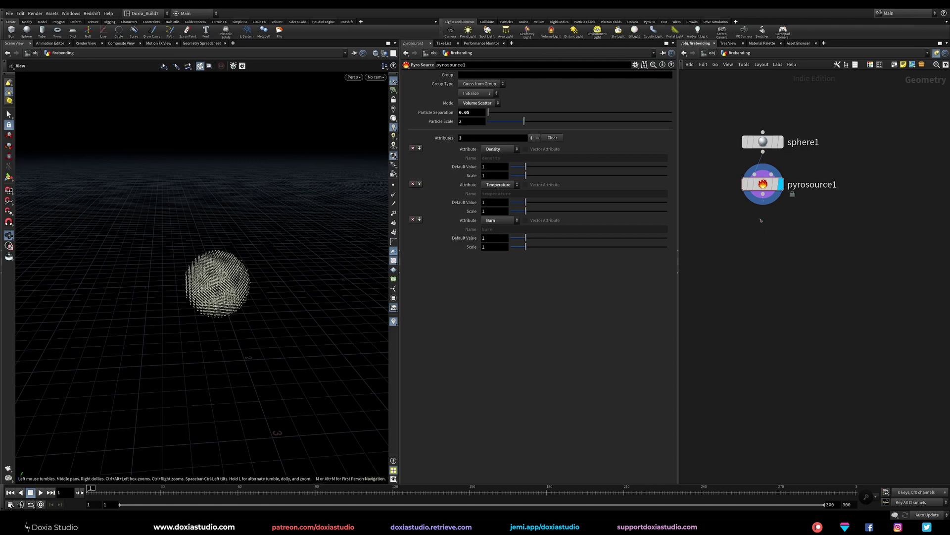
Add a Volume Rasterize Attributes node after the Pyro Source and display its output.
key(Tab)
text(vo)
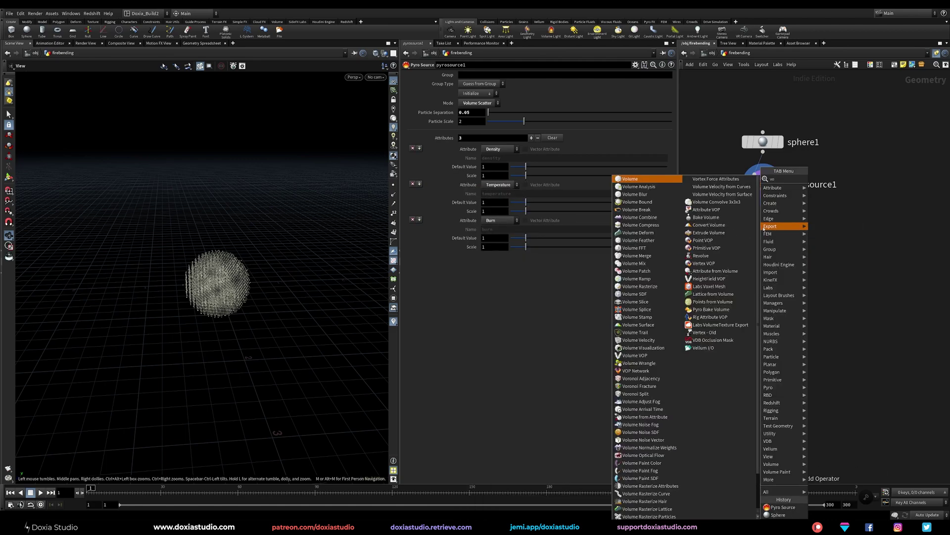
text(lum)
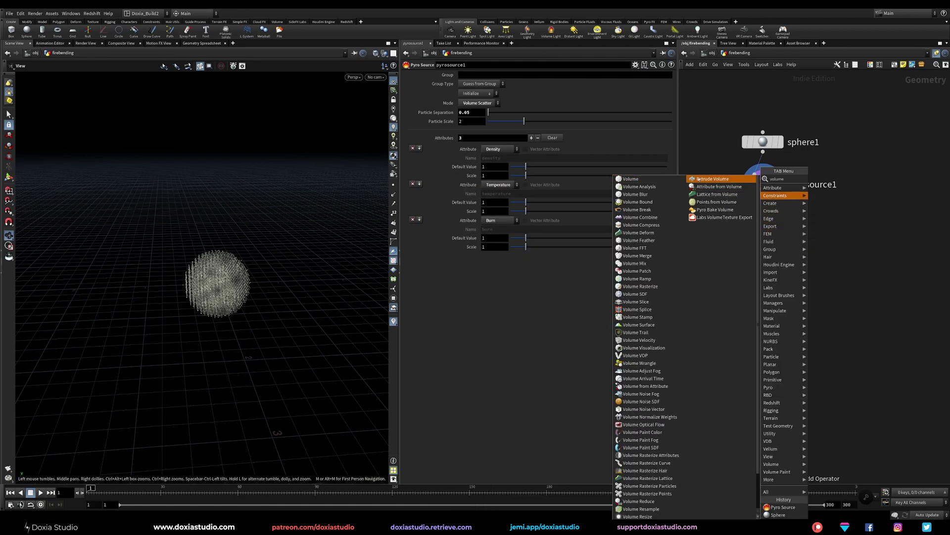
text(e ras)
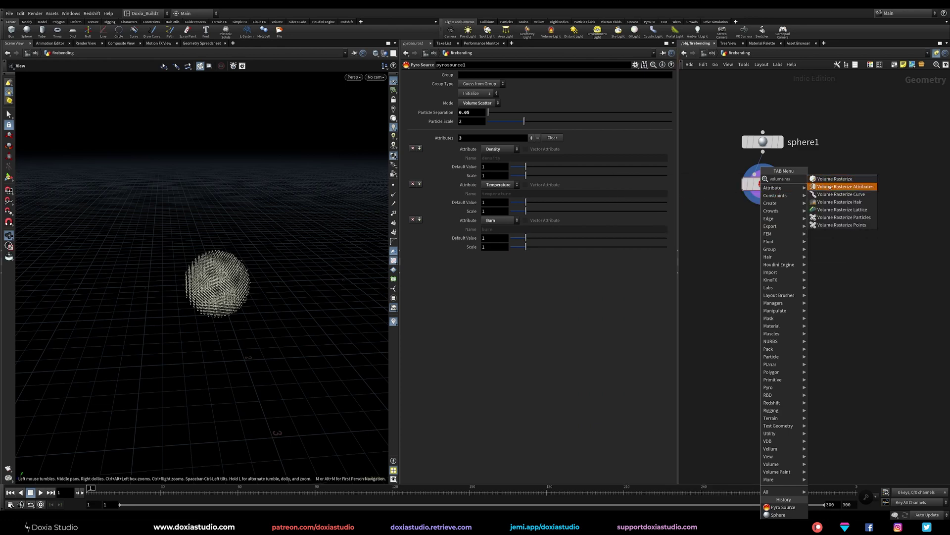
click(829, 187)
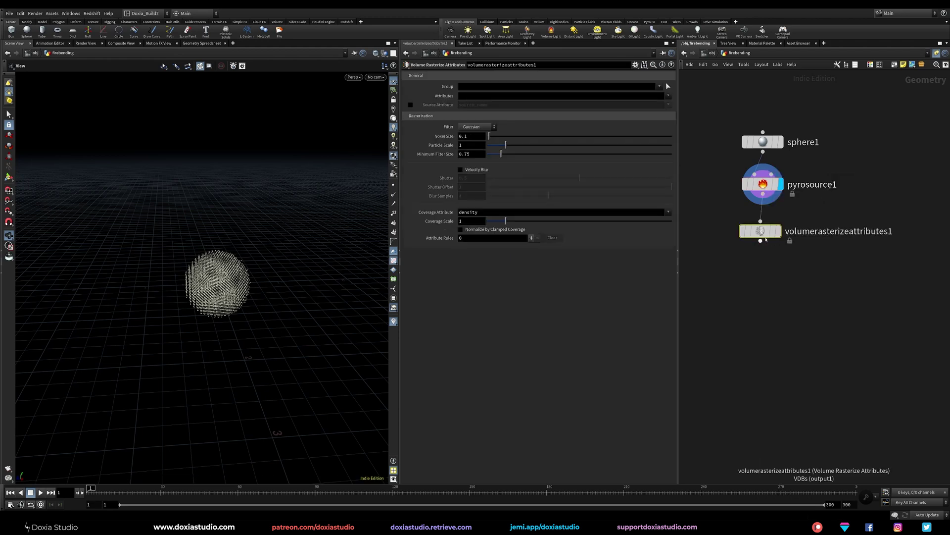
click(779, 231)
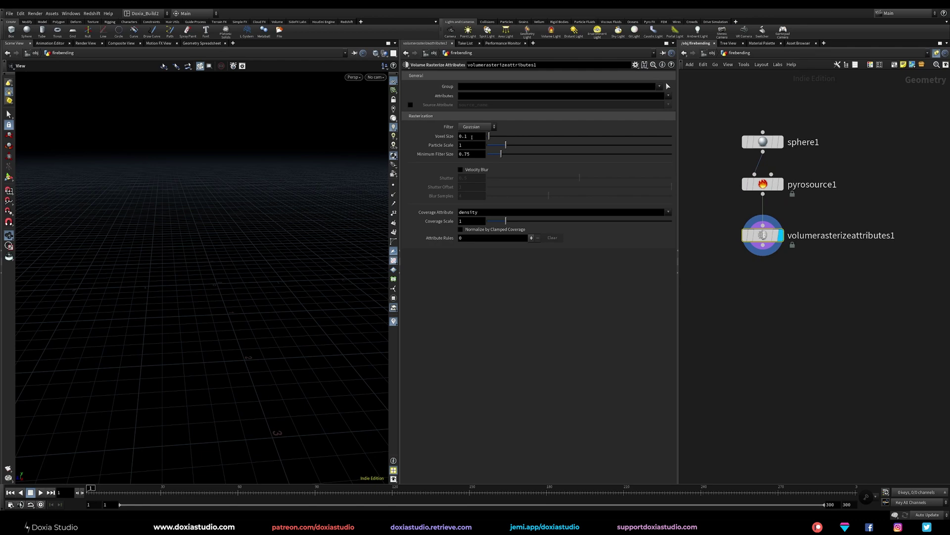
Link the Volume Rasterize Attributes voxel size to the Pyro Source's particle separation with a relative reference.
click(772, 183)
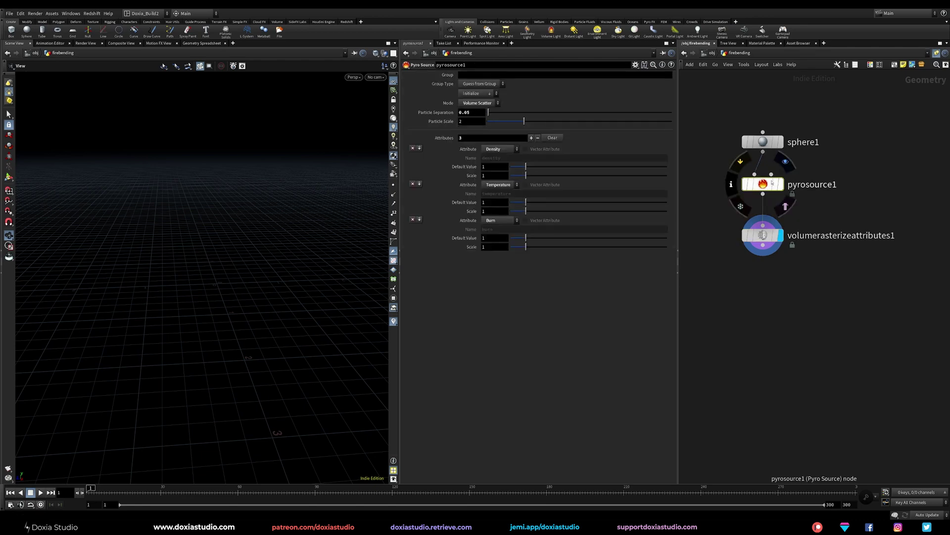
right_click(439, 112)
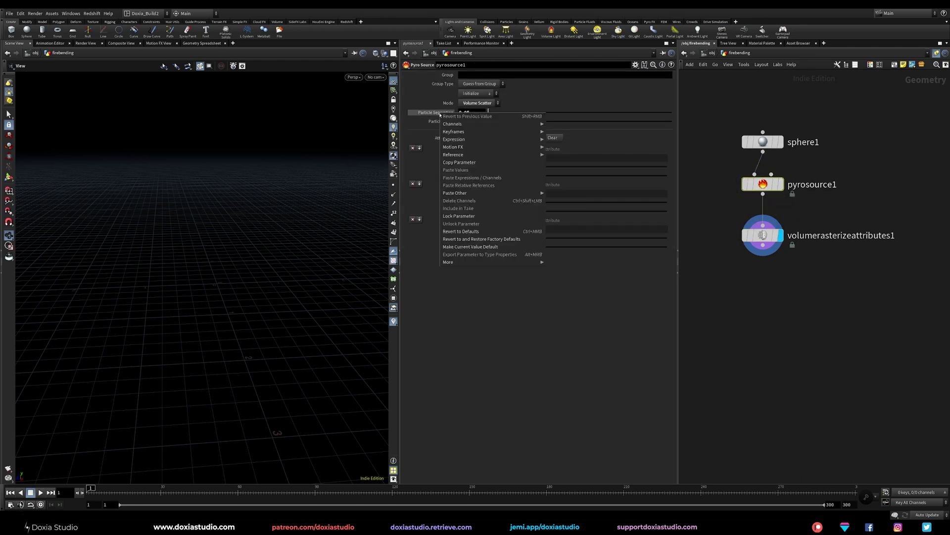
click(501, 162)
click(763, 235)
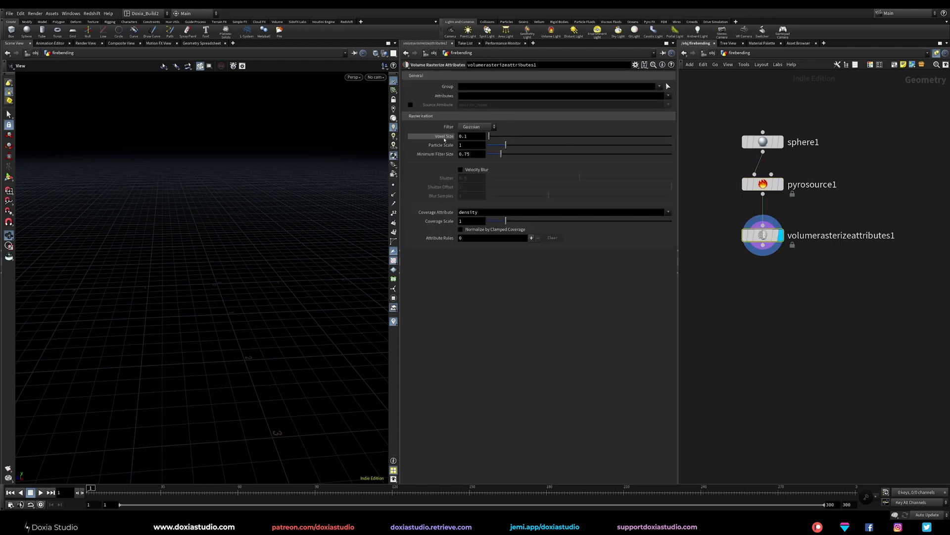
right_click(444, 139)
click(481, 197)
right_click(443, 136)
click(493, 207)
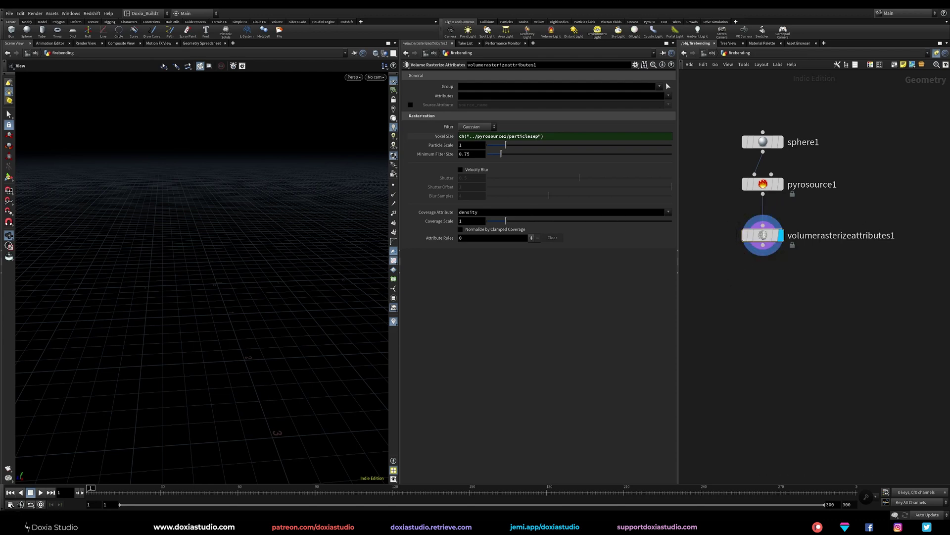
Set the attributes to rasterize in the Volume Rasterize Attributes node to density, burn and temperature.
click(763, 235)
click(668, 95)
click(675, 119)
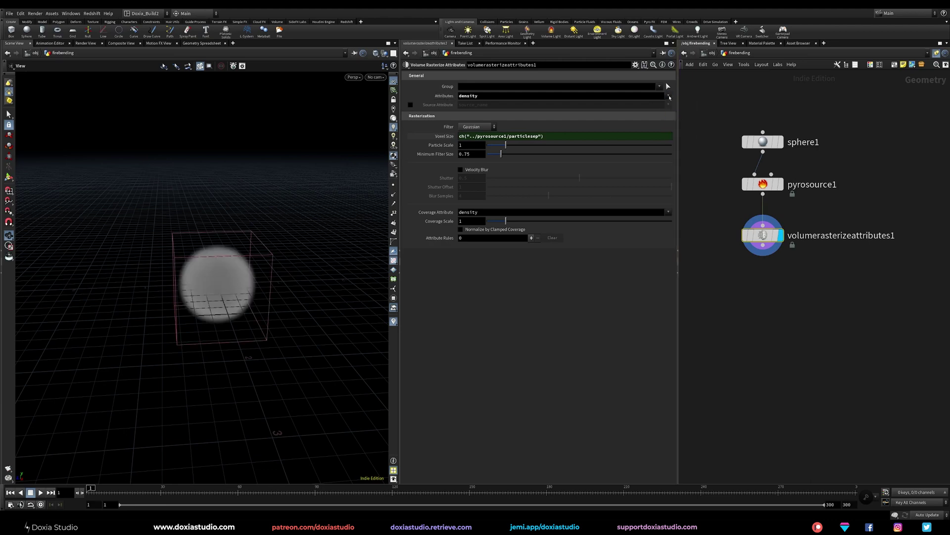
click(668, 95)
click(674, 112)
click(668, 95)
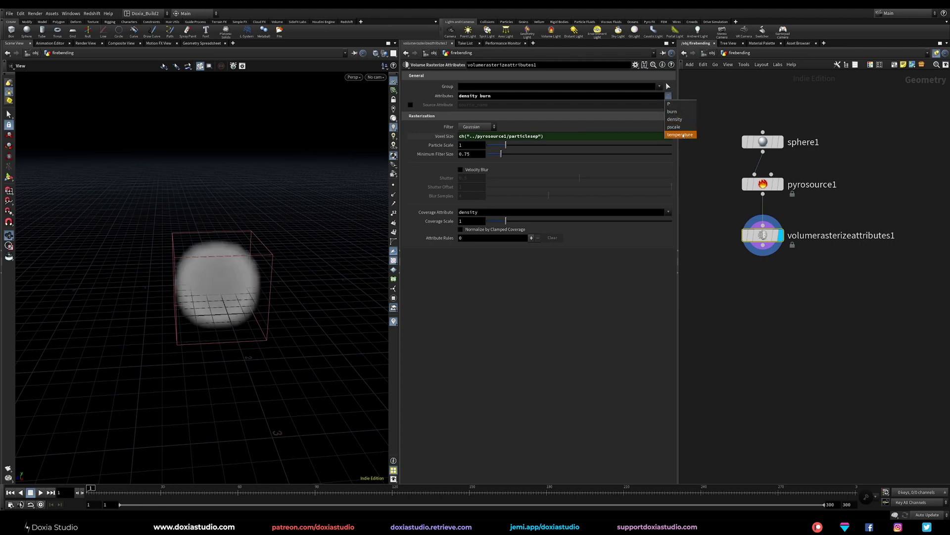
click(679, 135)
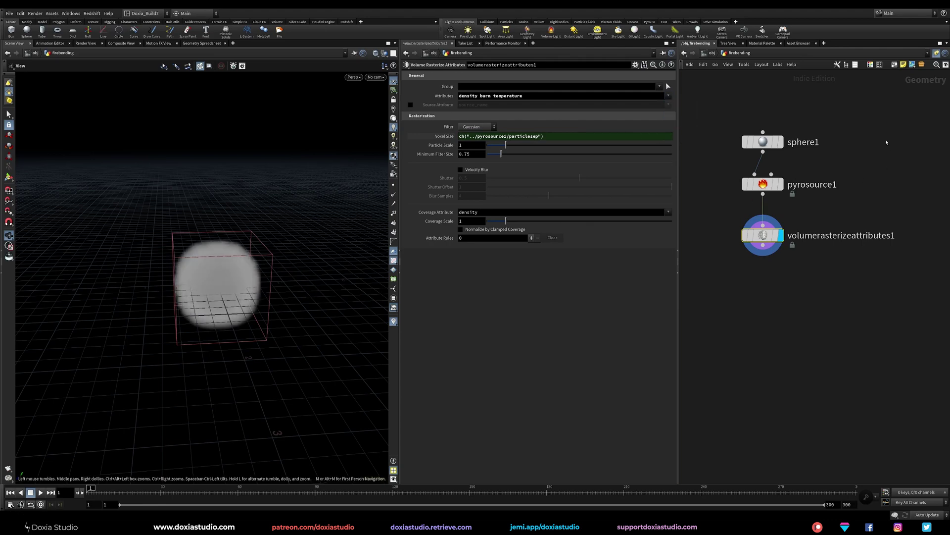
Add a Pyro Solver fed by the Volume Rasterize Attributes output and line it up below that node.
right_drag(240, 270, 150, 322)
middle_drag(217, 284, 165, 337)
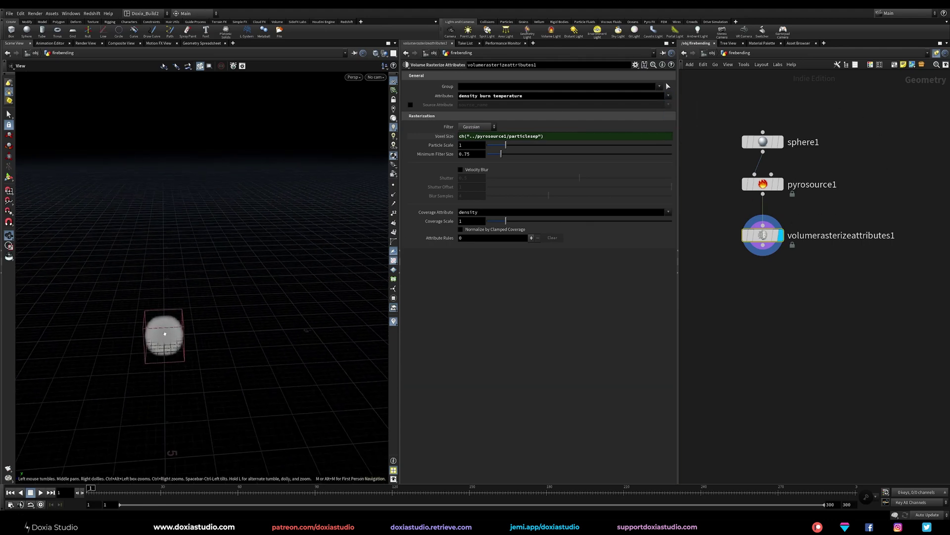
mouse_move(165, 337)
mouse_down()
mouse_move(147, 329)
mouse_move(163, 324)
mouse_up()
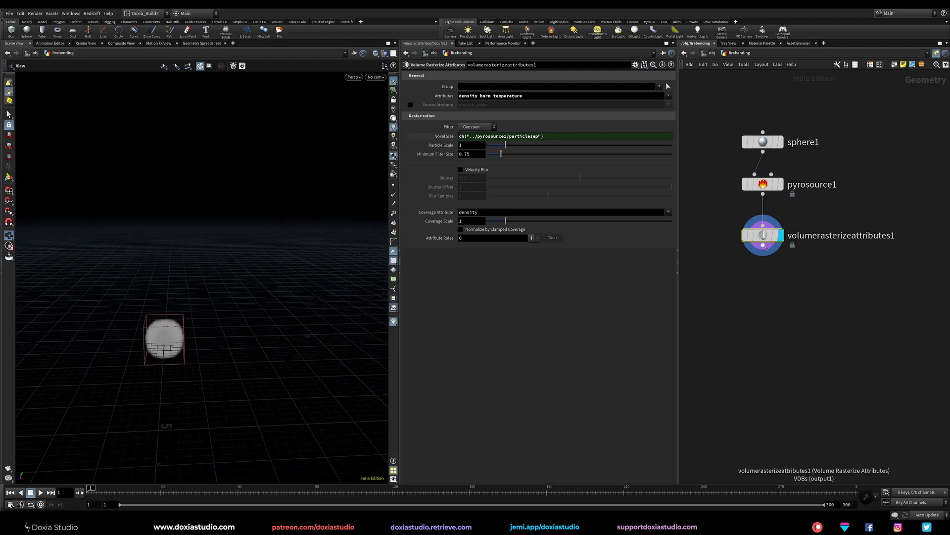
drag(763, 245, 745, 335)
text(pyr)
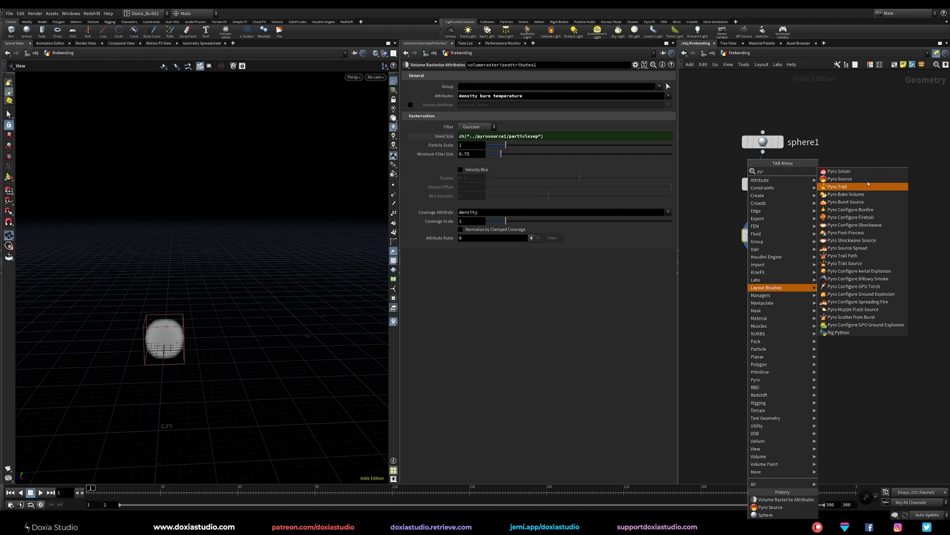
click(862, 172)
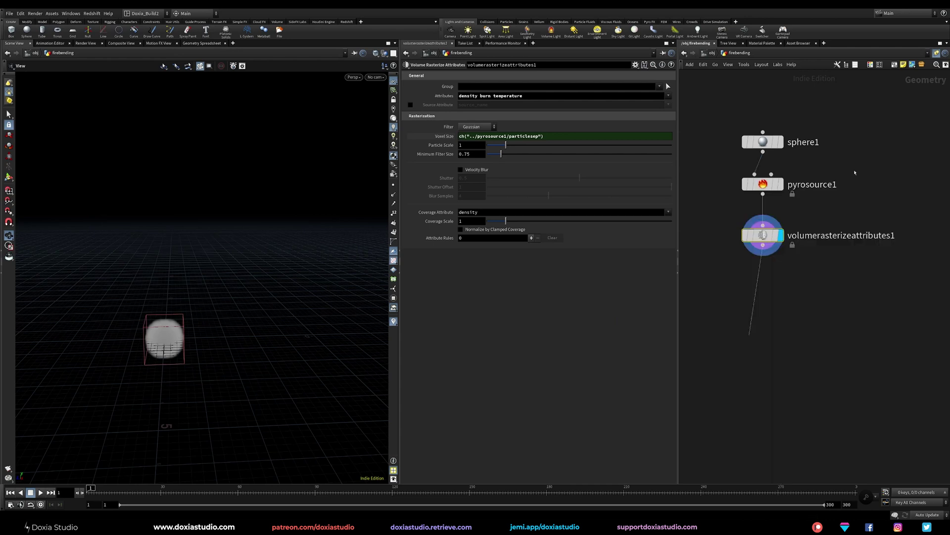
click(749, 335)
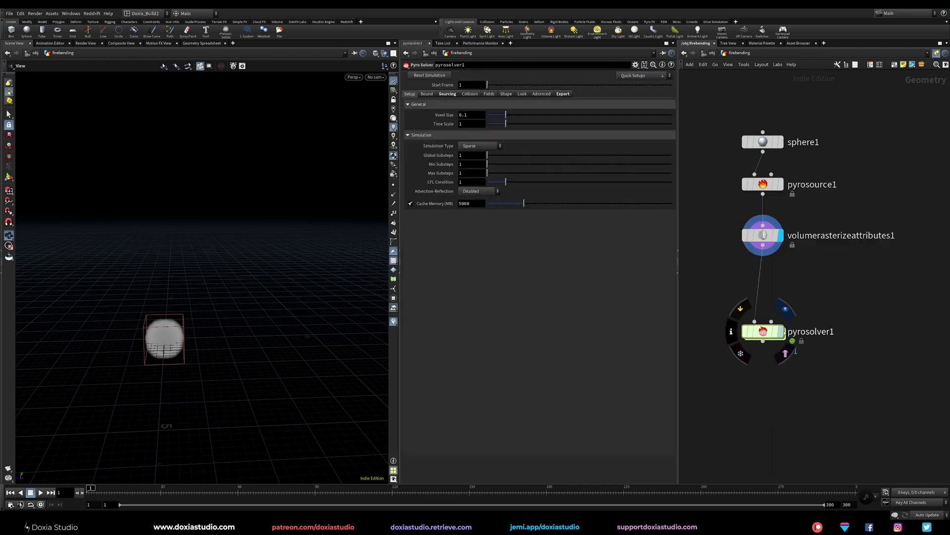
drag(754, 336, 769, 323)
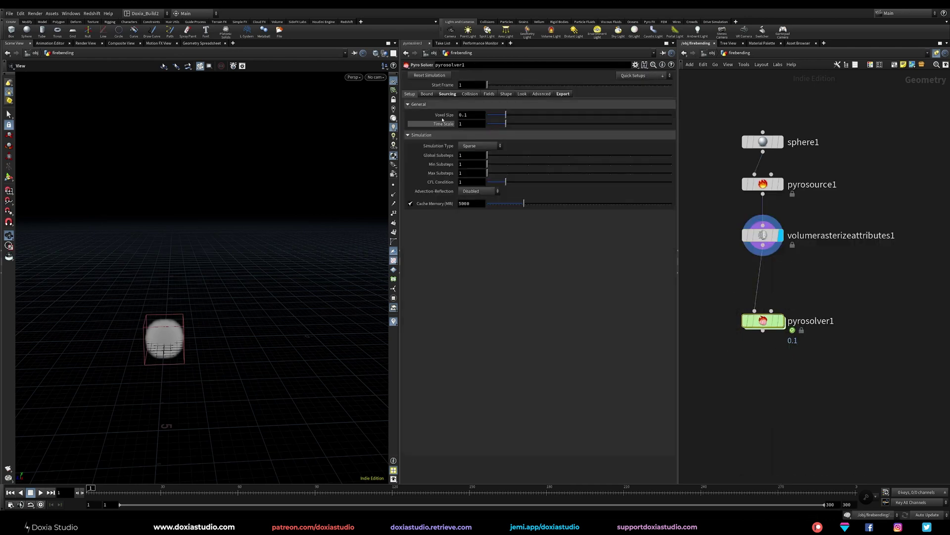
Apply the Initialize Sources quick setup to the Pyro Solver's source volumes.
click(426, 94)
click(445, 95)
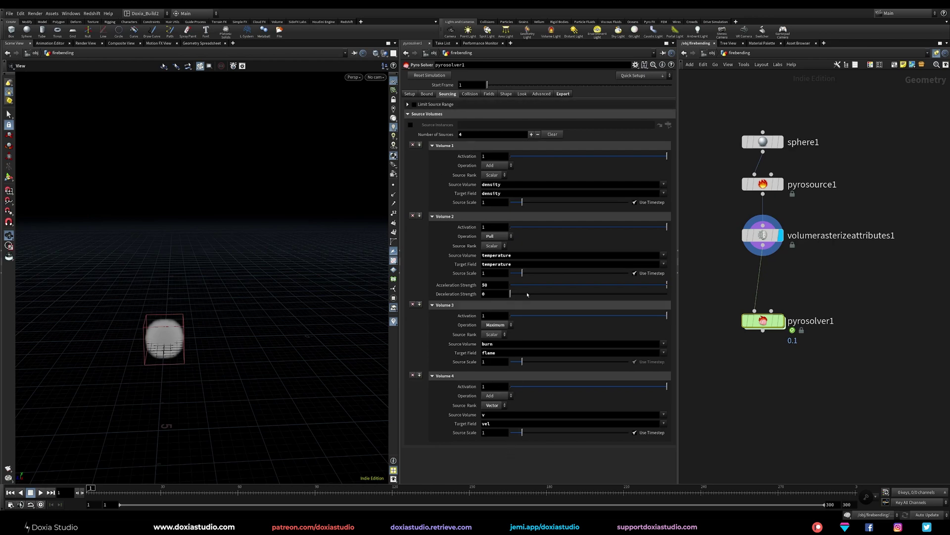
click(665, 77)
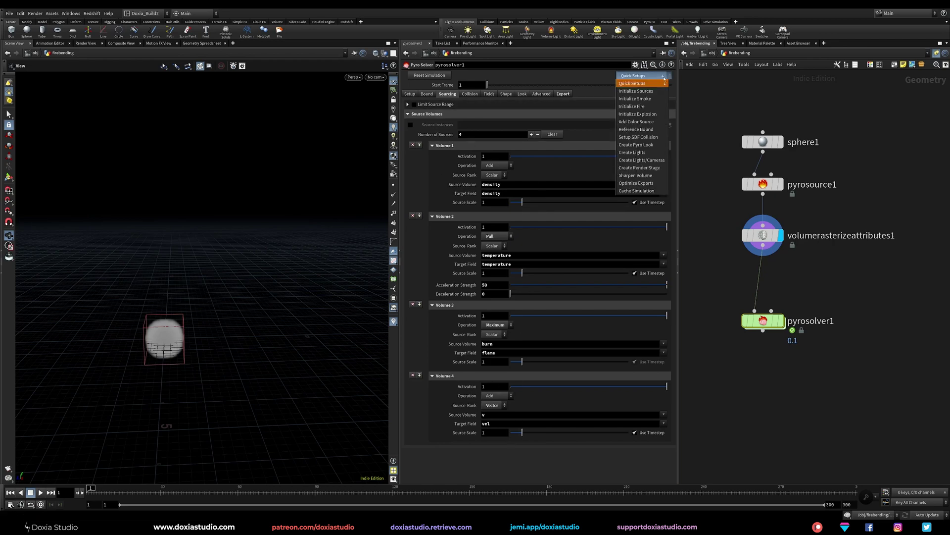
click(643, 91)
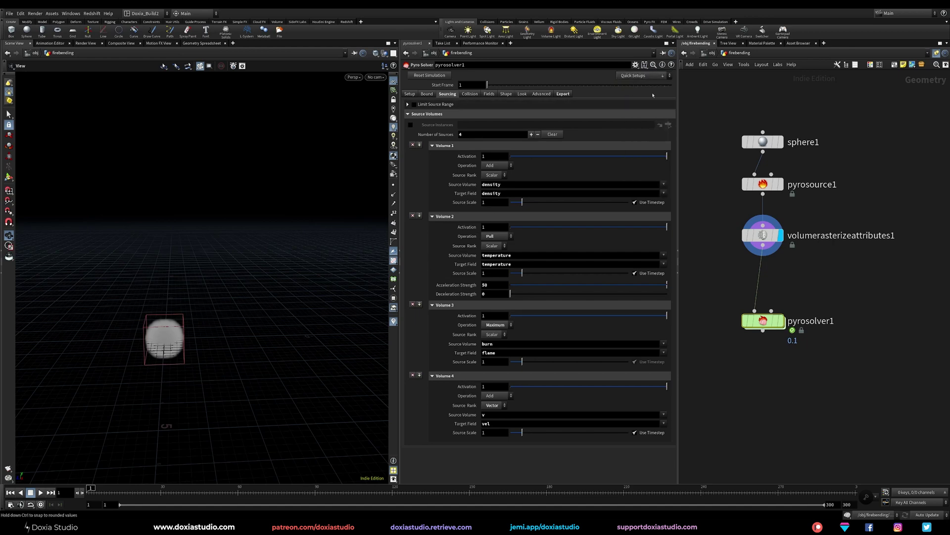
Display the Pyro Solver's output and apply its Initialize Fire quick setup.
click(763, 235)
click(763, 321)
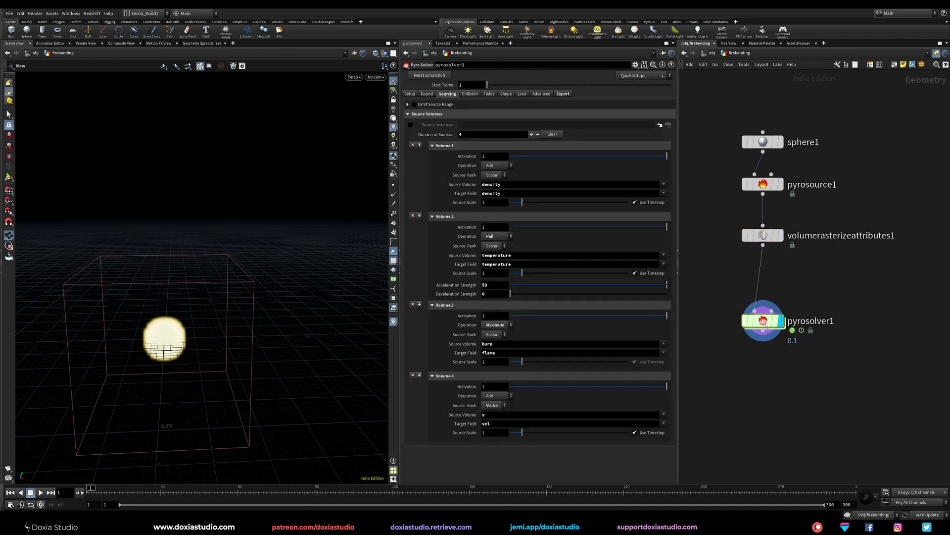
click(636, 76)
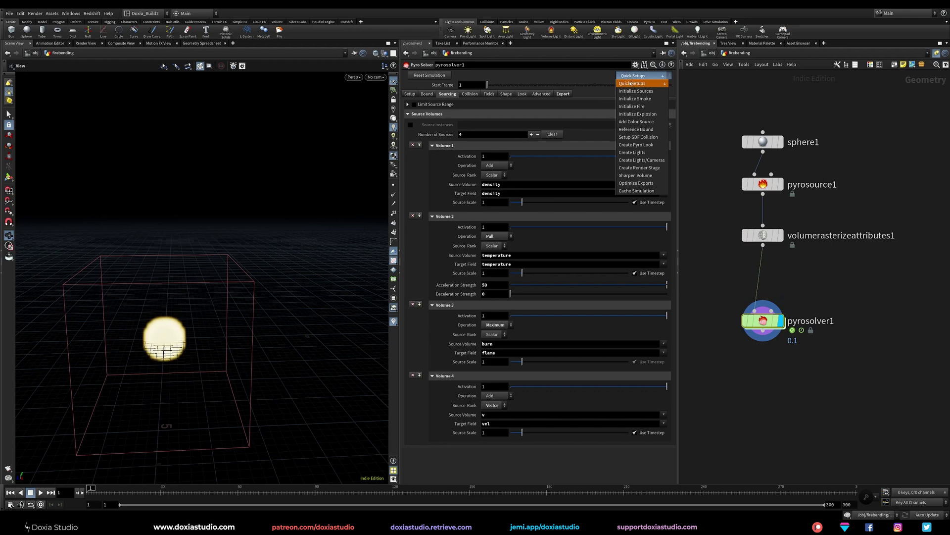
click(644, 107)
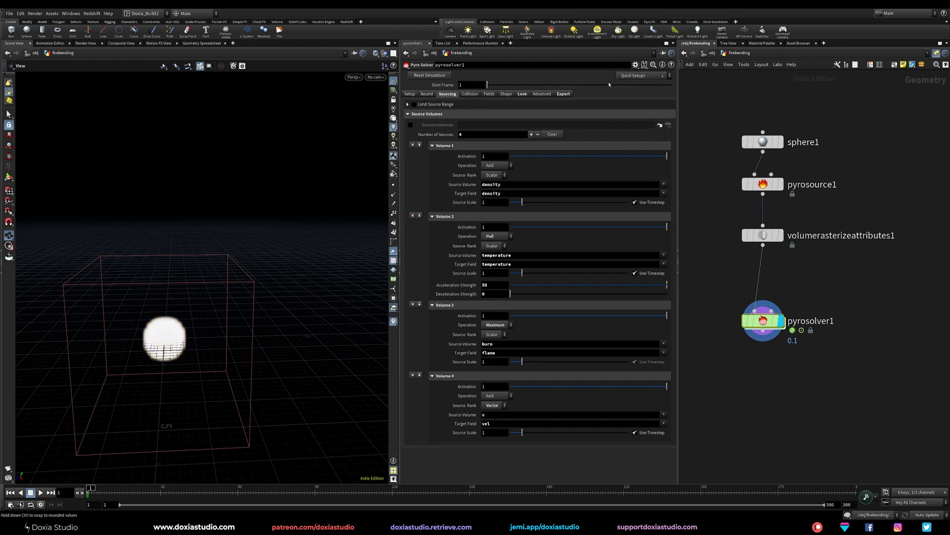
click(654, 78)
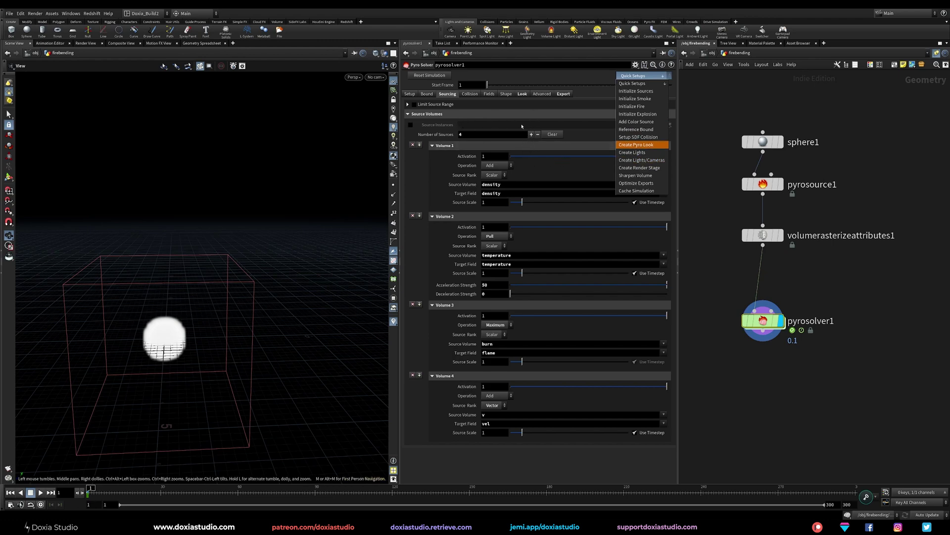
click(548, 77)
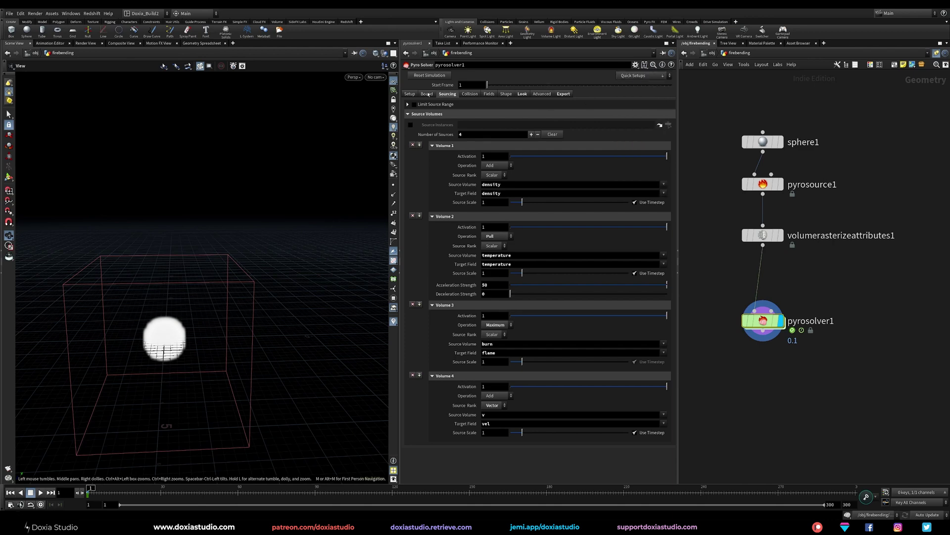
click(427, 94)
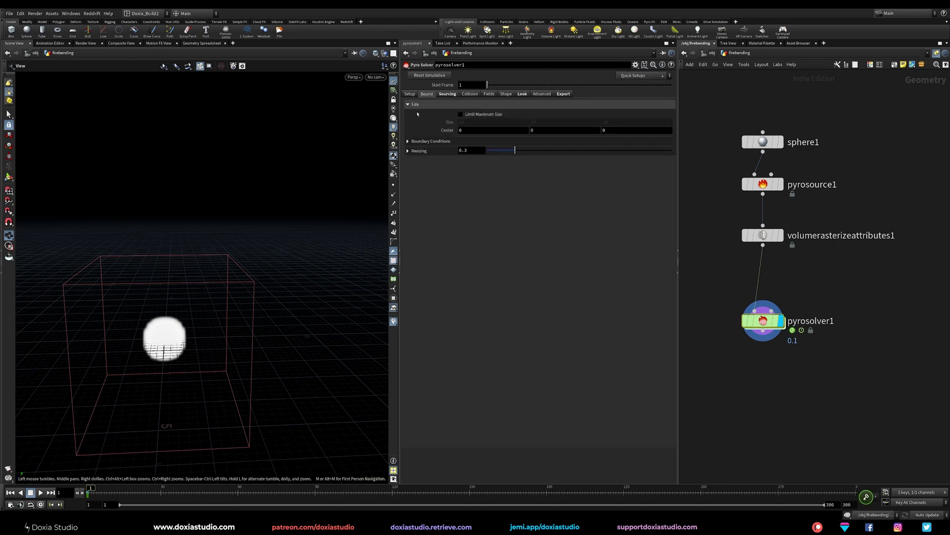
click(409, 142)
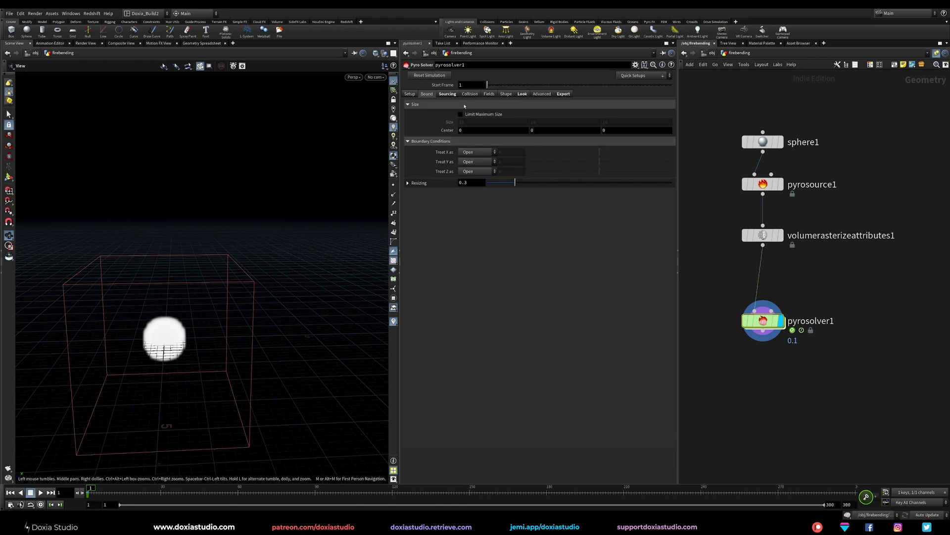
click(409, 94)
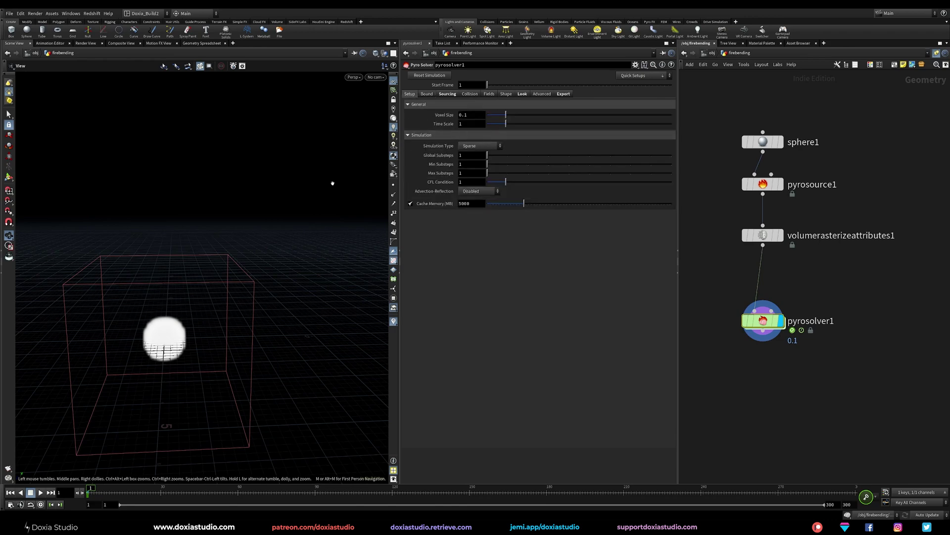
Limit the Pyro Solver's sourcing to the frame range 1 to 12 and turn off the cycle length.
click(447, 94)
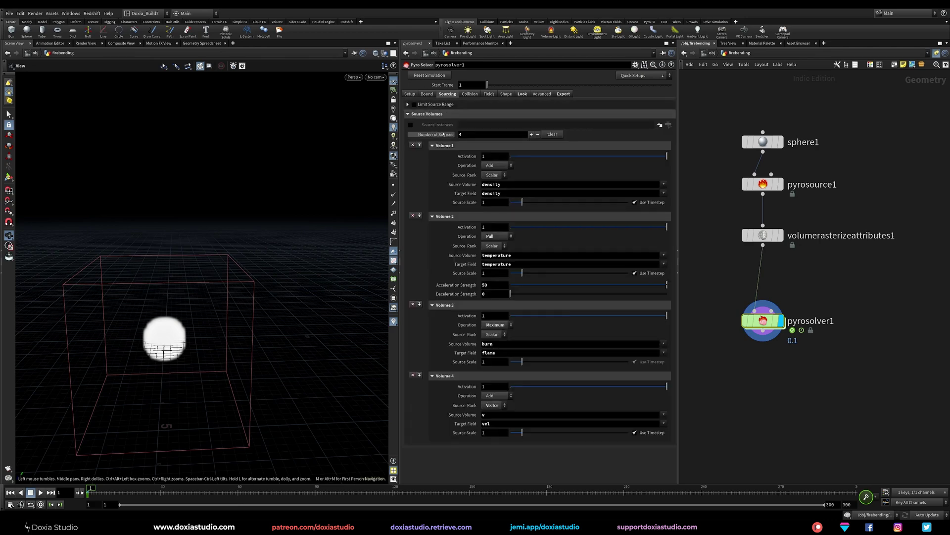
click(408, 104)
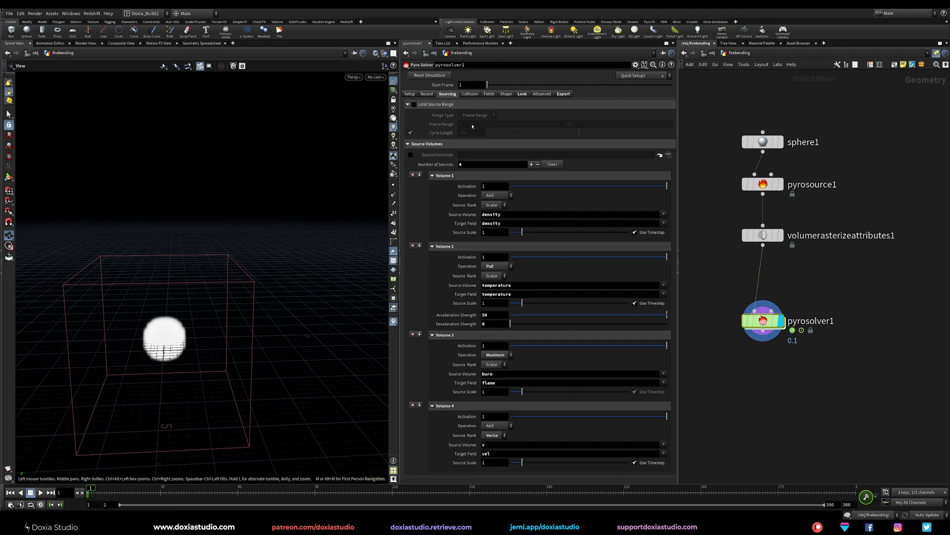
click(414, 105)
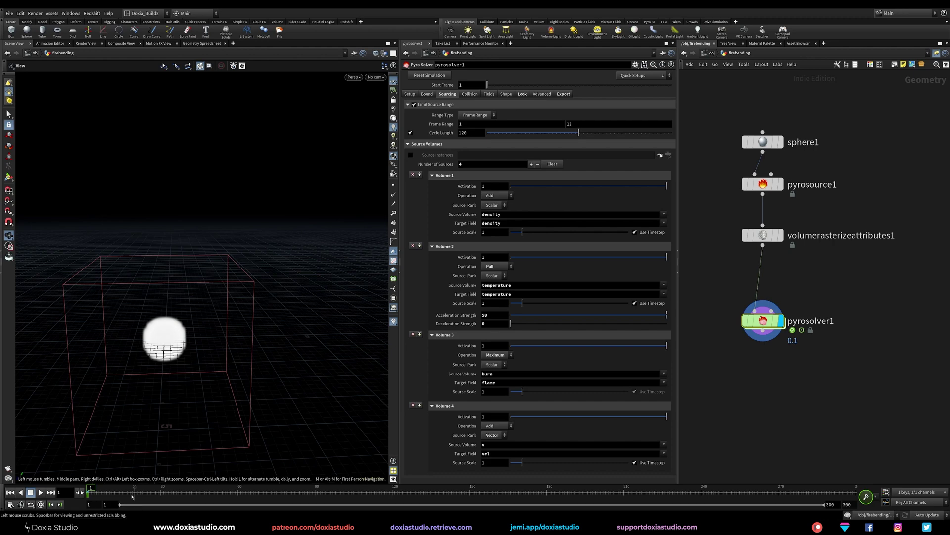
double_click(579, 125)
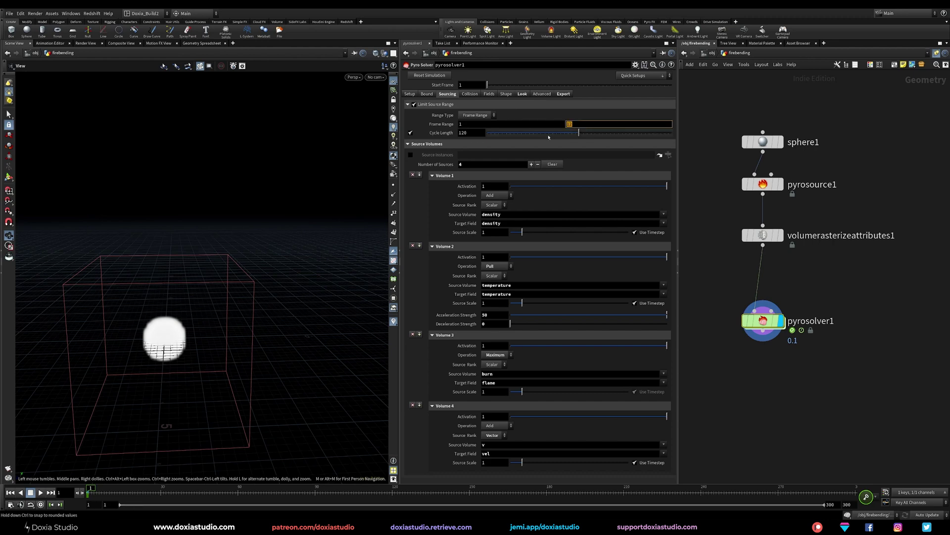
double_click(474, 134)
text(1)
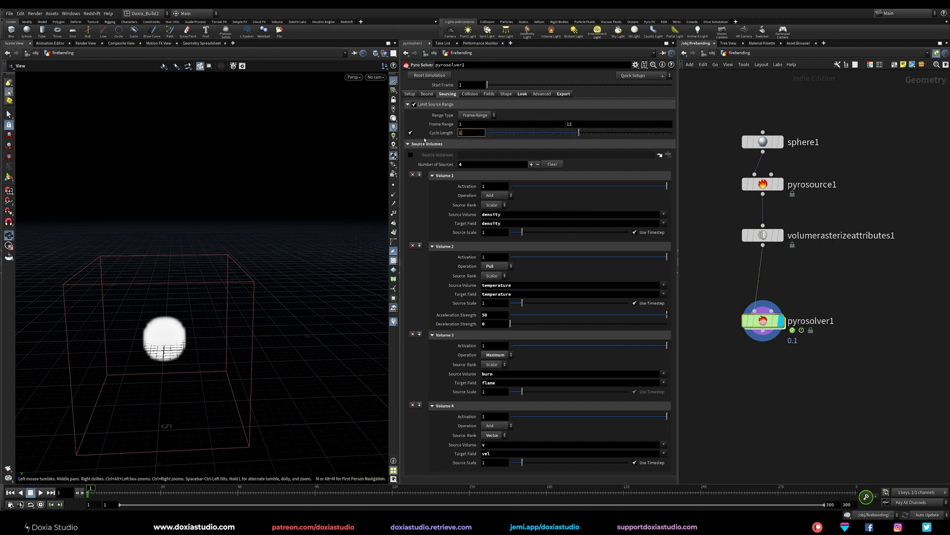
click(410, 133)
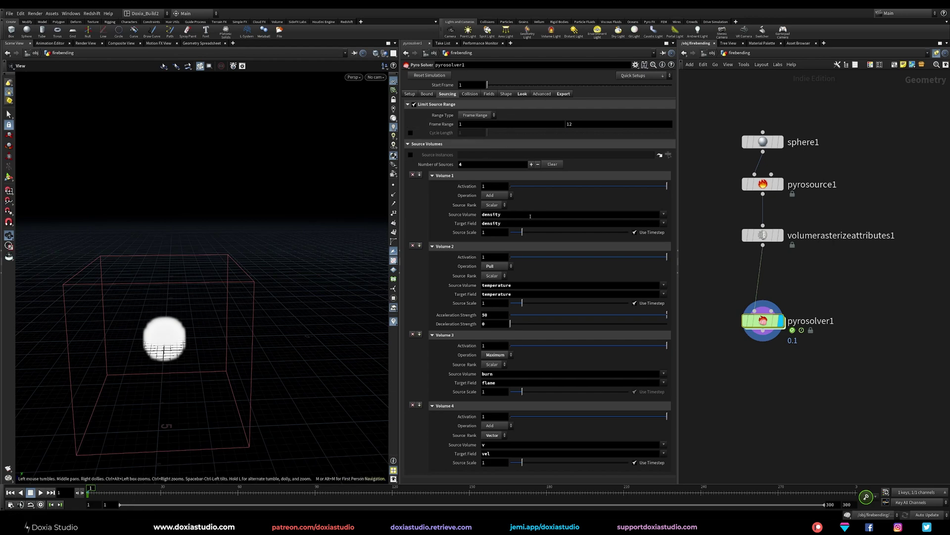
Try out a cycle length for the Pyro Solver's sourcing, and turn off both the cycle length and the source range limit.
click(410, 133)
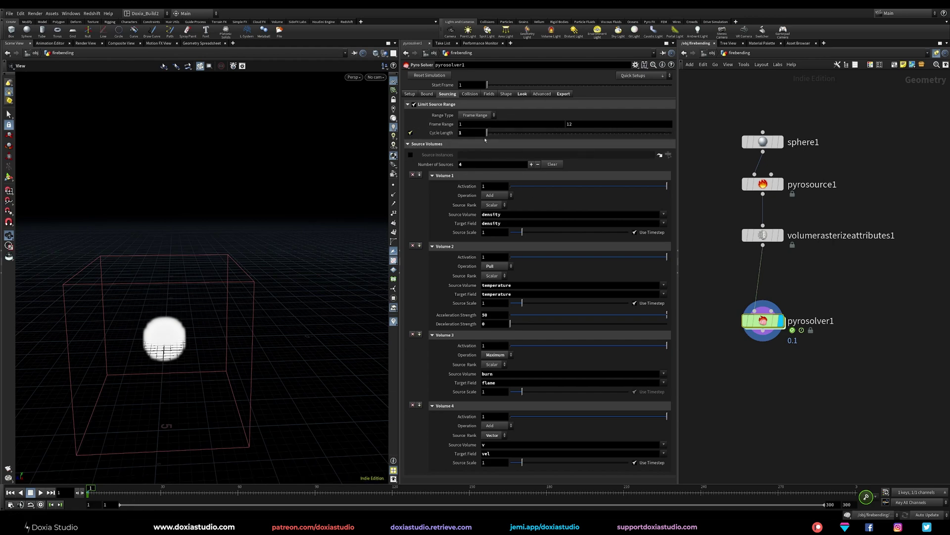
mouse_move(487, 133)
mouse_down()
mouse_move(528, 134)
mouse_move(503, 134)
mouse_up()
click(410, 133)
click(413, 105)
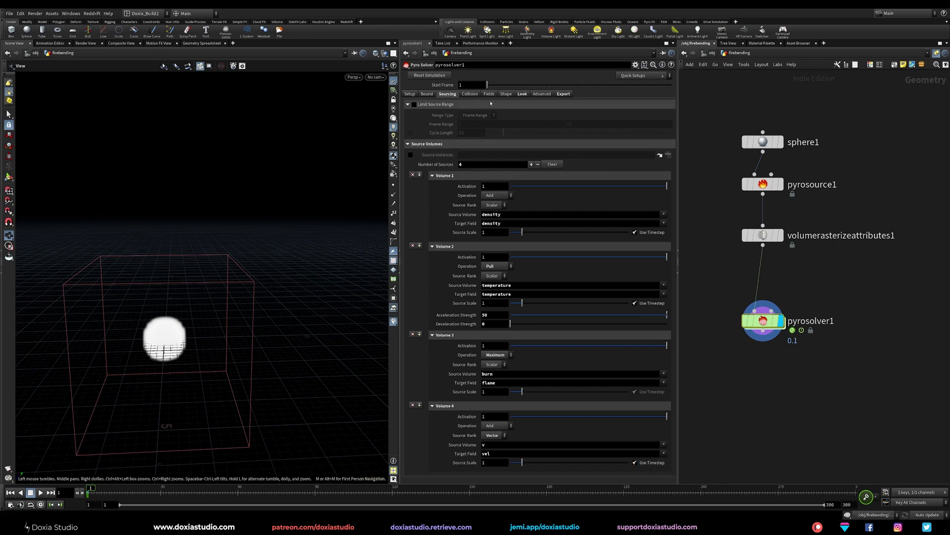
Check the Pyro Solver's collision, field and shape settings and raise its simulation cache memory limit.
click(470, 95)
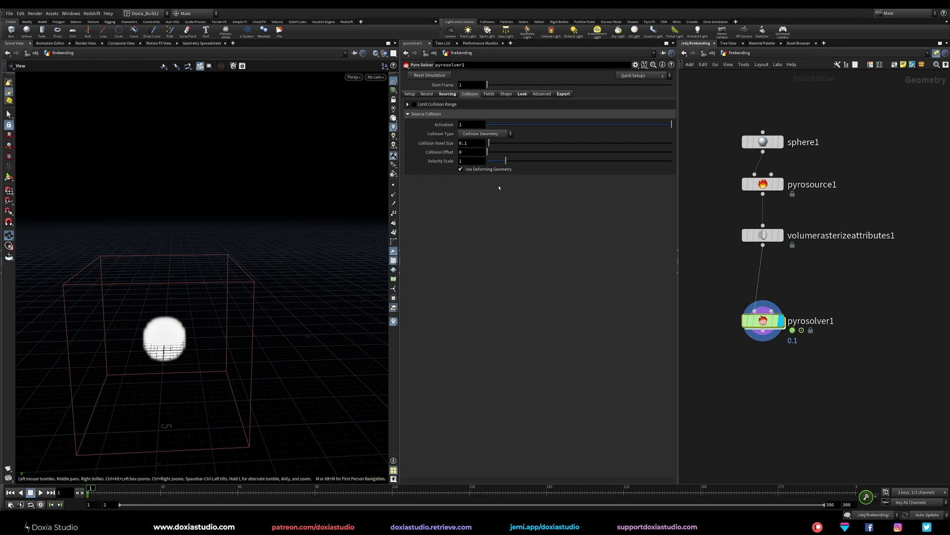
click(489, 94)
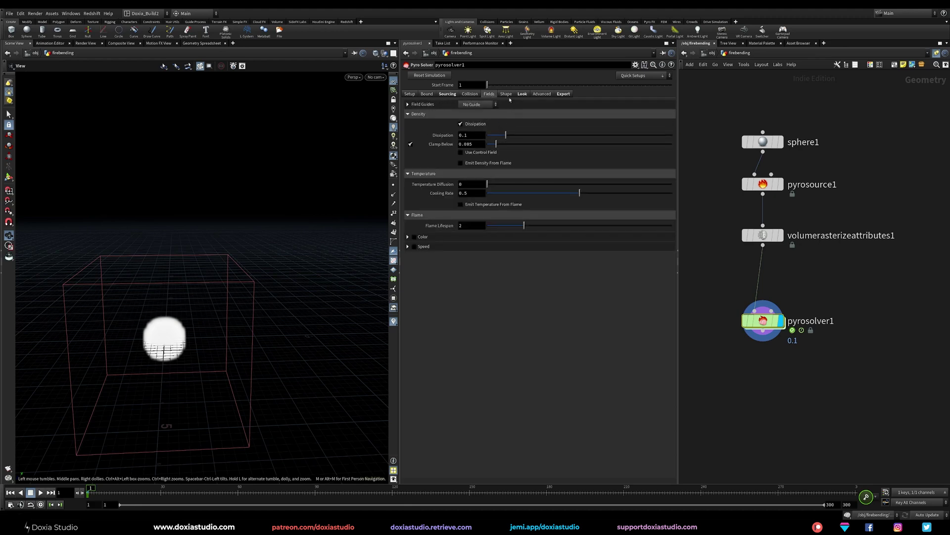
click(510, 95)
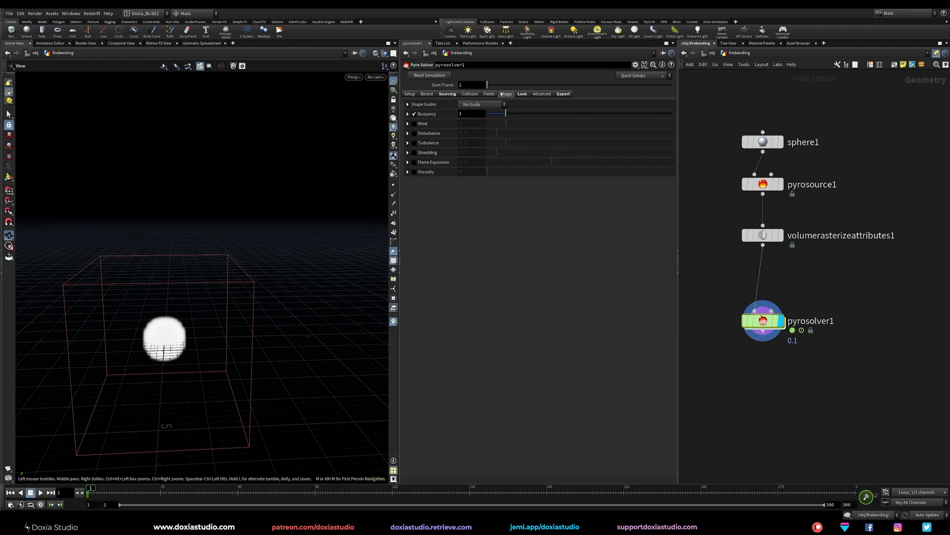
click(410, 94)
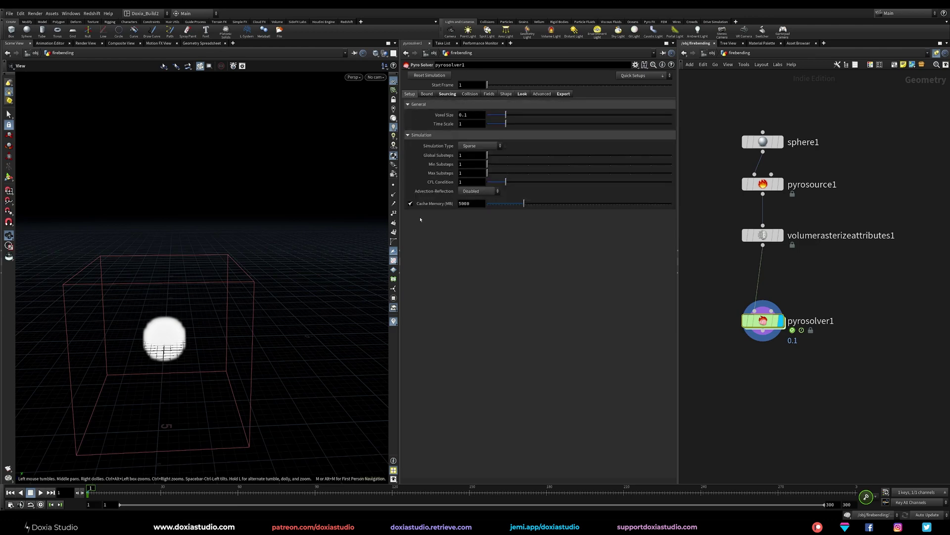
click(460, 204)
text(1)
key(Return)
Review the Pyro Solver's bound, sourcing, collision and field settings, and examine the buoyancy's gravity acceleration and direction.
click(427, 94)
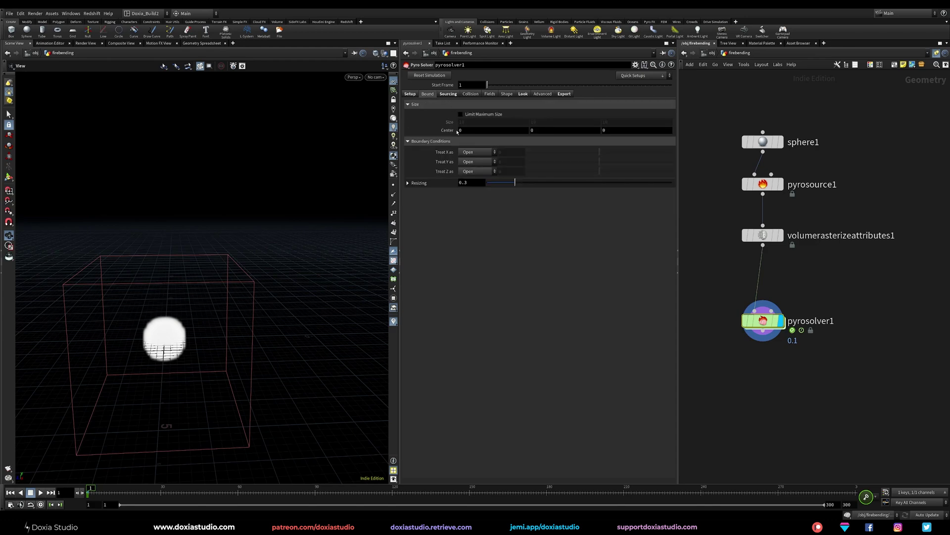
click(443, 95)
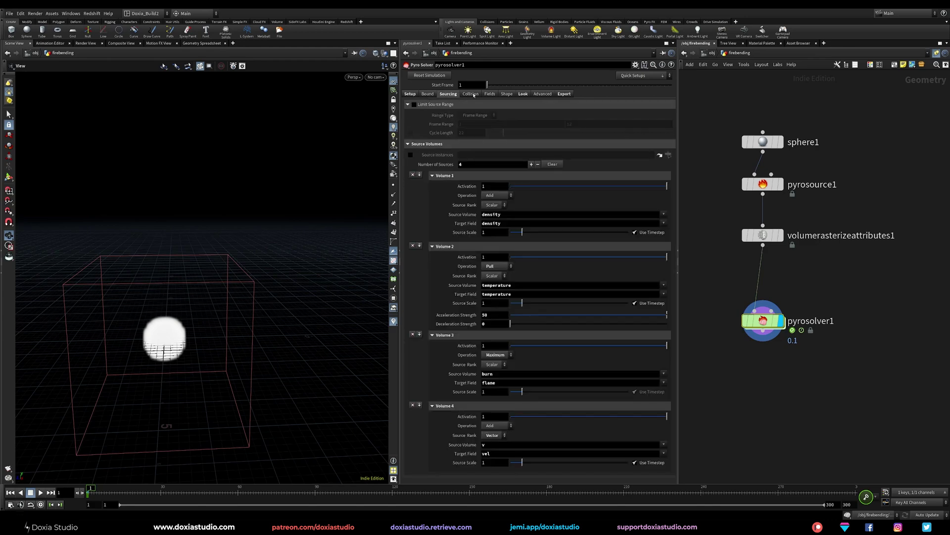
click(473, 94)
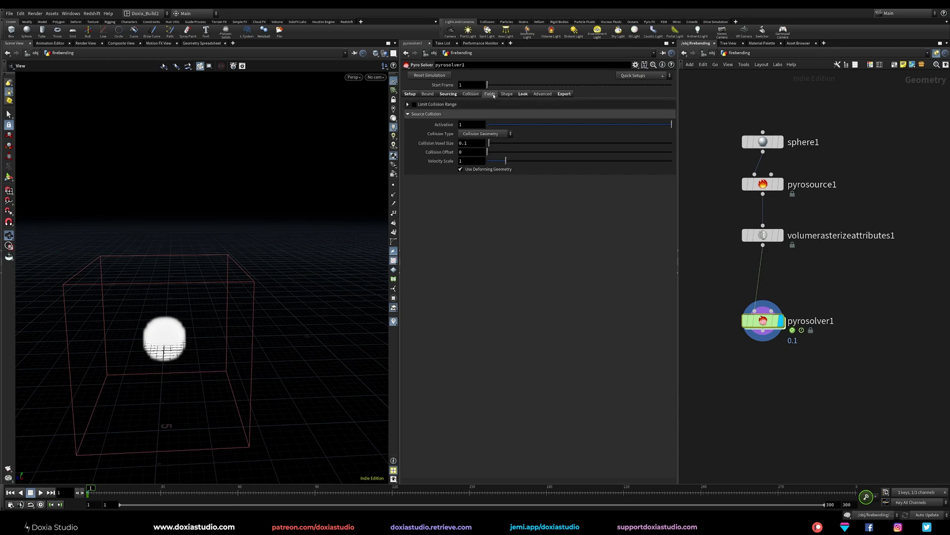
click(490, 94)
click(505, 94)
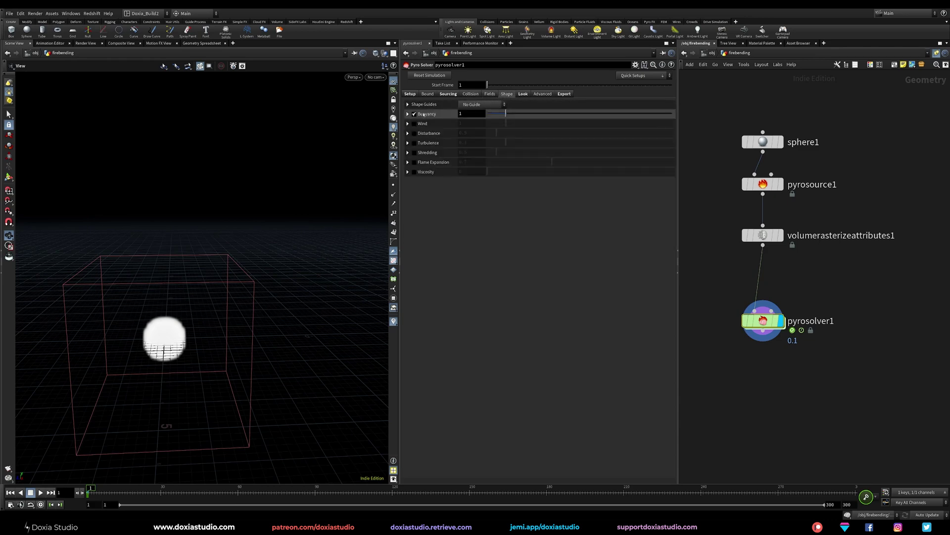
click(407, 114)
click(539, 160)
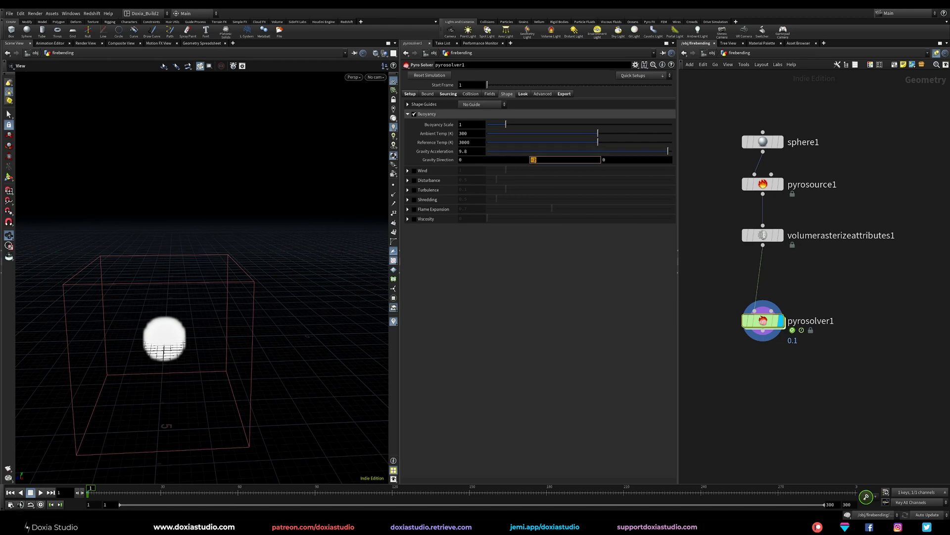
click(478, 151)
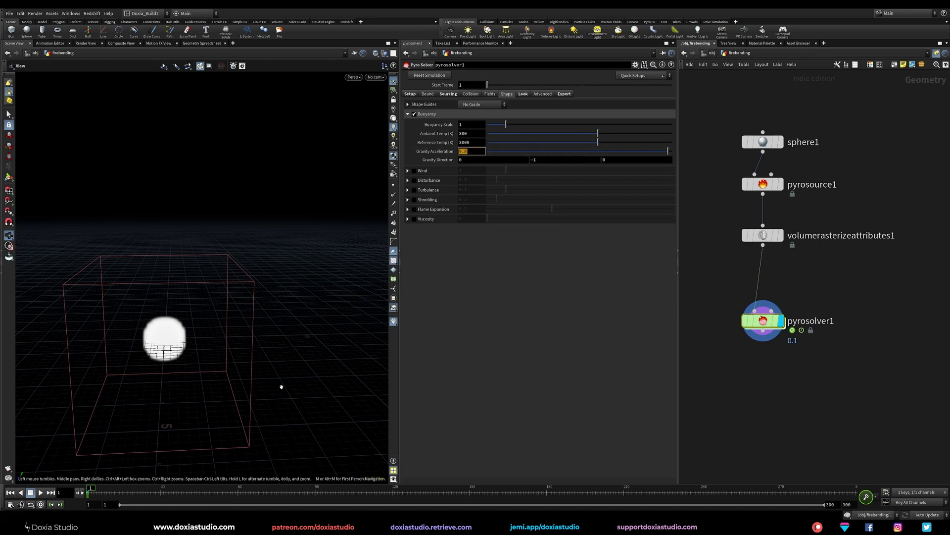
drag(275, 354, 251, 356)
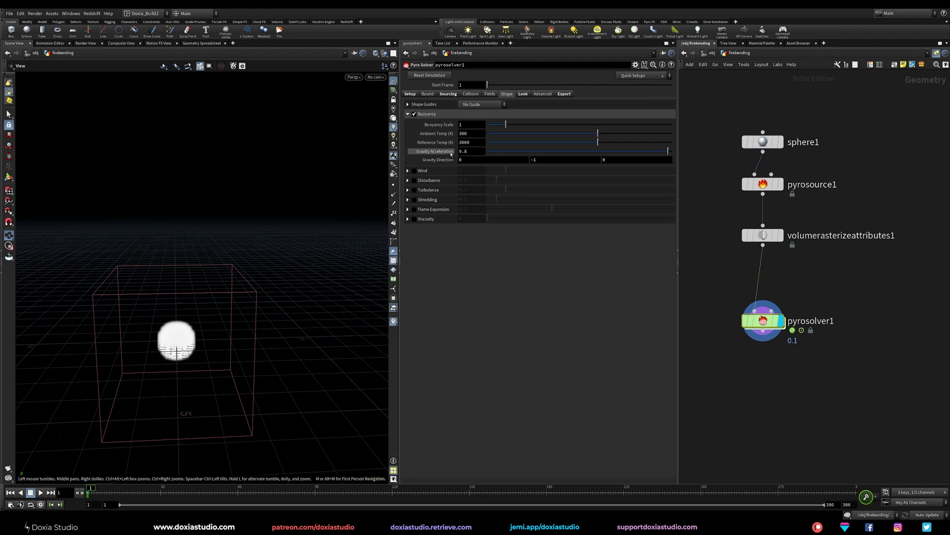
Enable disturbance, turbulence and flame expansion on the Pyro Solver, setting flame expansion to 1.
click(414, 179)
click(415, 190)
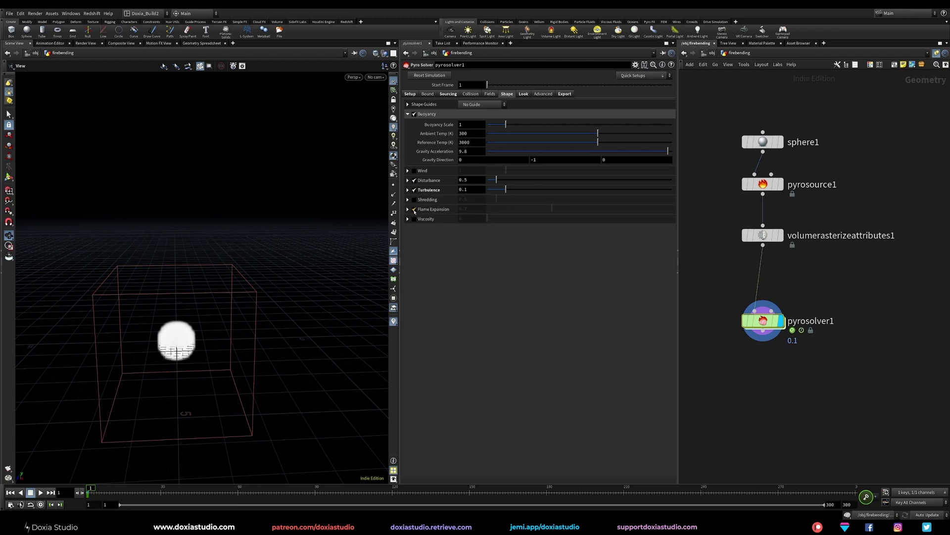
click(415, 209)
double_click(471, 209)
text(1)
key(Return)
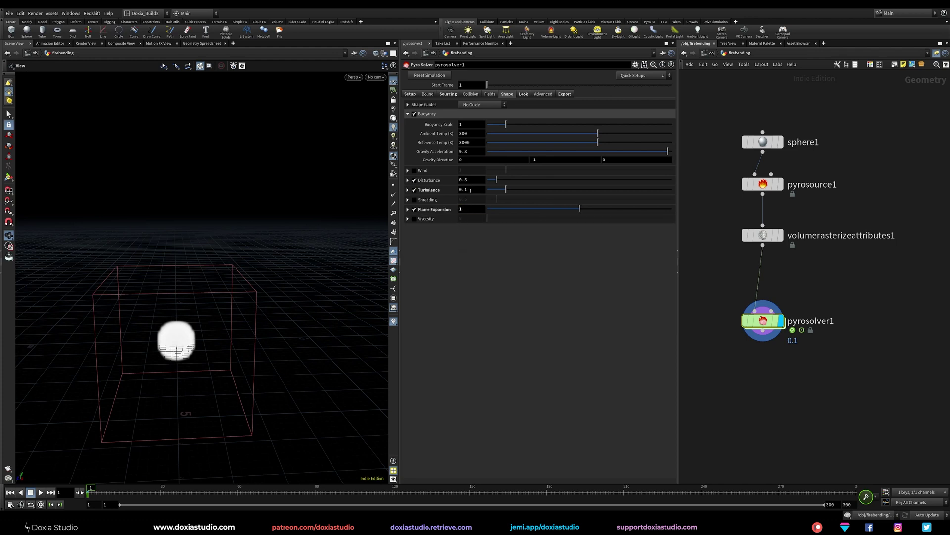
Set the Pyro Solver's turbulence to 0.5 and its disturbance to 1.
double_click(470, 190)
text(0.5)
key(Return)
double_click(470, 180)
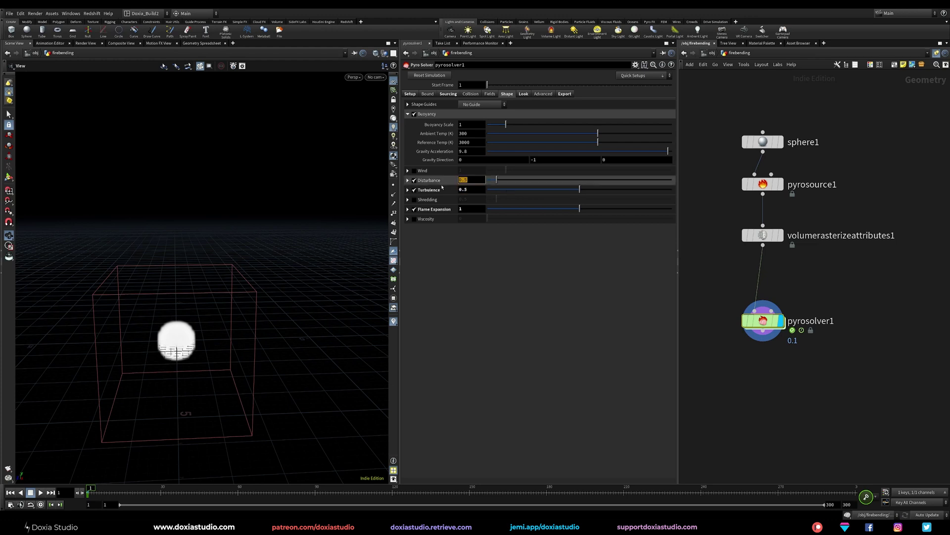
text(1)
key(Return)
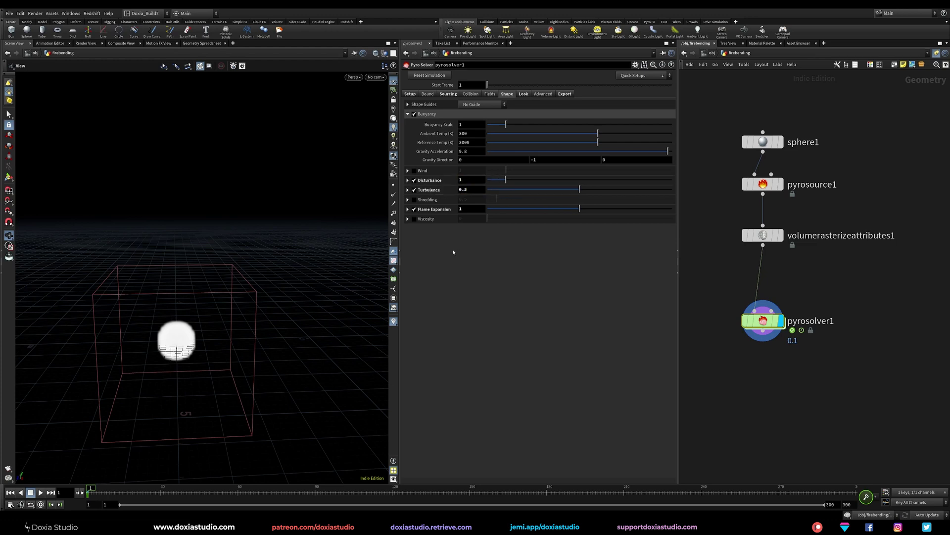
Play the pyro simulation and scrub back through its frames to examine the shape of the rising flame.
click(41, 493)
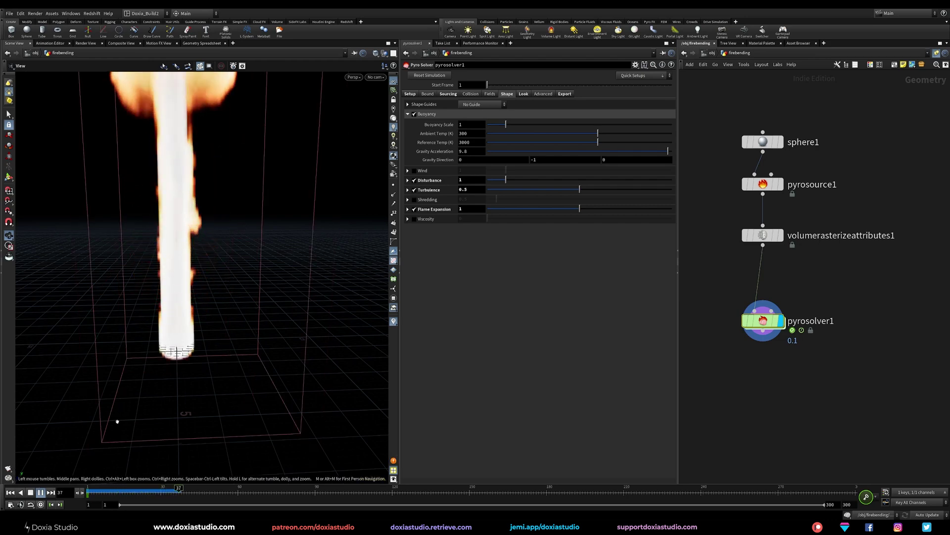
click(41, 493)
scroll(252, 328, down, 5)
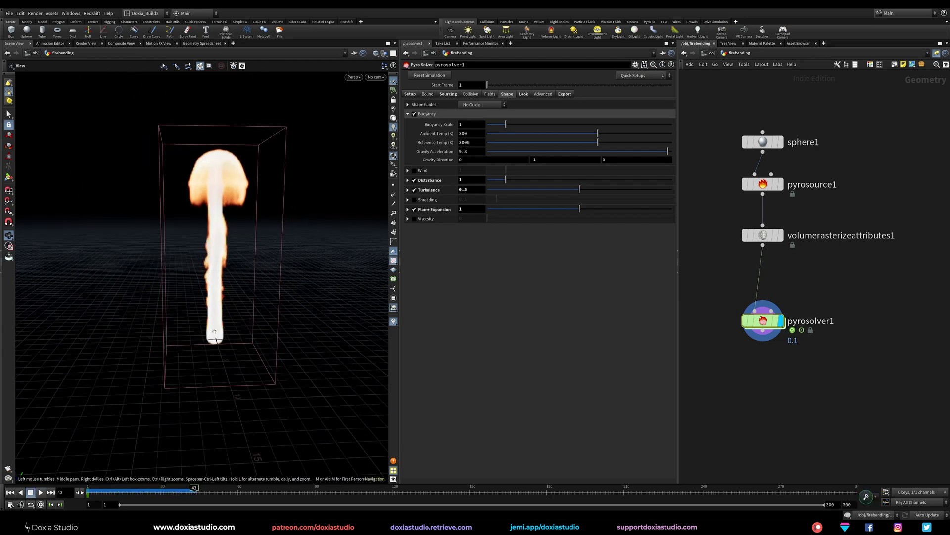
drag(214, 331, 71, 462)
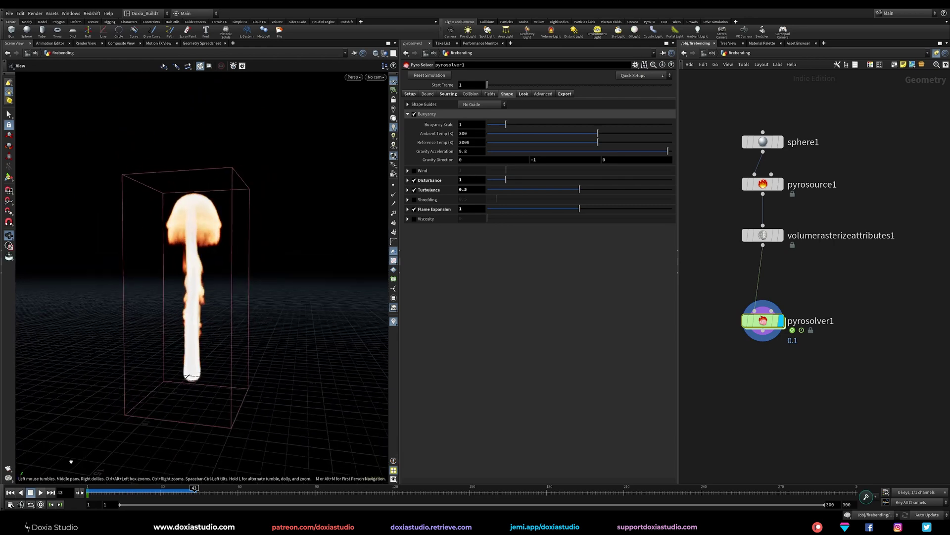
click(40, 492)
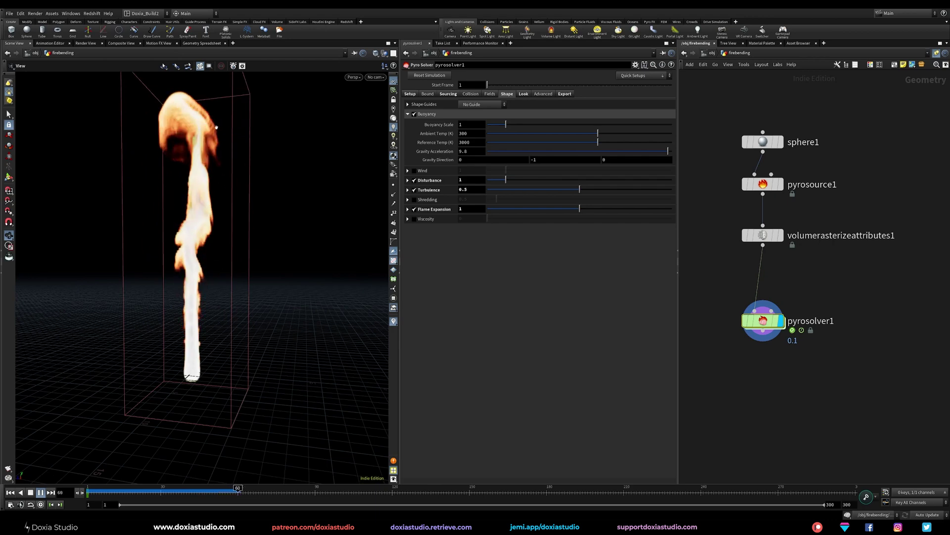
drag(139, 489, 173, 487)
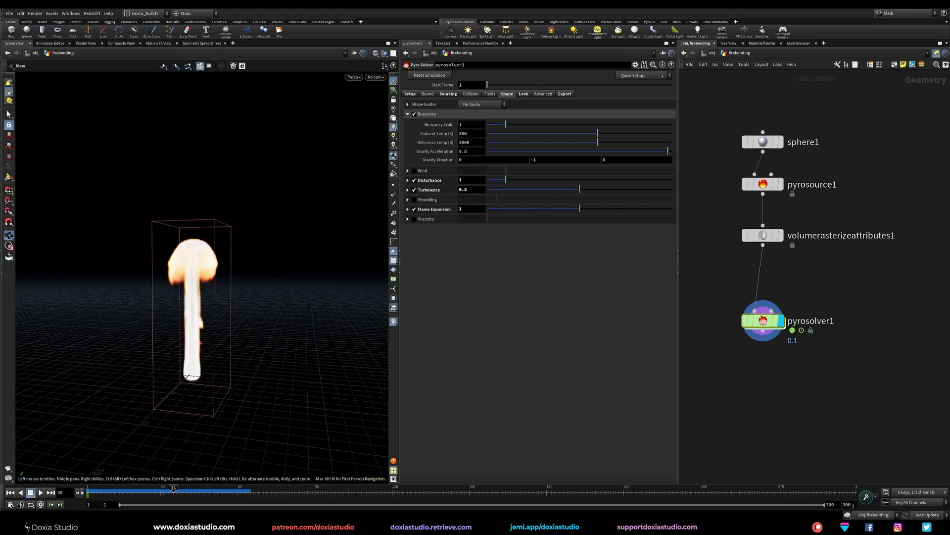
Set the timeline's end frame to 90 and replay the simulation, inspecting the base of the flame up close.
text(90)
key(Return)
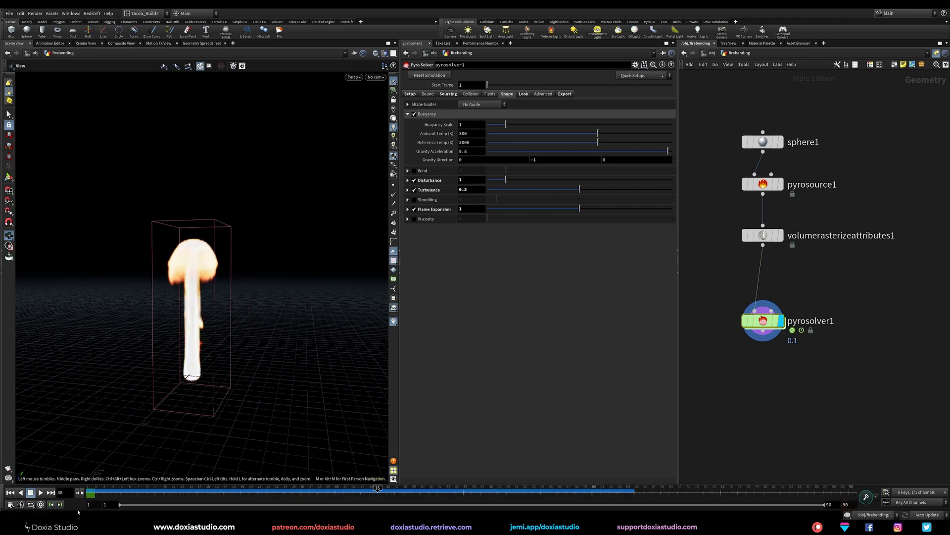
click(40, 492)
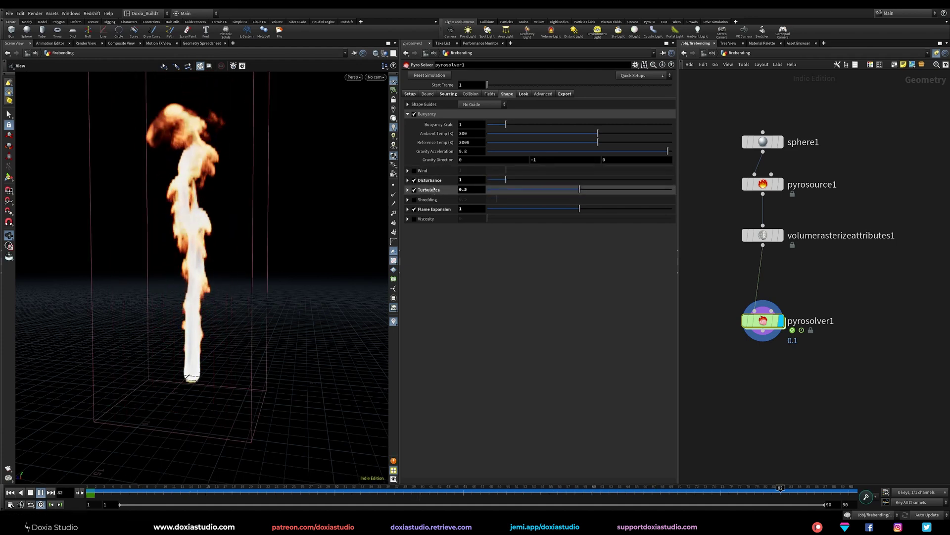
click(40, 493)
scroll(208, 377, up, 1)
scroll(183, 287, up, 3)
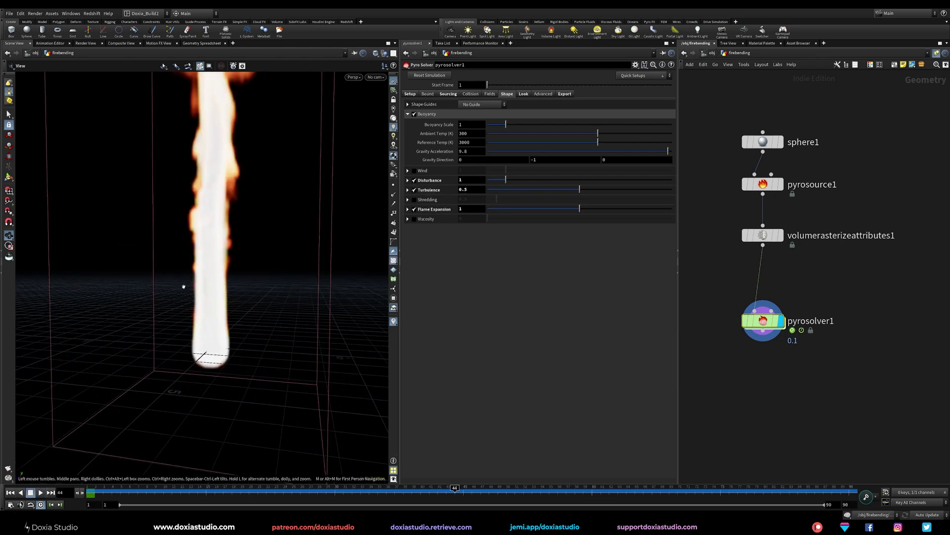
drag(230, 310, 244, 292)
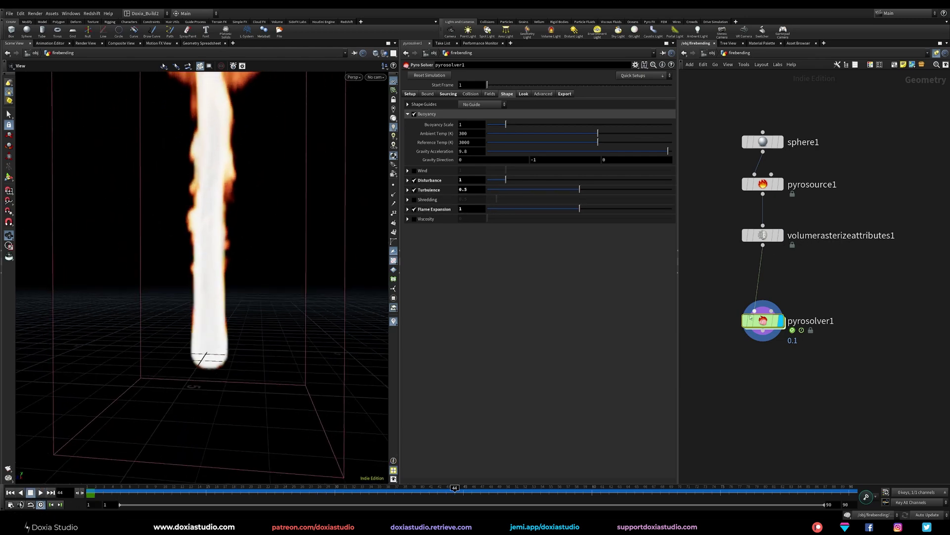
Display the Volume Rasterize Attributes output and insert a Volume Noise Fog node between it and the Pyro Solver, making room for it.
drag(751, 317, 760, 347)
click(782, 235)
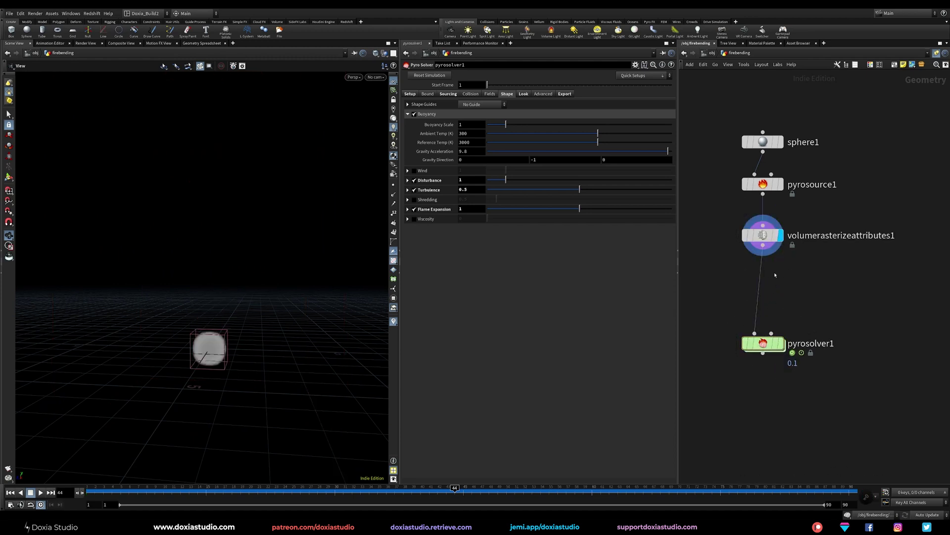
key(Tab)
text(noise)
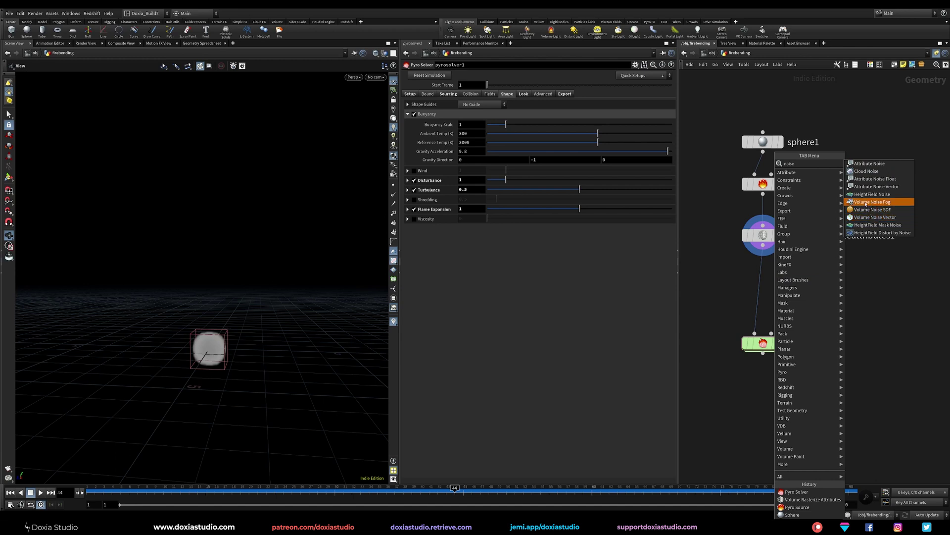
click(872, 202)
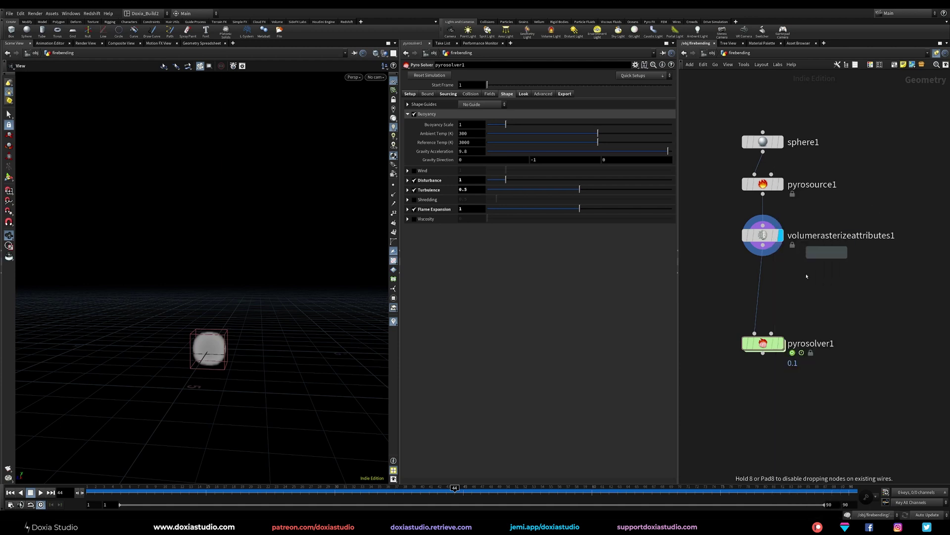
click(762, 278)
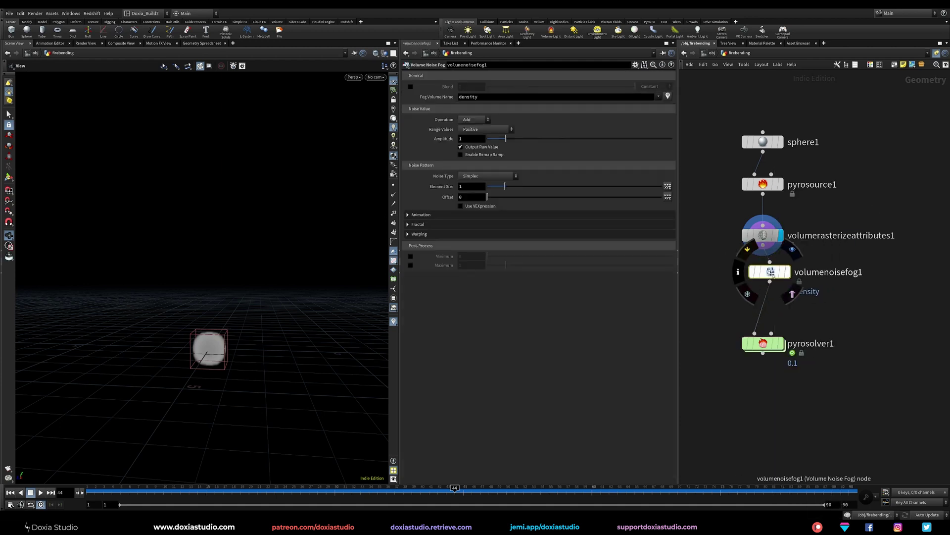
Align and display the Volume Noise Fog node, with its remap ramp enabled and the ramp's start point moved about a third along.
click(491, 97)
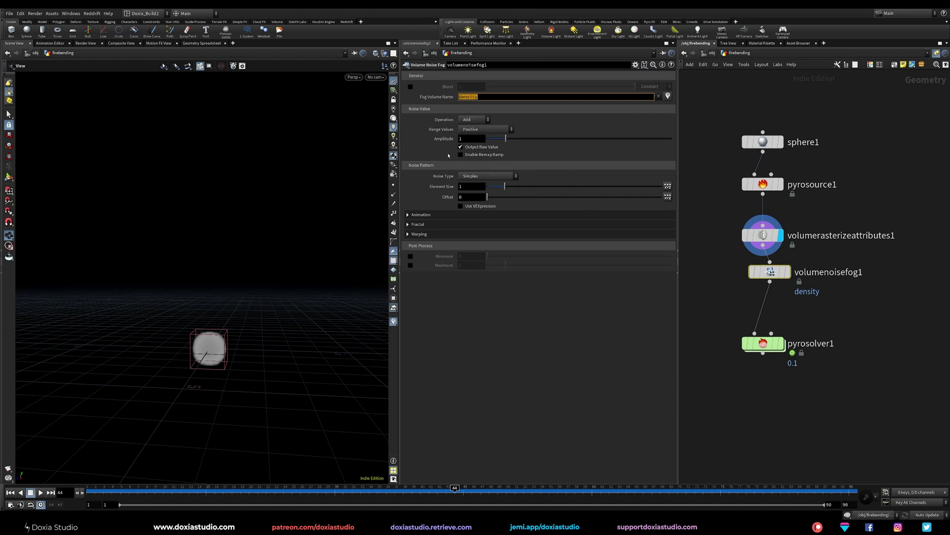
click(485, 155)
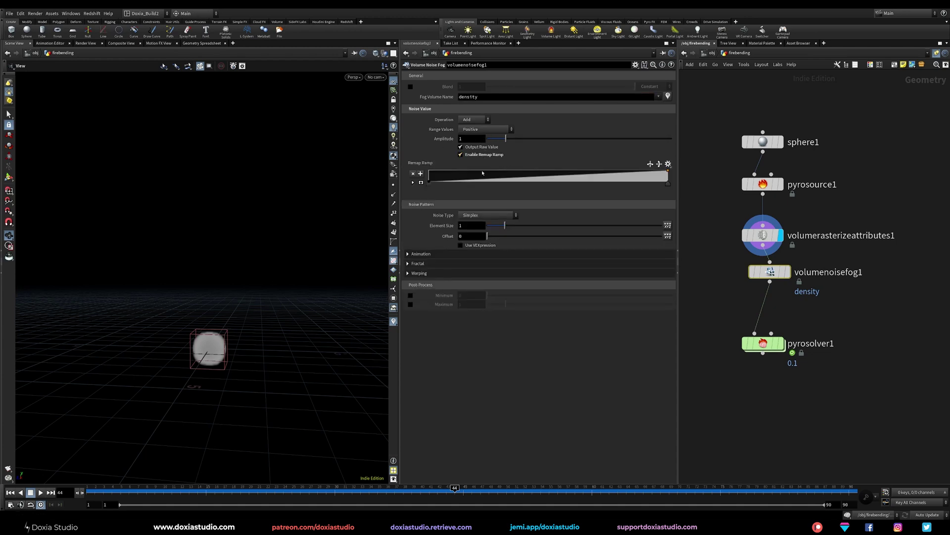
drag(770, 273, 763, 285)
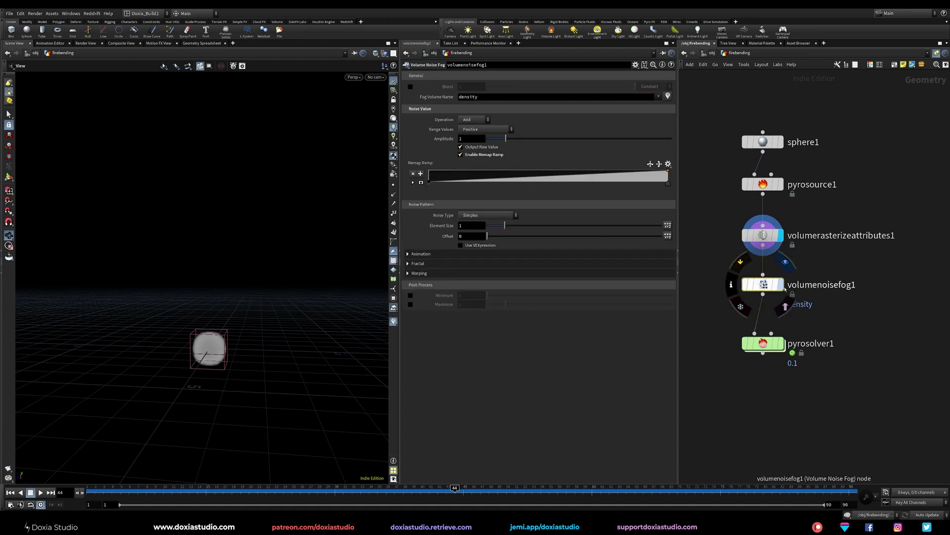
click(781, 285)
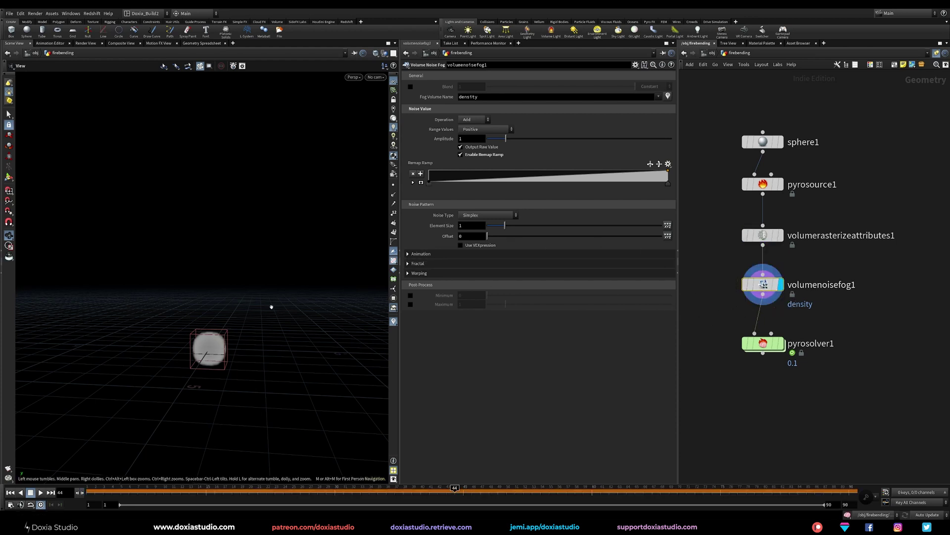
drag(430, 185, 515, 184)
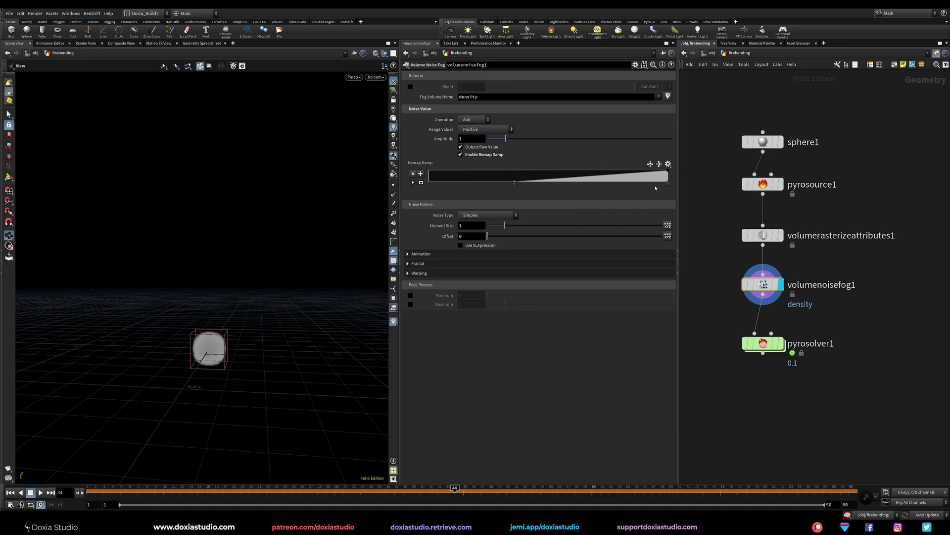
Move the end point of the Volume Noise Fog node's remap ramp back to just past the middle and inspect the source volume up close.
drag(667, 184, 562, 184)
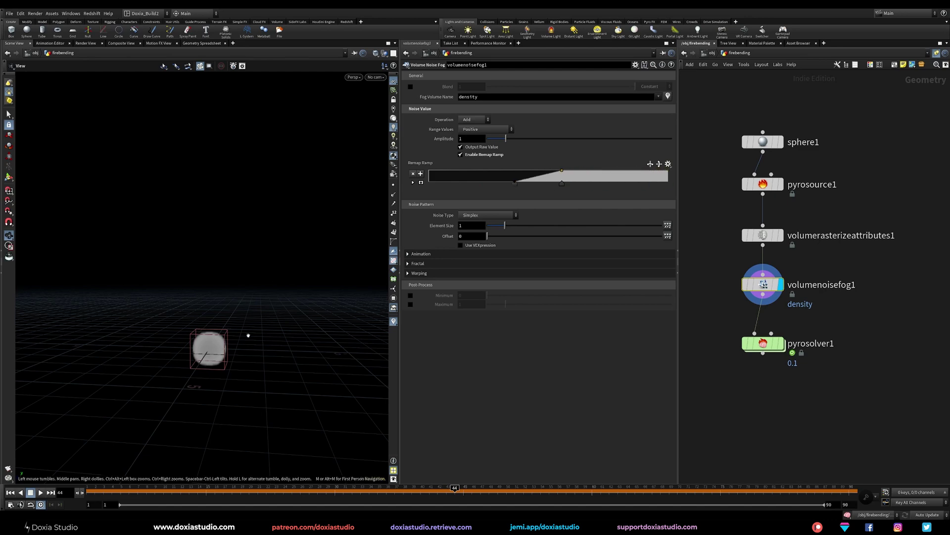
right_drag(243, 344, 307, 342)
middle_drag(202, 322, 252, 312)
drag(252, 312, 228, 327)
Remove burn and temperature from the Volume Rasterize Attributes node's attributes so only density is rasterized.
click(761, 235)
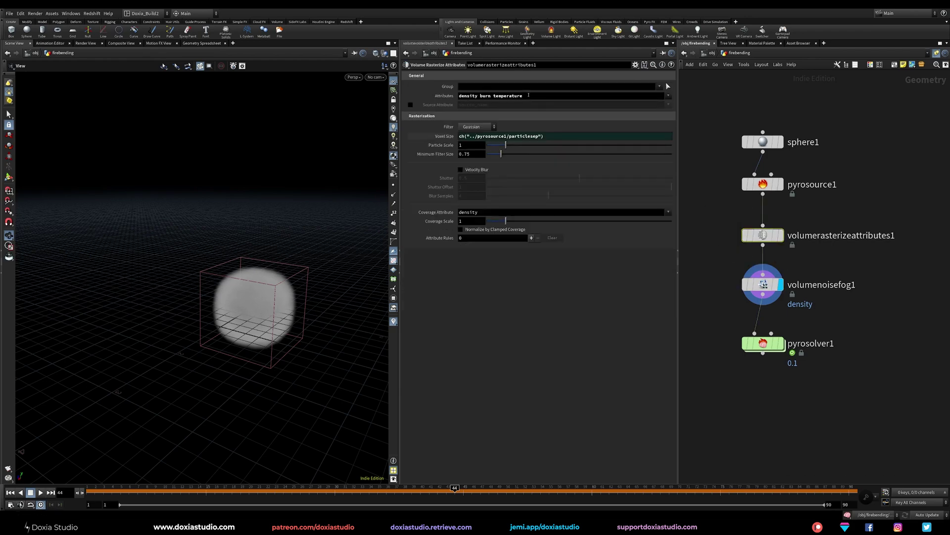
mouse_move(528, 95)
mouse_down()
mouse_move(477, 97)
mouse_move(478, 105)
mouse_up()
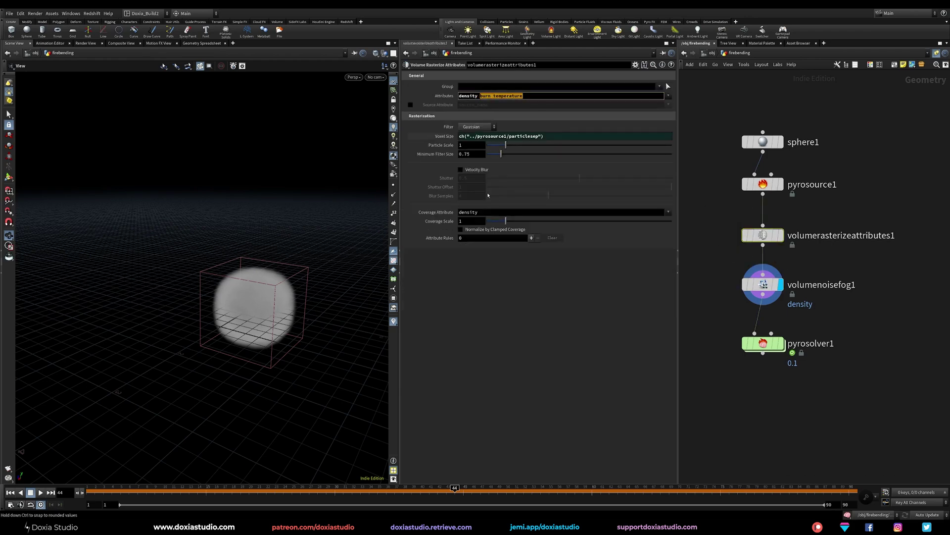
key(BackSpace)
key(Return)
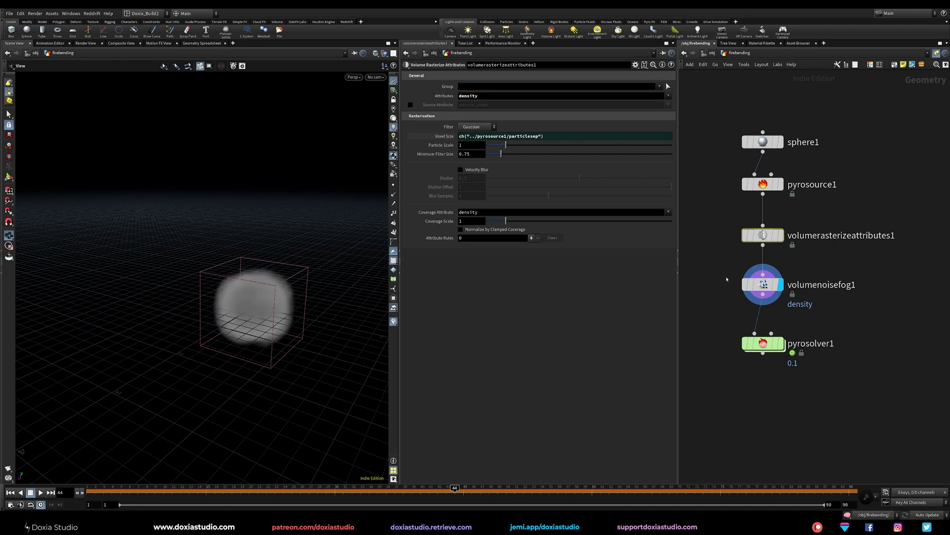
Enable Animate Noise on the Volume Noise Fog node and scrub back to frame 28 to check the animated density.
click(763, 284)
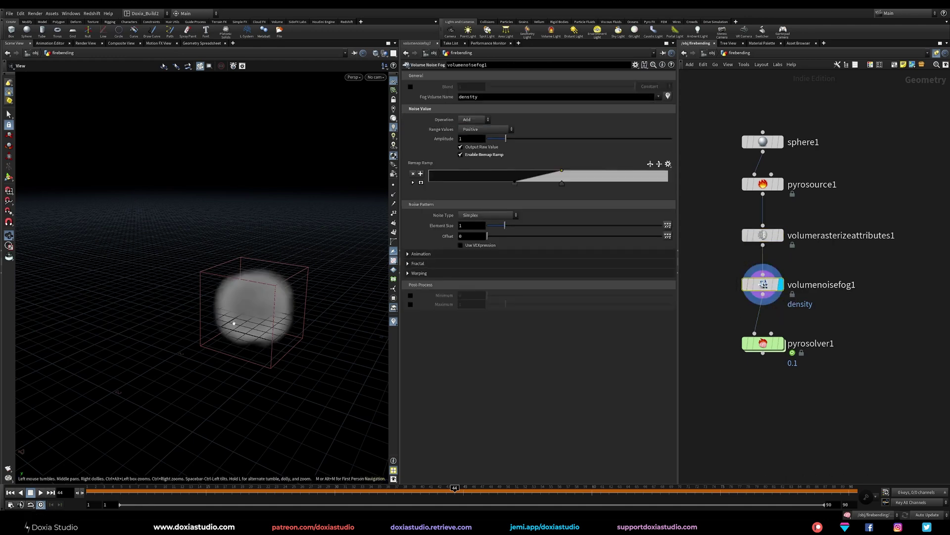
drag(234, 323, 254, 316)
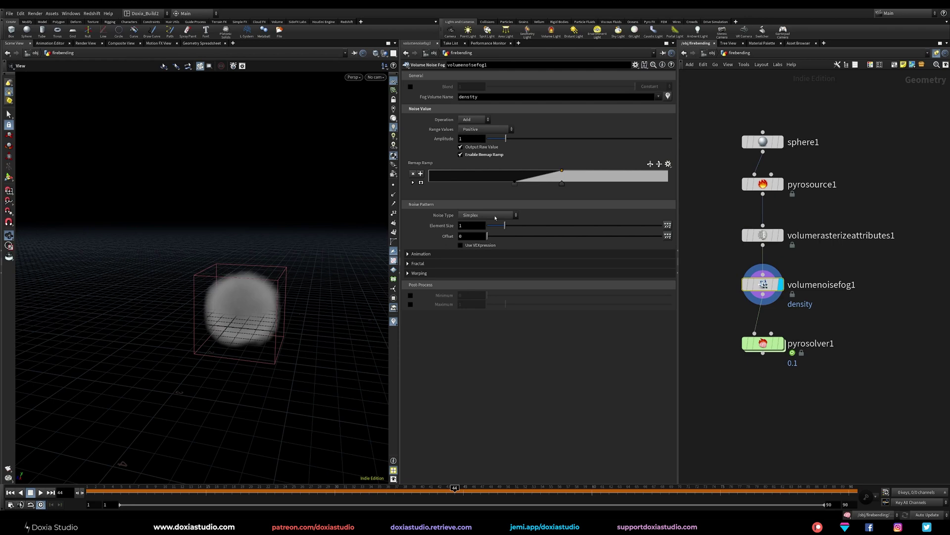
click(432, 253)
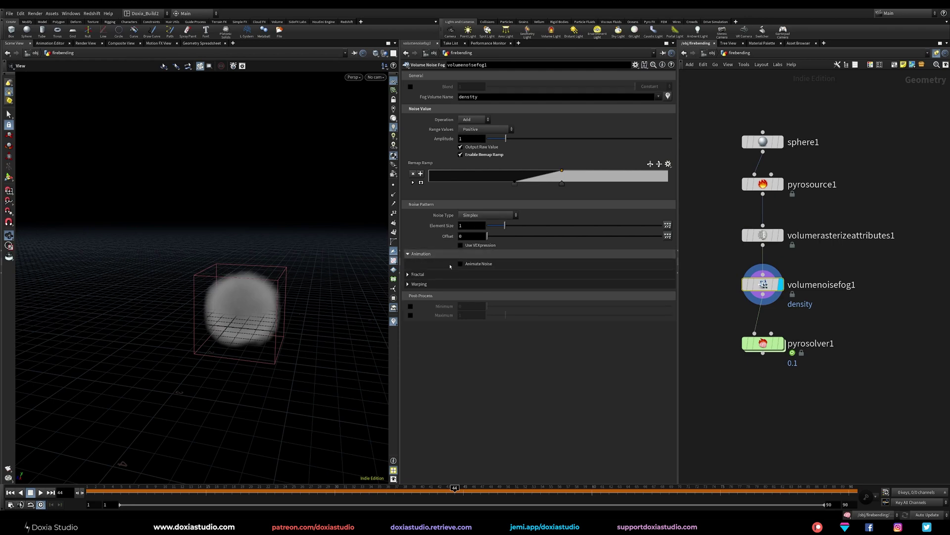
click(461, 264)
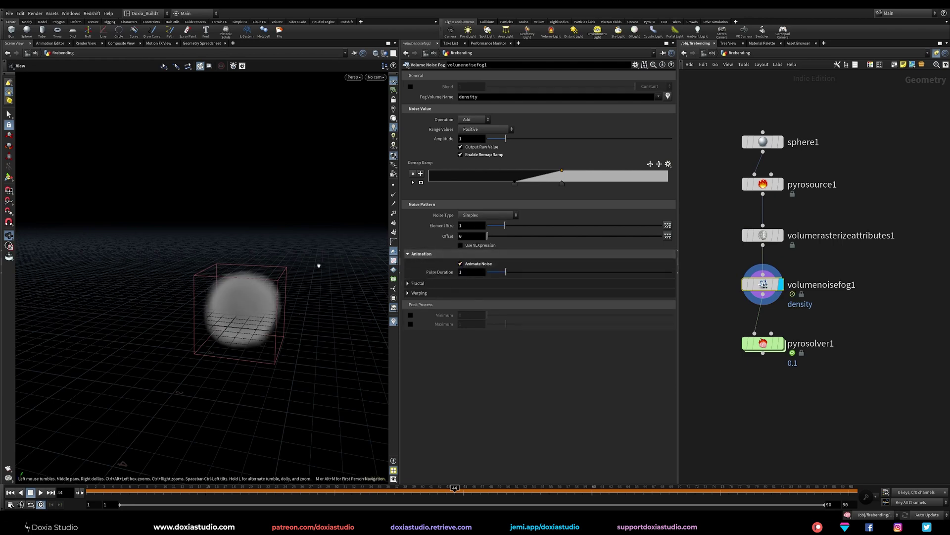
drag(250, 321, 317, 476)
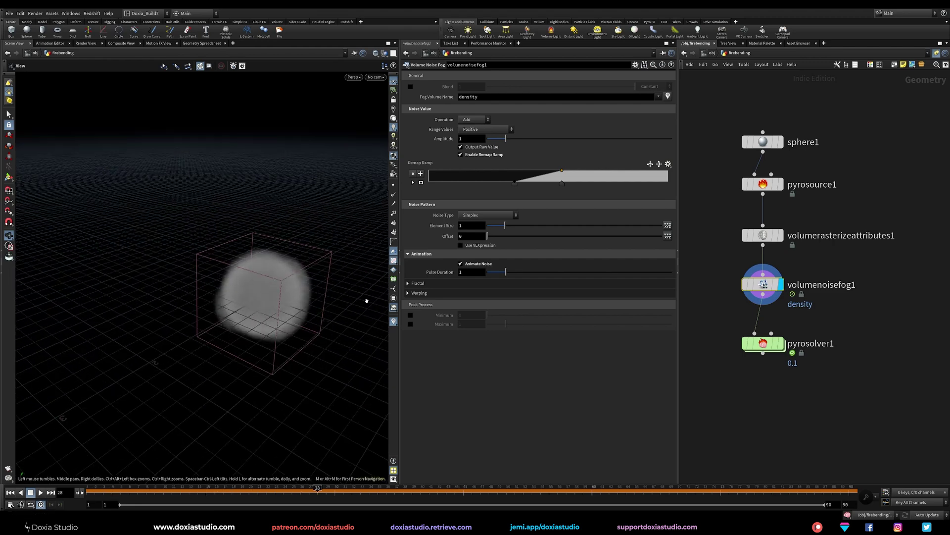
Shift the noise remap ramp's start point to about 40% and set the noise operation to Multiply, scrubbing the frames to check it.
drag(515, 185, 558, 184)
click(475, 120)
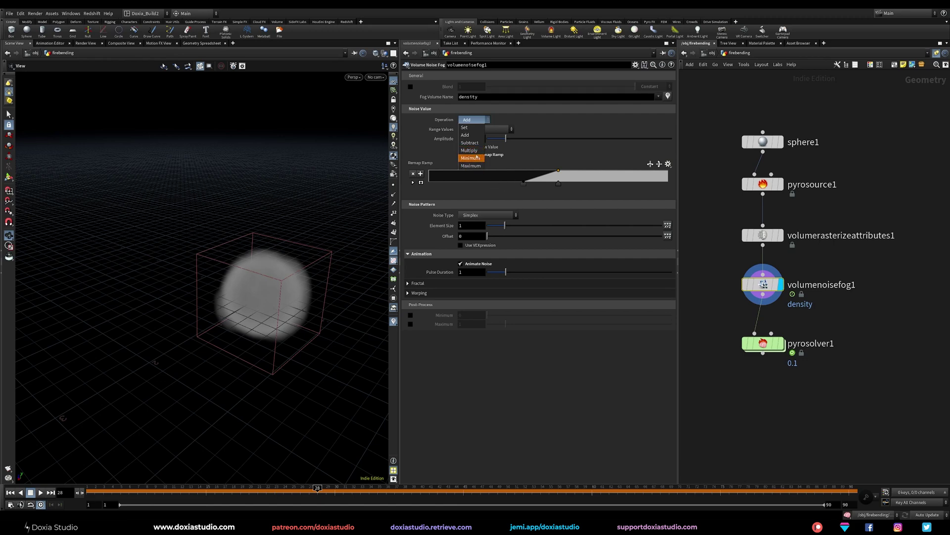
click(469, 150)
mouse_move(257, 327)
mouse_down()
mouse_move(323, 287)
mouse_move(238, 310)
mouse_move(297, 301)
mouse_move(239, 311)
mouse_move(261, 327)
mouse_up()
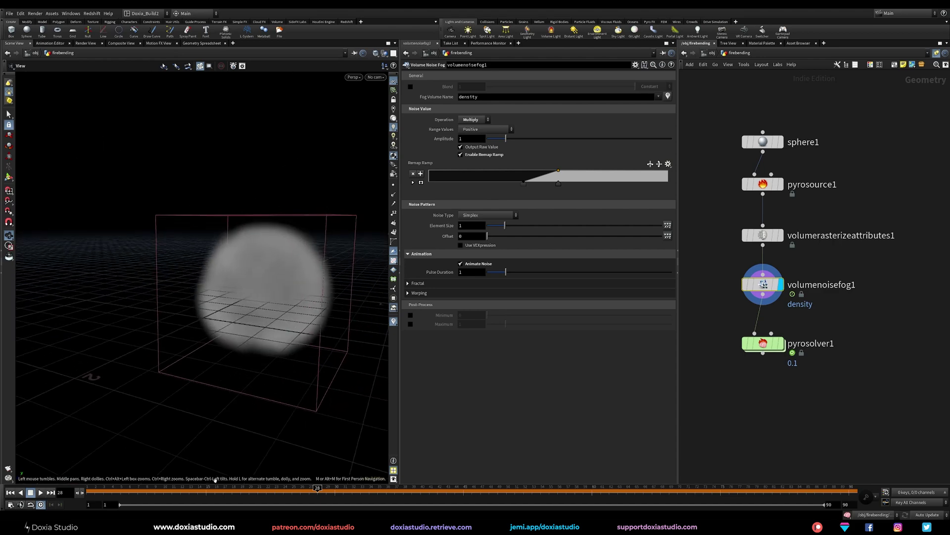
drag(297, 489, 261, 488)
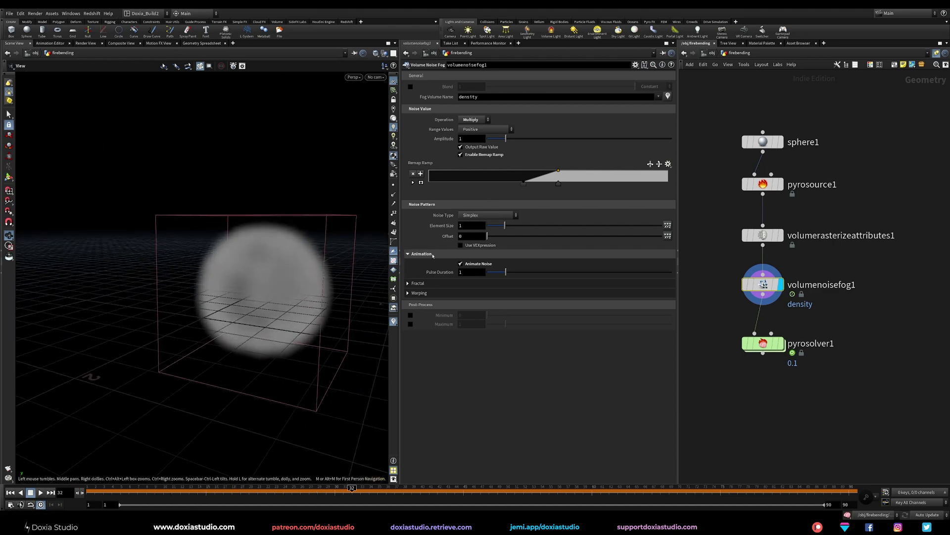
Reduce the noise element size to 0.52 and scrub the timeline to examine the broken-up density from another angle.
mouse_move(505, 225)
mouse_down()
mouse_move(496, 226)
mouse_move(516, 230)
mouse_move(496, 228)
mouse_up()
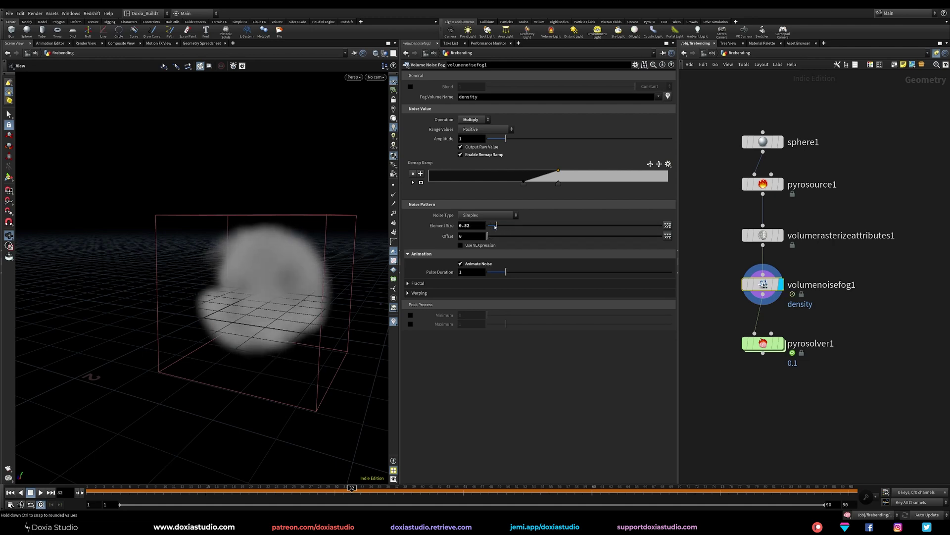
drag(227, 317, 276, 318)
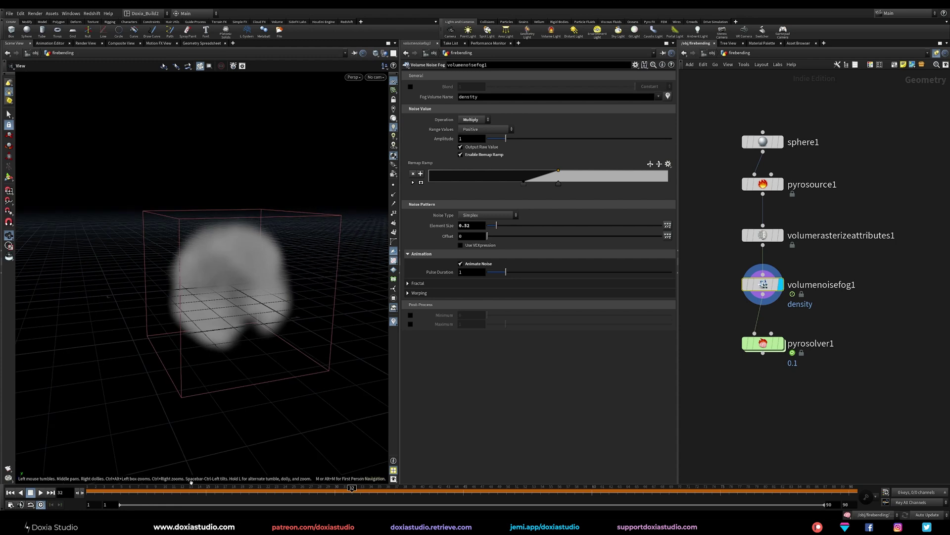
drag(121, 489, 420, 489)
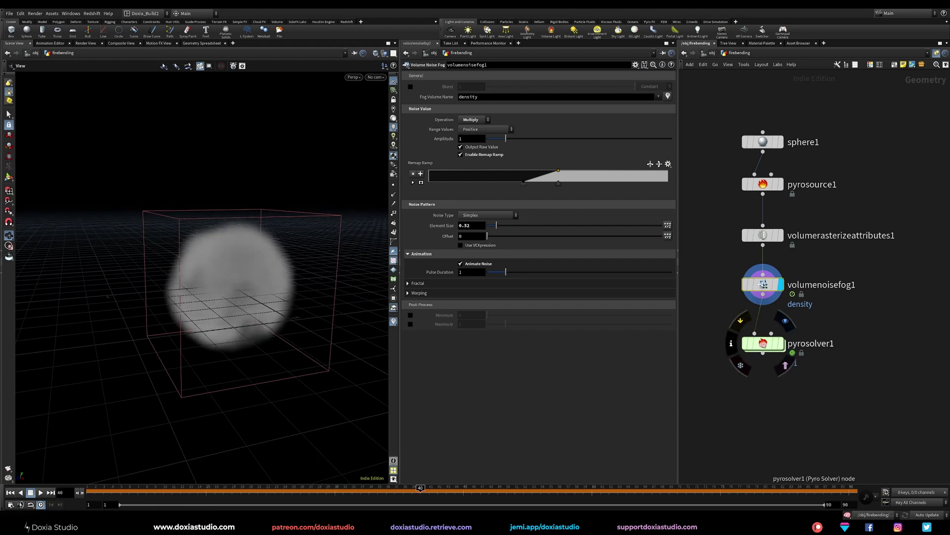
Duplicate the density Volume Noise Fog node into the chain above the Pyro Solver and clear the copy's fog volume name.
drag(751, 350, 750, 374)
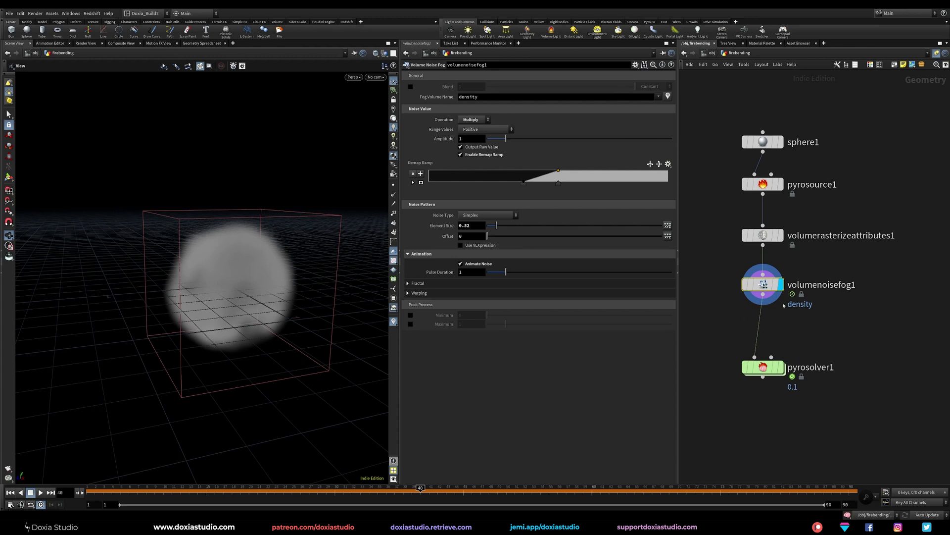
alt+drag(764, 286, 765, 328)
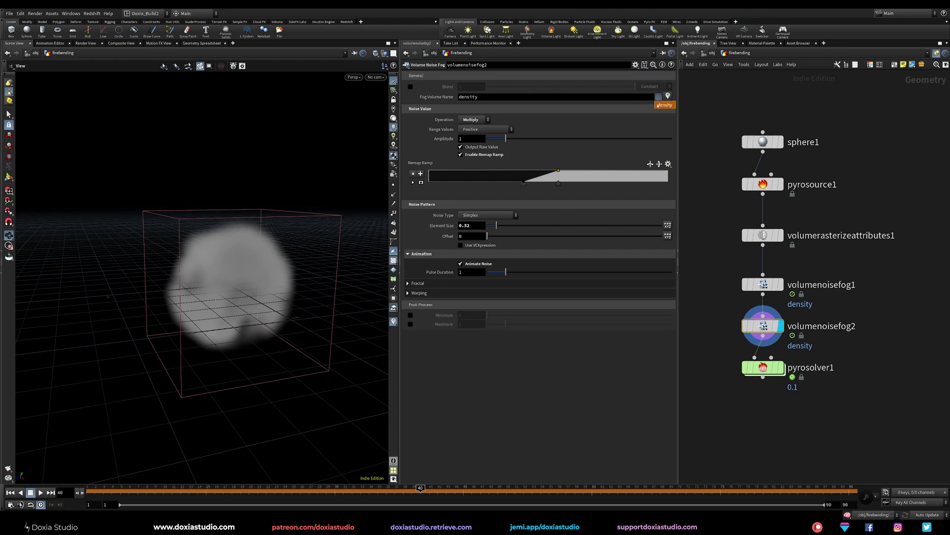
double_click(496, 98)
key(BackSpace)
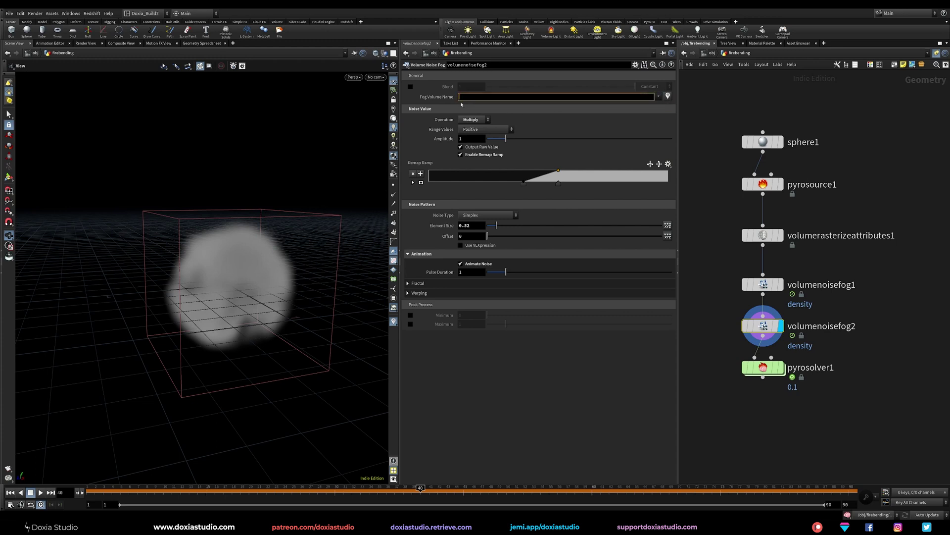
key(Return)
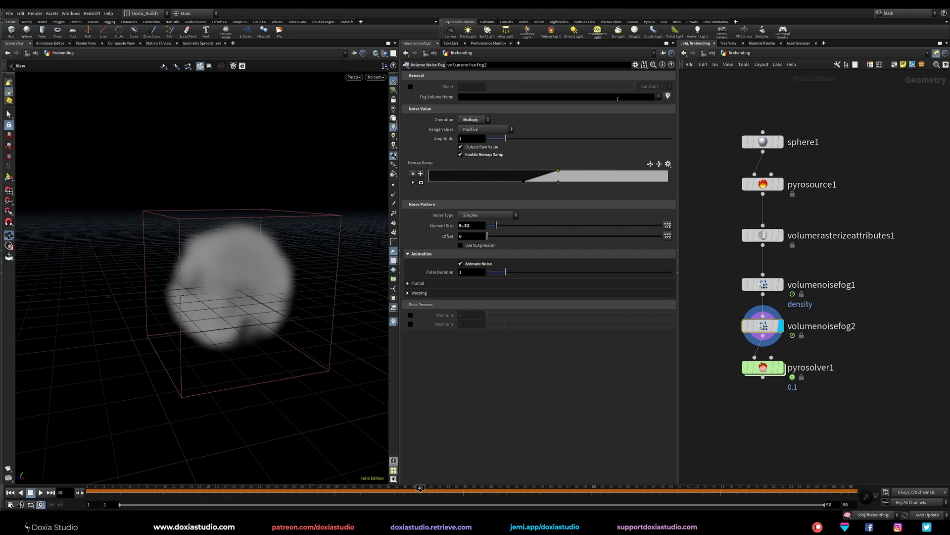
Add burn and temperature back to the attributes of the Volume Rasterize Attributes node.
click(764, 235)
click(668, 96)
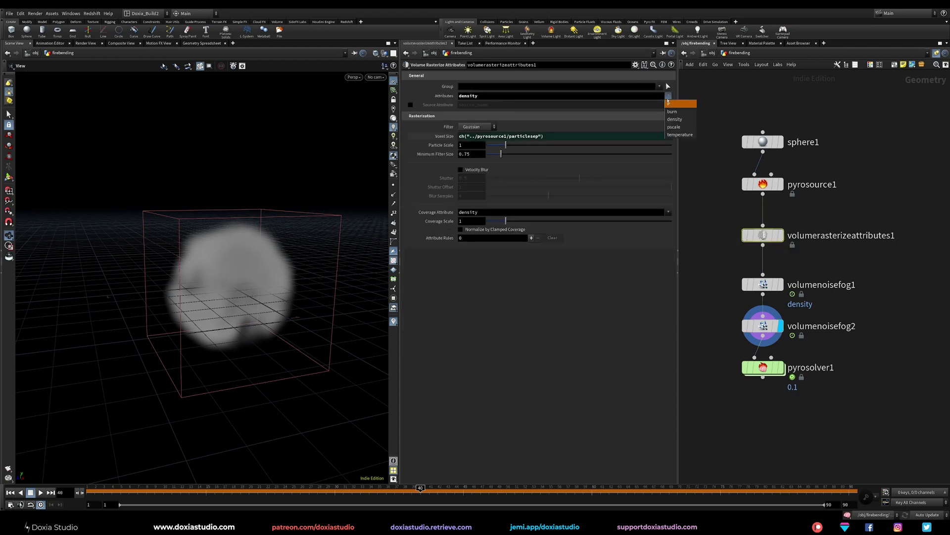
click(673, 112)
click(668, 96)
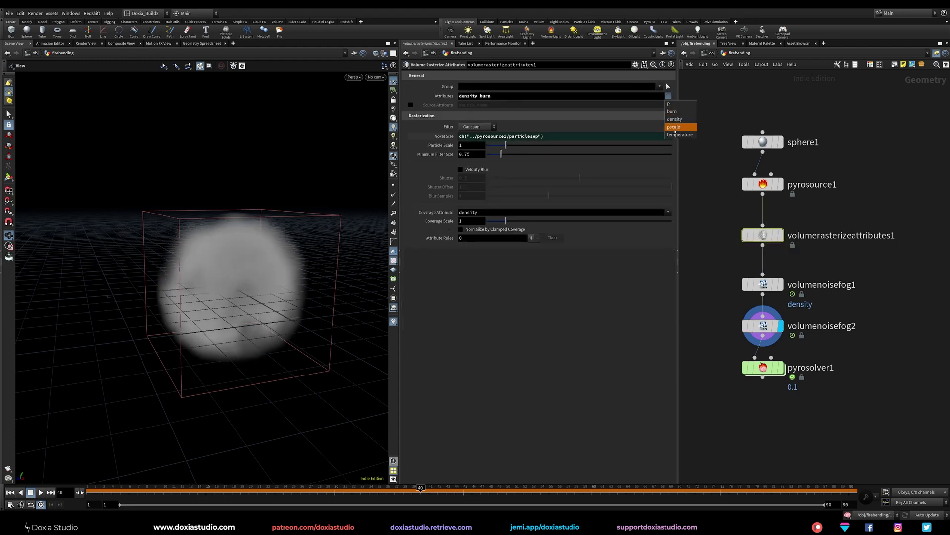
click(679, 134)
Set the second Volume Noise Fog node to act on the burn volume with a noise offset of 1.
click(763, 326)
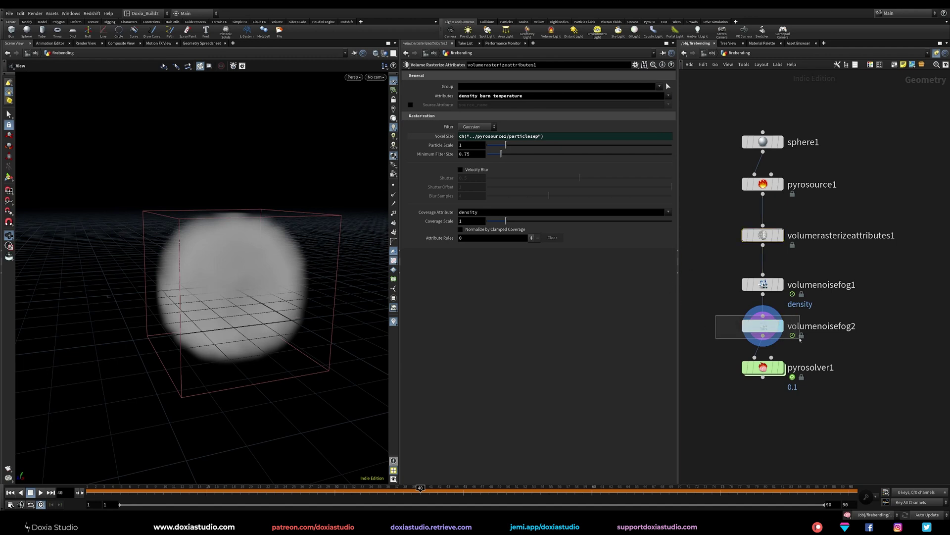
click(659, 98)
click(668, 112)
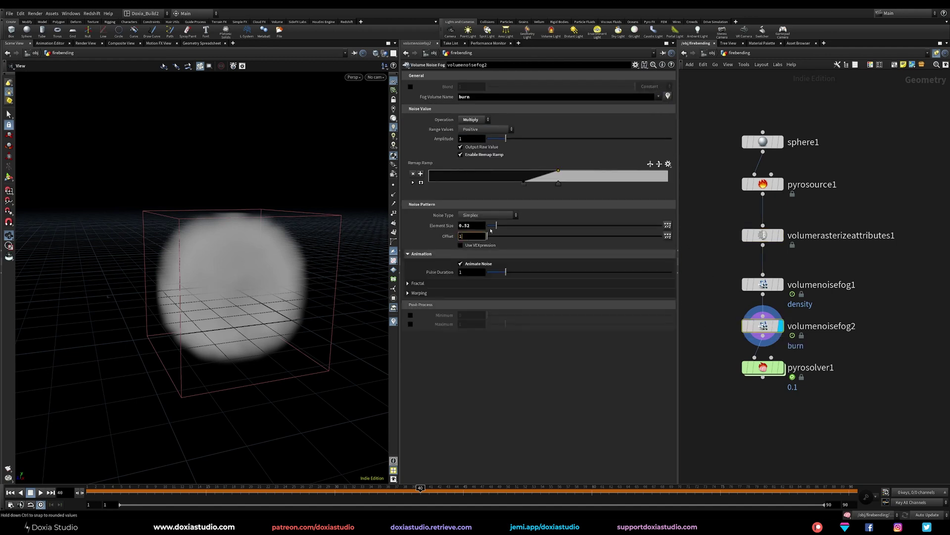
text(1)
key(Return)
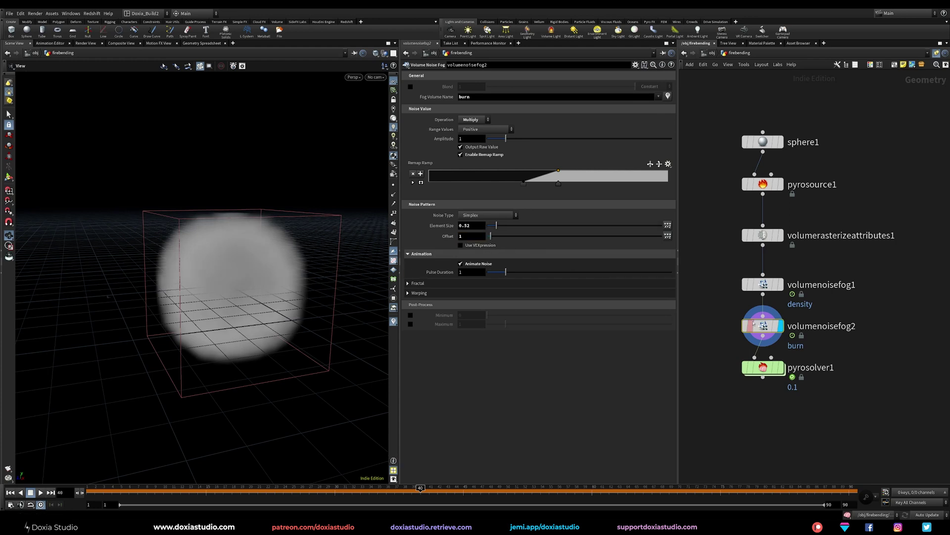
Duplicate the burn noise node above the Pyro Solver, assign the copy to the temperature volume, and set its offset to 10.43.
drag(764, 369, 761, 409)
alt+drag(759, 330, 759, 369)
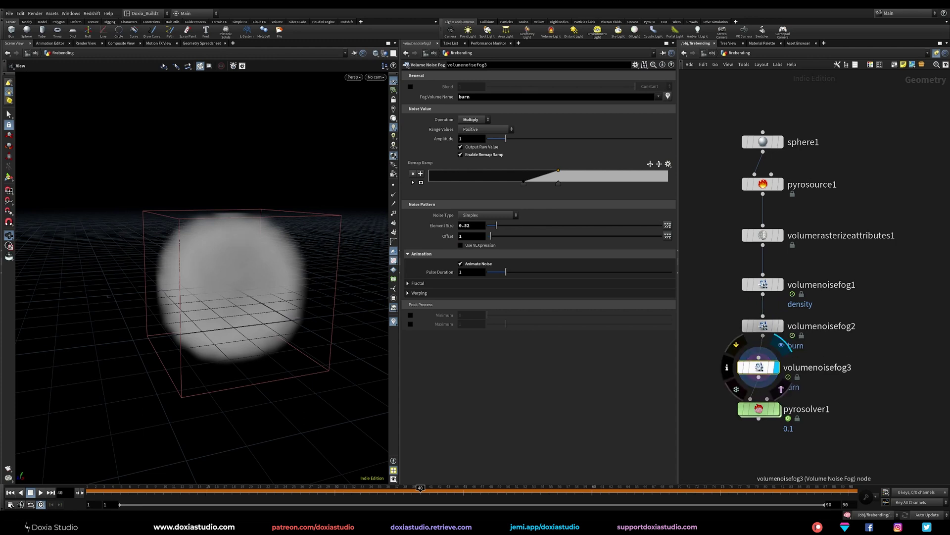
drag(470, 97, 449, 103)
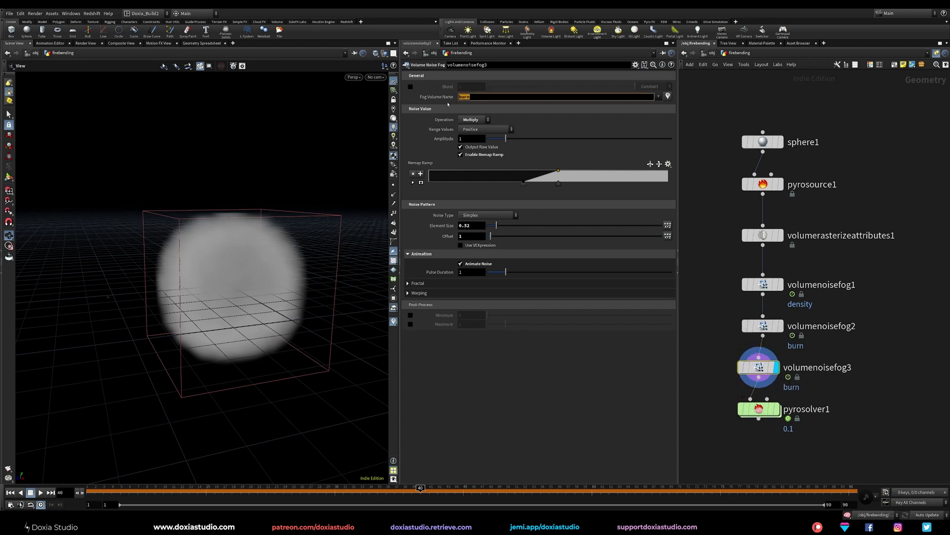
click(658, 97)
click(654, 121)
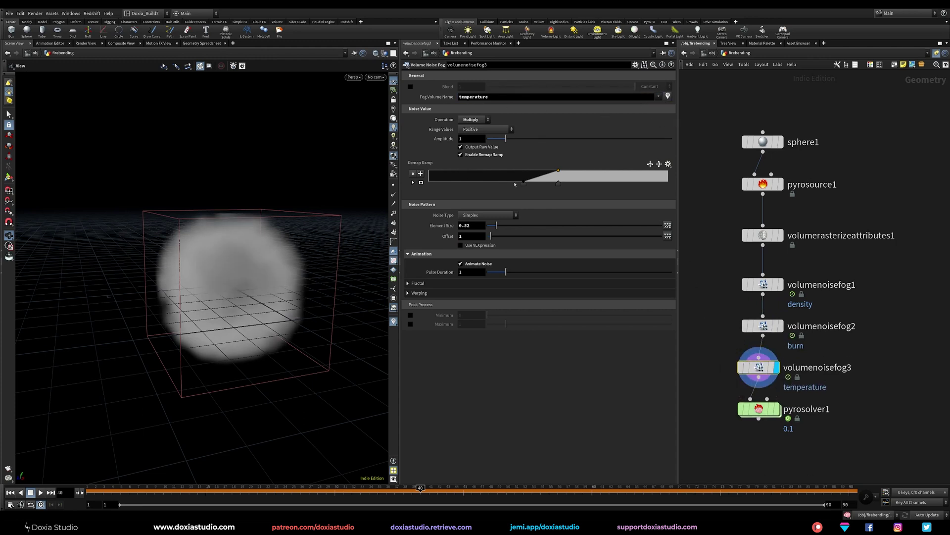
drag(506, 238, 525, 240)
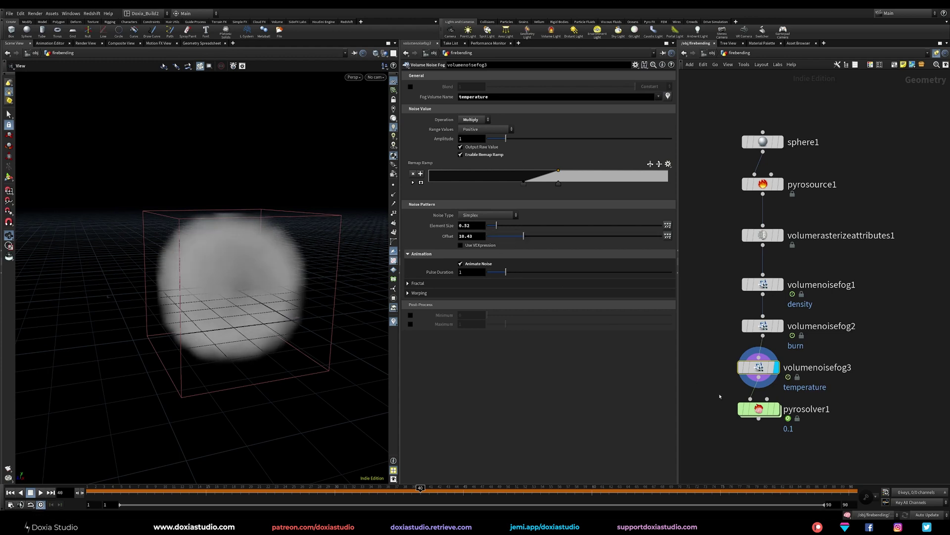
Display the Pyro Solver, replay the simulation from frame 1, and examine the flame produced by the noisy source.
click(777, 409)
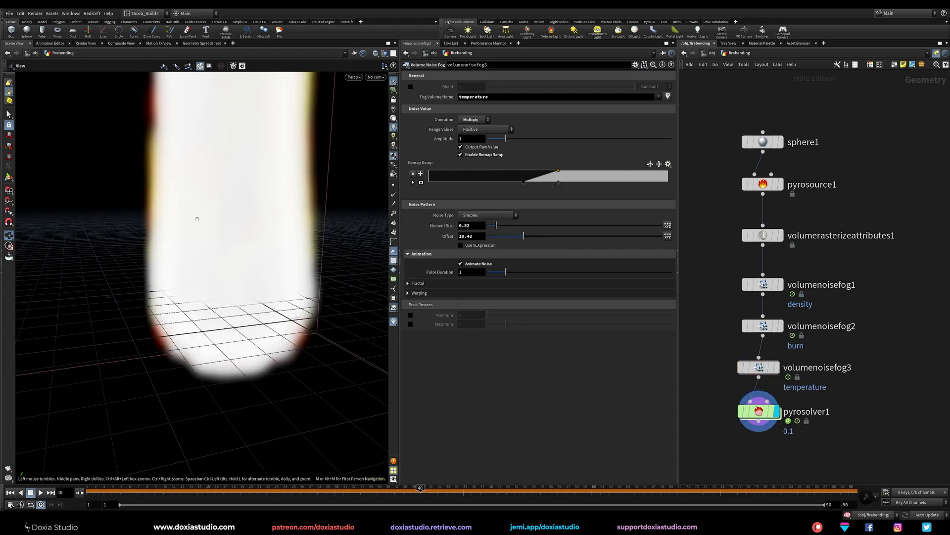
right_drag(246, 186, 227, 221)
middle_drag(227, 220, 163, 322)
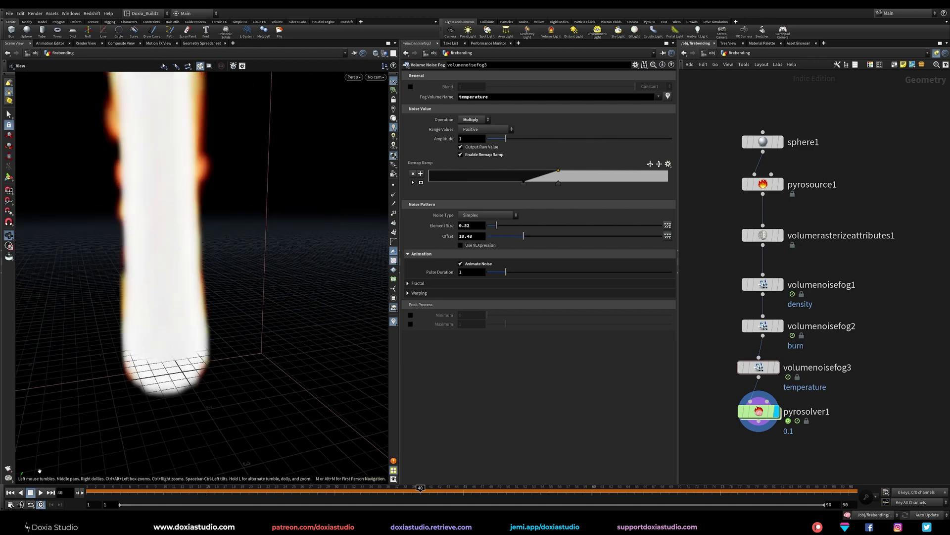
key(ctrl+Up)
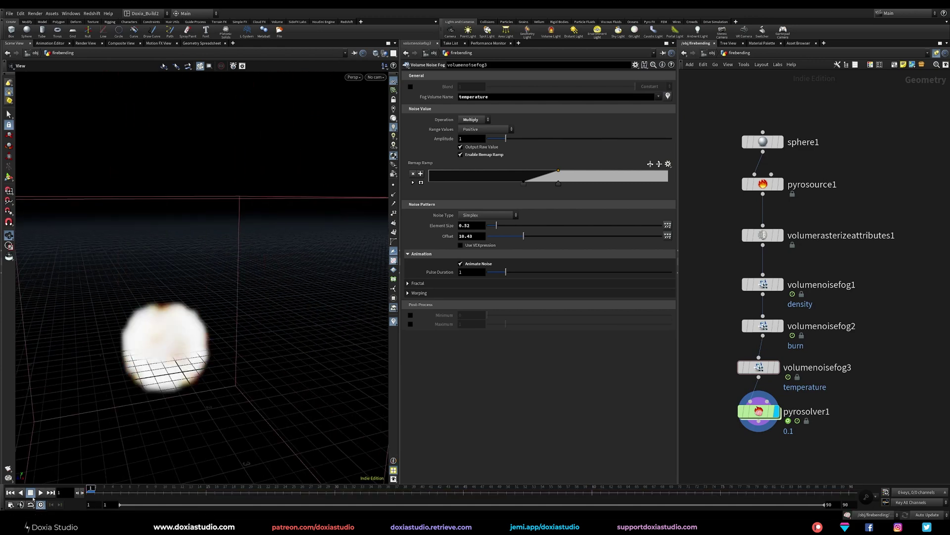
click(40, 492)
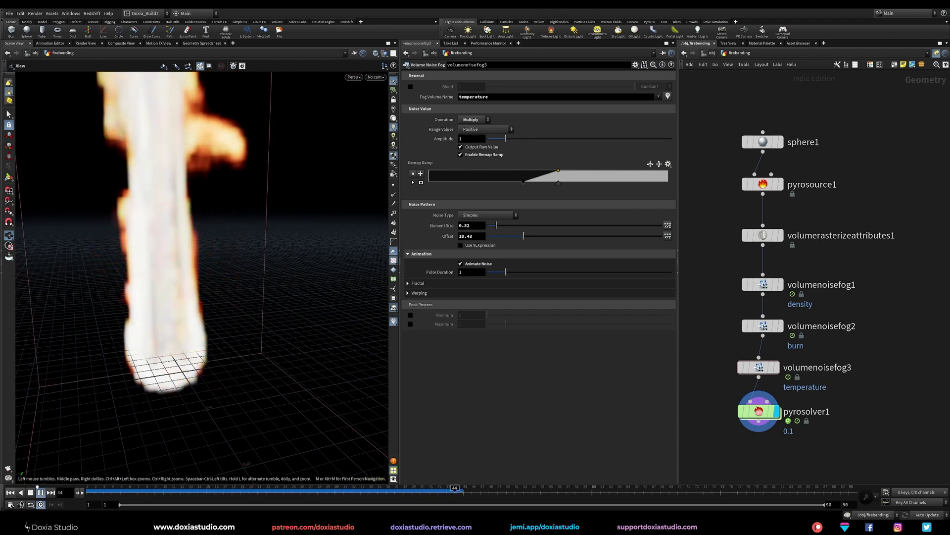
key(Escape)
right_drag(174, 354, 84, 394)
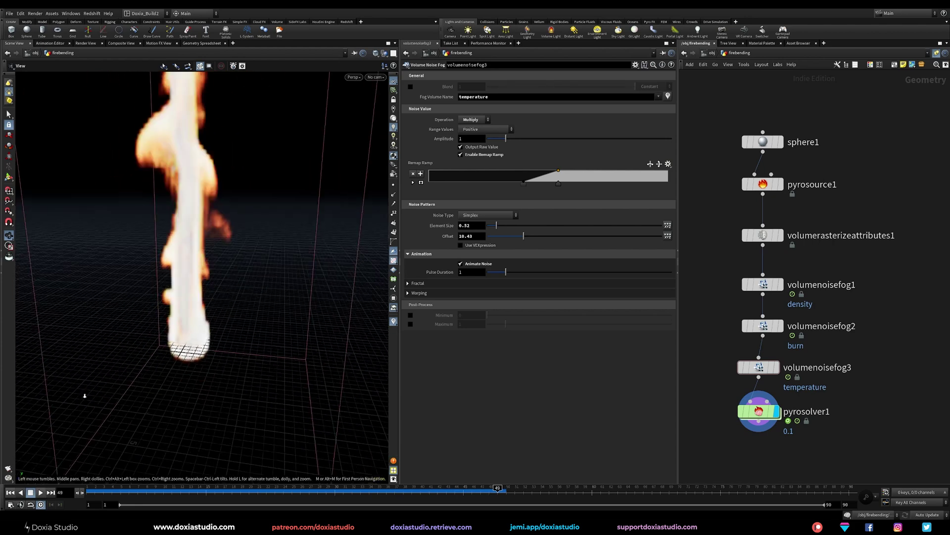
drag(84, 394, 159, 380)
Set the Pyro Solver's voxel size to 0.05 and return to frame 1.
click(758, 412)
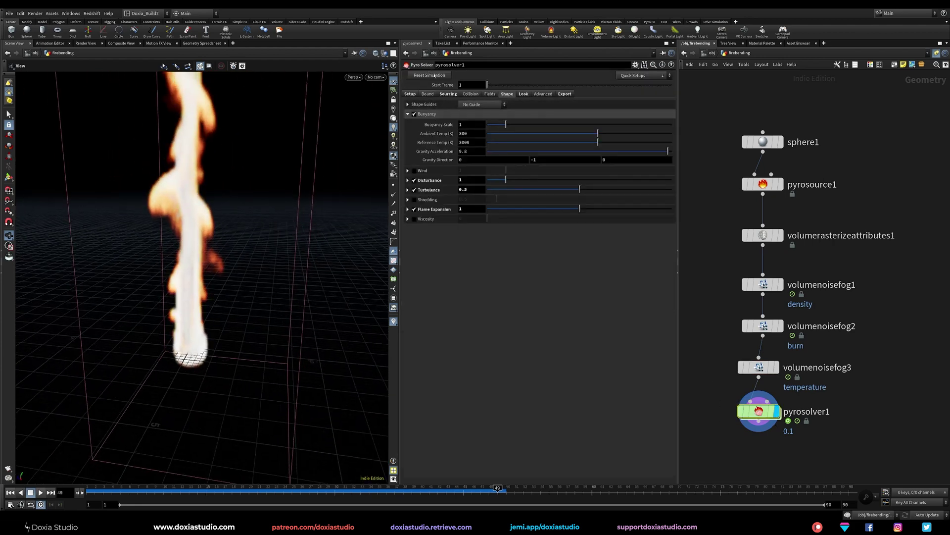
click(410, 94)
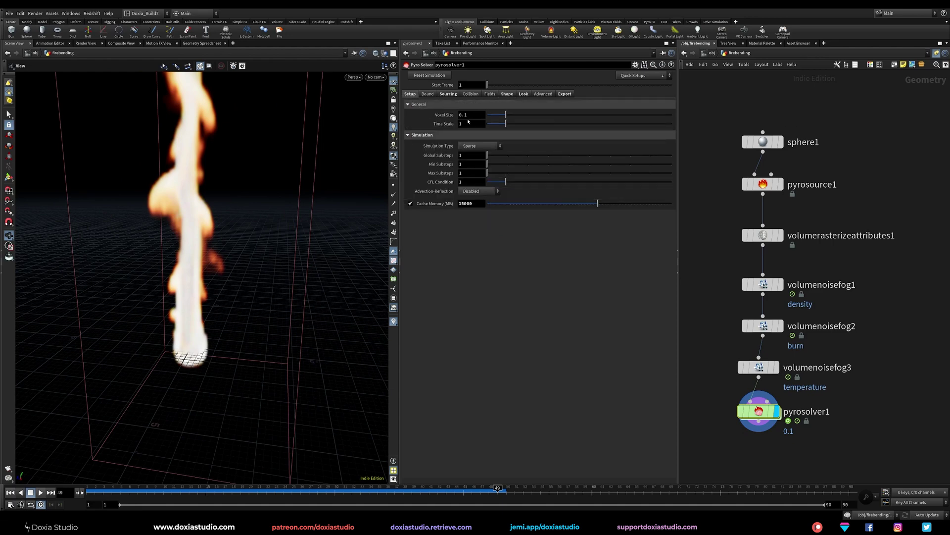
key(Return)
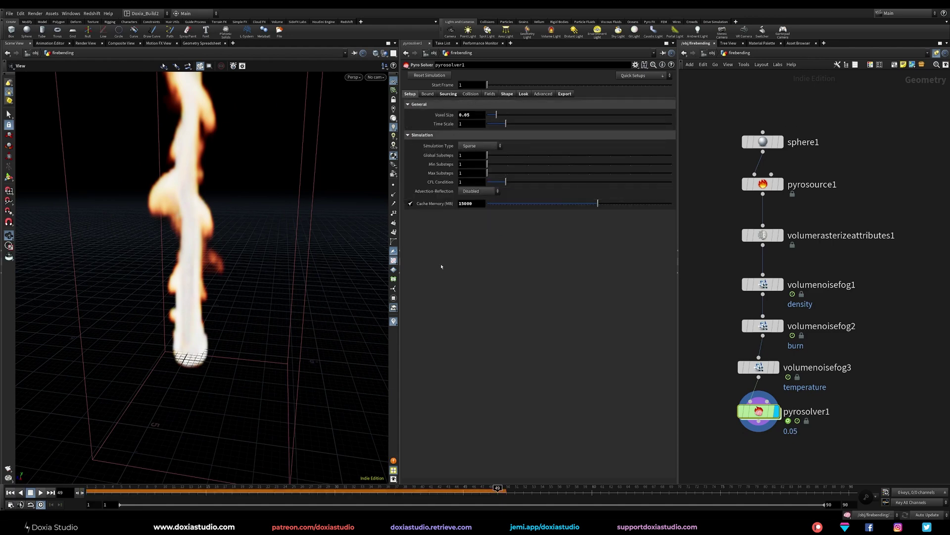
click(10, 492)
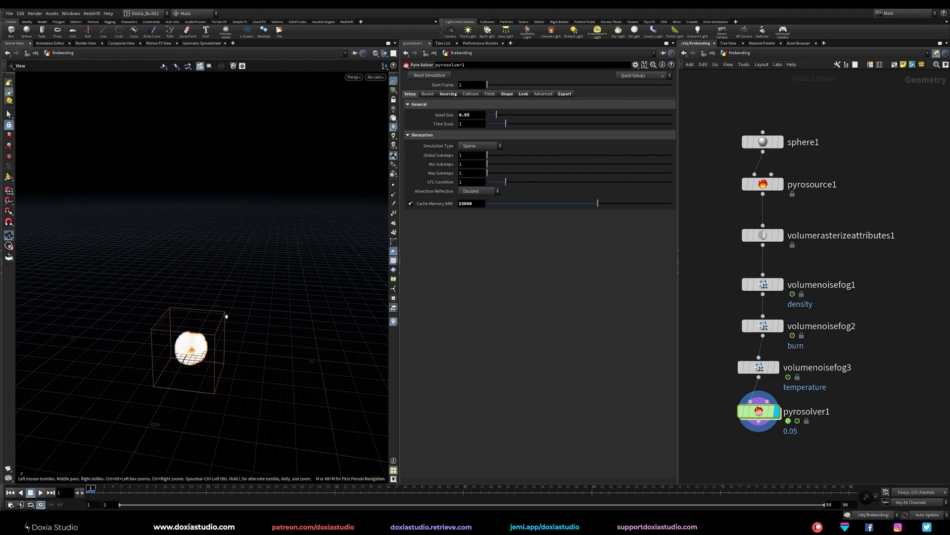
Create lights for the Pyro Solver through its quick setups using the Sunset light preset.
click(640, 76)
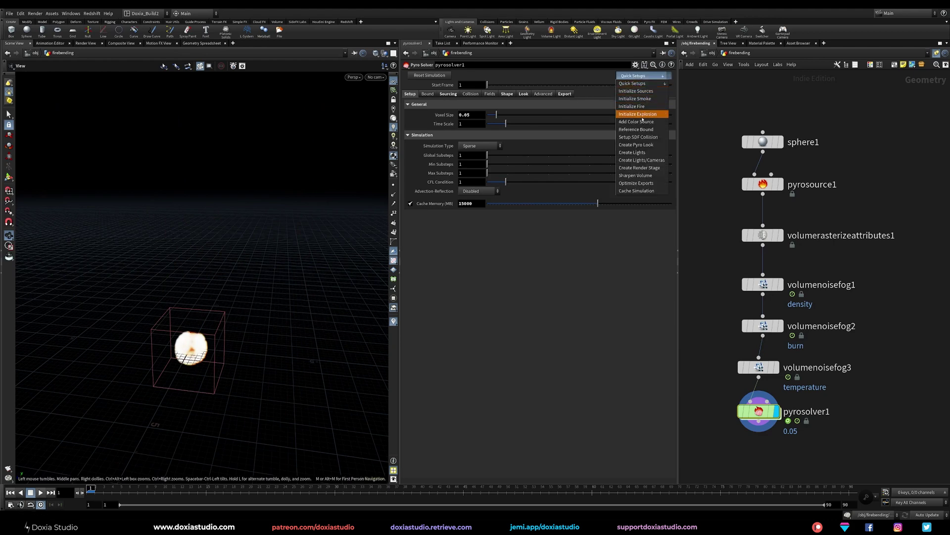
click(637, 154)
click(569, 115)
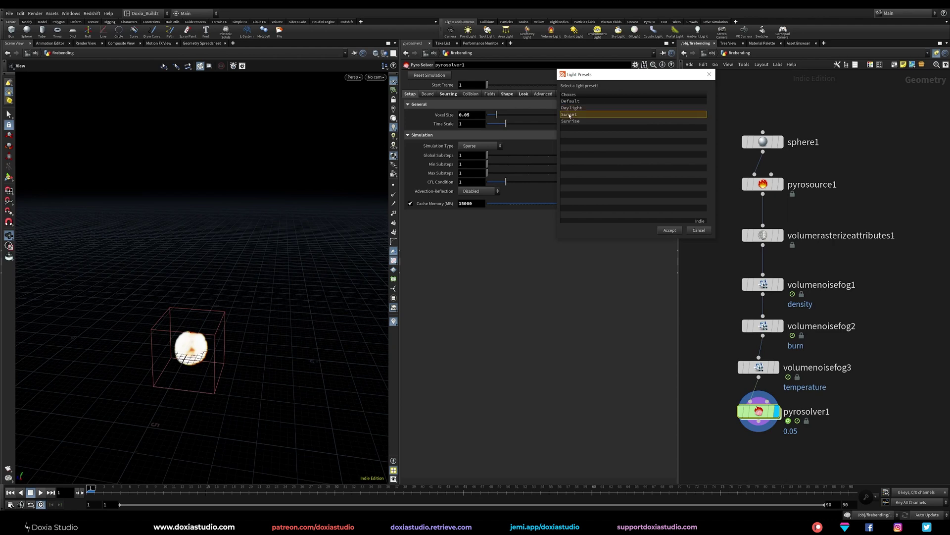
click(669, 231)
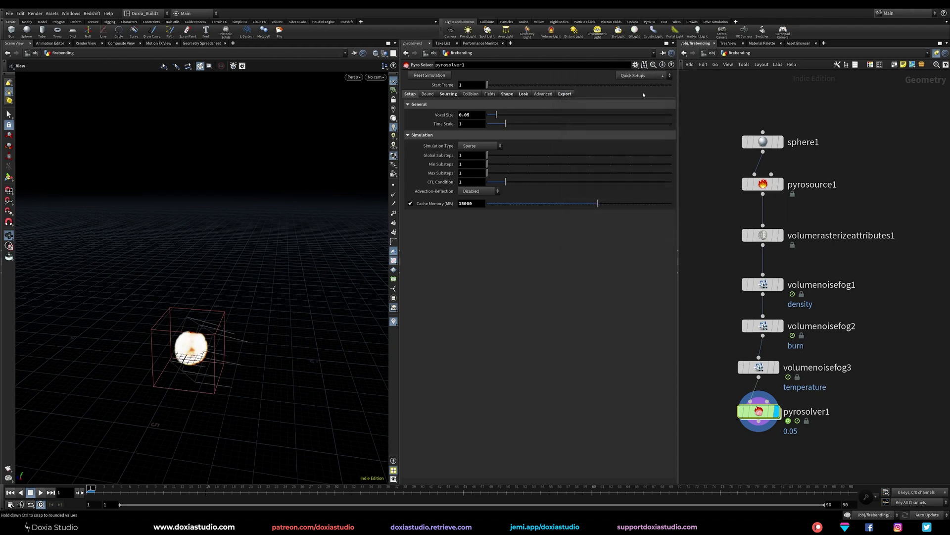
Go up to the object level, select both new pyro lights, and align their handle to World.
drag(238, 376, 180, 346)
key(u)
scroll(836, 213, down, 6)
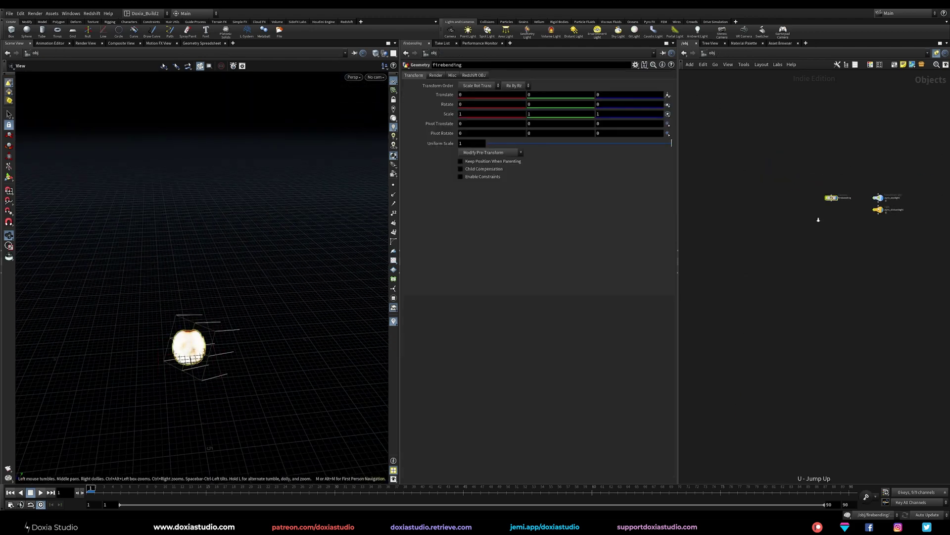
middle_drag(841, 202, 727, 221)
drag(822, 192, 743, 253)
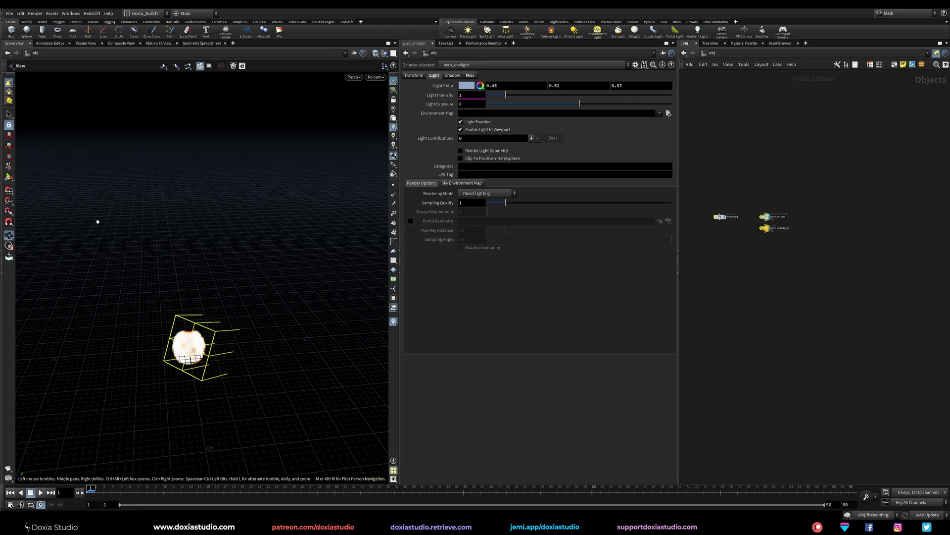
click(6, 179)
mouse_move(190, 358)
alt+mouse_down()
mouse_move(155, 340)
mouse_move(181, 346)
alt+mouse_up()
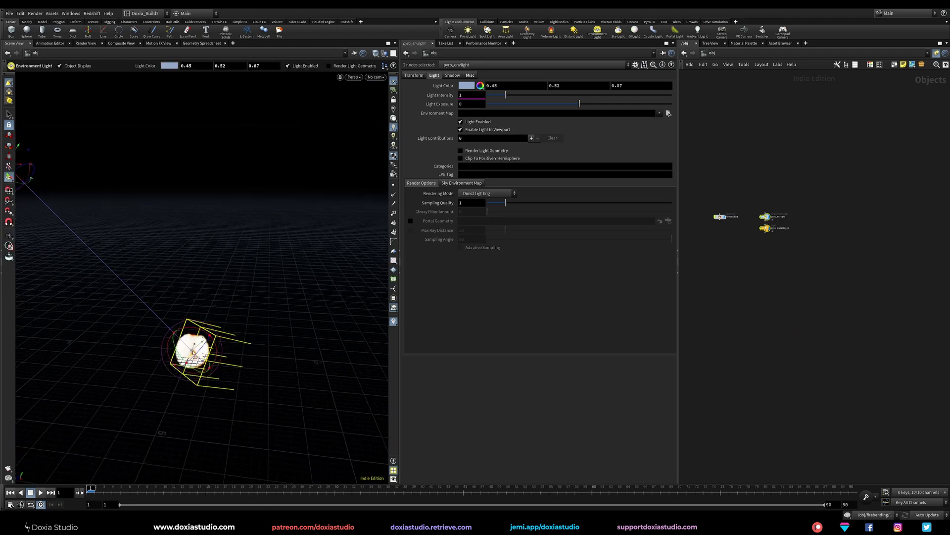
right_click(193, 353)
mouse_move(245, 313)
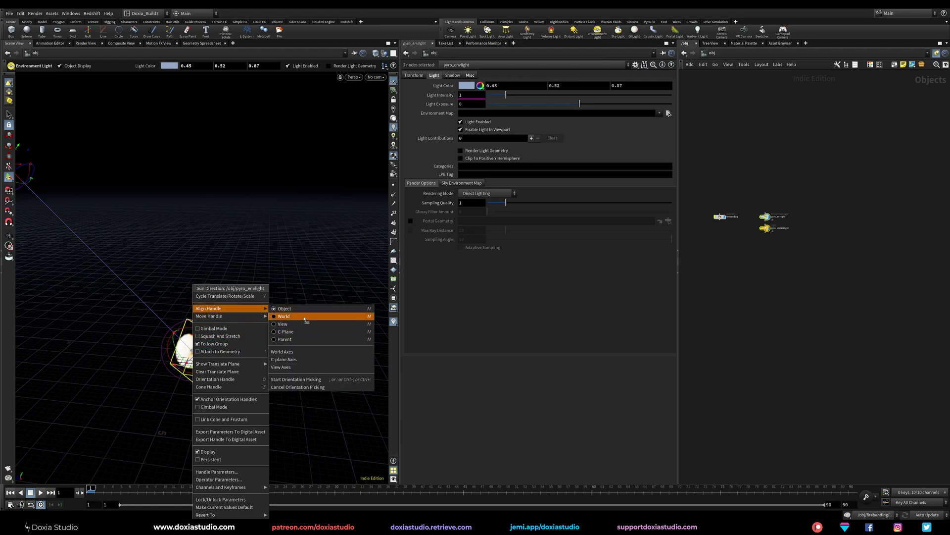
click(305, 323)
alt+drag(167, 348, 137, 348)
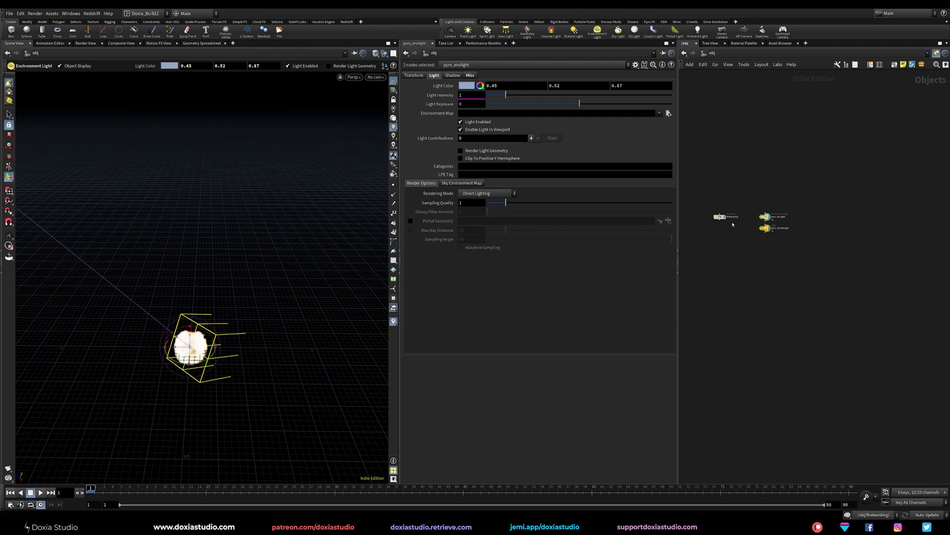
Select only the pyro distant light, align its handle to World, and move the light away from the flame.
drag(753, 242, 771, 232)
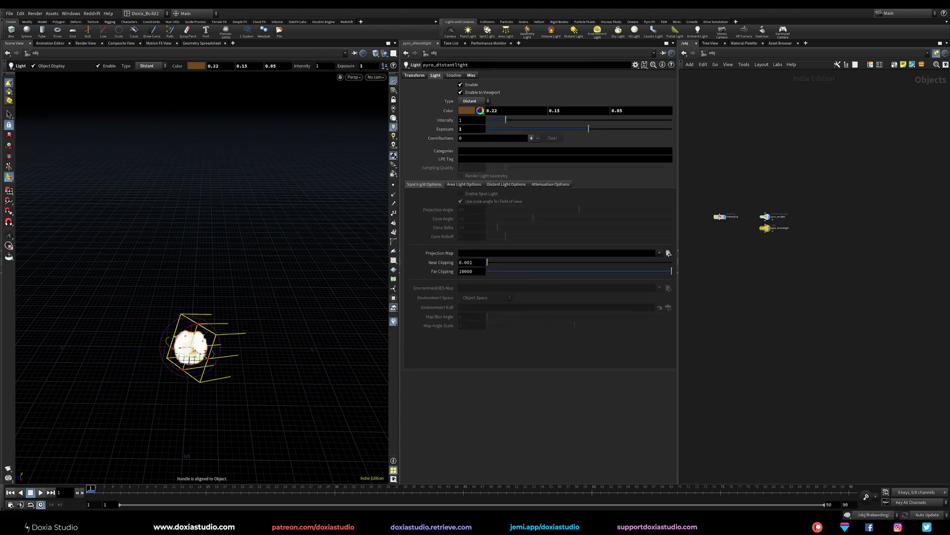
right_click(193, 286)
mouse_move(228, 308)
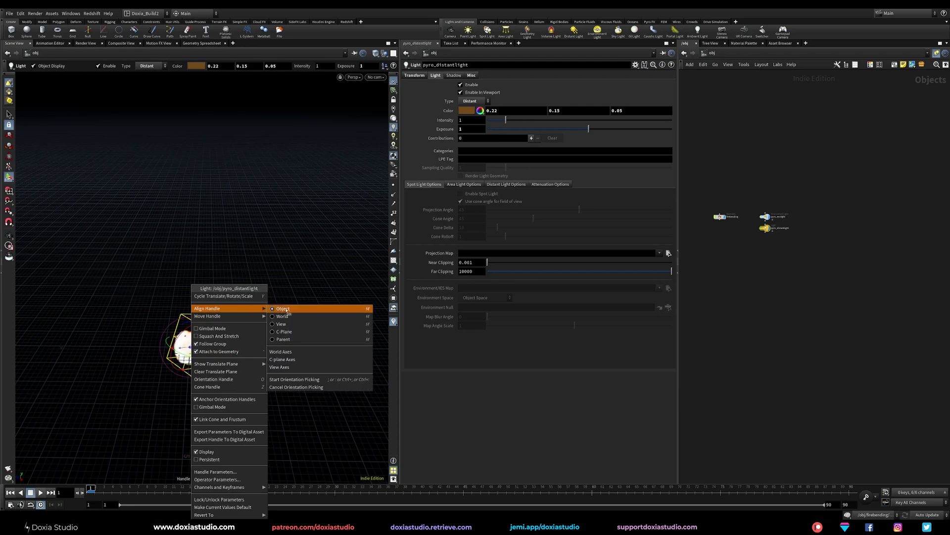
click(312, 321)
drag(179, 349, 314, 342)
key(Escape)
drag(261, 355, 221, 317)
key(Return)
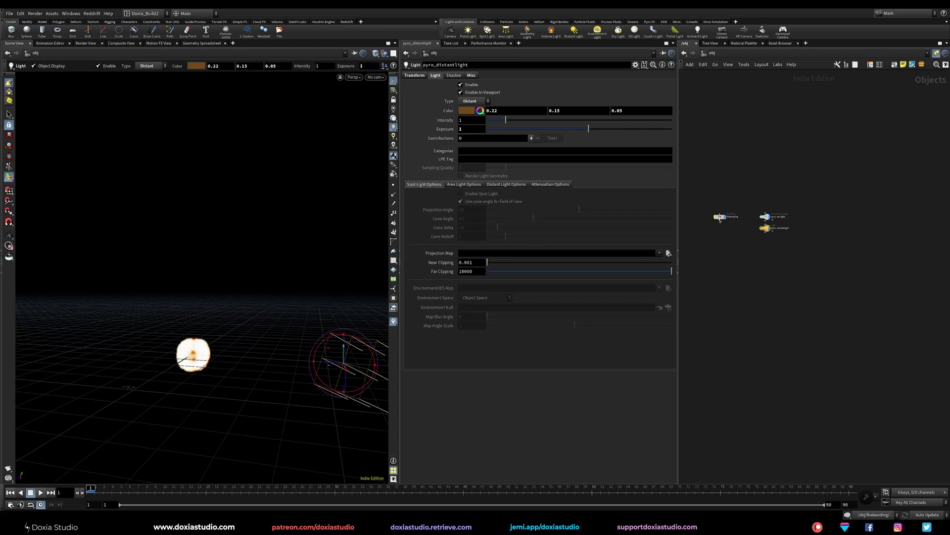
Re-enter the firebending geometry, play the simulation to frame 28, and examine the flame at the finer voxel size.
double_click(719, 217)
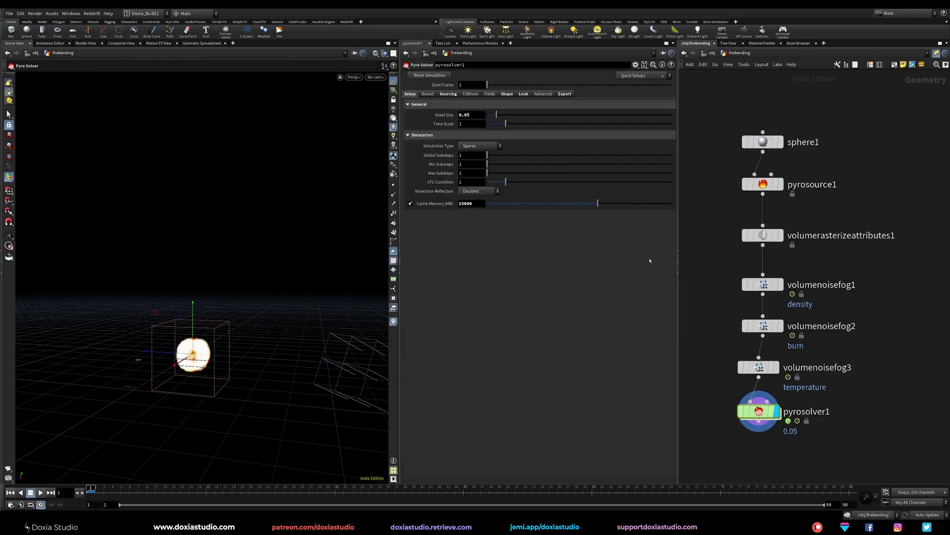
key(Escape)
mouse_move(171, 342)
mouse_down()
mouse_move(202, 348)
mouse_move(170, 323)
mouse_up()
scroll(248, 292, down, 2)
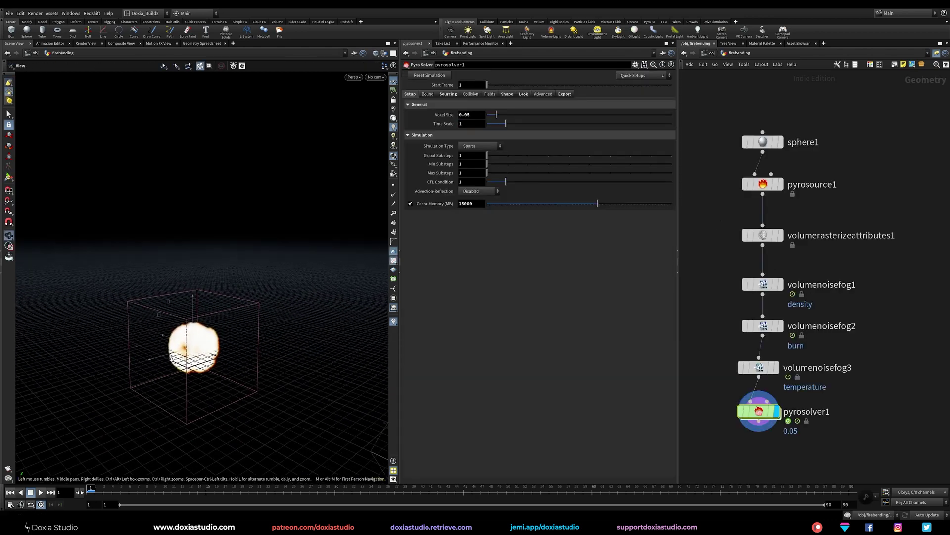
key(Return)
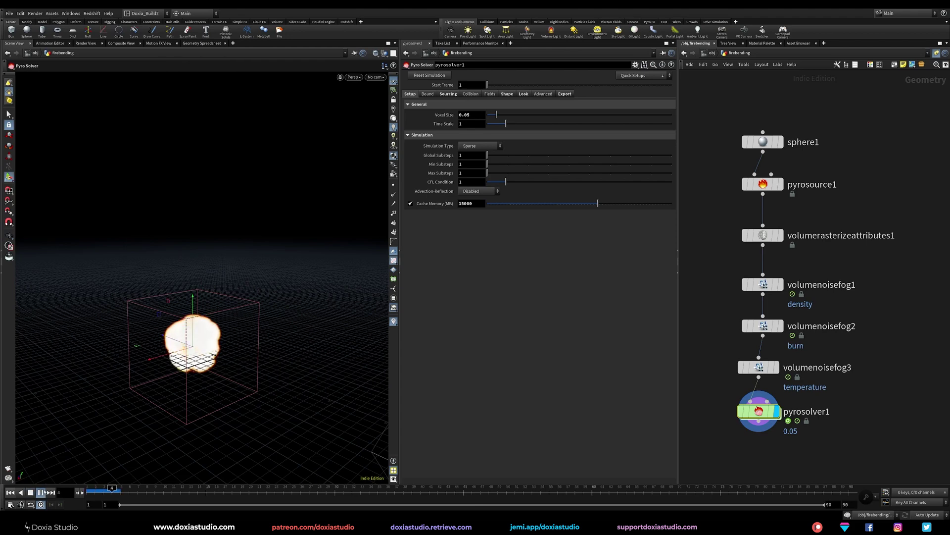
scroll(231, 346, up, 5)
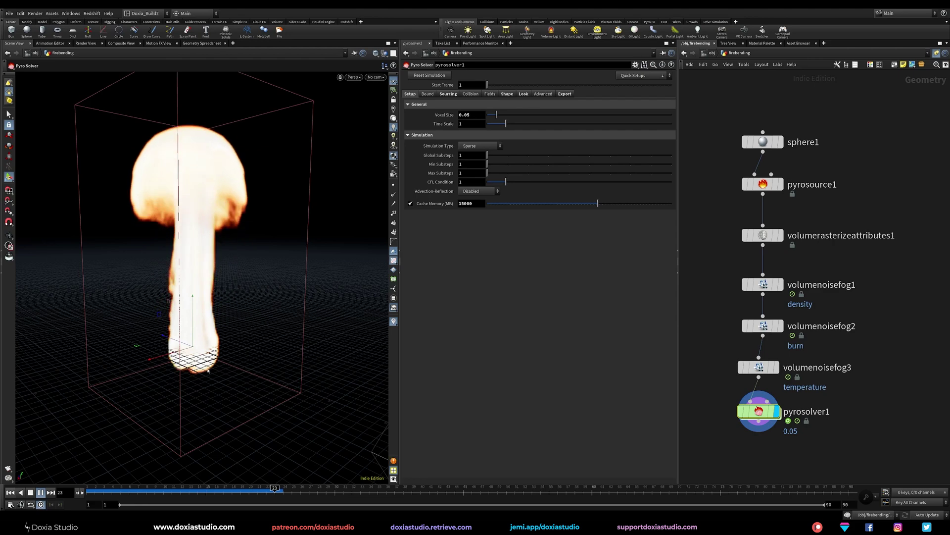
key(Escape)
scroll(229, 328, down, 5)
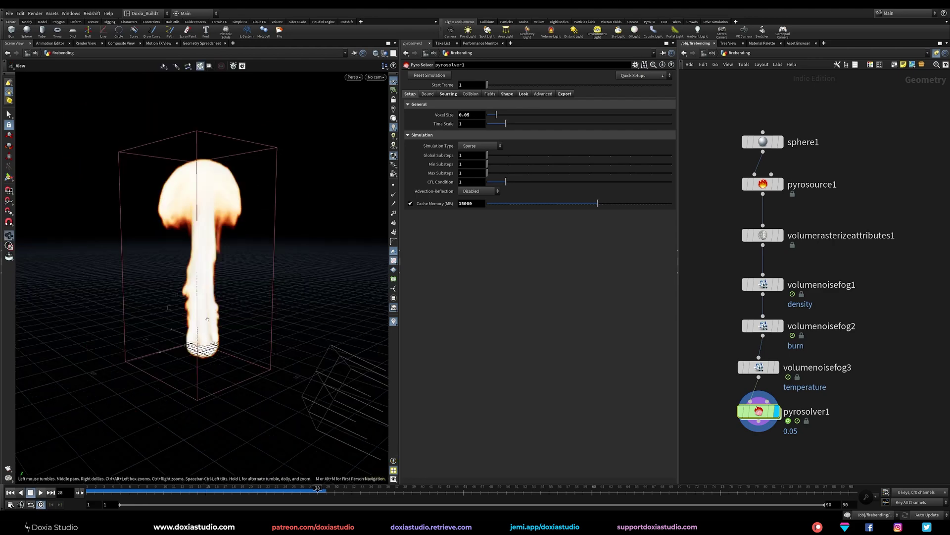
key(Return)
Set the smoke Density Scale in the Pyro Solver's look settings to 5.06 and inspect the shaded flame.
click(524, 93)
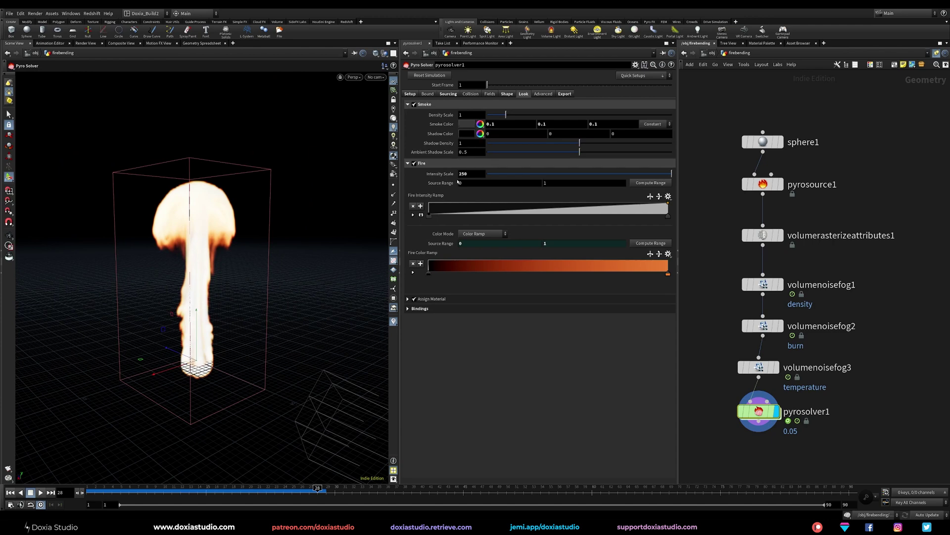
drag(505, 114, 579, 117)
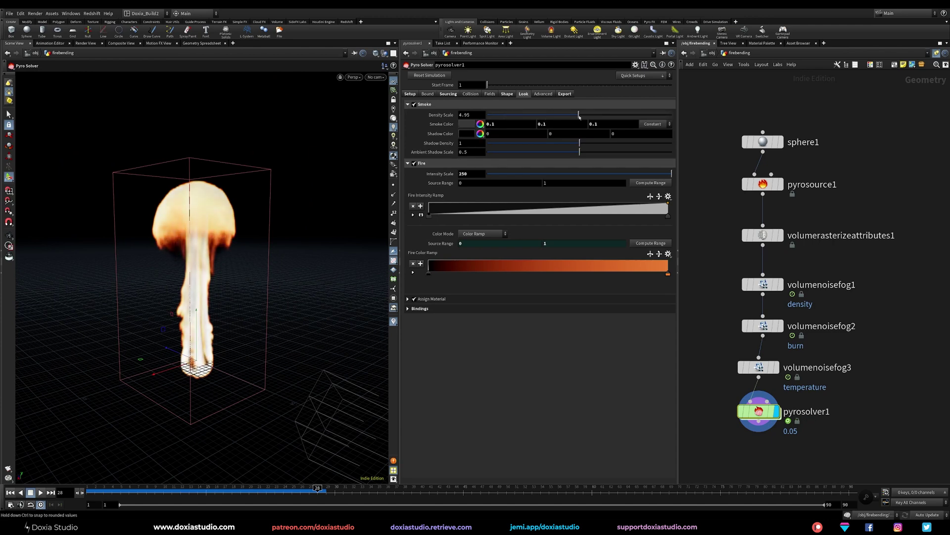
scroll(198, 297, up, 4)
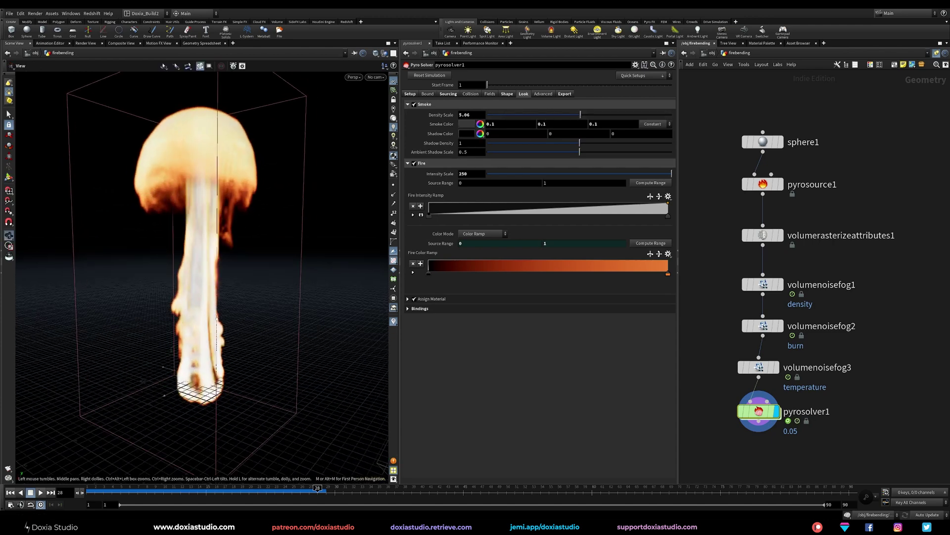
alt+drag(198, 297, 170, 388)
key(Return)
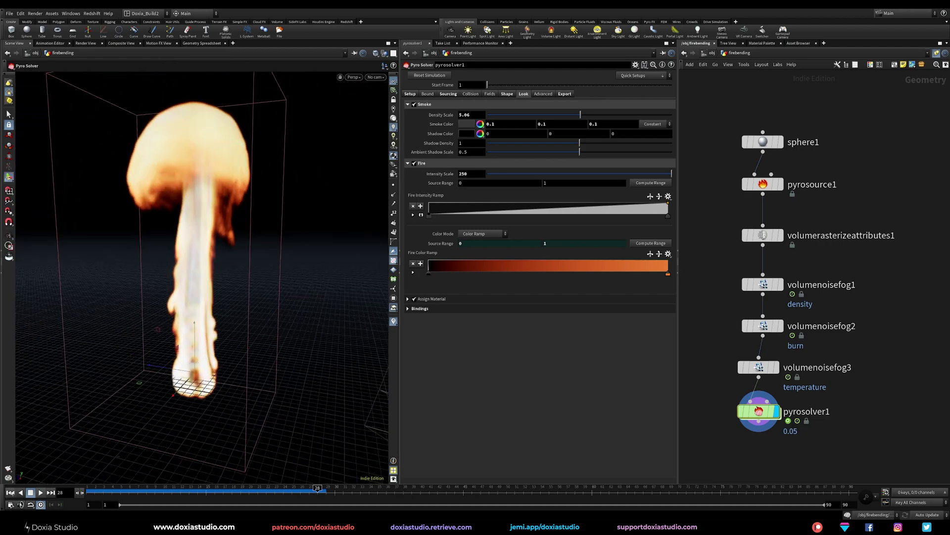
Replay the simulation from frame 1 and examine the darker smoke and flame shape from a wider view.
click(11, 492)
click(41, 493)
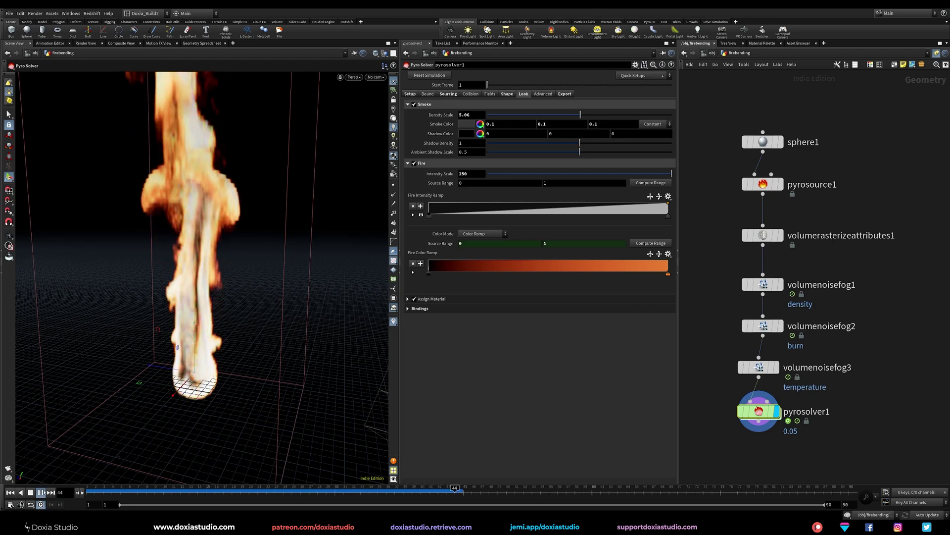
click(41, 492)
key(Escape)
drag(58, 420, 149, 406)
key(Return)
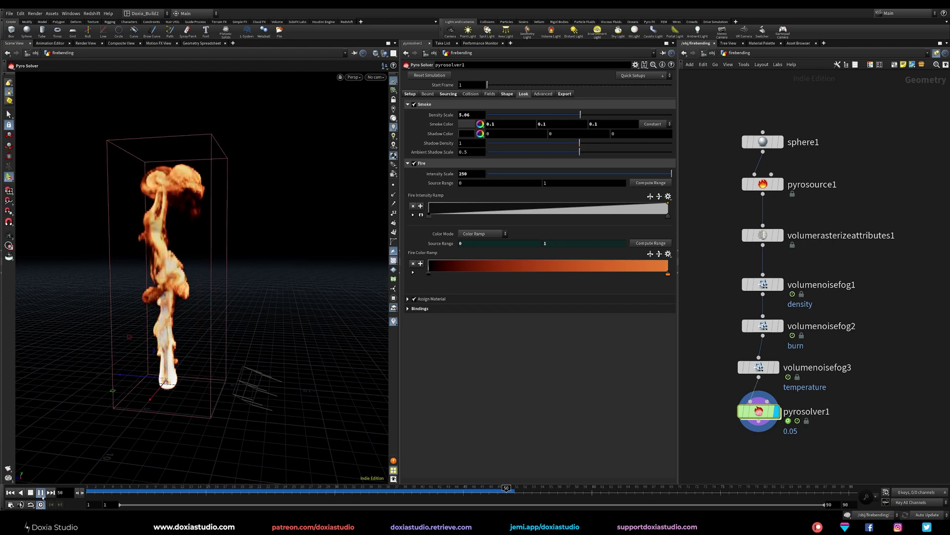
key(Escape)
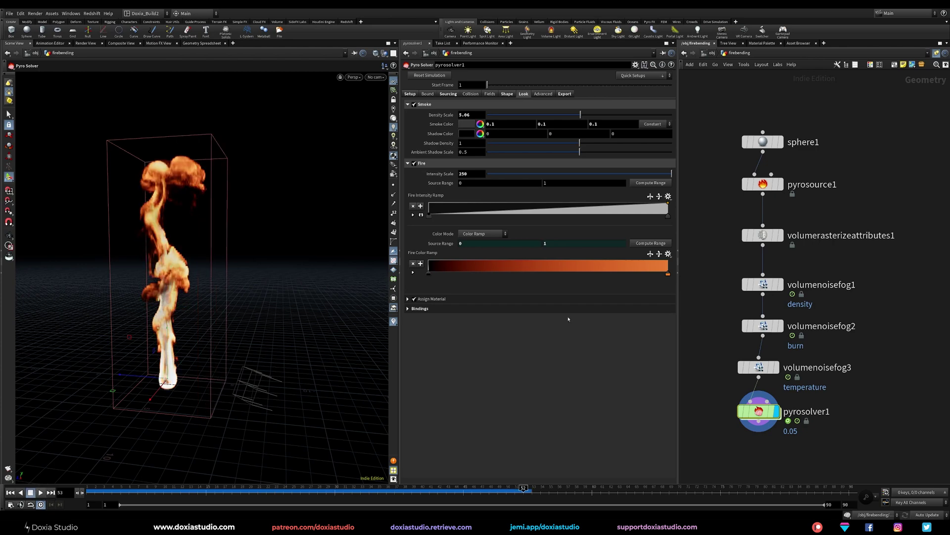
Return to frame 1, set the Pyro Solver's voxel size to 0.025, and run the simulation again.
middle_drag(885, 366, 863, 289)
middle_drag(835, 328, 864, 286)
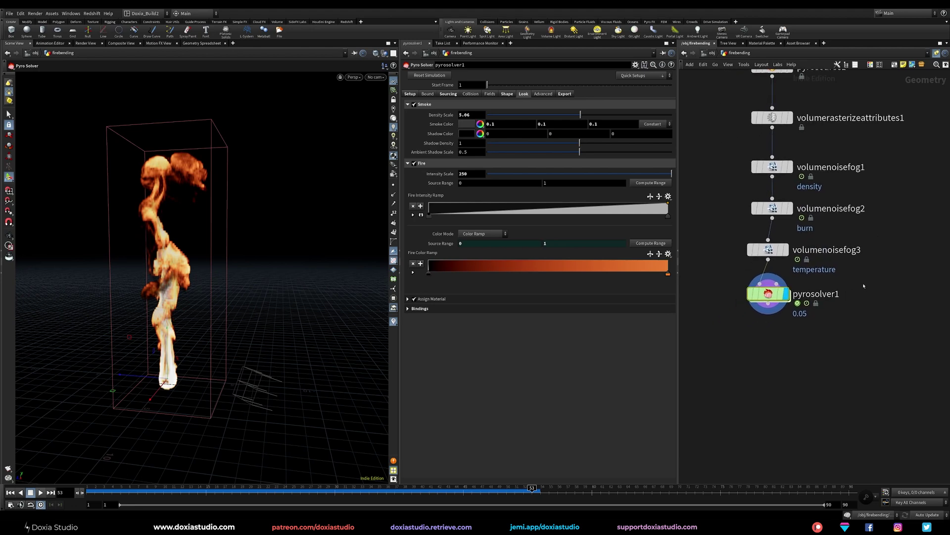
drag(768, 294, 768, 298)
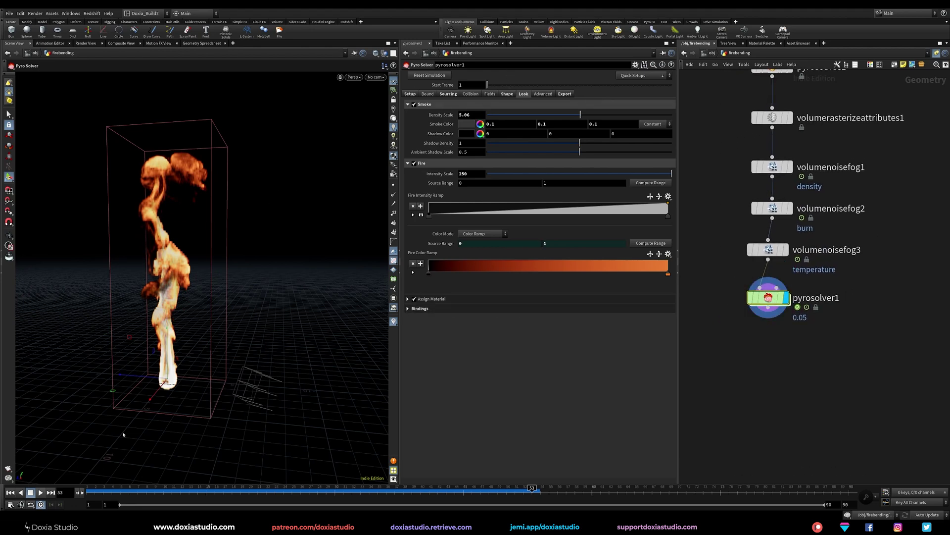
click(10, 492)
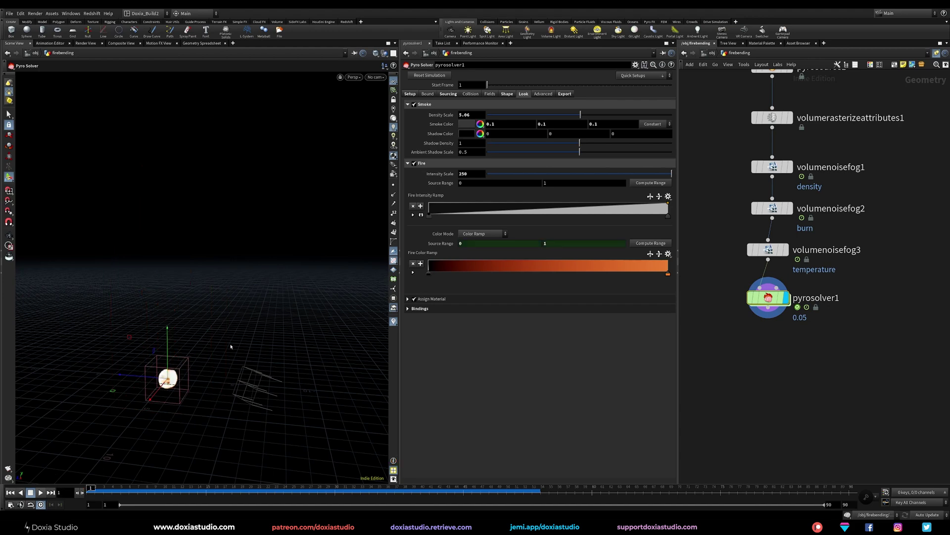
click(412, 94)
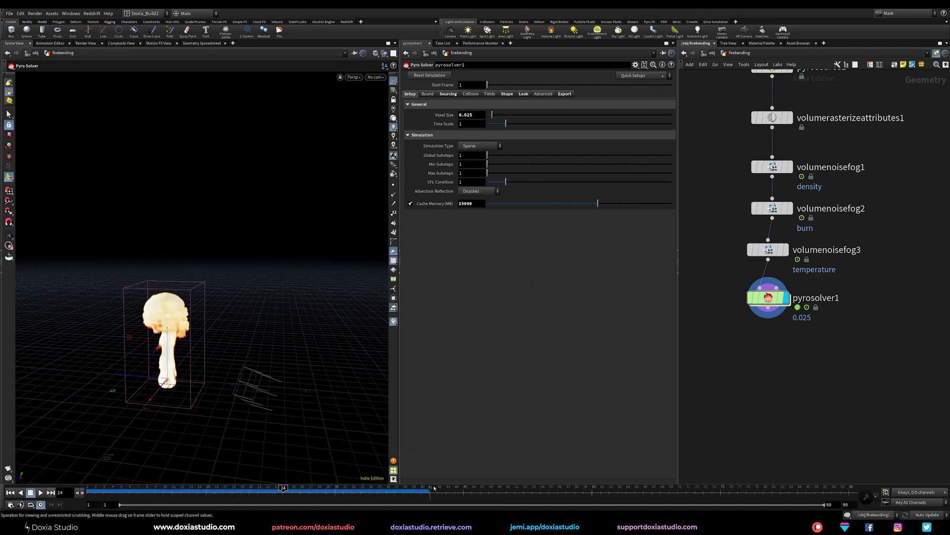
Scrub the cached simulation to frame 40 and inspect the higher-resolution flame from another angle.
drag(352, 493, 420, 491)
alt+drag(314, 359, 206, 356)
middle_drag(712, 156, 712, 255)
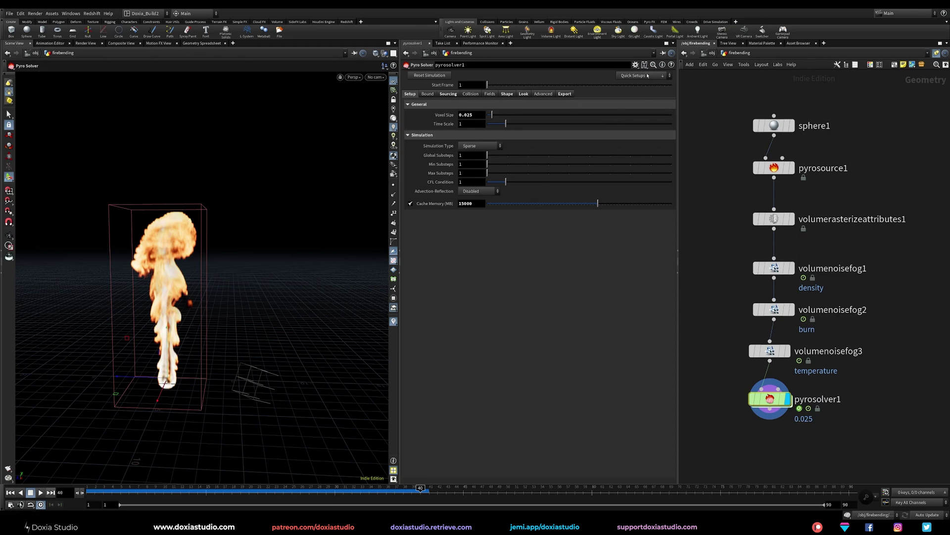
Create a separate pyro look from the Pyro Solver's quick setups, and give it a render stage using the Sunset light preset.
click(647, 75)
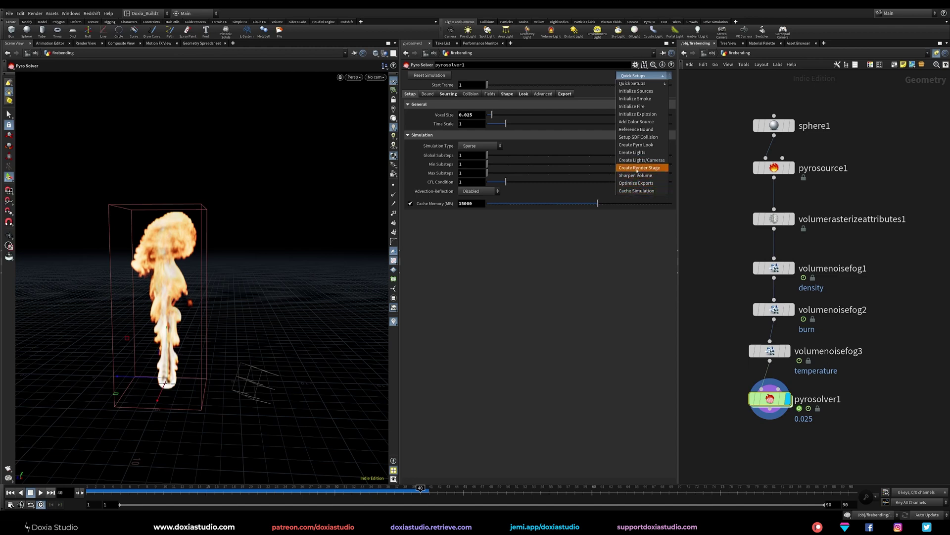
click(647, 145)
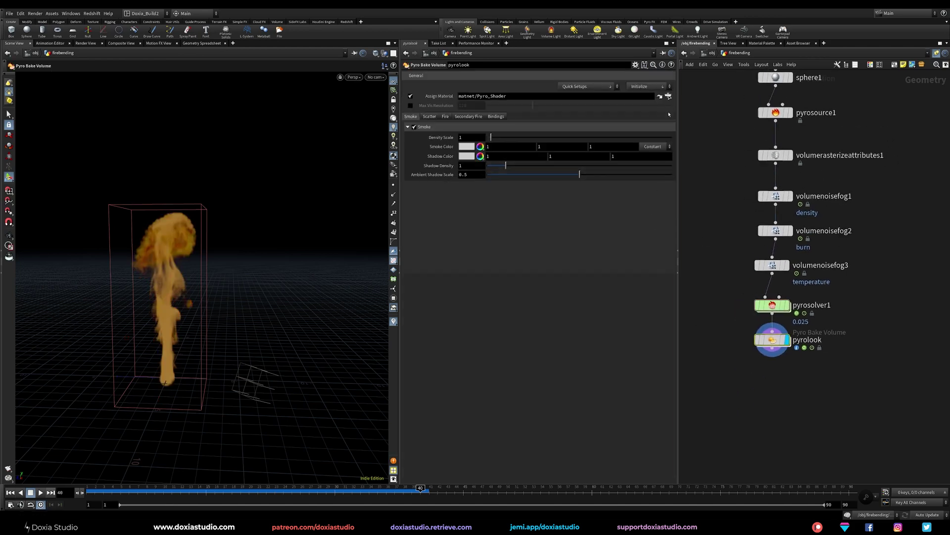
click(639, 86)
click(603, 87)
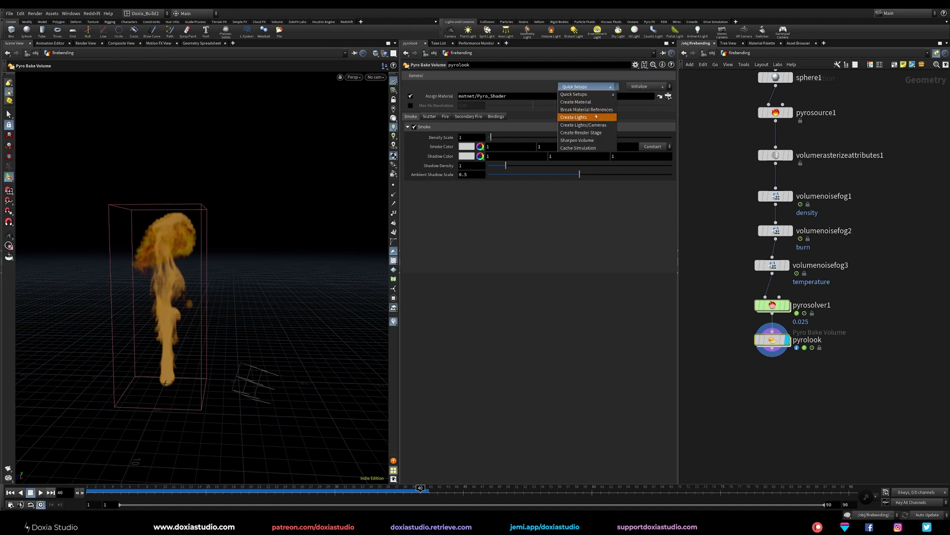
click(599, 133)
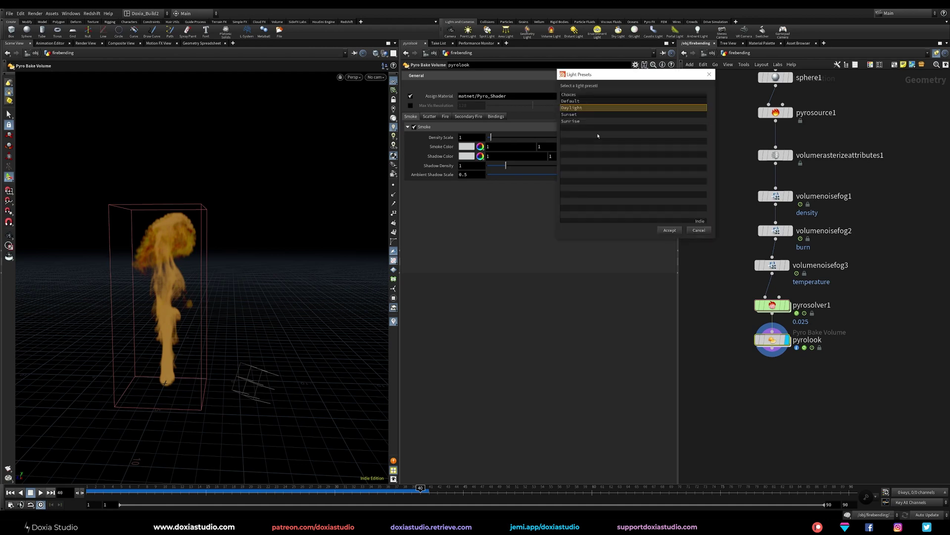
click(574, 115)
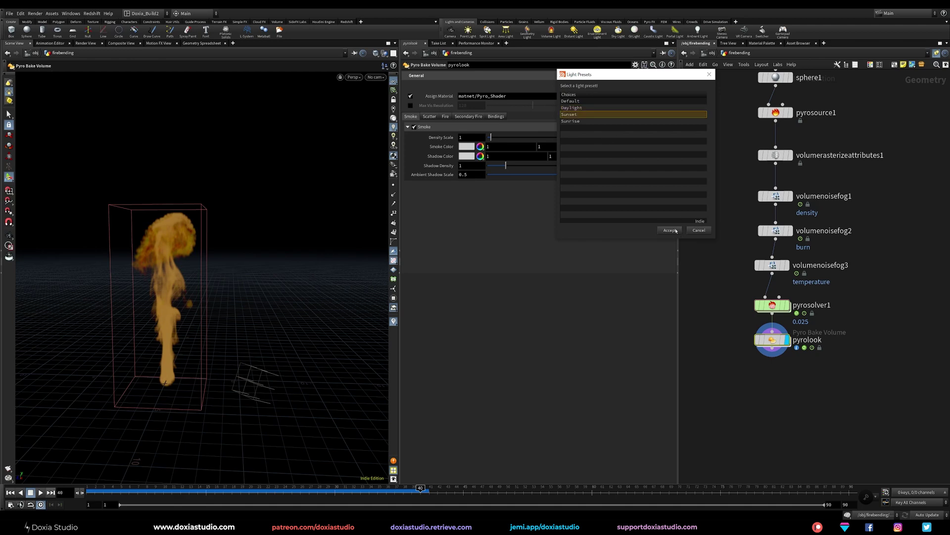
click(675, 230)
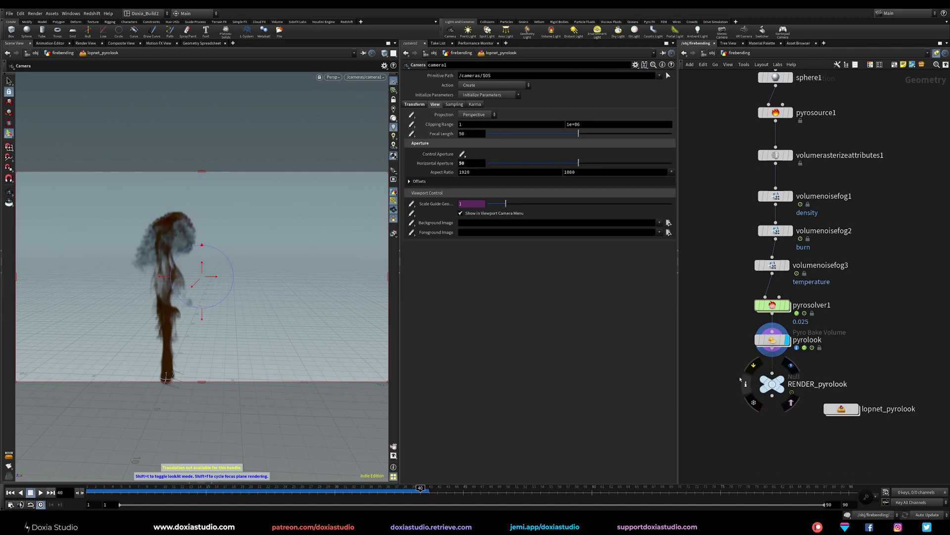
Place the lopnet_pyrolook node below RENDER_pyrolook and inspect its Render Gallery Source path.
drag(842, 409, 799, 428)
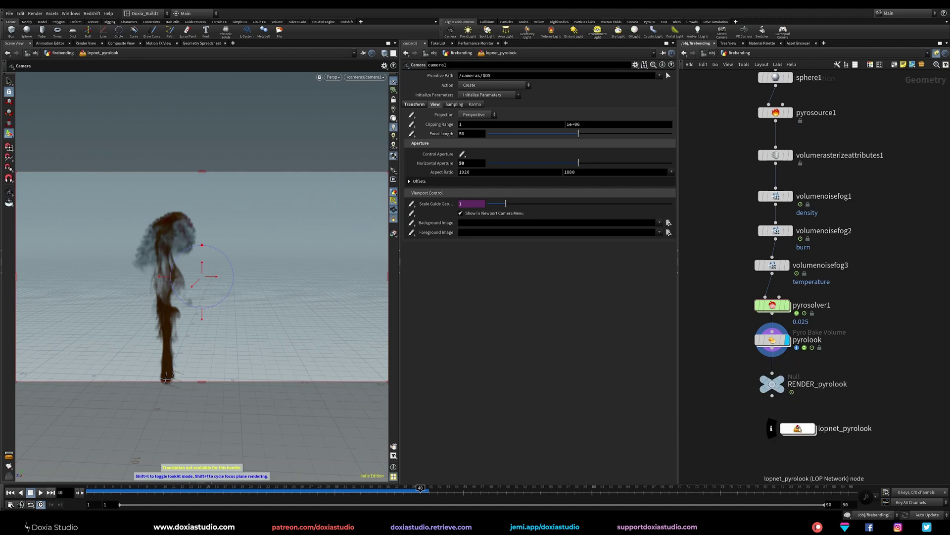
click(798, 429)
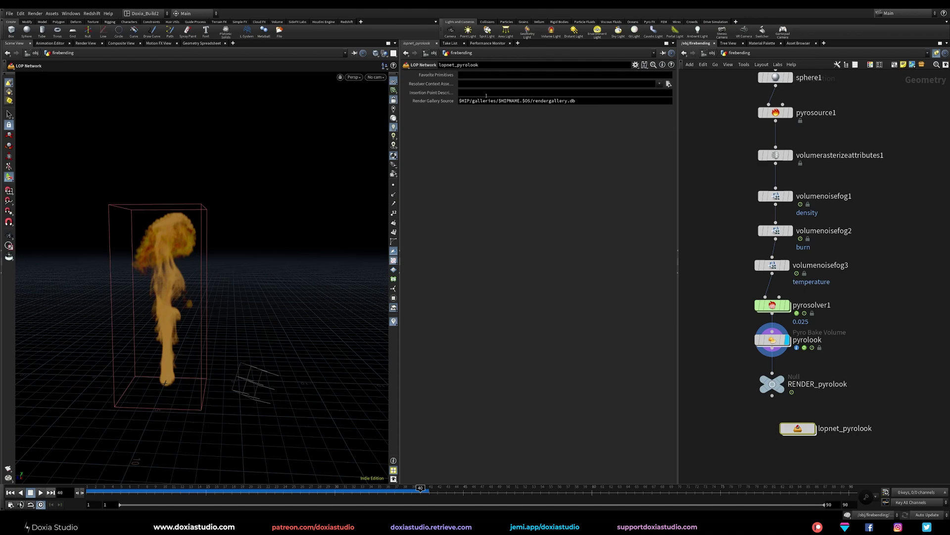
drag(588, 102, 457, 101)
click(721, 276)
Check the object-level network and the mat network for contents, and return inside the firebending geometry.
key(u)
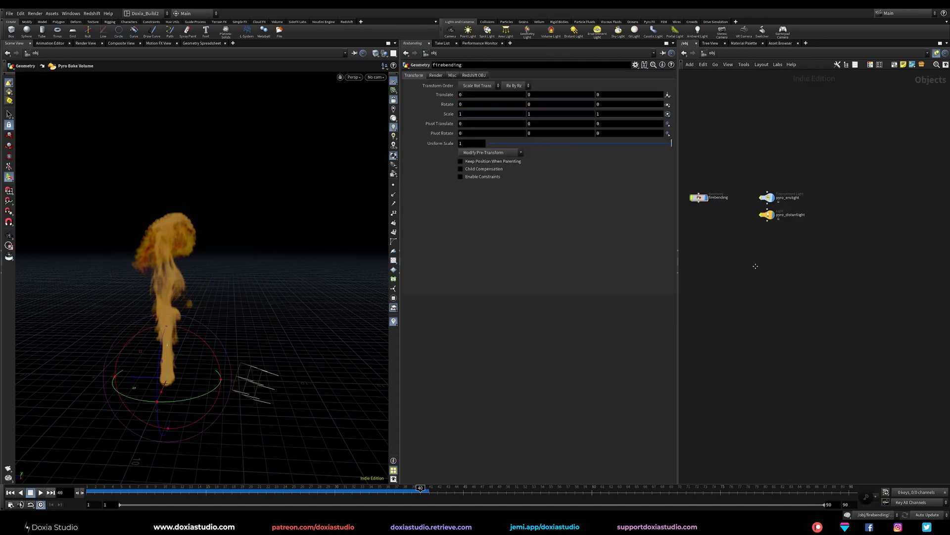
click(755, 216)
click(703, 53)
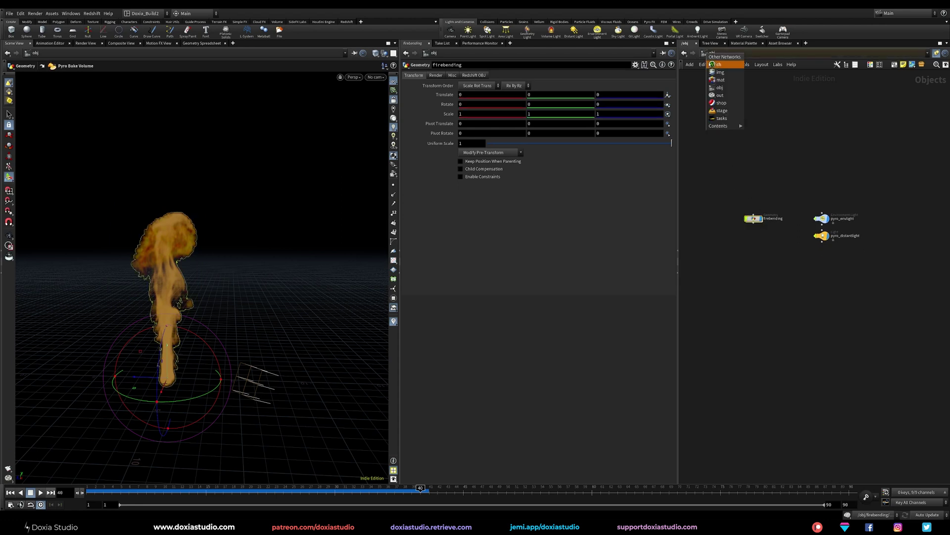
click(725, 88)
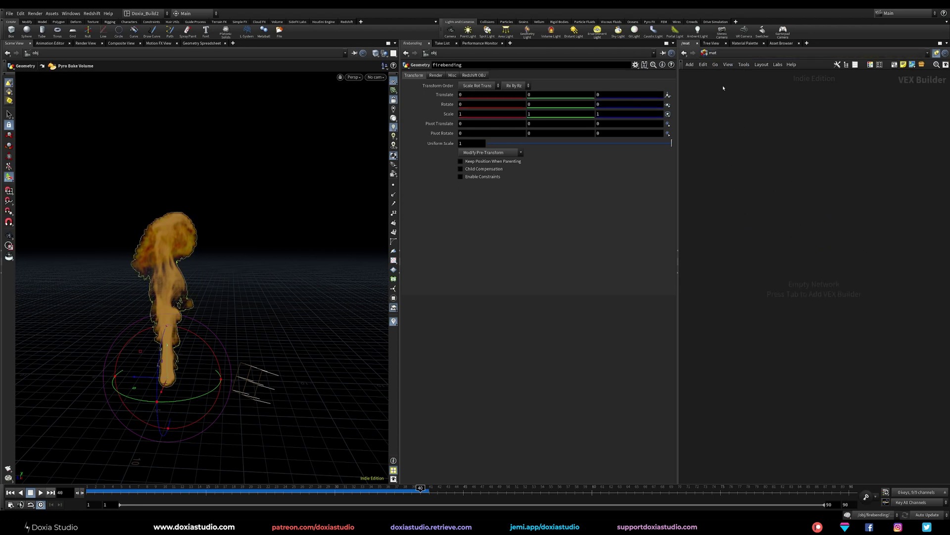
click(704, 52)
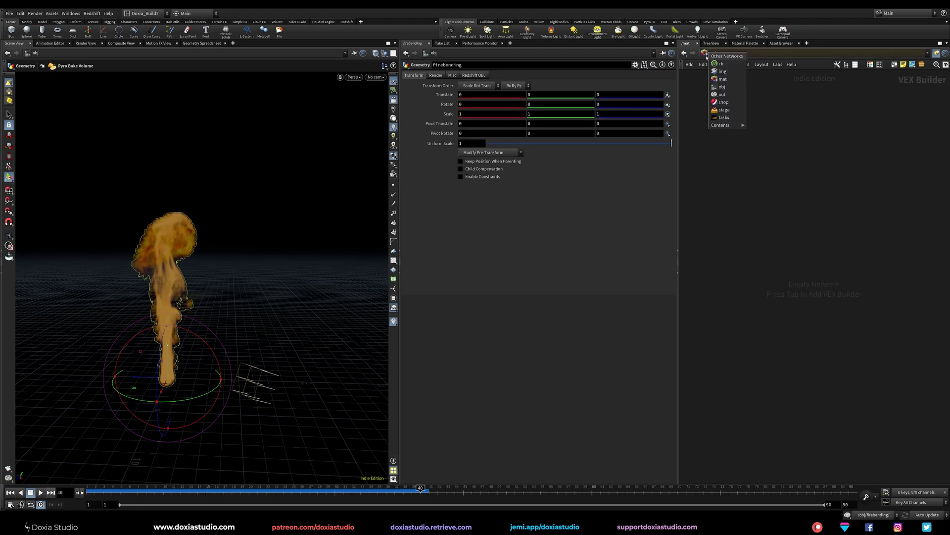
click(722, 88)
double_click(754, 218)
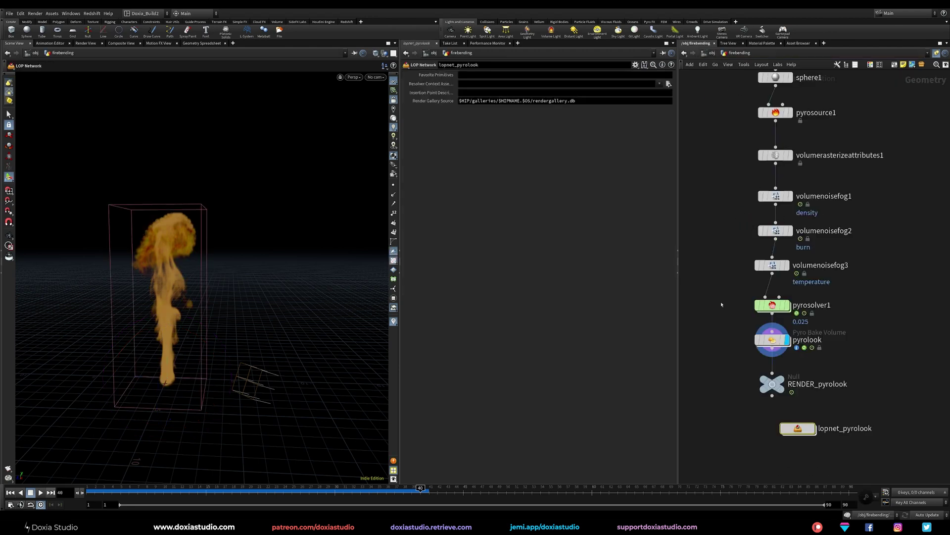
Initialize the pyrolook node as a Blackbody Flame and scrub the cached simulation to frame 39.
scroll(726, 341, up, 2)
click(784, 340)
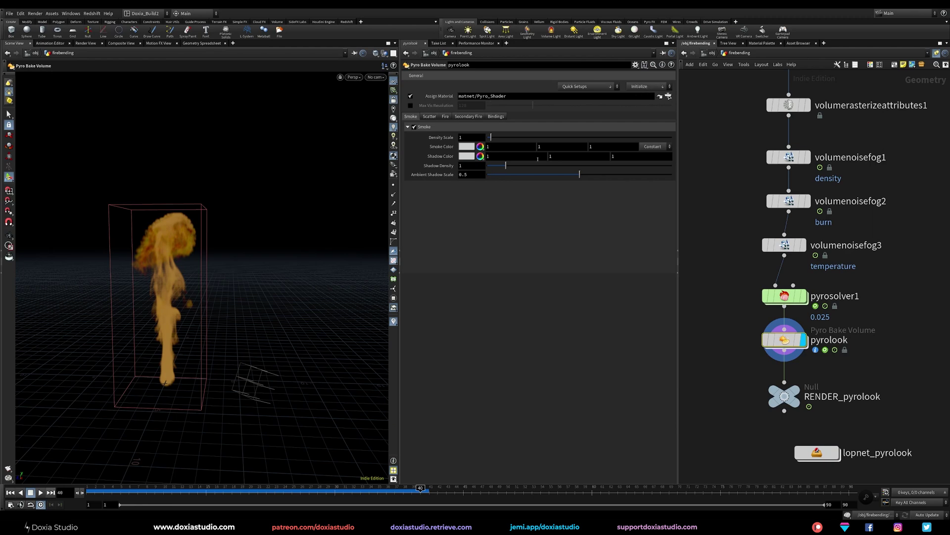
click(639, 87)
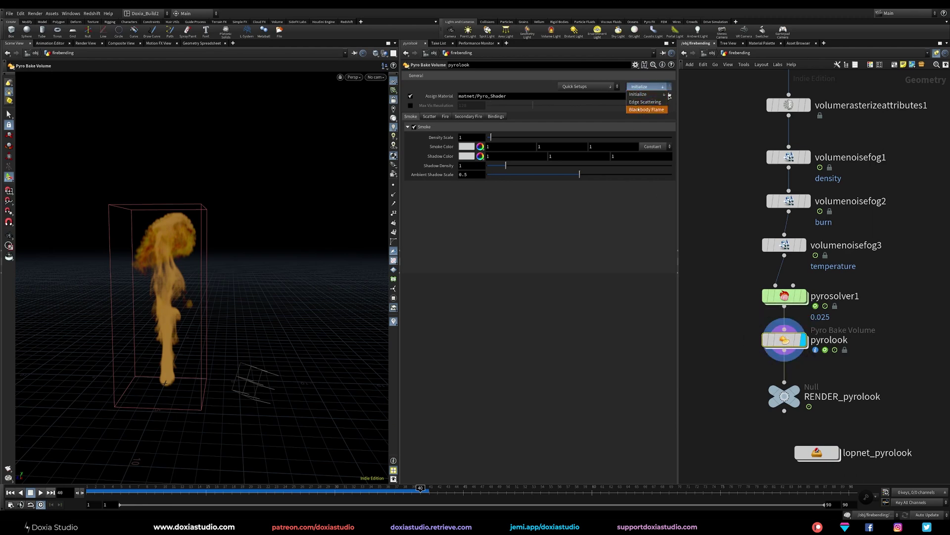
click(640, 111)
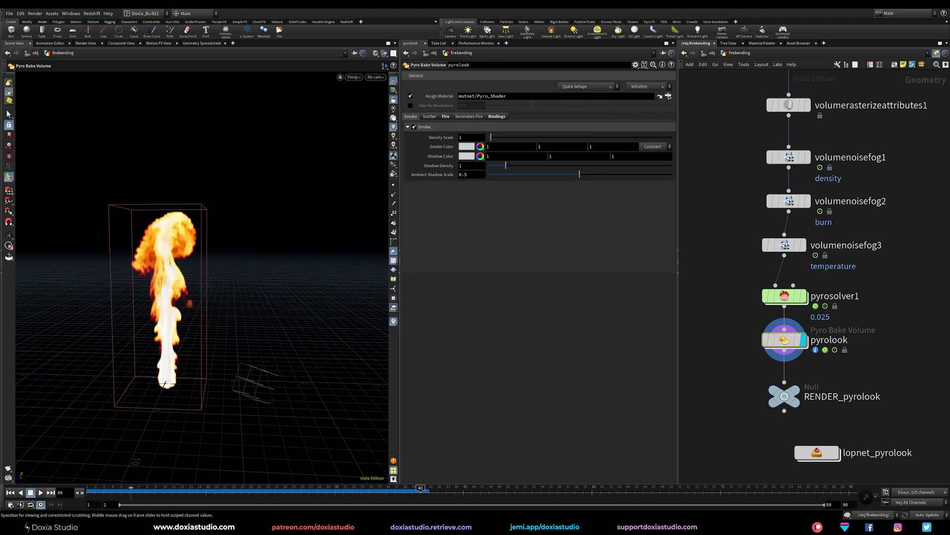
drag(114, 491, 412, 494)
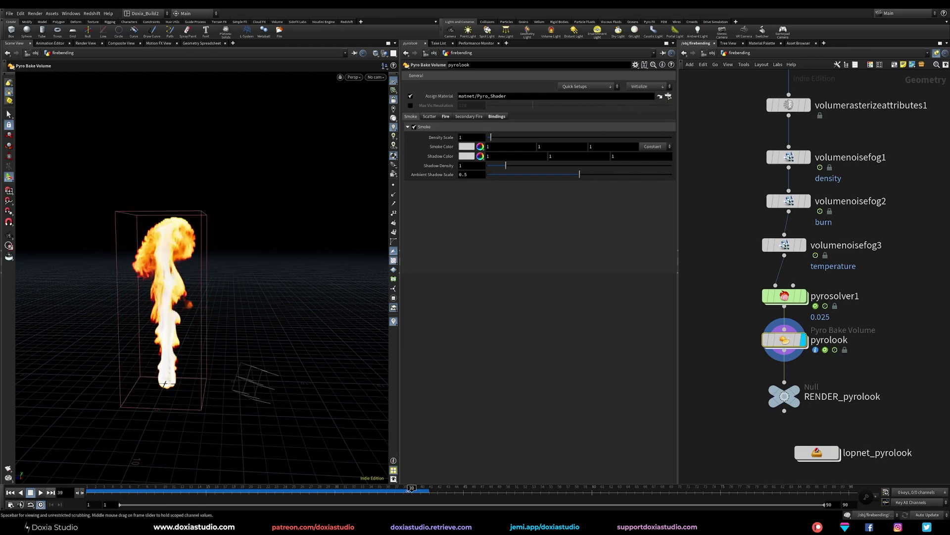
Inspect the pyrolook node's assigned material path and its available quick setups.
double_click(487, 96)
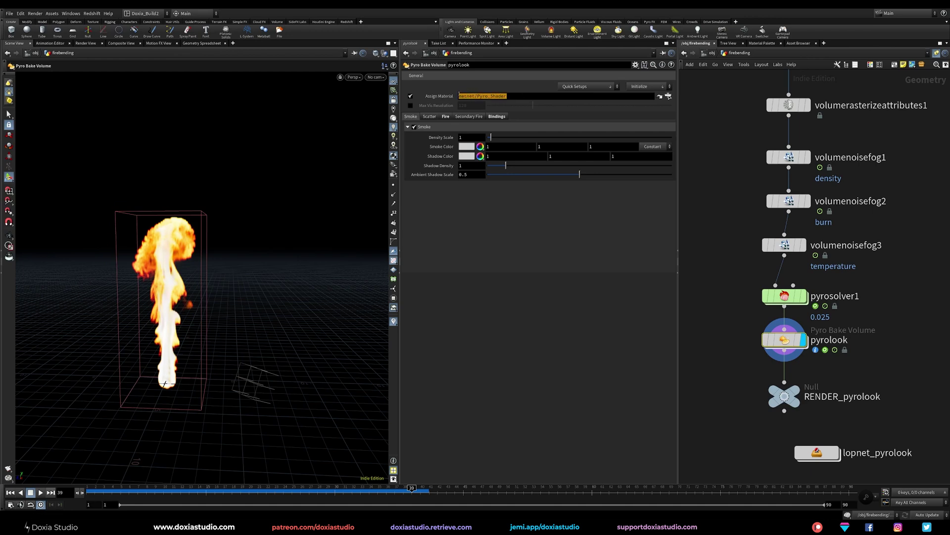
click(477, 259)
click(604, 87)
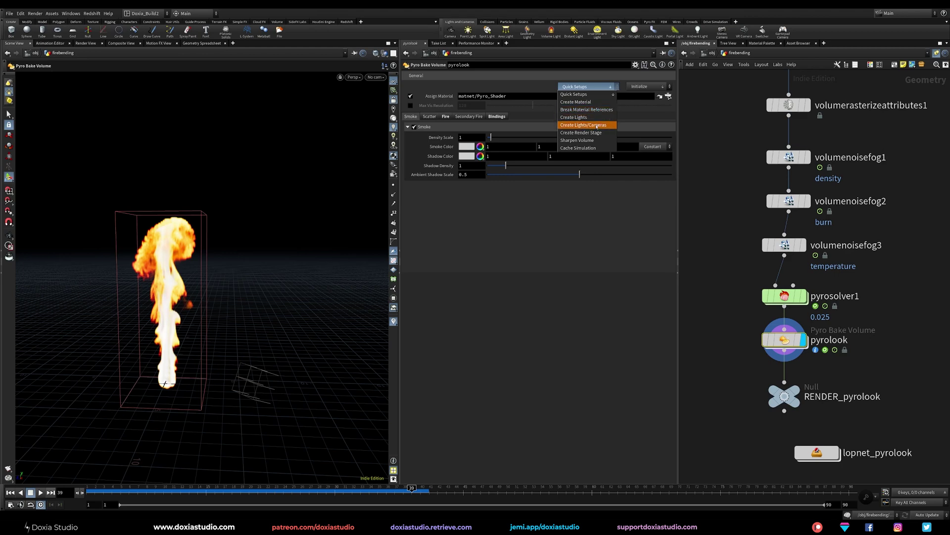
click(699, 245)
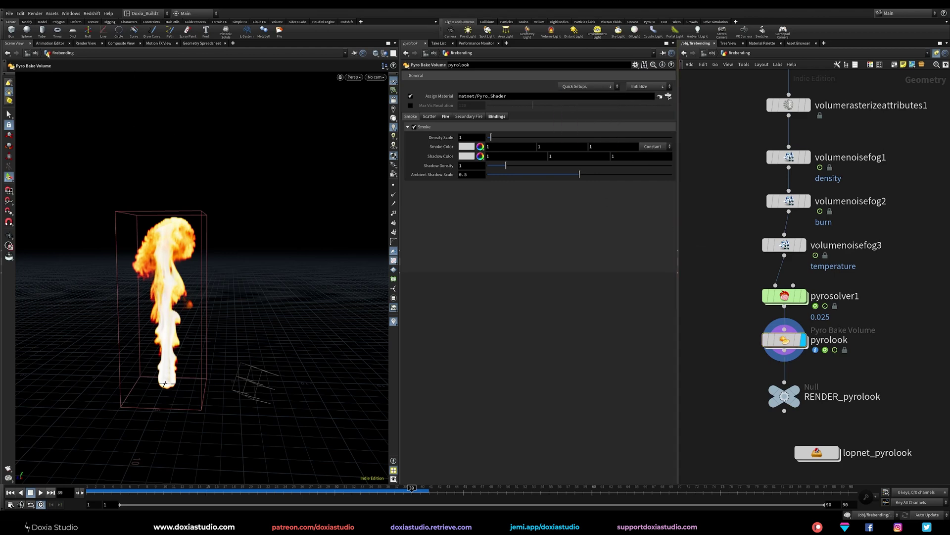
Run a test render of the current frame in the Render View and return to the scene viewport.
click(86, 43)
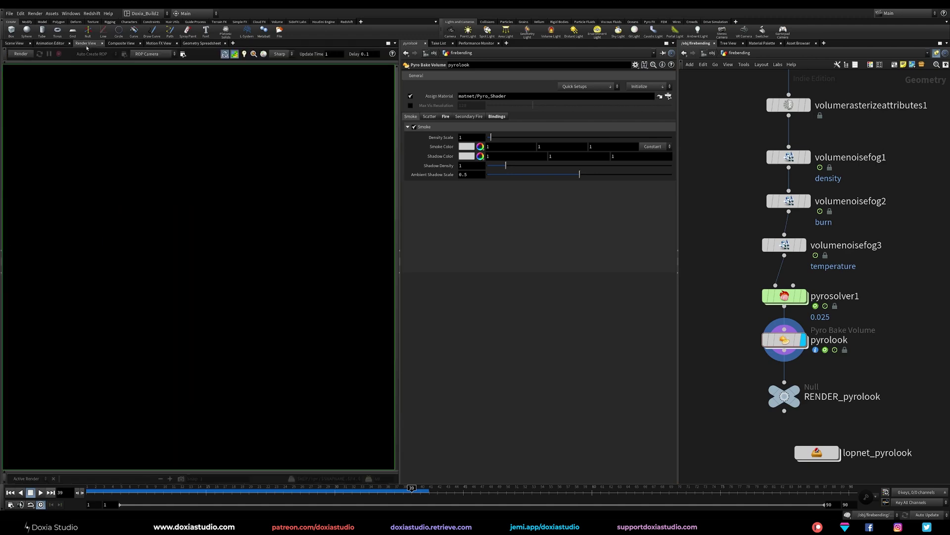
click(27, 54)
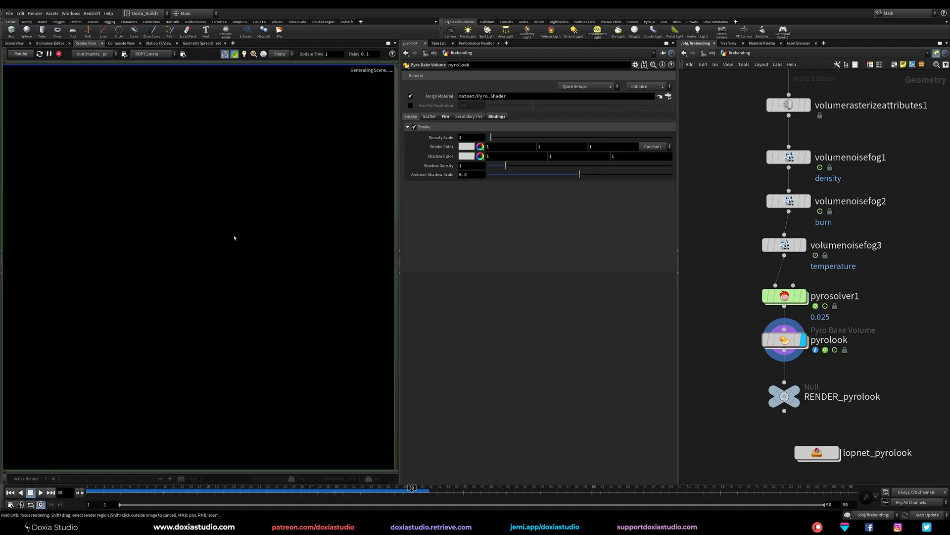
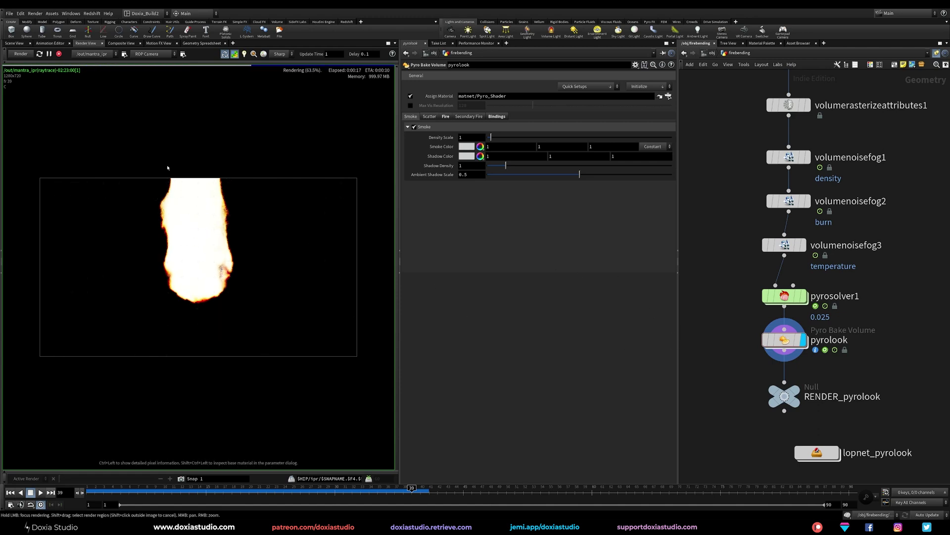
click(15, 44)
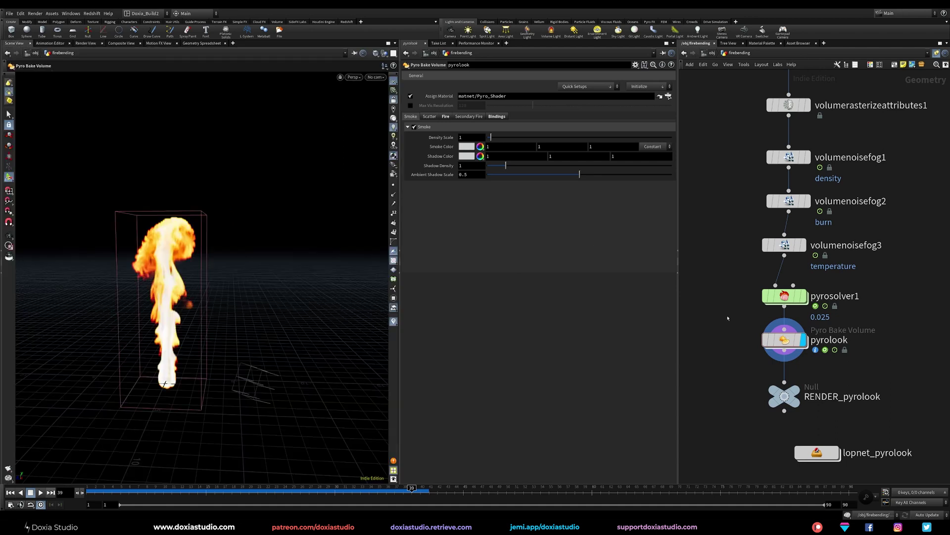
Create a camera from the current view at object level and place its node below firebending.
key(u)
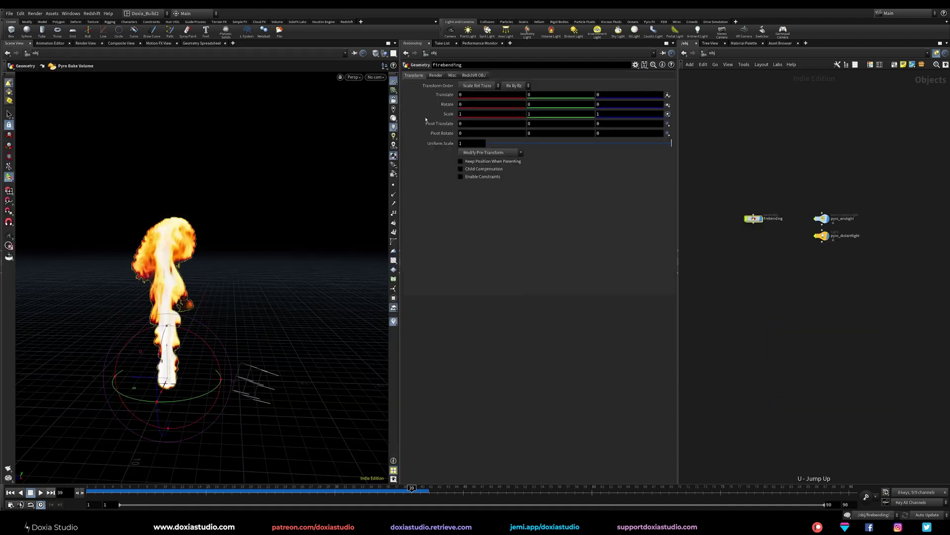
click(375, 77)
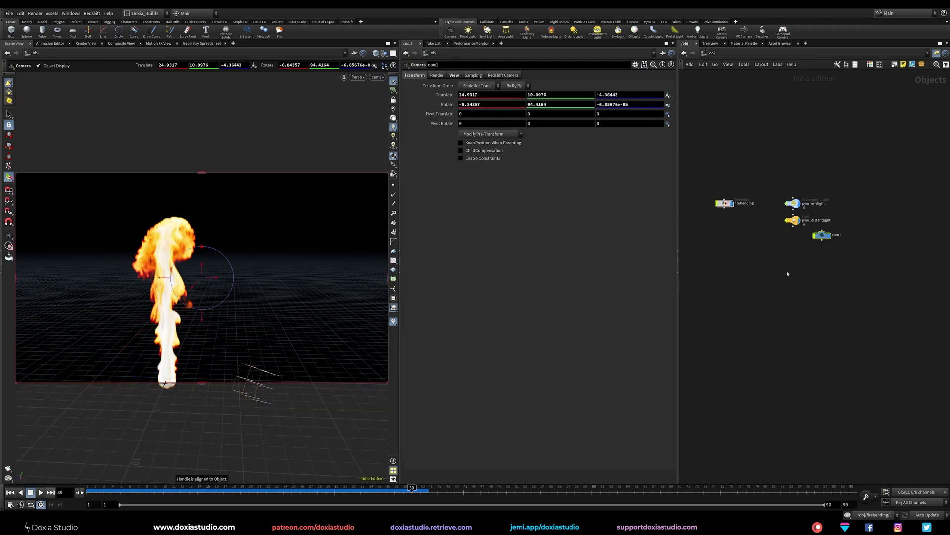
drag(822, 236, 723, 233)
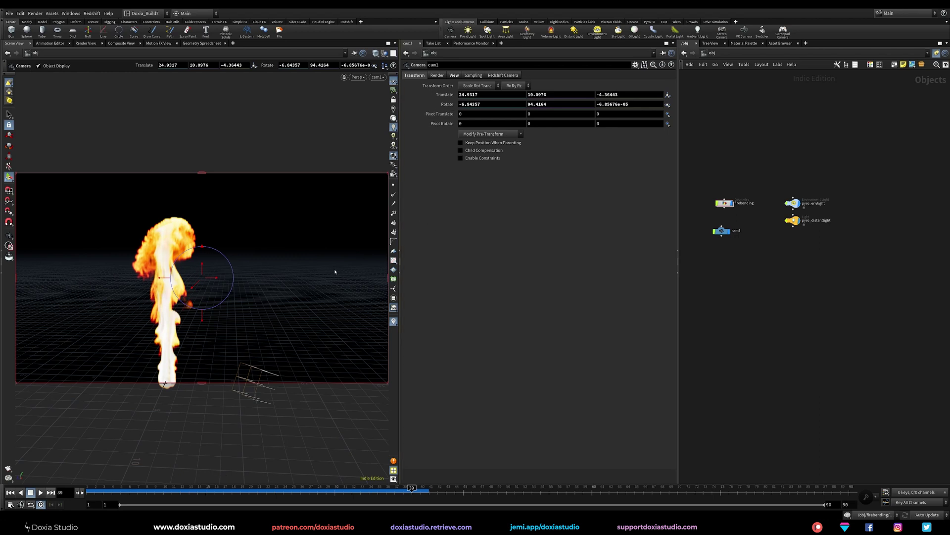
Lock cam1 to the viewport and reframe it so the whole flame column is centred in the shot.
click(393, 99)
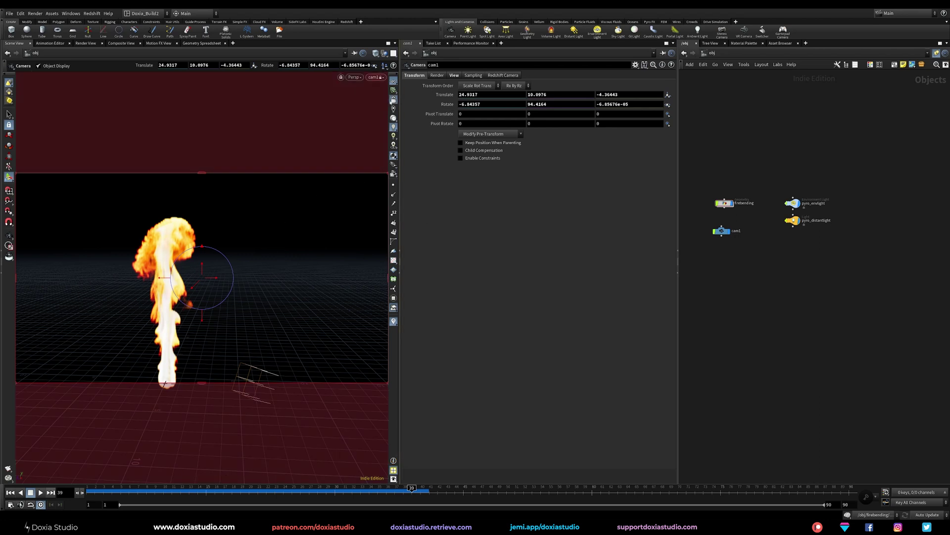
alt+middle_drag(298, 265, 319, 254)
alt+drag(319, 253, 221, 284)
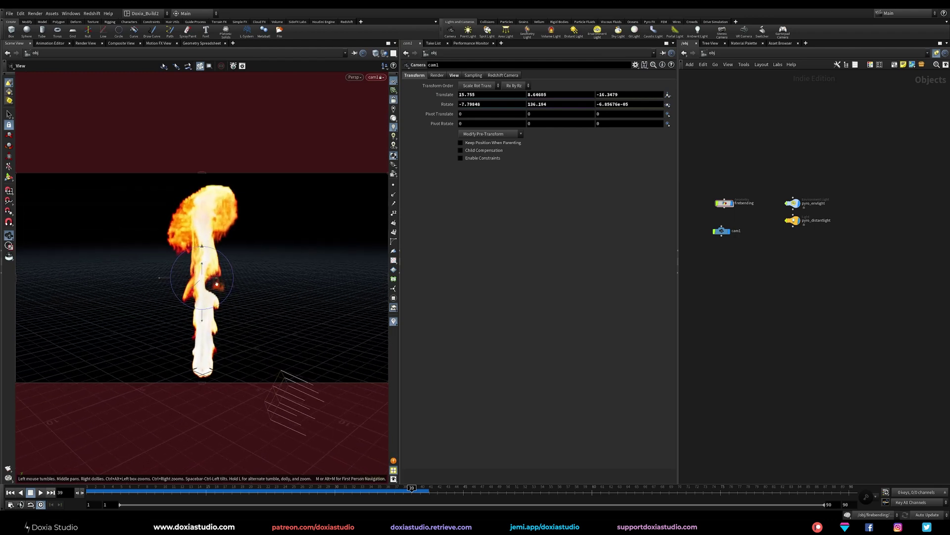
alt+scroll(220, 283, down, 1)
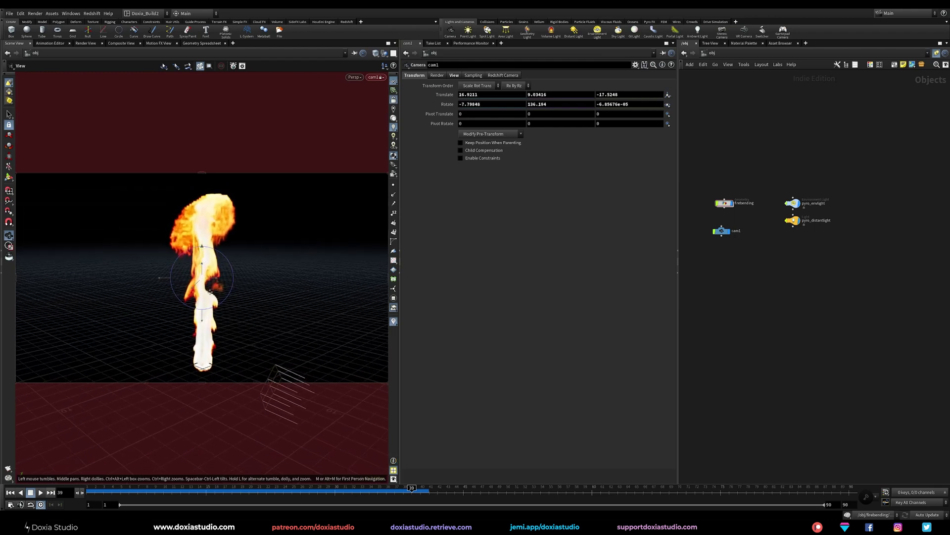
alt+middle_drag(221, 284, 220, 274)
Browse the mat, shop, stage and tasks networks to check what each one contains.
click(705, 54)
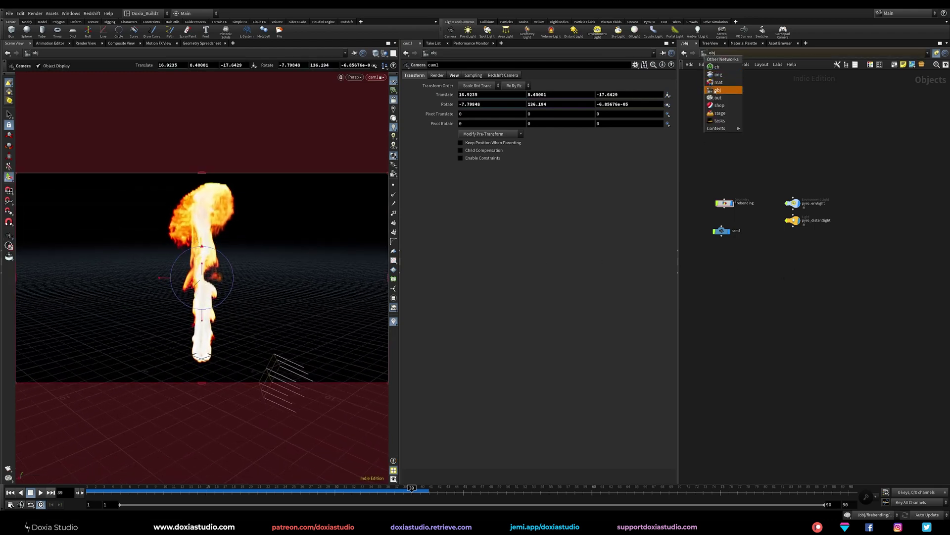
click(718, 82)
click(706, 53)
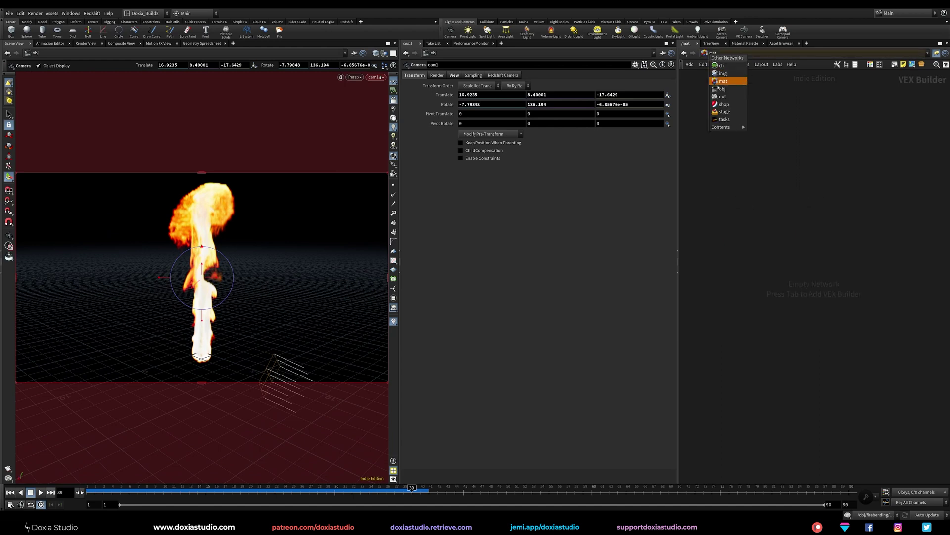
click(729, 100)
click(704, 53)
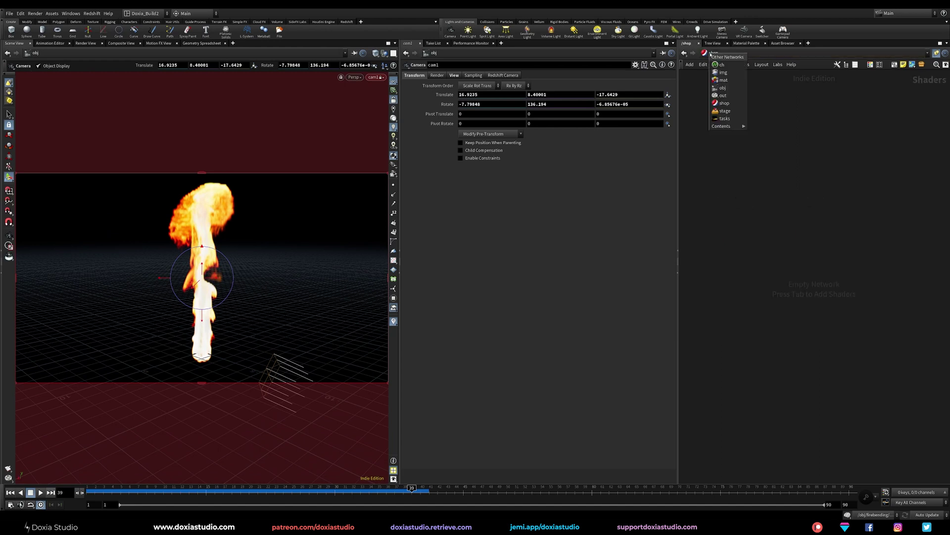
click(725, 111)
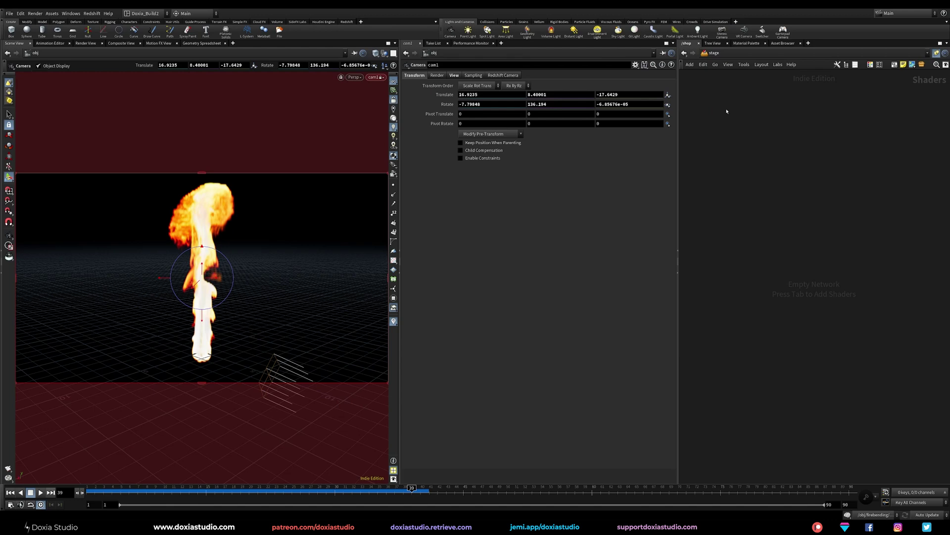
click(705, 53)
click(724, 118)
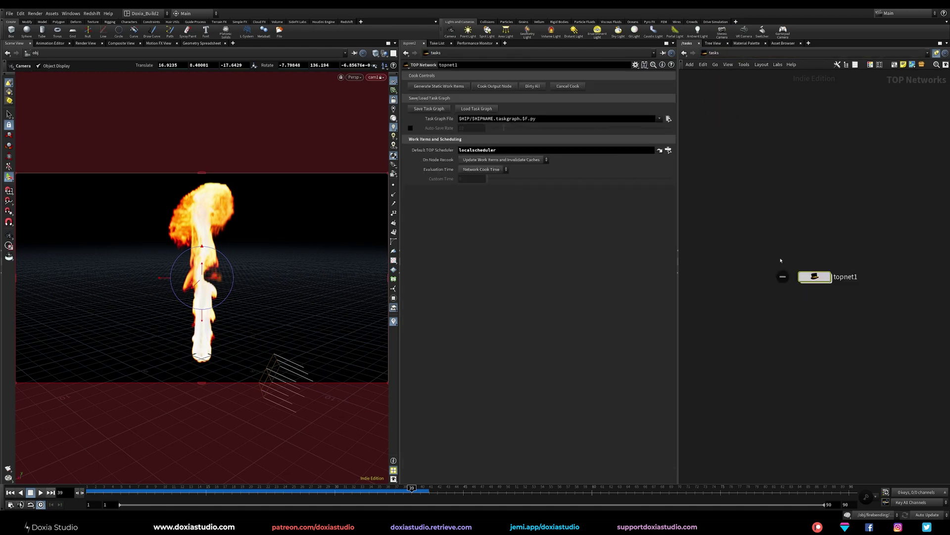
Look inside topnet1, then examine the rendering settings of mantra_ipr in the out network.
double_click(808, 276)
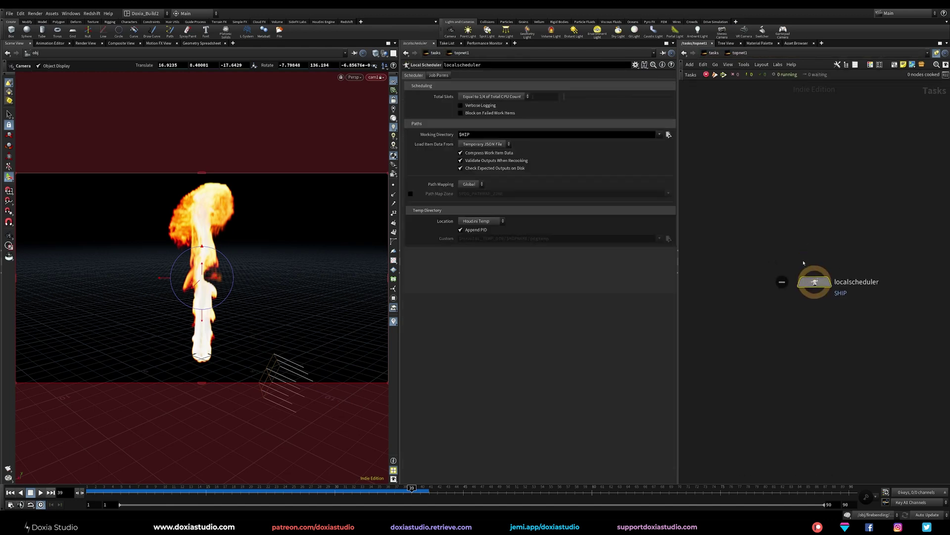
click(711, 54)
click(712, 54)
click(729, 97)
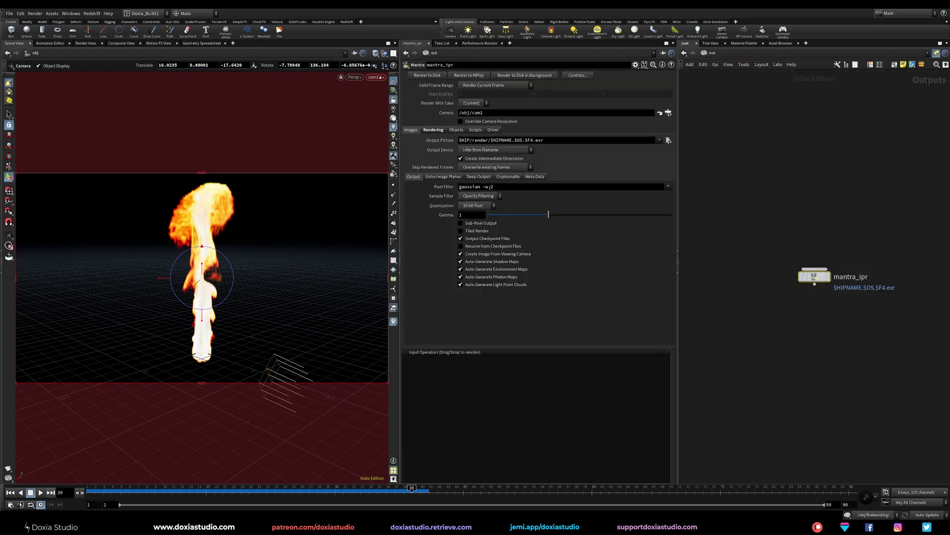
click(666, 188)
click(705, 213)
click(434, 130)
click(768, 306)
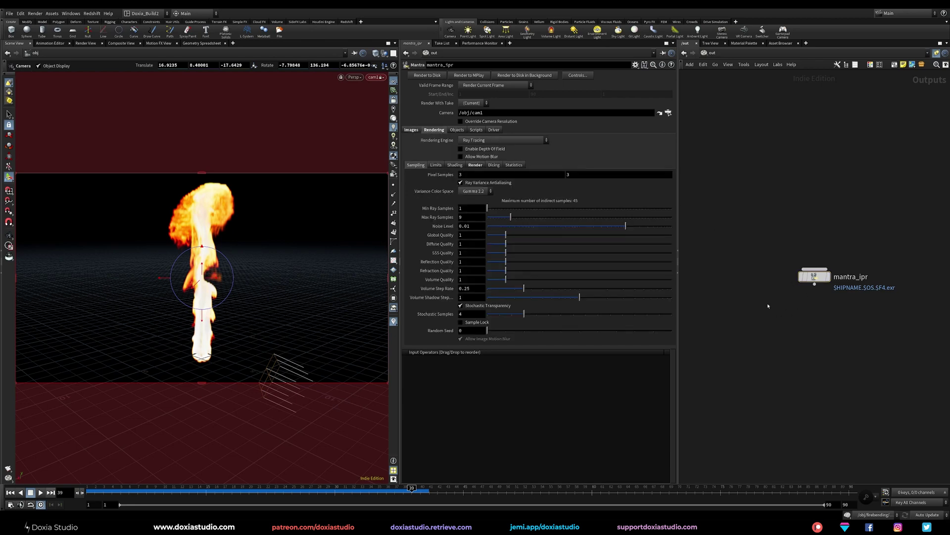
Return to the firebending geometry network and review the quick setups offered by pyrosolver1.
key(u)
click(716, 65)
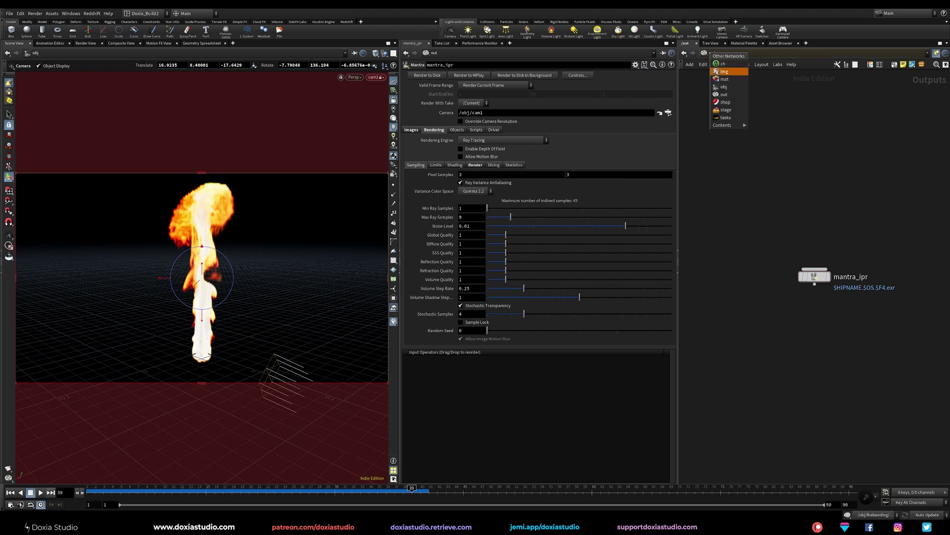
click(727, 83)
double_click(723, 203)
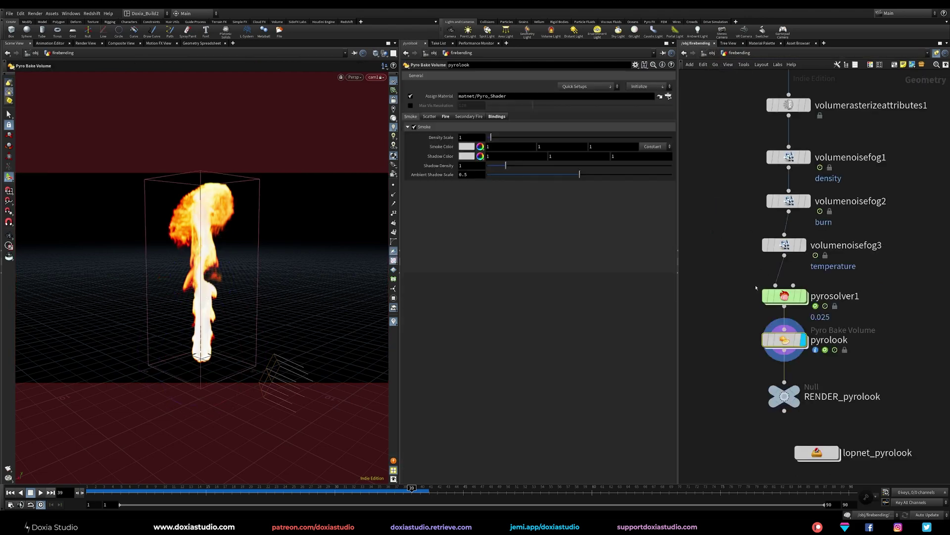
click(639, 75)
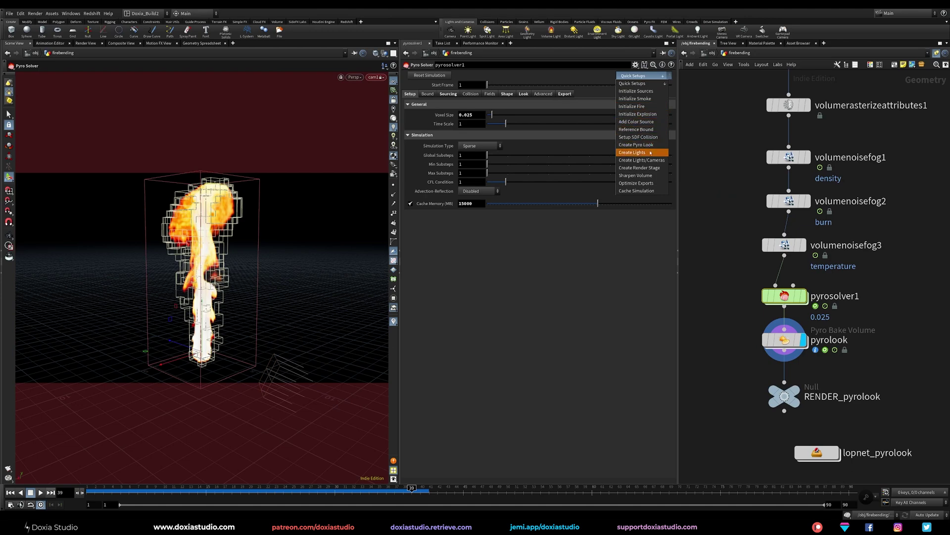
click(748, 457)
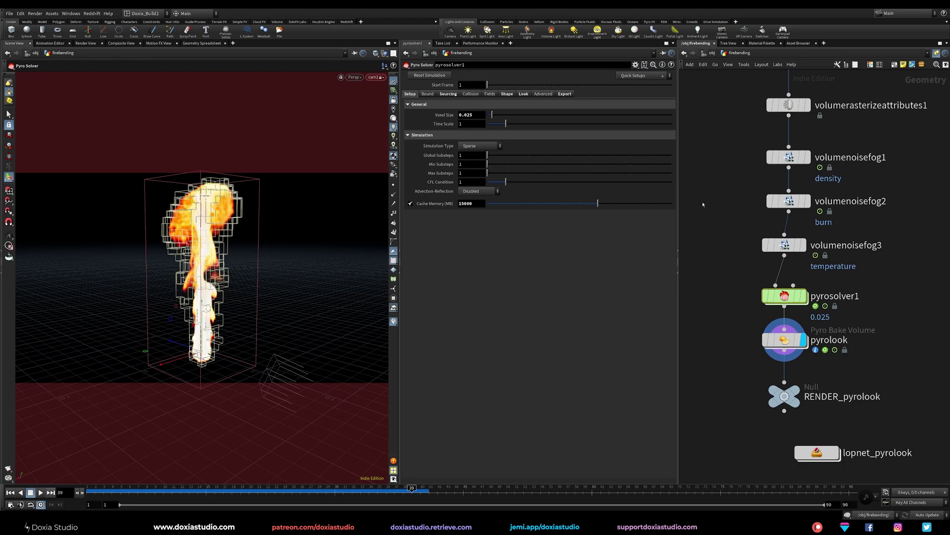
Delete lopnet_pyrolook, the RENDER_pyrolook null and the pyrolook bake volume below pyrosolver1.
drag(743, 427, 865, 487)
key(Delete)
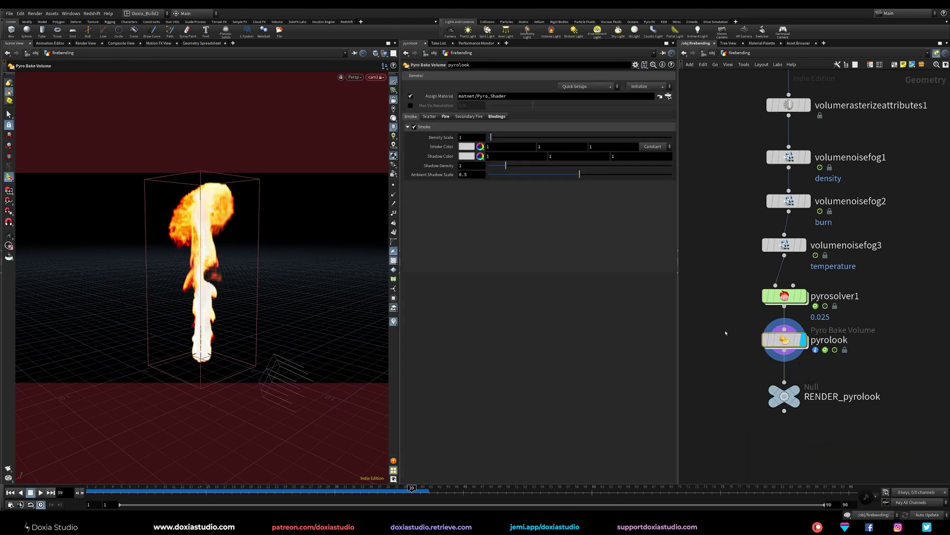
drag(725, 333, 837, 417)
key(Delete)
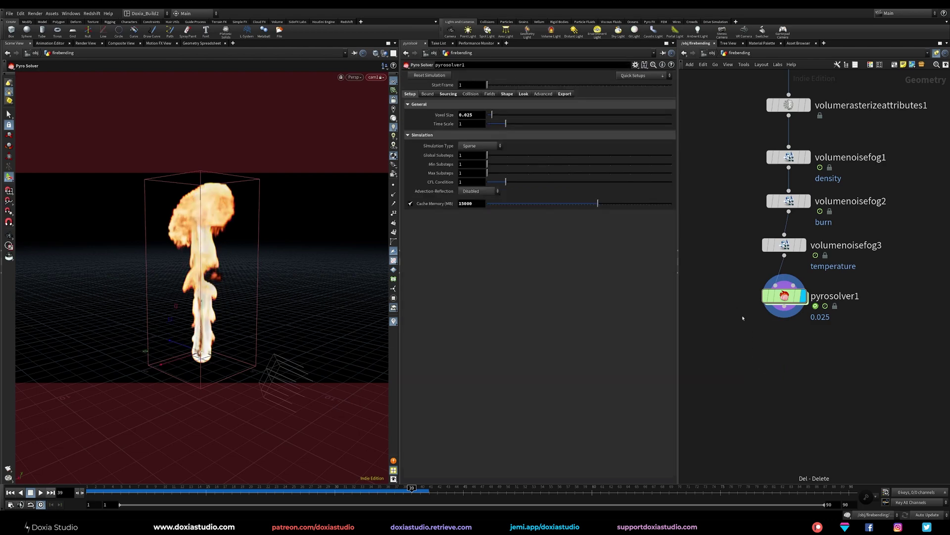
Create a render stage from pyrosolver1 with the Sunset light preset.
click(653, 76)
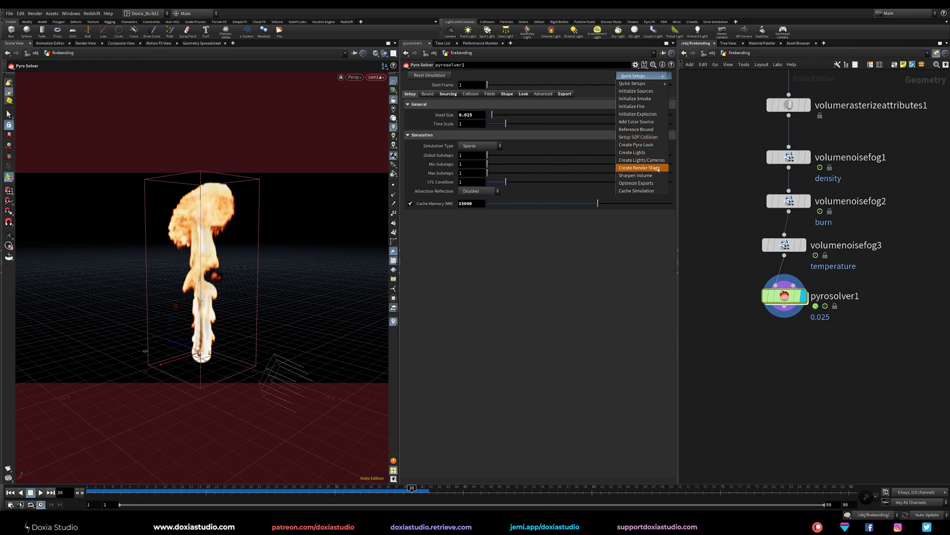
click(658, 168)
click(594, 121)
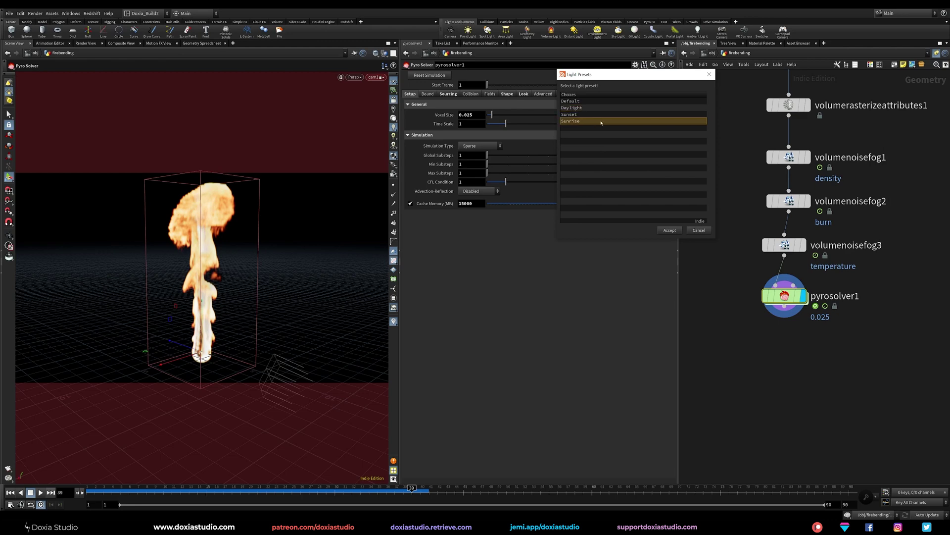
click(594, 115)
click(670, 230)
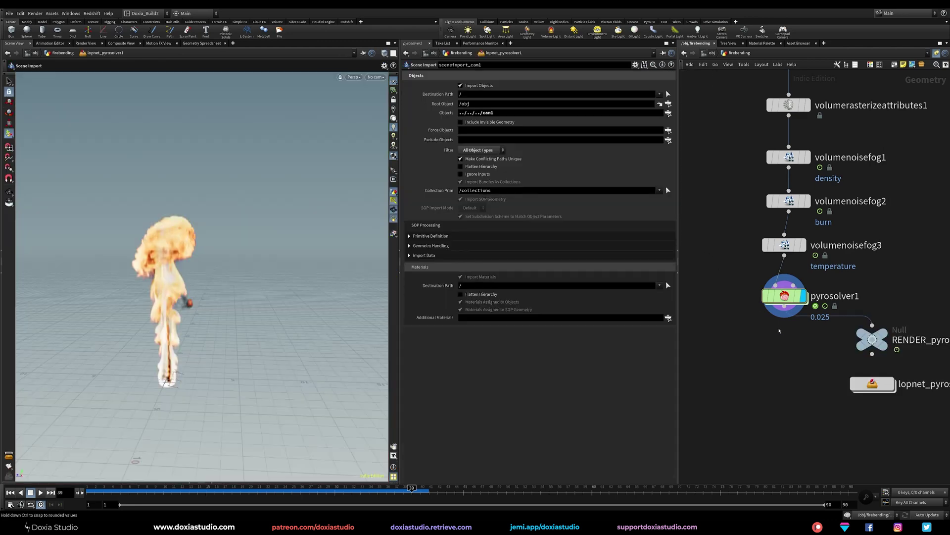
Arrange RENDER_pyrosolver1 and lopnet_pyrosolver1 in a column below pyrosolver1.
middle_drag(729, 326, 729, 325)
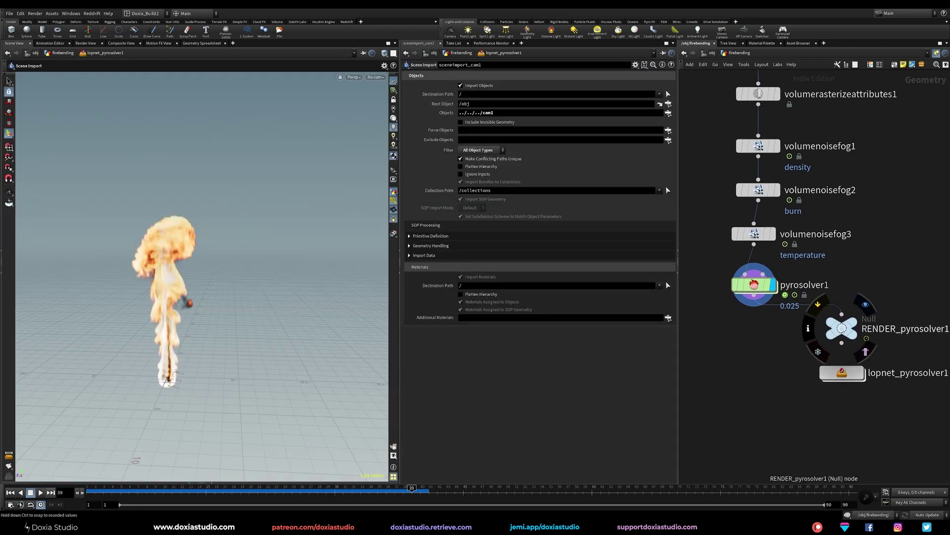
drag(841, 329, 762, 373)
drag(839, 380, 773, 430)
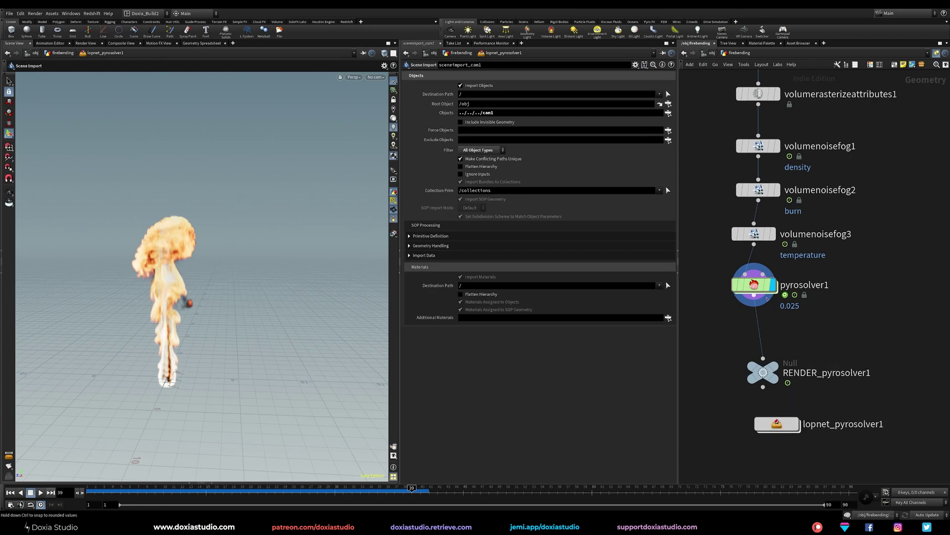
Create a pyro look from pyrosolver1, arrange it above RENDER_pyrosolver1 and display the RENDER_pyrosolver1 null.
click(748, 286)
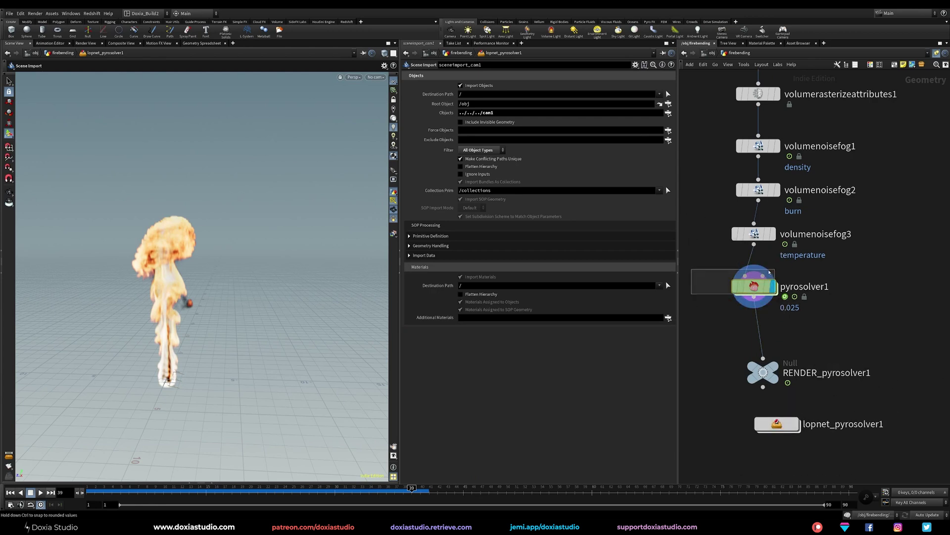
click(643, 75)
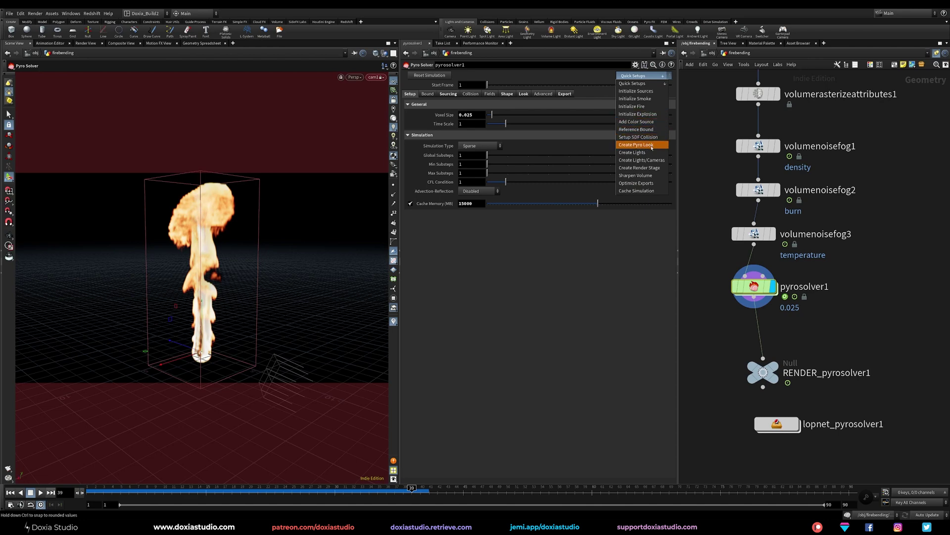
click(652, 148)
drag(758, 335, 734, 336)
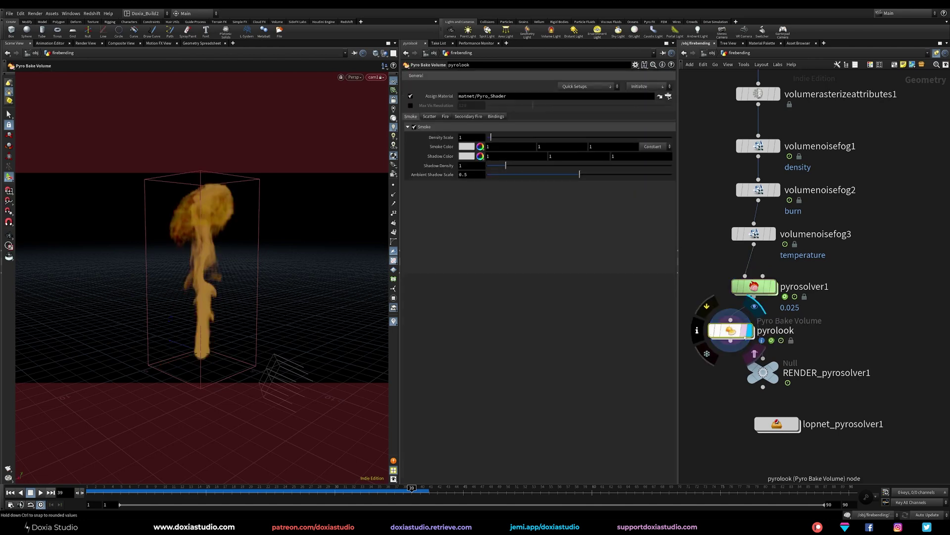
drag(755, 378, 742, 383)
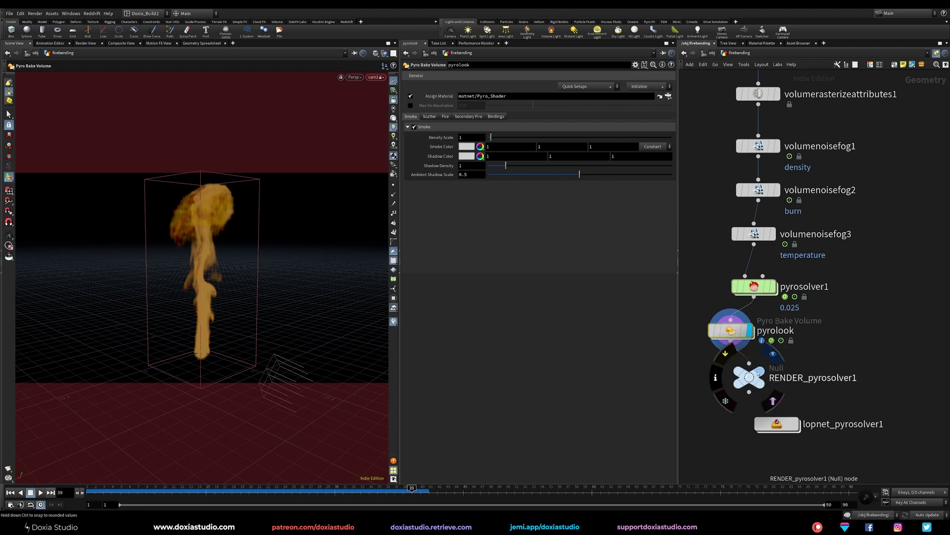
click(773, 354)
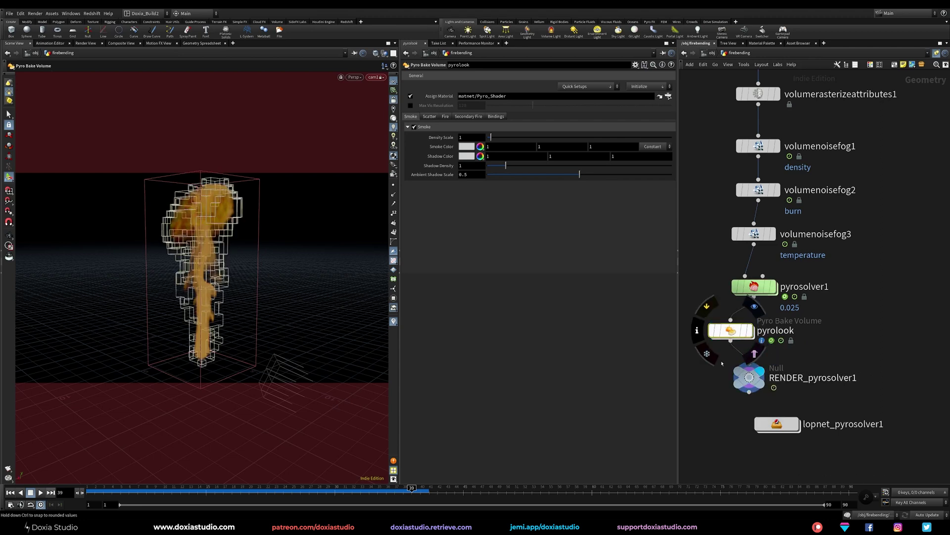
Initialize pyrolook with the Edge Scattering preset, followed by the Blackbody Flame preset.
drag(696, 379, 746, 324)
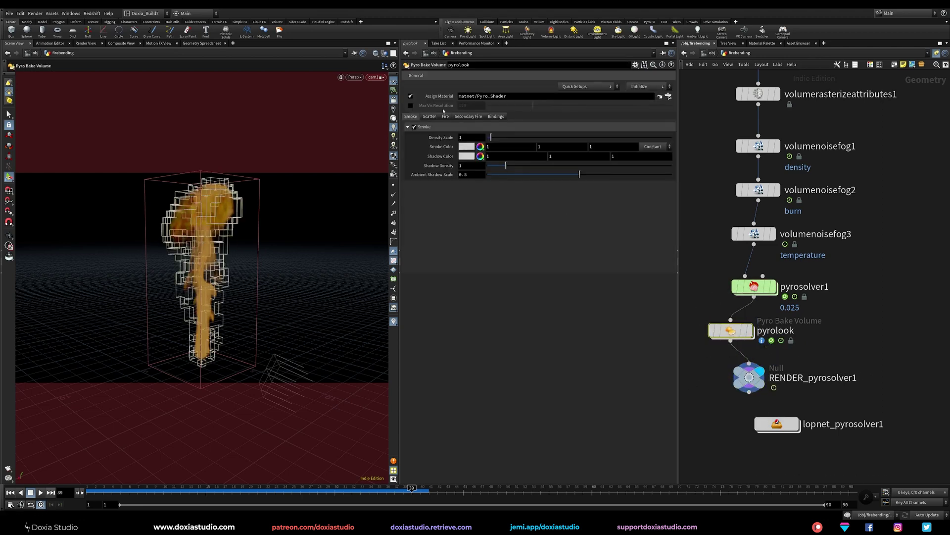
click(644, 87)
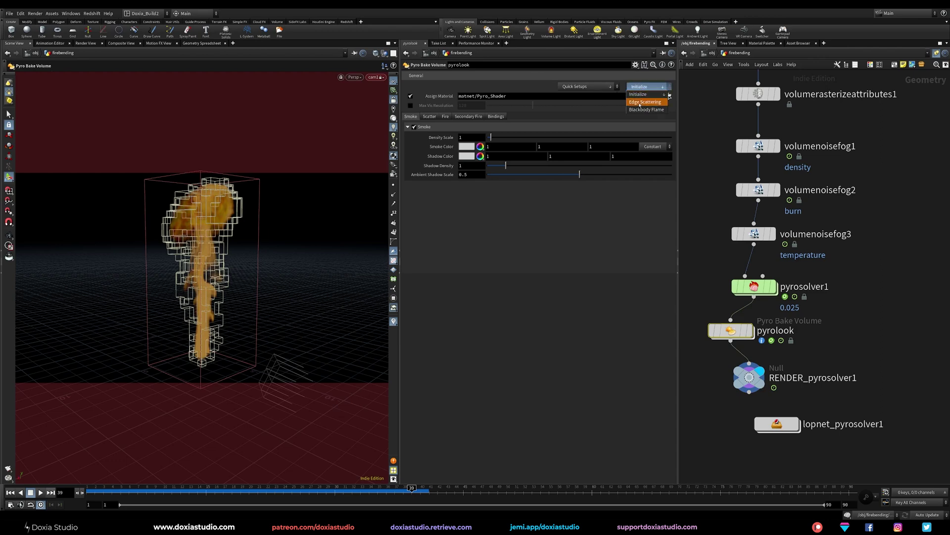
click(640, 103)
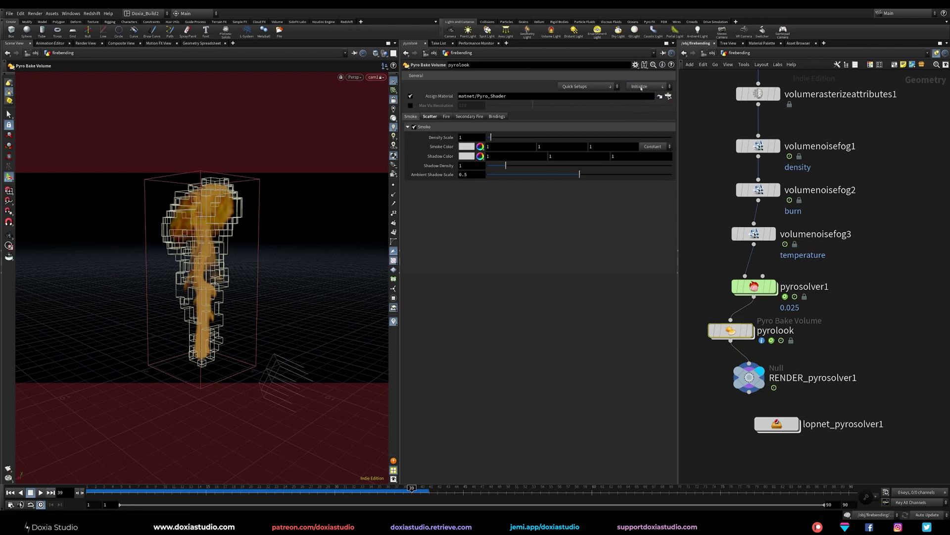
click(639, 87)
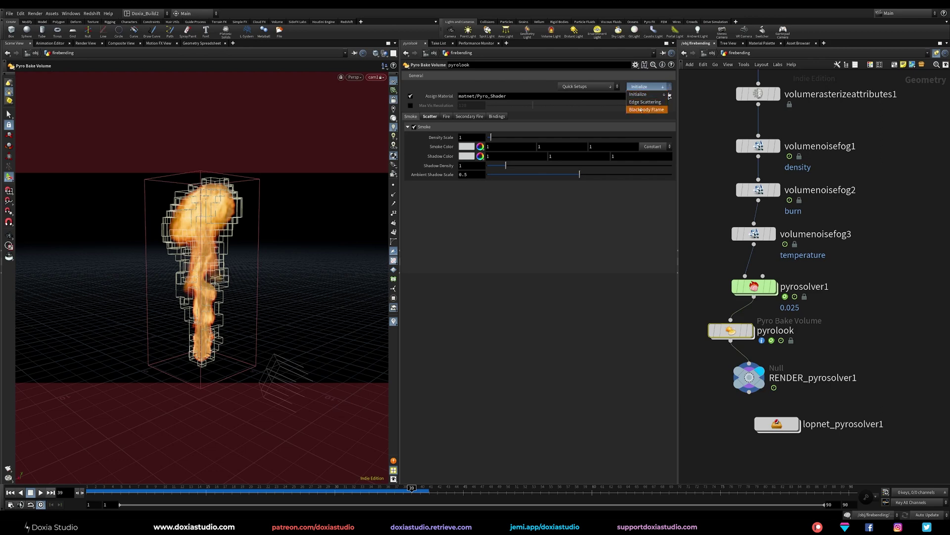
click(643, 108)
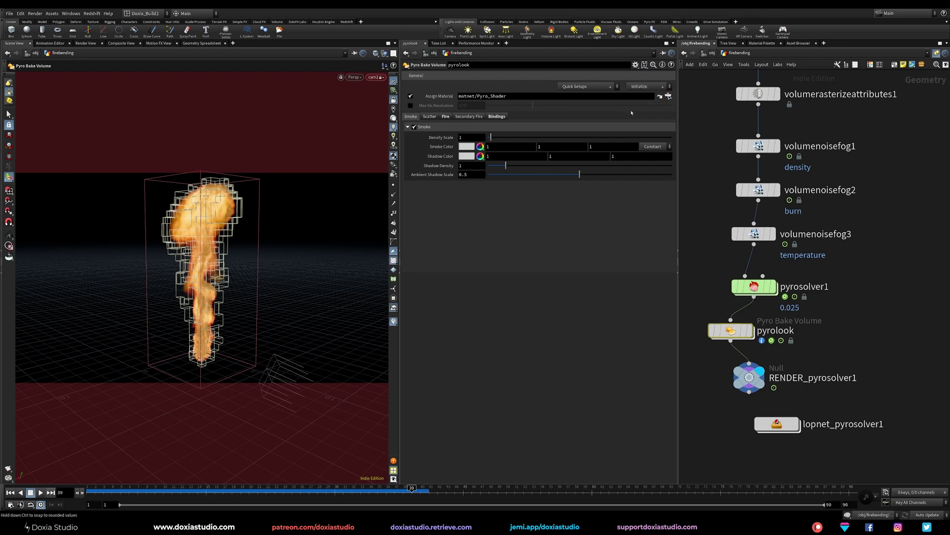
Darken pyrolook's smoke color to 0.0125 and its shadow color to 0.00625 on all channels.
click(463, 149)
click(464, 136)
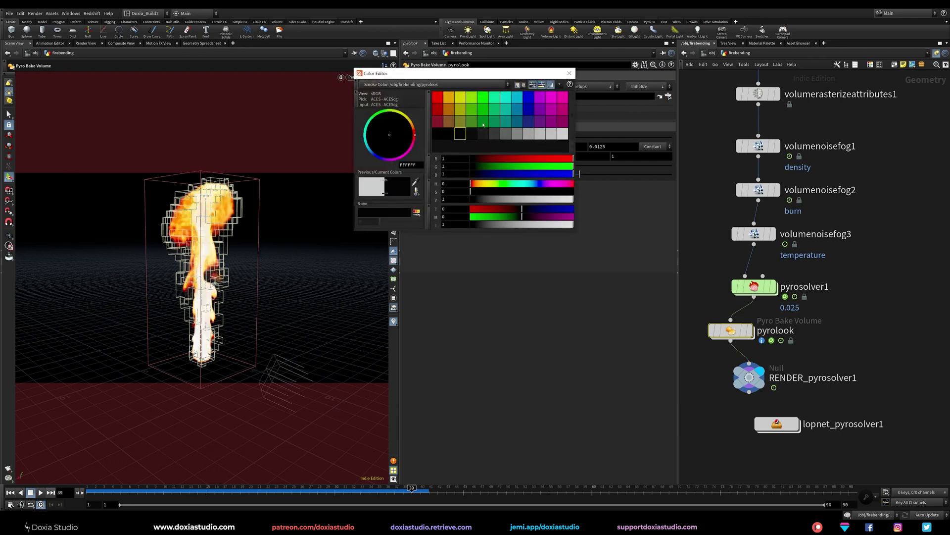
click(570, 73)
click(468, 157)
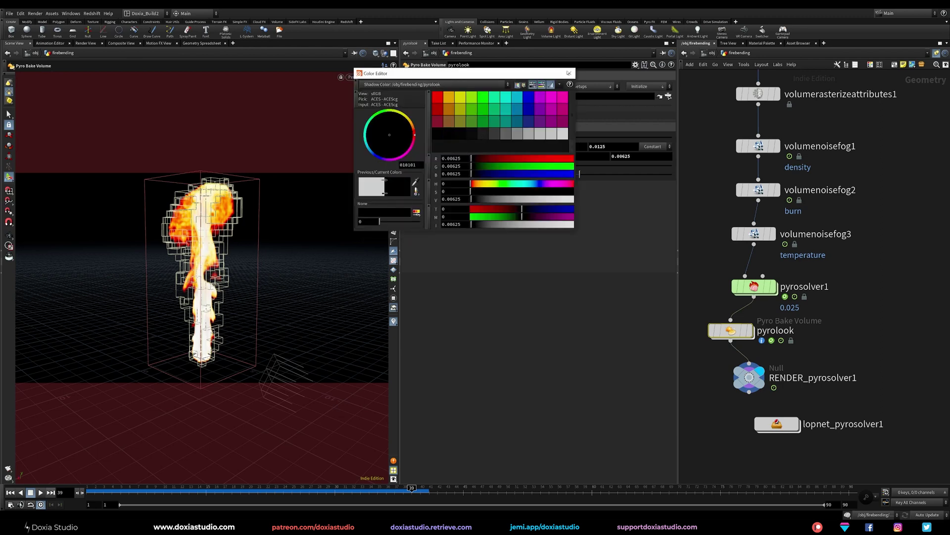
click(569, 73)
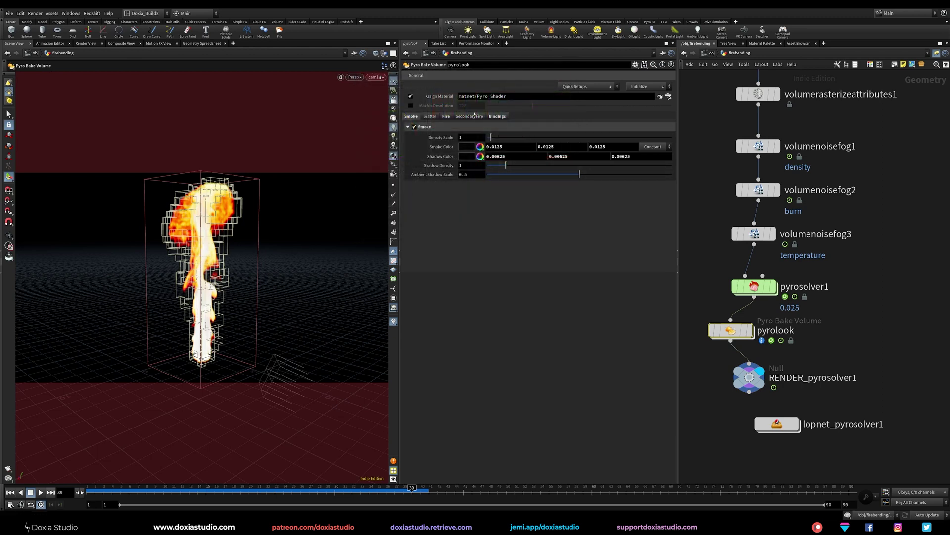
Enable scatter on pyrolook and set the fire intensity scale to 50.
click(431, 118)
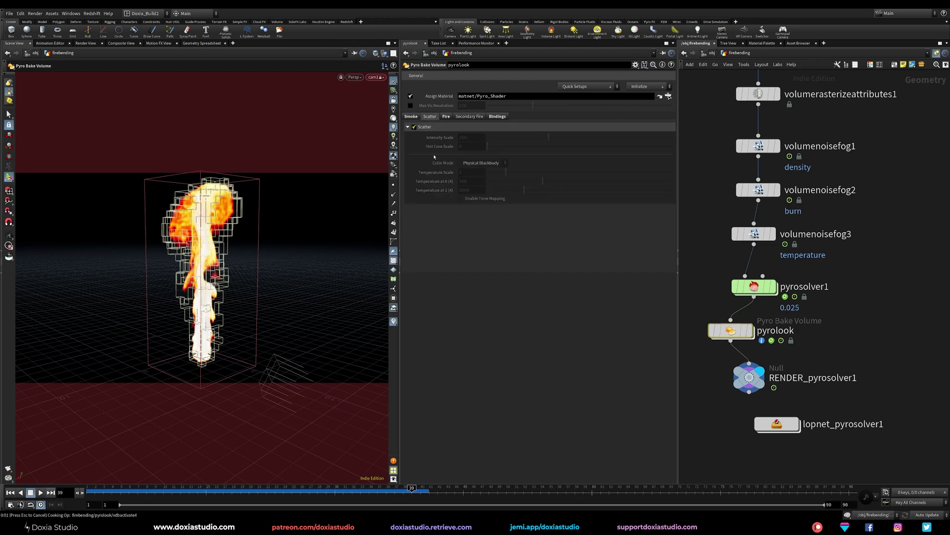
click(447, 117)
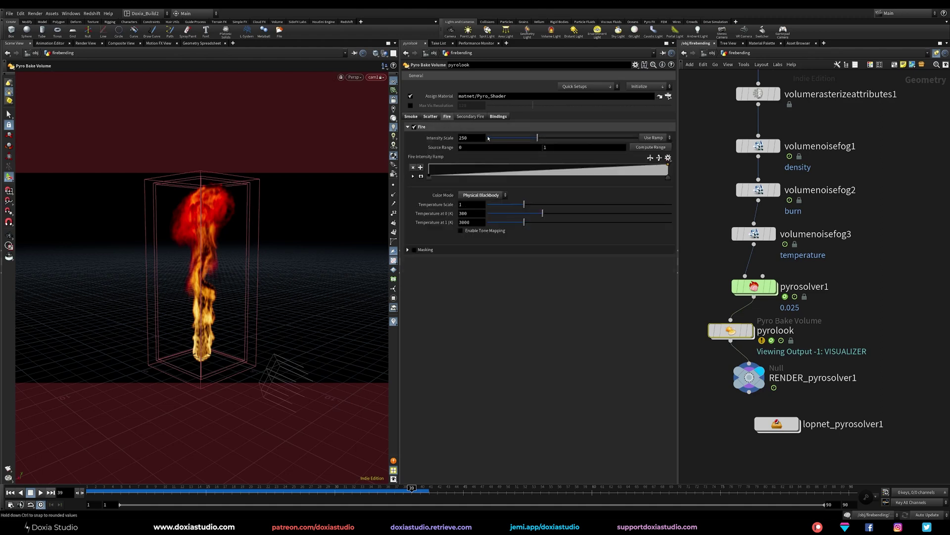
text(50)
key(Return)
Try scatter intensity scale values of 100, 200 and 25 on pyrolook.
click(430, 117)
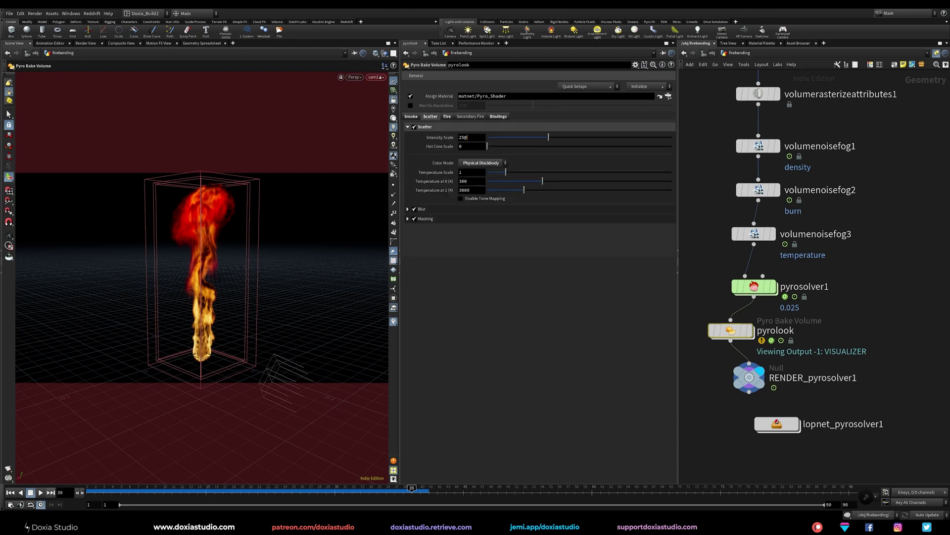
drag(468, 137, 452, 140)
text(100)
key(Return)
double_click(479, 137)
text(200)
key(Return)
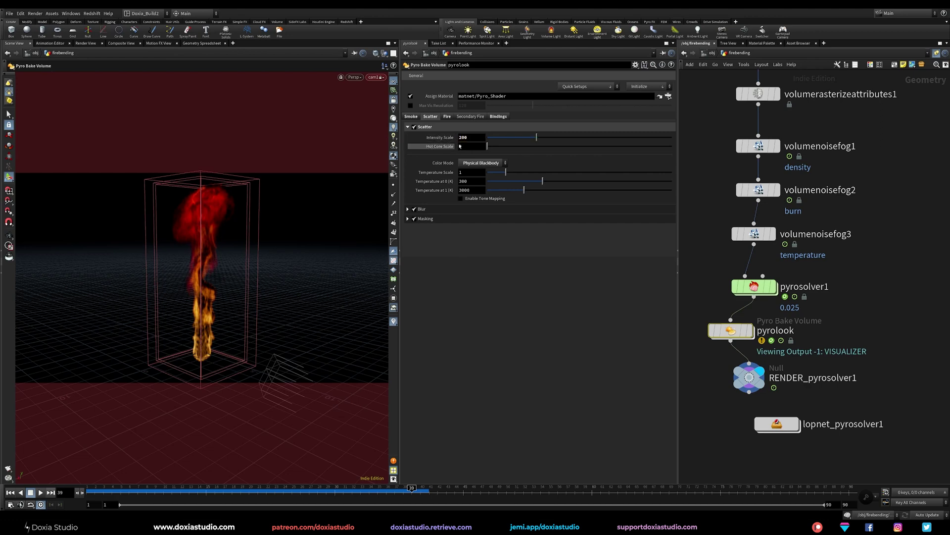
double_click(471, 138)
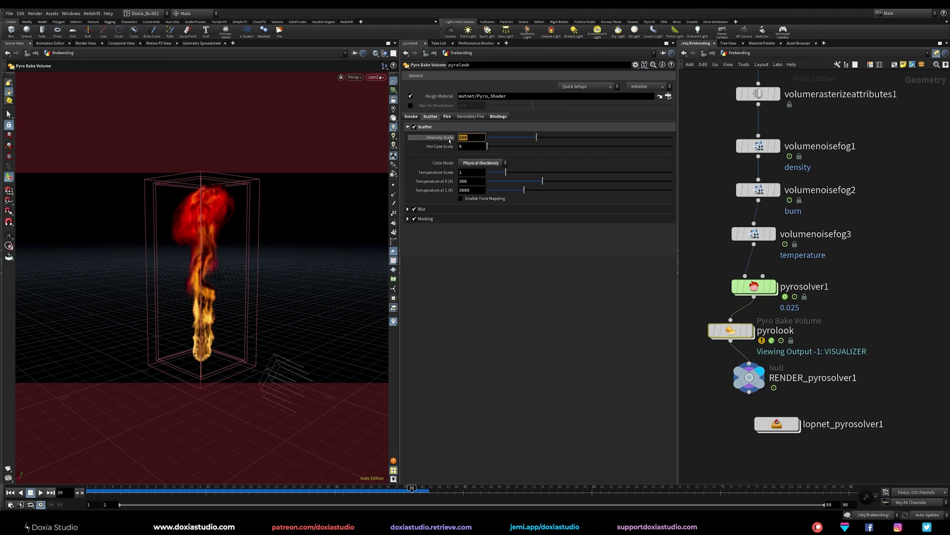
text(25)
key(Return)
Set pyrolook's scatter intensity scale to 50 and bring up its fire settings.
double_click(466, 137)
text(50)
key(Return)
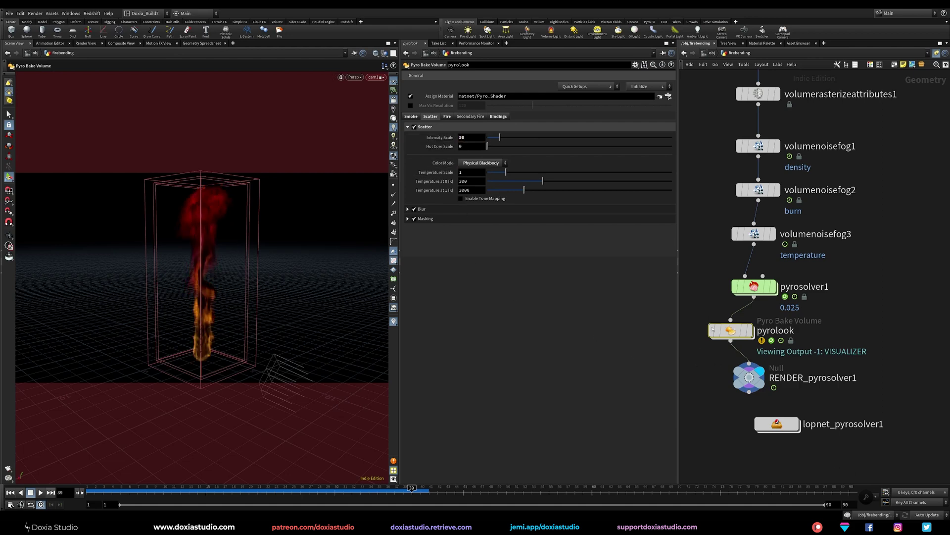
mouse_move(731, 331)
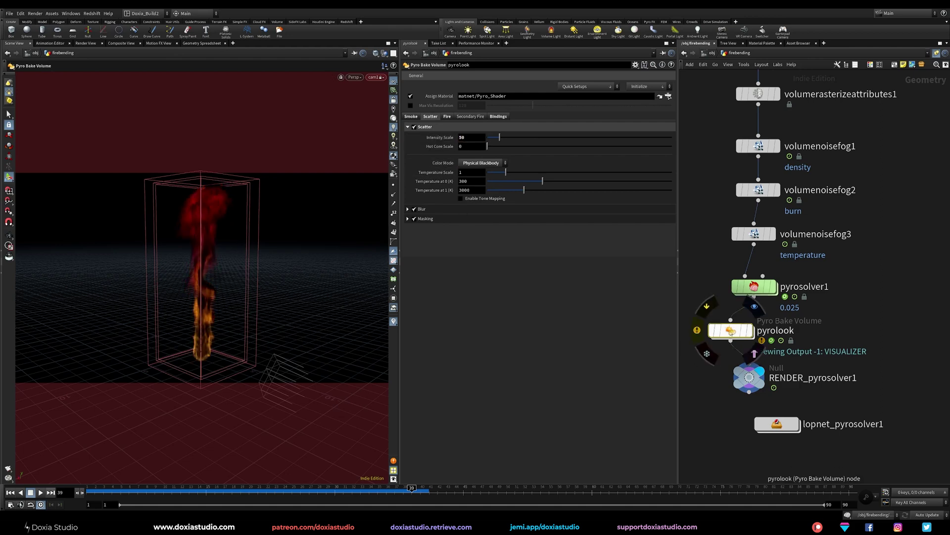
click(448, 116)
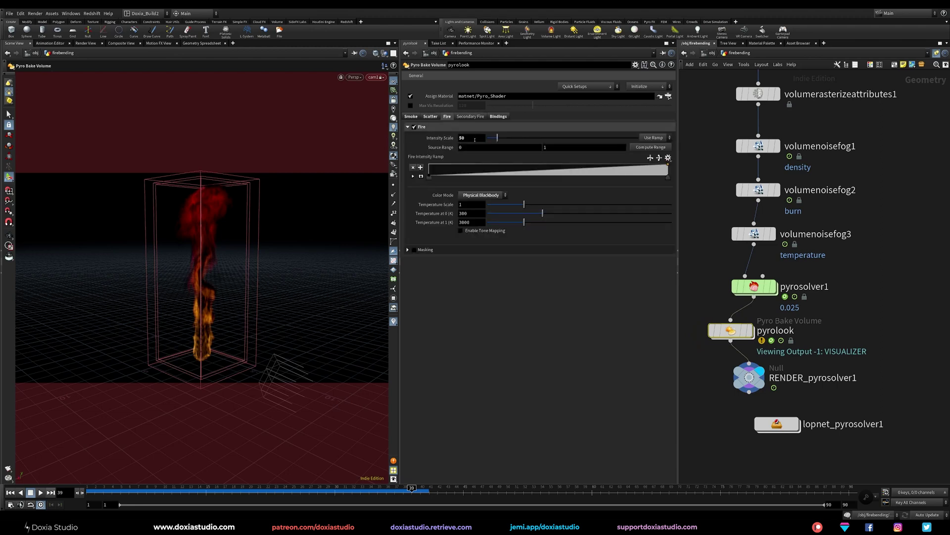
Switch pyrolook's fire color mode to Color Ramp and load the Inferno preset on the fire color ramp.
click(489, 195)
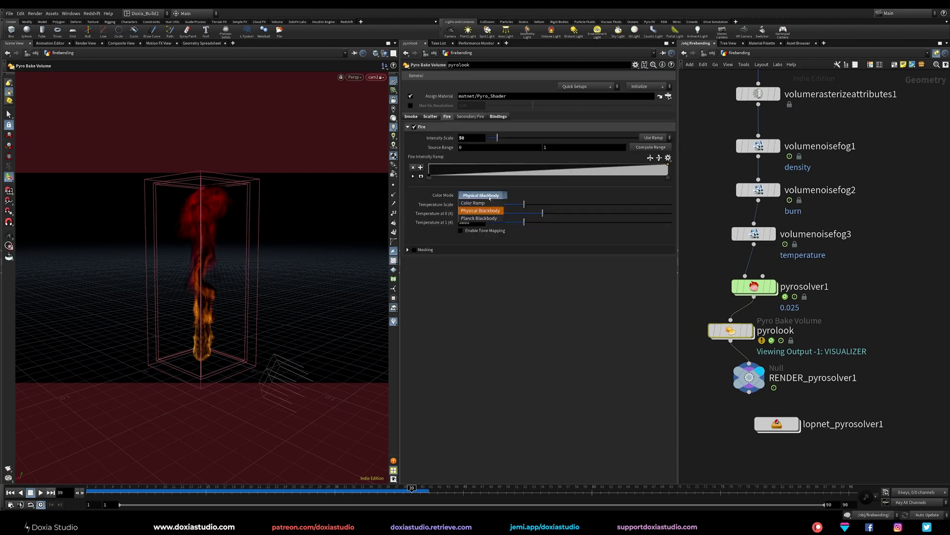
click(486, 202)
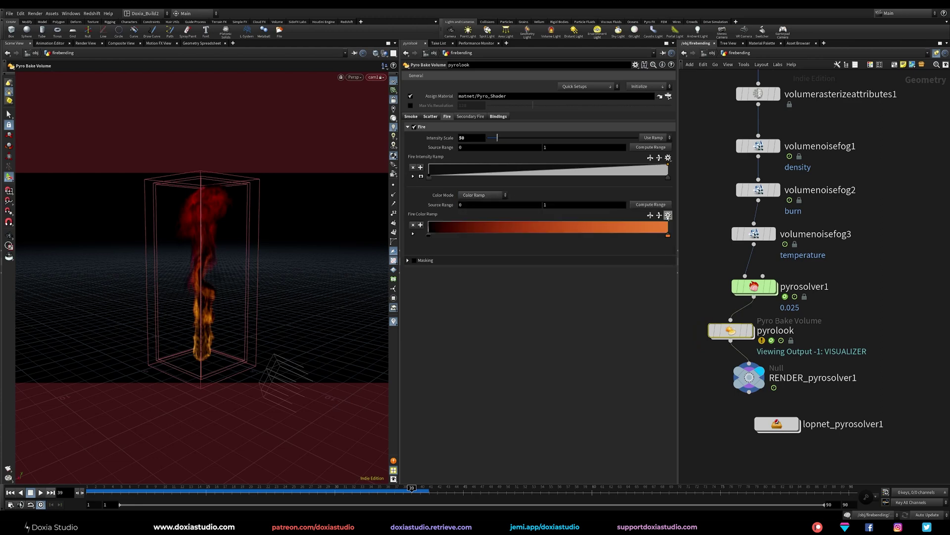
drag(667, 235, 510, 240)
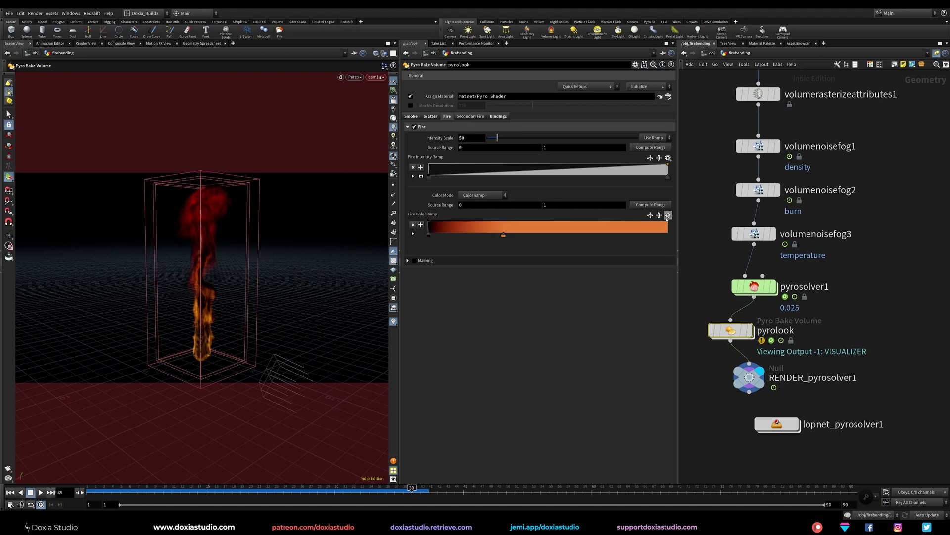
click(668, 215)
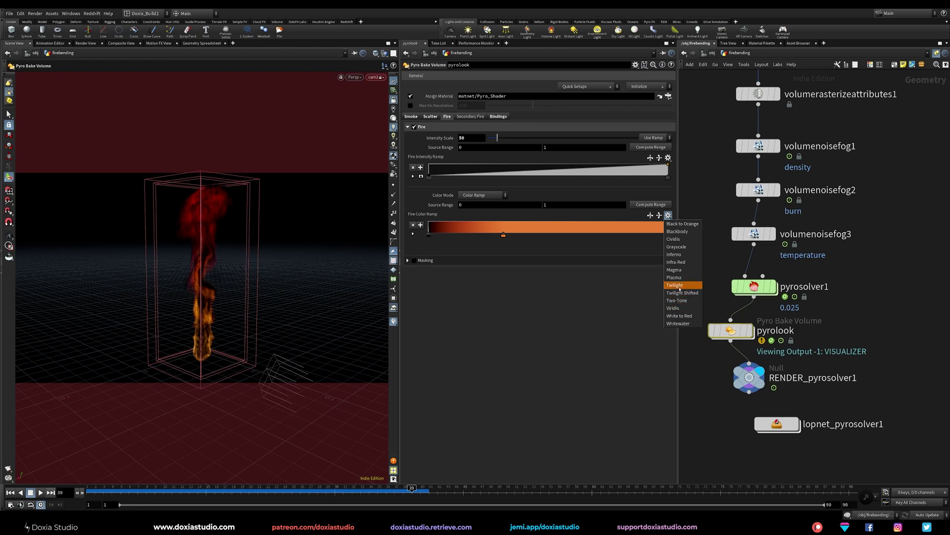
click(680, 255)
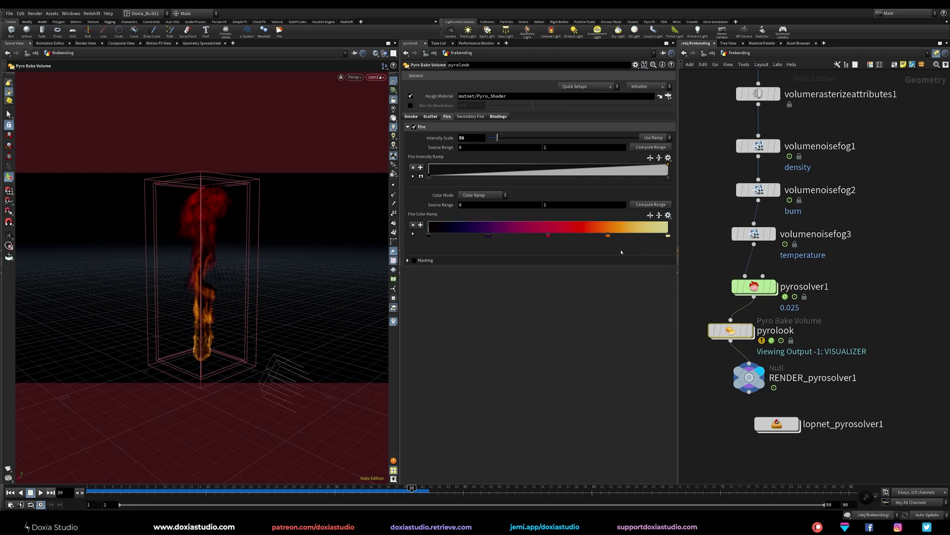
Switch pyrolook's scatter color mode to Color Ramp and load the Inferno preset on the scatter color ramp.
click(430, 116)
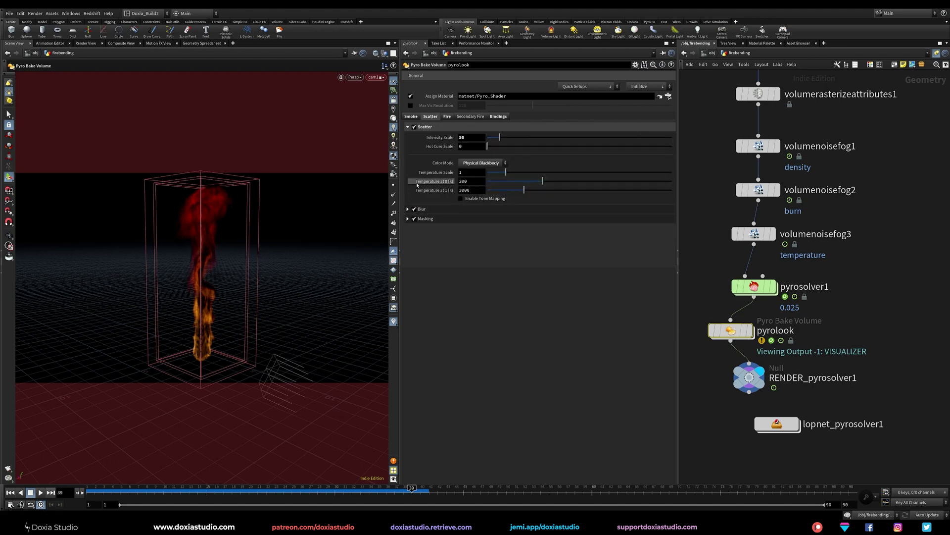
click(482, 163)
click(483, 171)
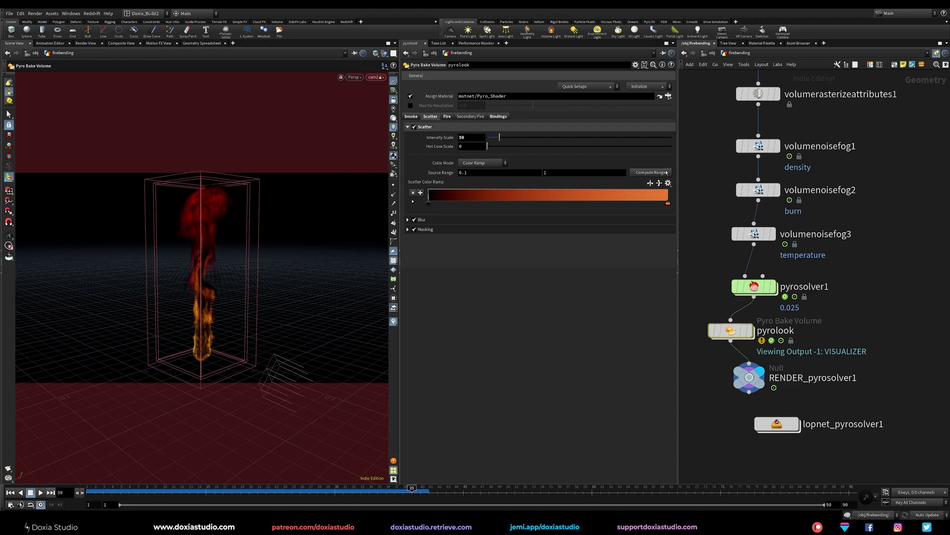
click(668, 182)
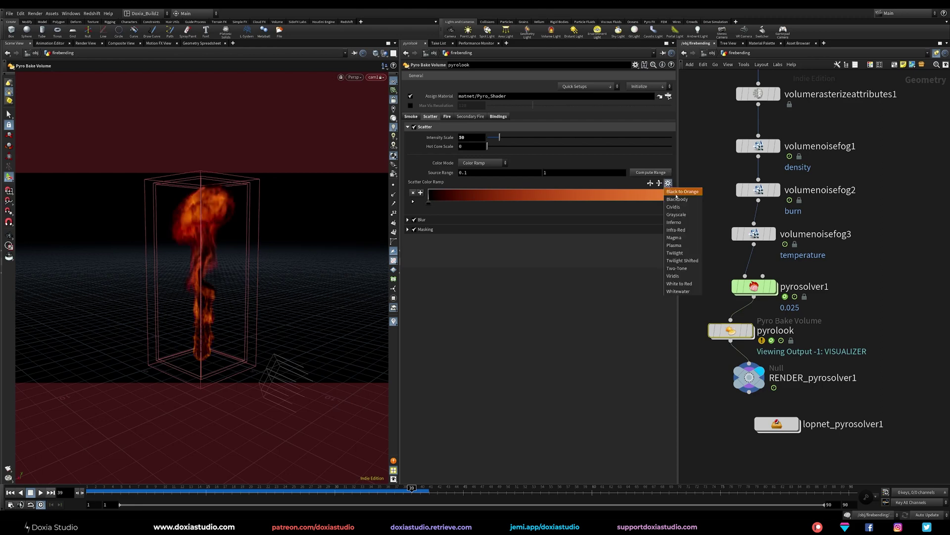
click(681, 226)
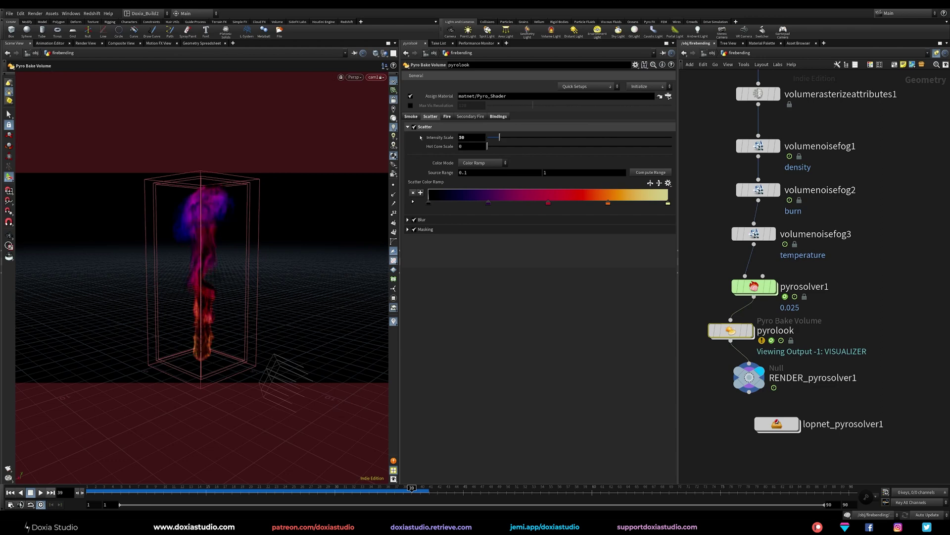
Create a pyro shader material next to the Pyro Bake node and move its material network beside RENDER_pyrosolver1.
click(589, 86)
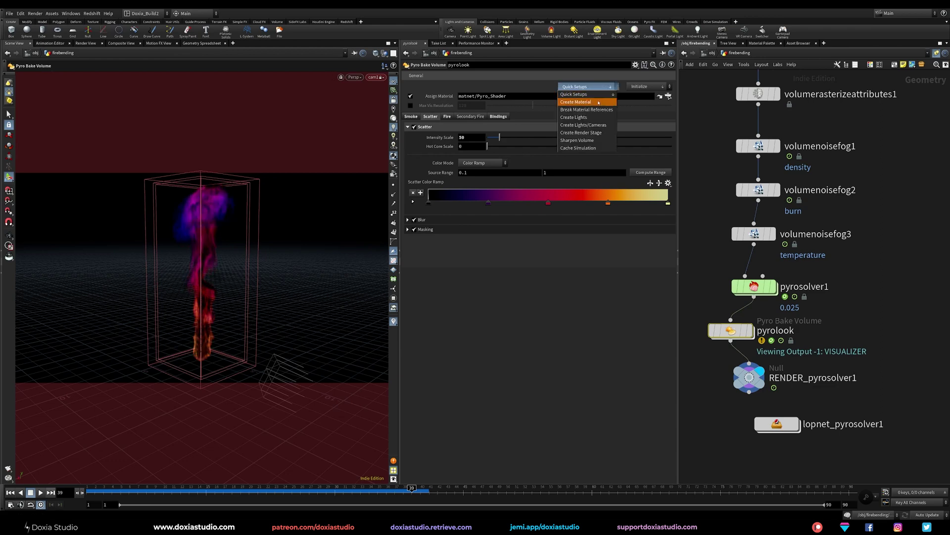
click(599, 102)
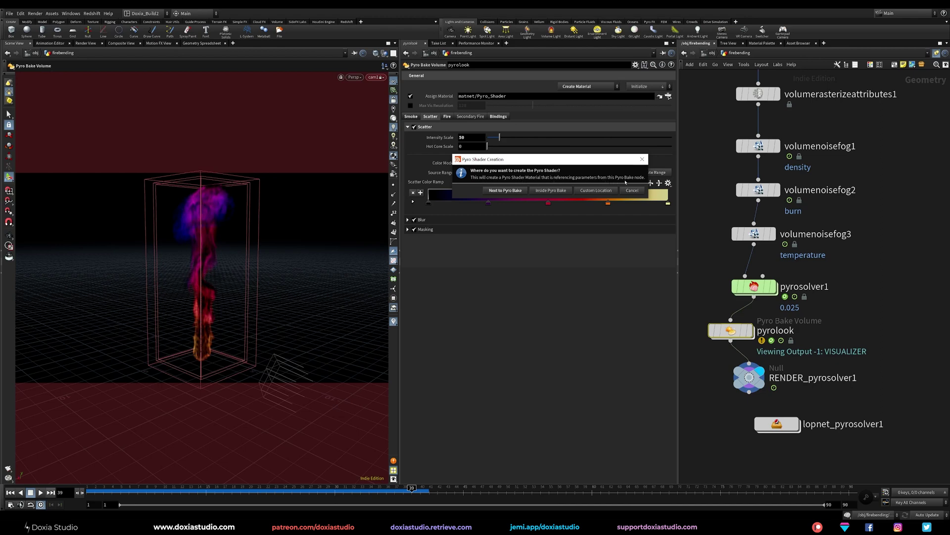
click(504, 191)
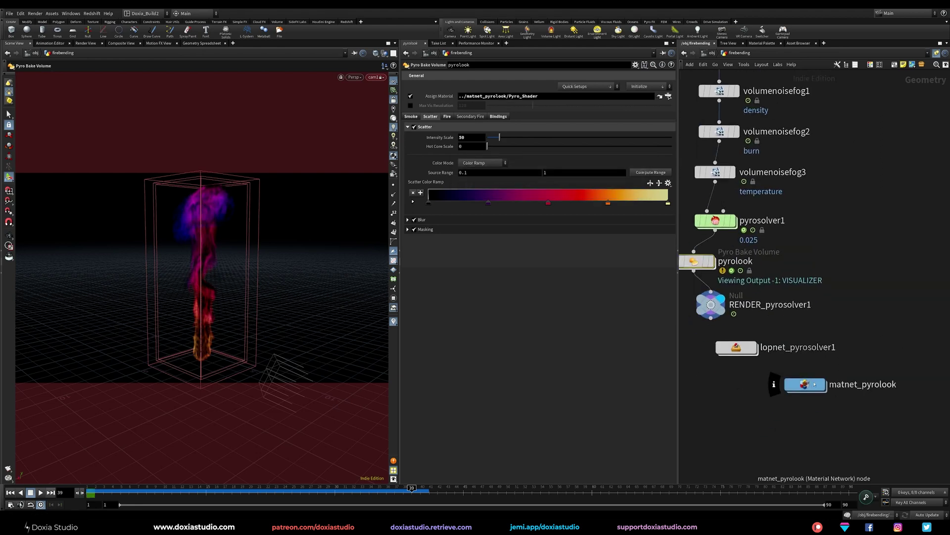
drag(805, 384, 856, 304)
click(855, 304)
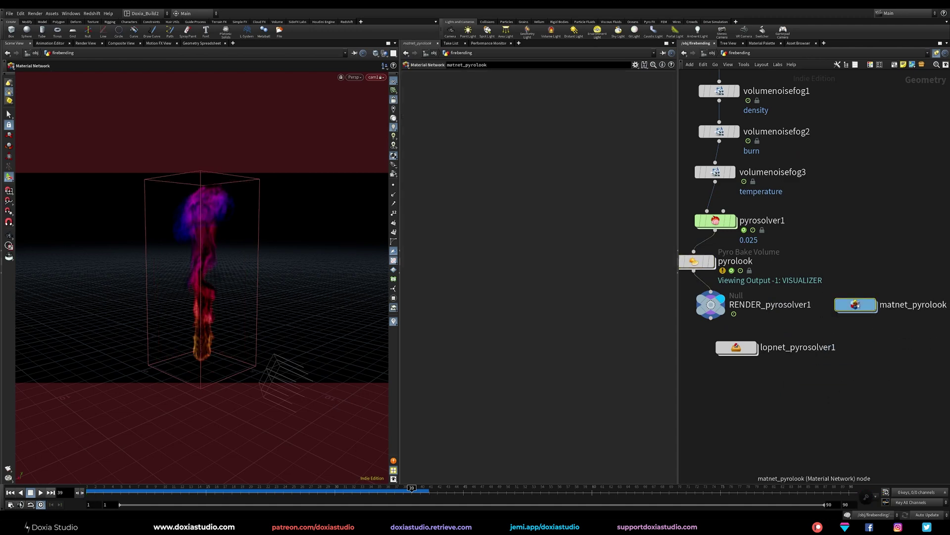
Inspect the Pyro_Shader inside matnet_pyrolook and return to the pyrolook settings.
double_click(855, 305)
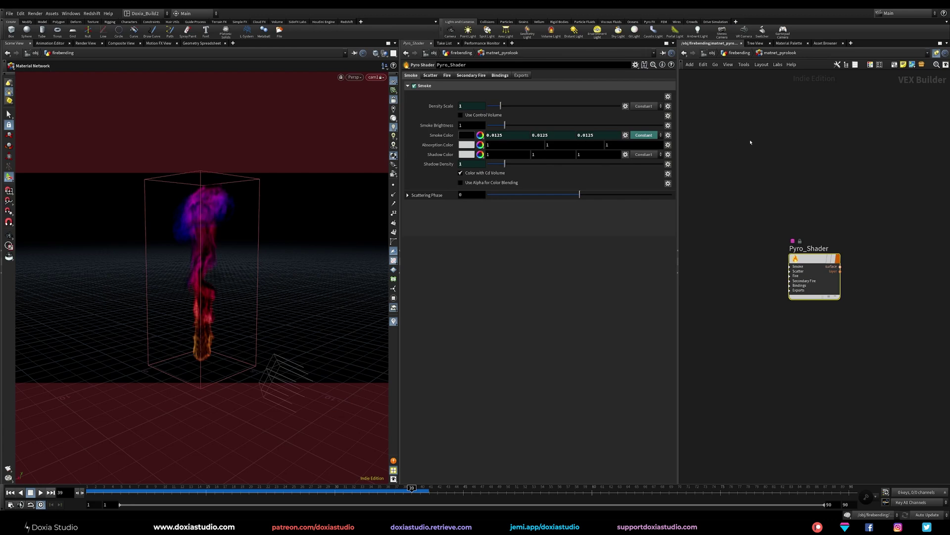
click(737, 53)
click(712, 259)
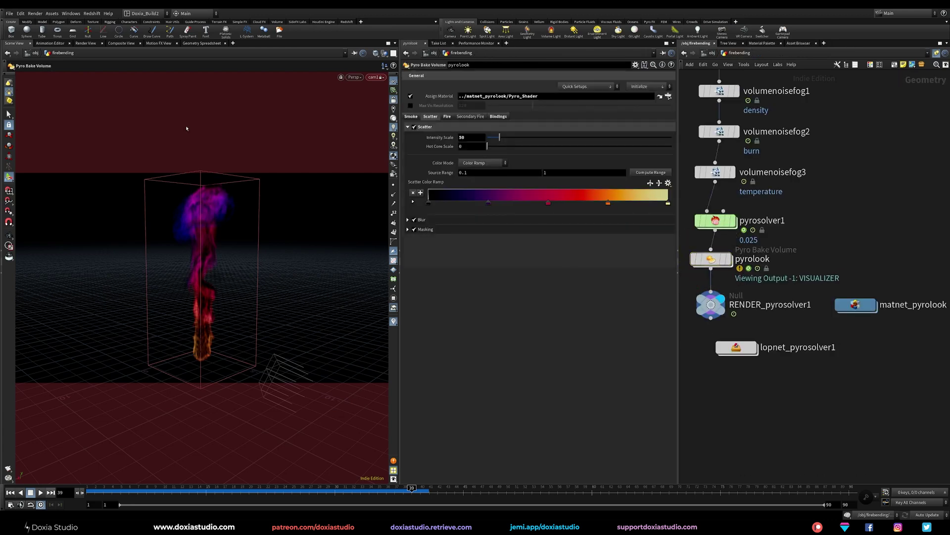
Check the ramp-colored fire in the render view, stop the render and return to the scene view.
click(84, 43)
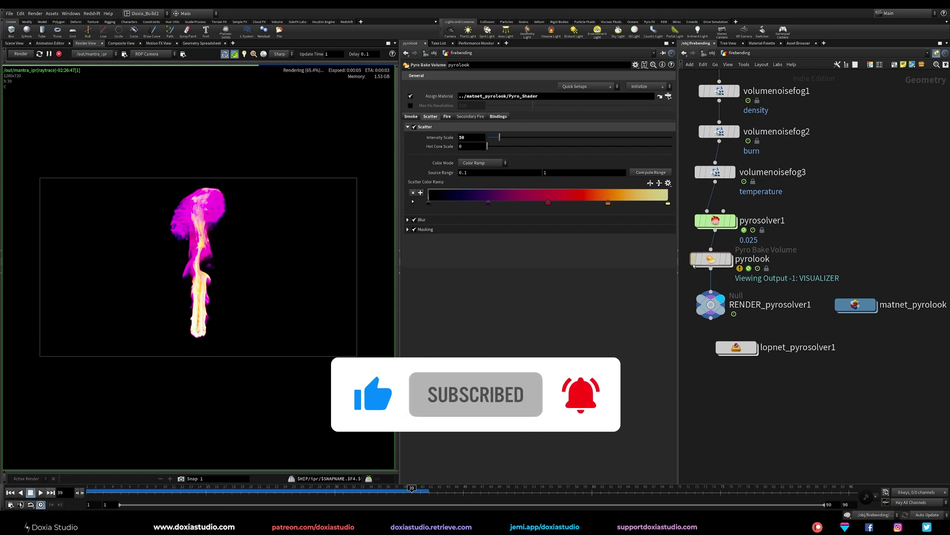
mouse_move(711, 259)
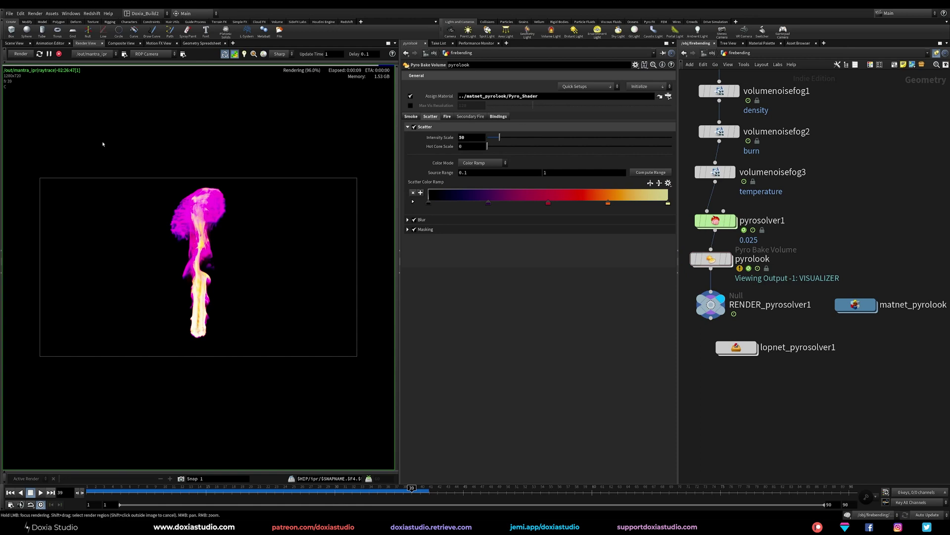
click(59, 53)
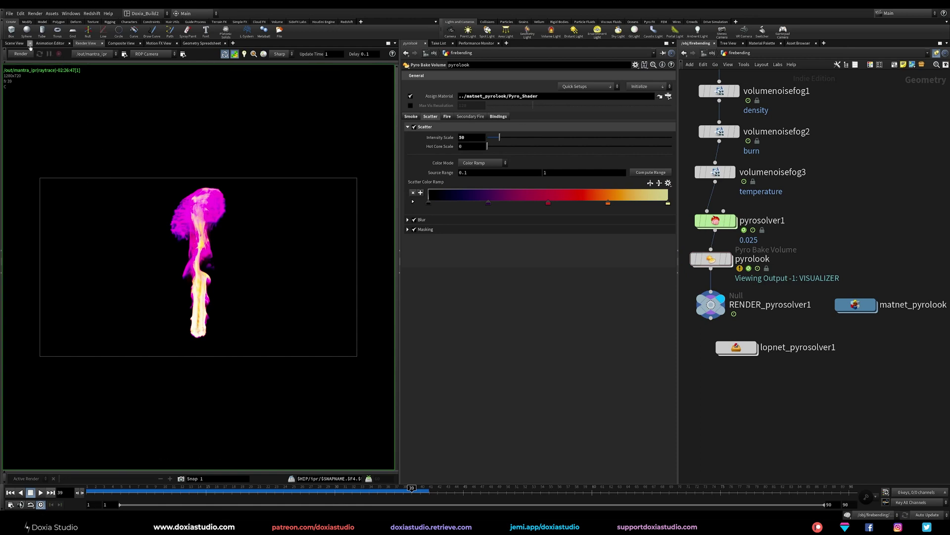
click(14, 43)
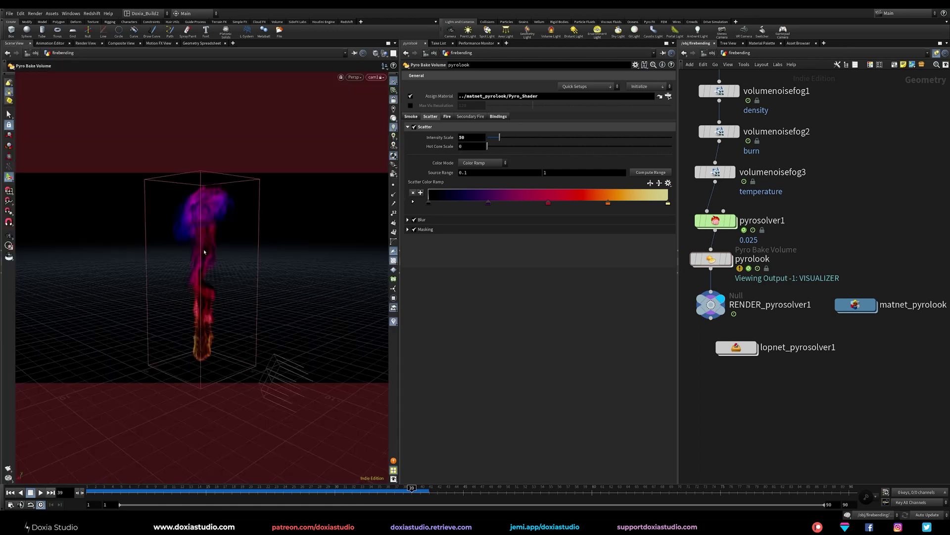
Stack lopnet_pyrosolver1 and matnet_pyrolook below RENDER_pyrosolver1 and reselect pyrolook.
mouse_move(716, 256)
click(681, 259)
middle_drag(830, 238, 848, 225)
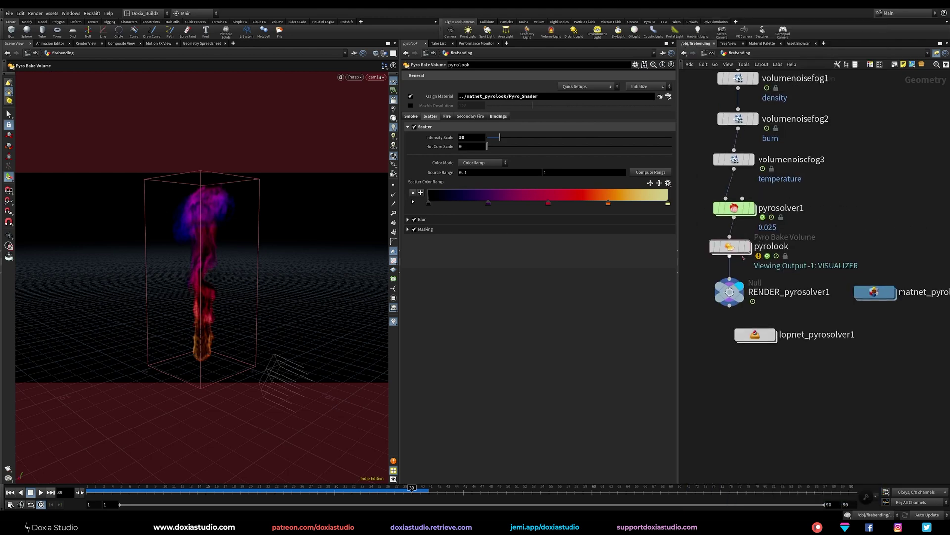
drag(760, 334, 775, 347)
drag(874, 293, 769, 386)
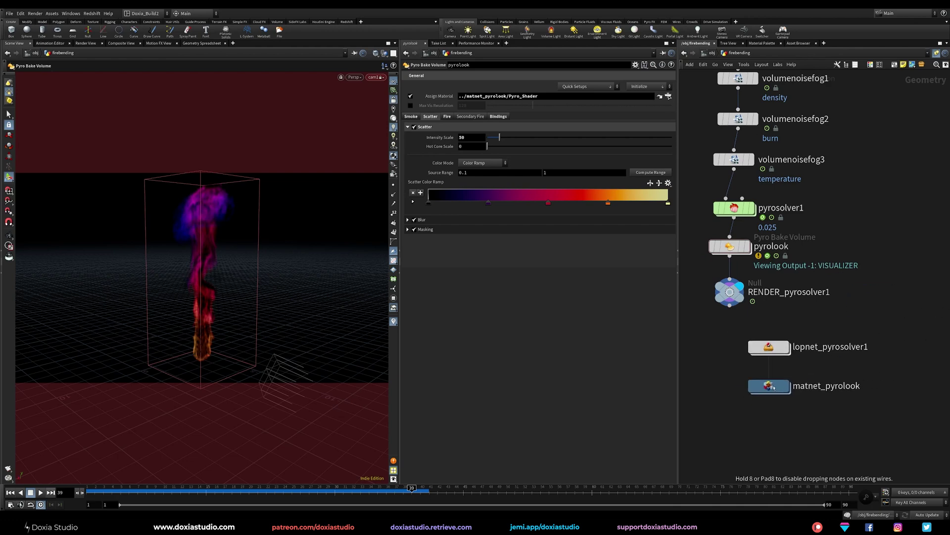
click(737, 247)
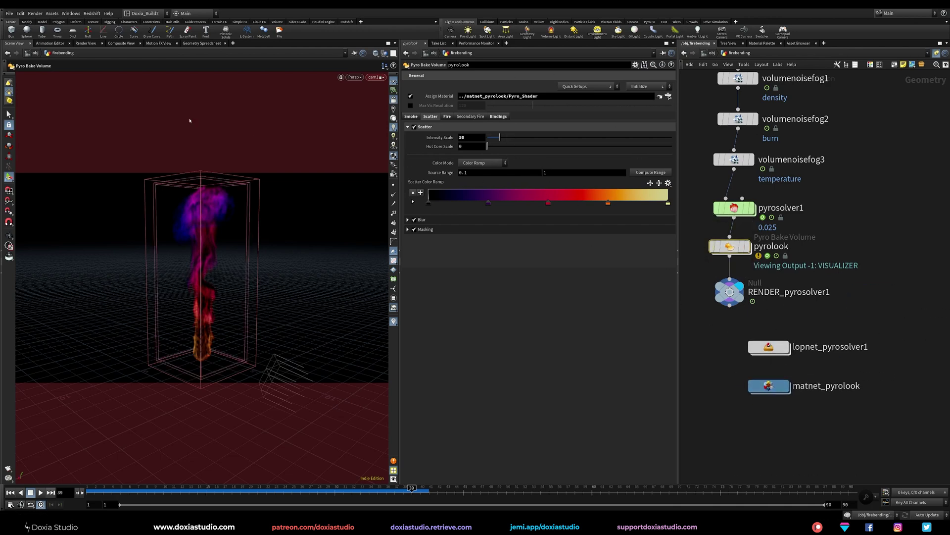
Set pyrolook's smoke density scale to 20 and start a new render of the fire.
click(85, 43)
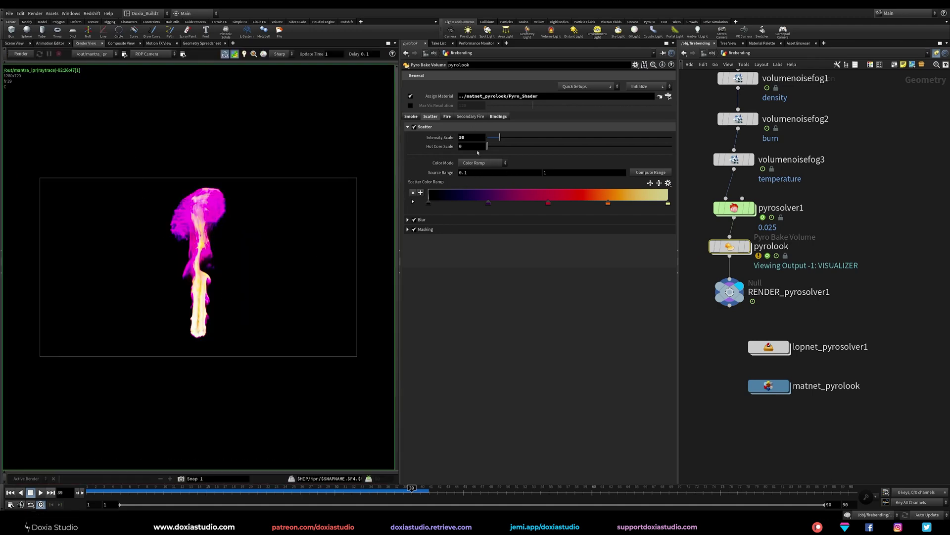
click(410, 116)
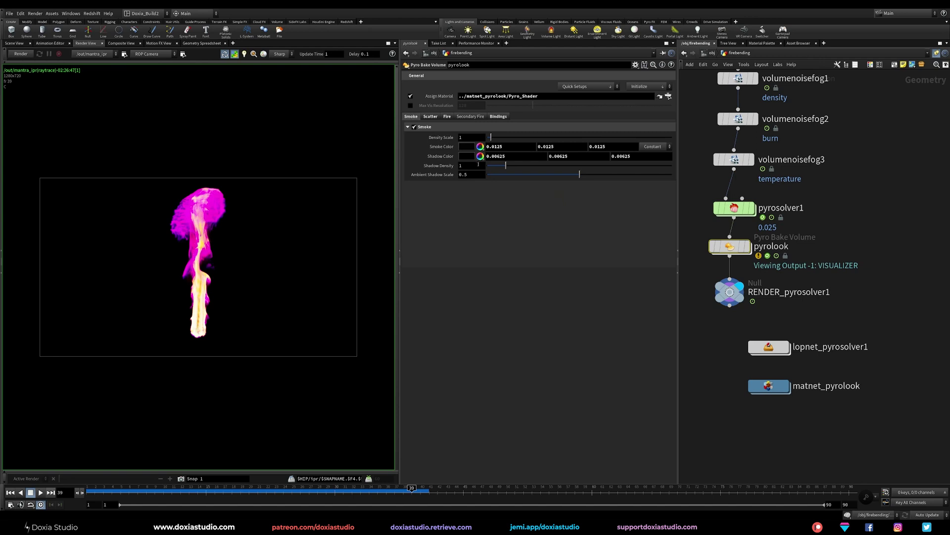
click(468, 138)
text(20)
key(Return)
click(14, 43)
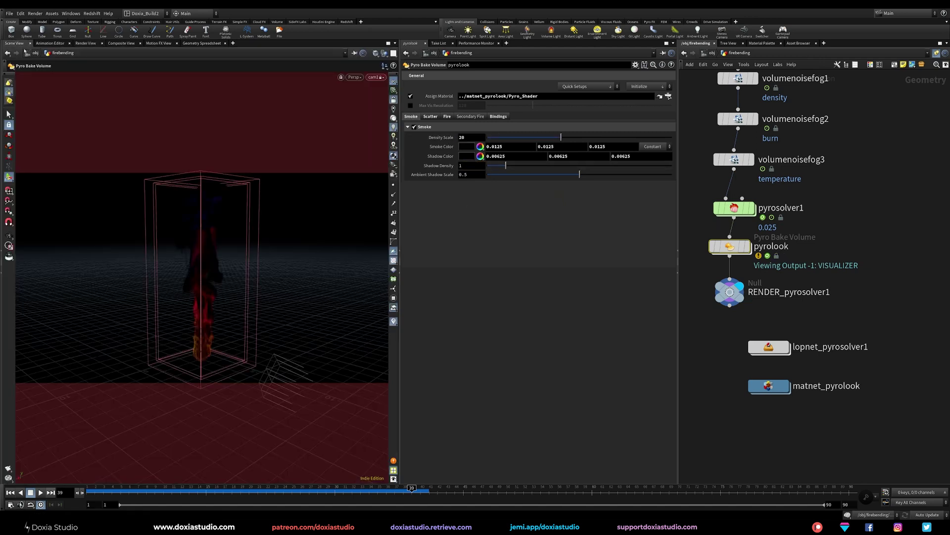
click(86, 44)
click(21, 53)
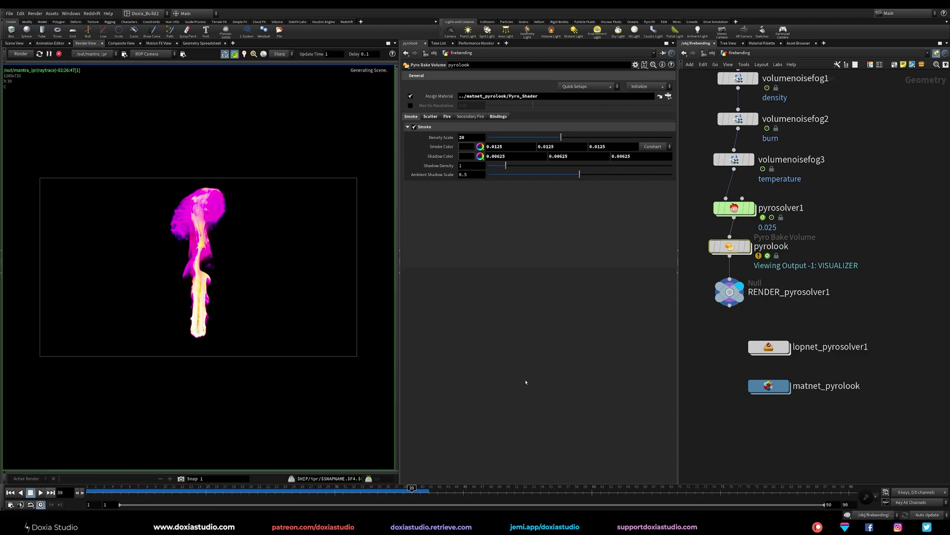
Save the scene as Firebending-01.
key(ctrl+s)
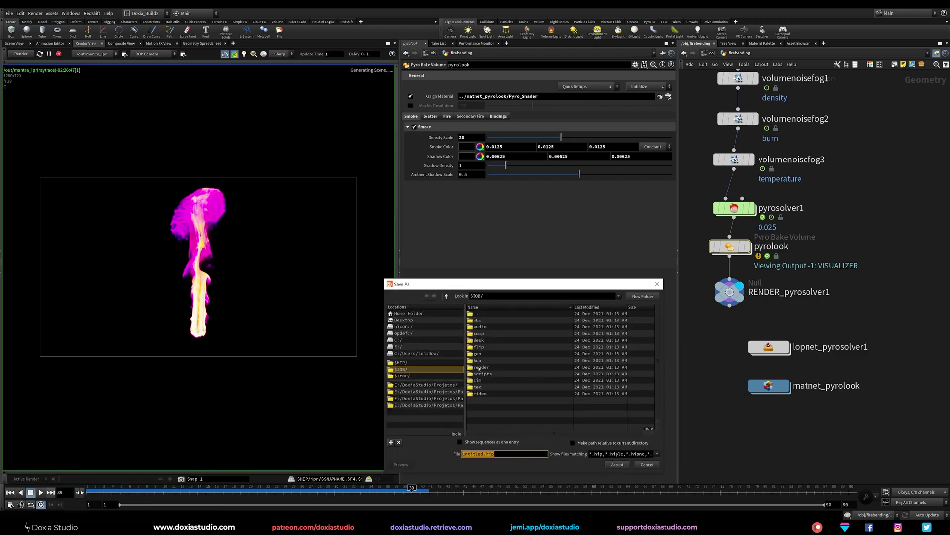
text(Firebending-01)
key(Return)
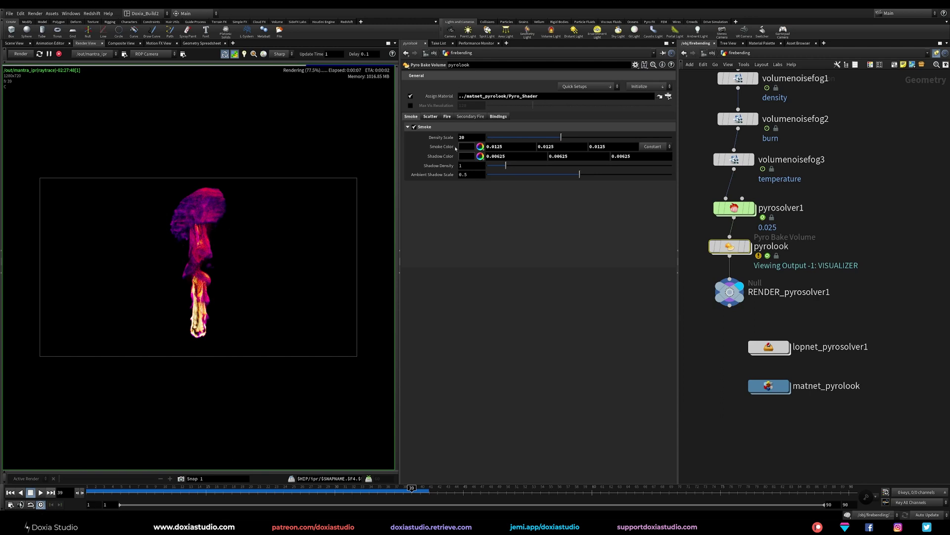
Try a scatter intensity scale of 20 on pyrolook and switch scatter off.
click(430, 116)
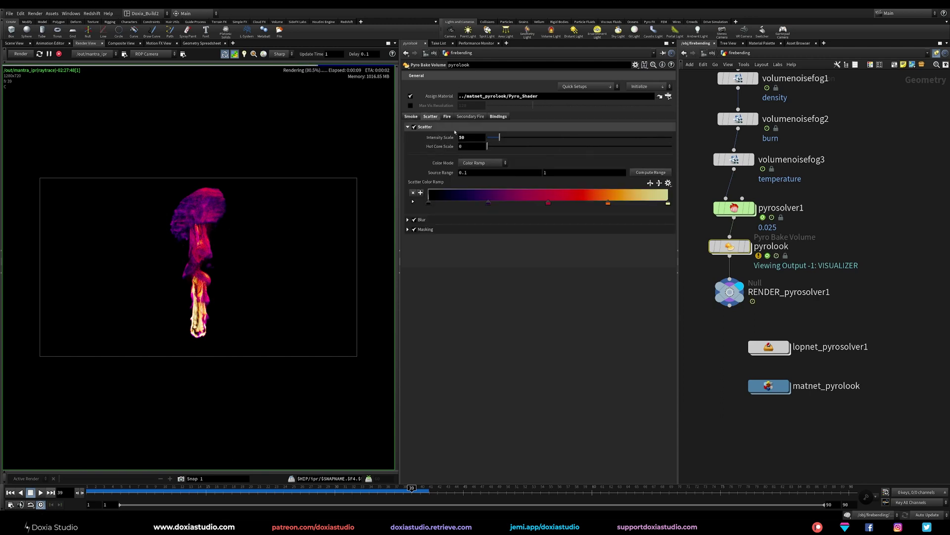
click(469, 137)
text(20)
key(Return)
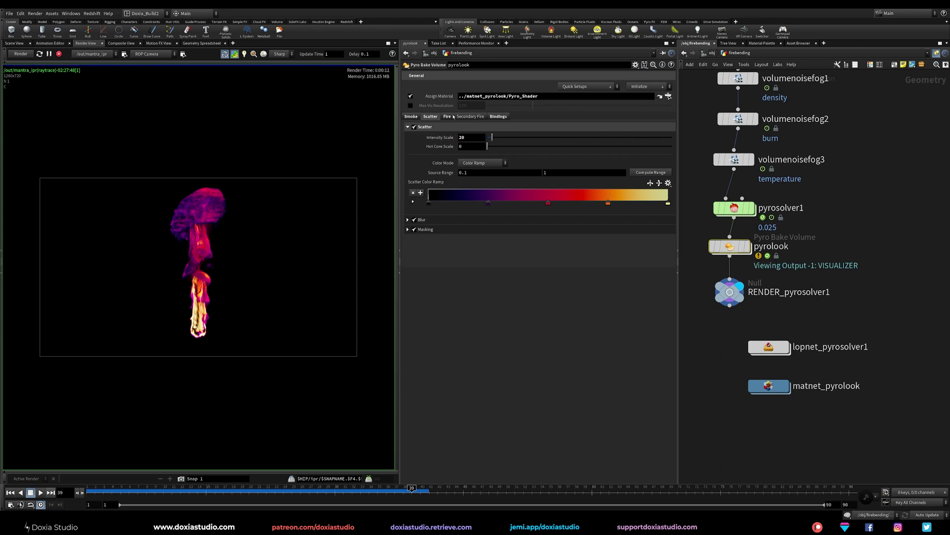
click(415, 127)
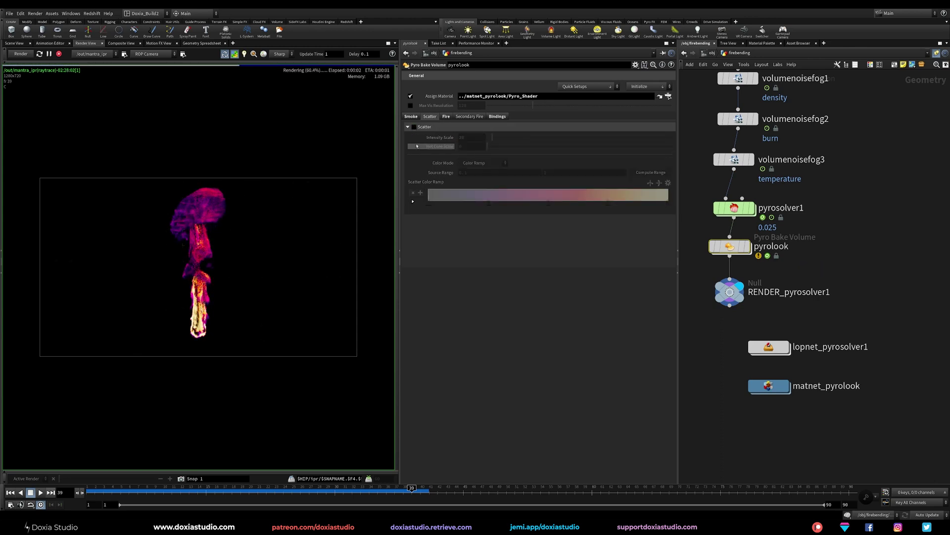
Try a fire intensity scale of 5 on pyrolook and settle on 20.
click(446, 117)
drag(466, 138, 450, 141)
text(5)
key(Return)
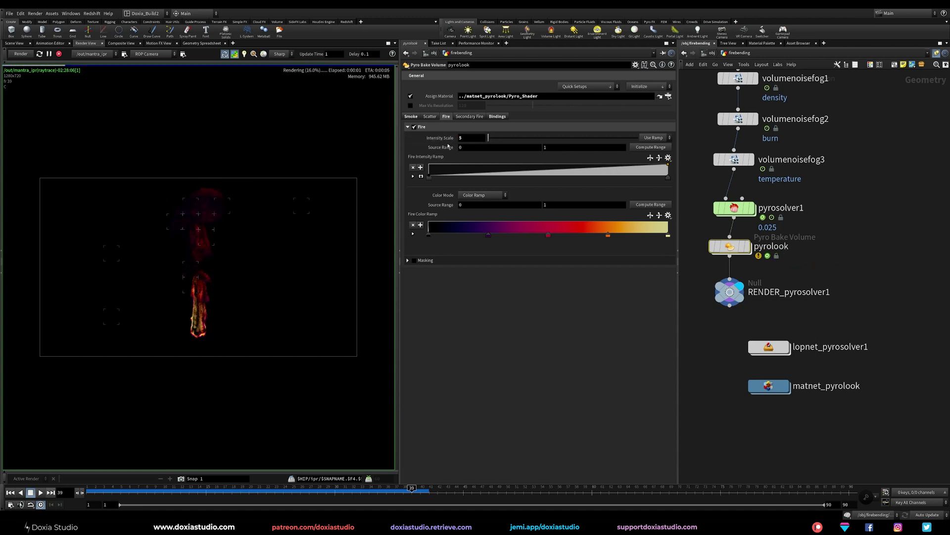
drag(465, 138, 430, 150)
text(20)
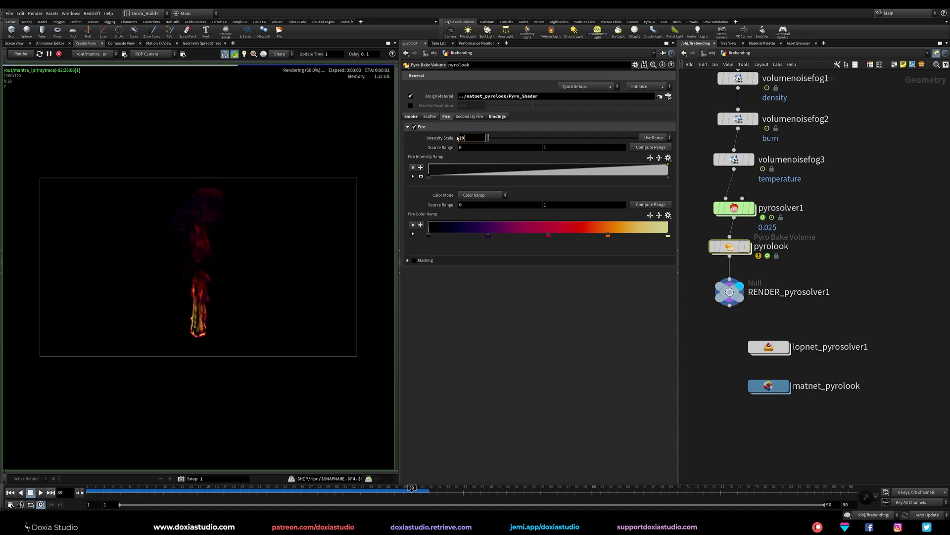
key(Return)
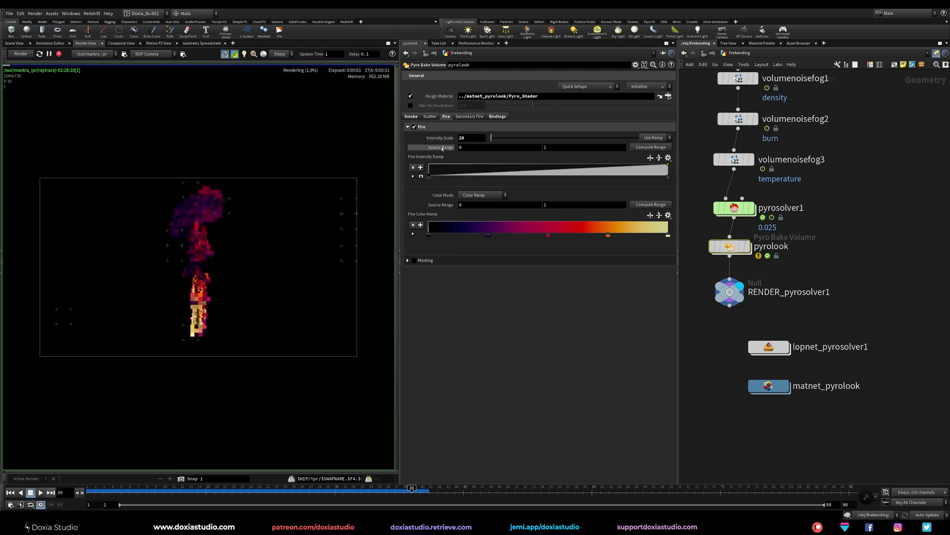
Re-enable scatter on pyrolook with a hot core scale of 18.8 and an intensity scale of 357.
click(431, 117)
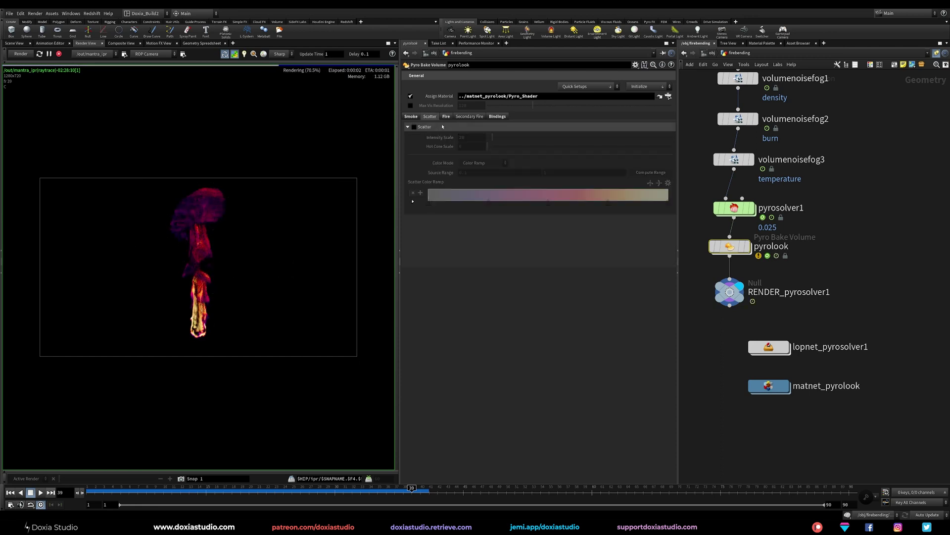
click(414, 127)
drag(465, 147, 452, 146)
text(1)
key(Return)
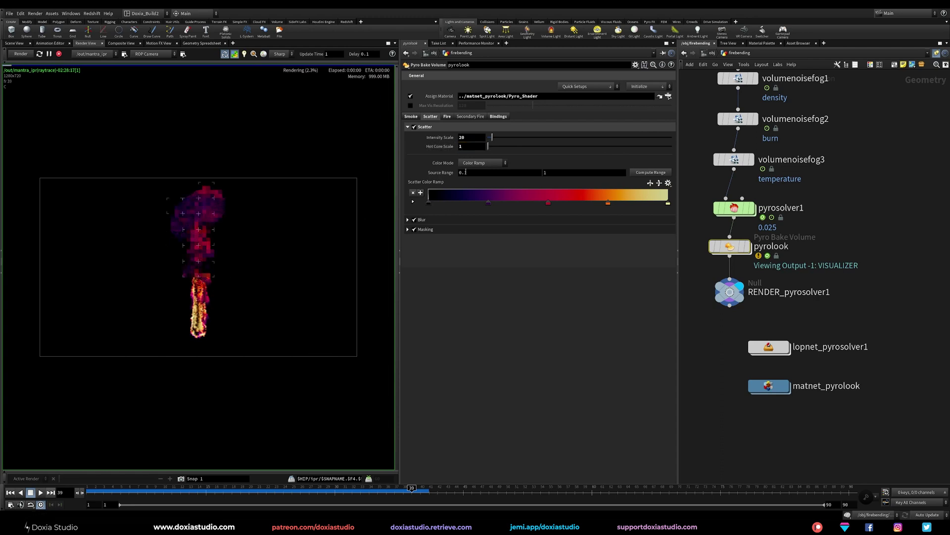
drag(493, 147, 502, 146)
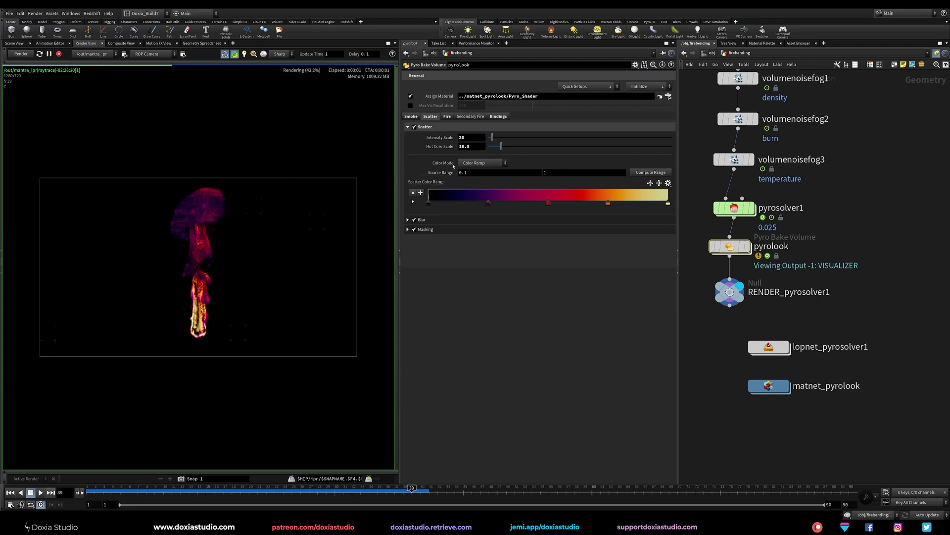
drag(500, 138, 546, 143)
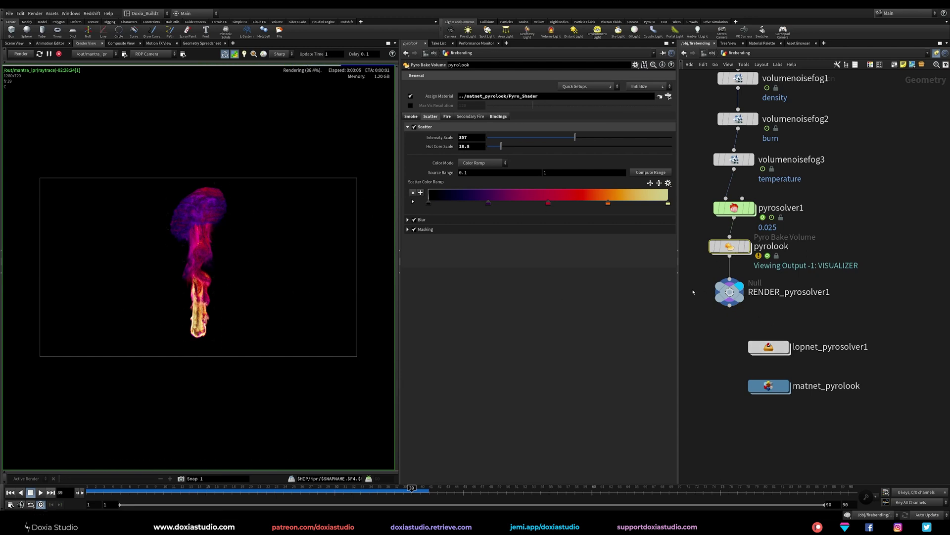
Move the locked camera closer to the fire column and check the new framing in the Mantra render.
drag(725, 249, 730, 251)
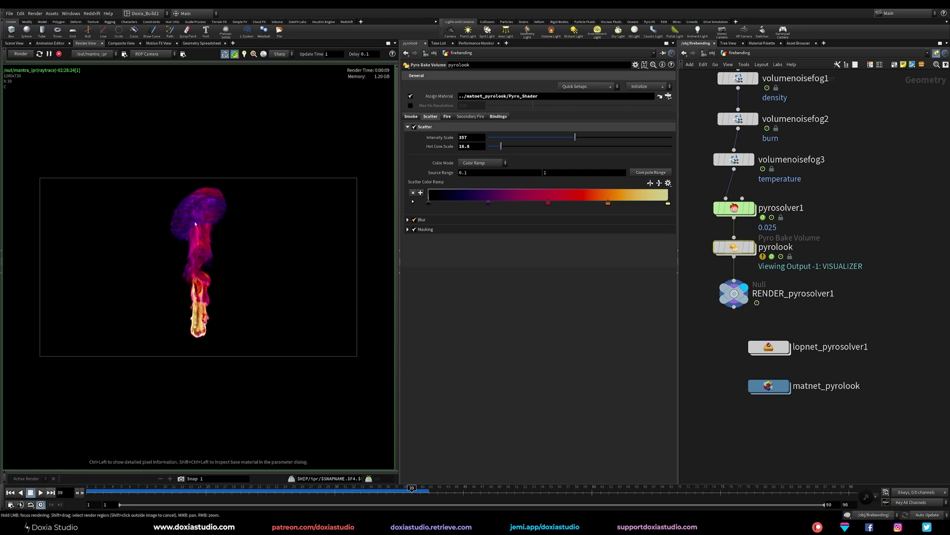
click(14, 43)
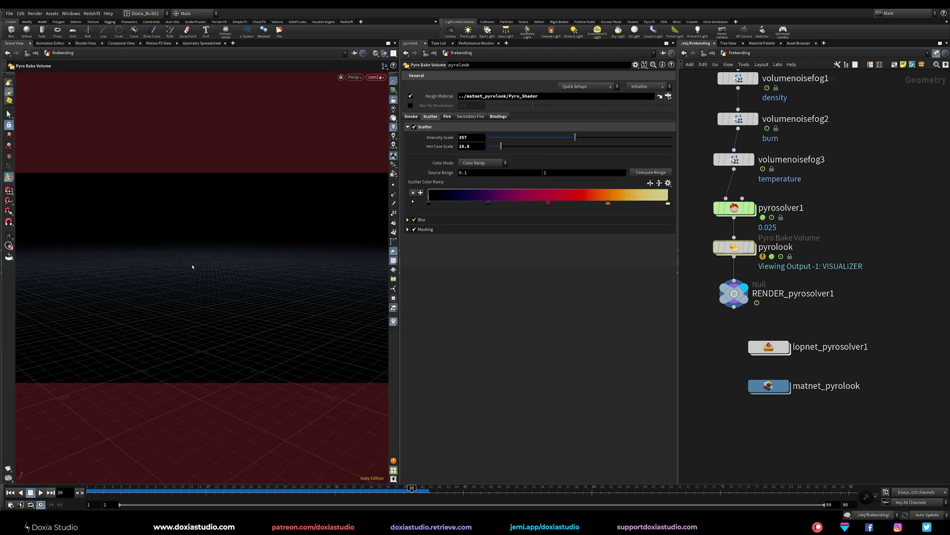
alt+right_drag(193, 266, 251, 264)
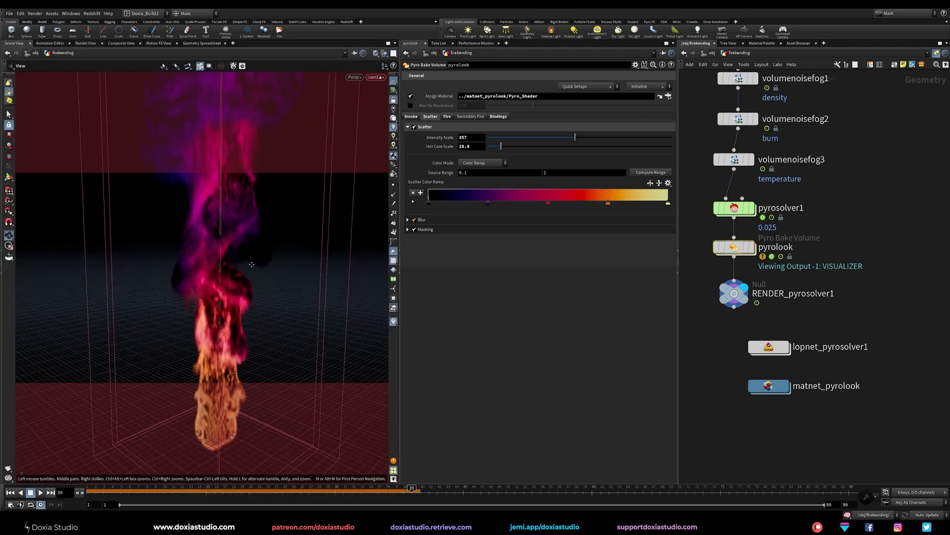
drag(252, 265, 179, 266)
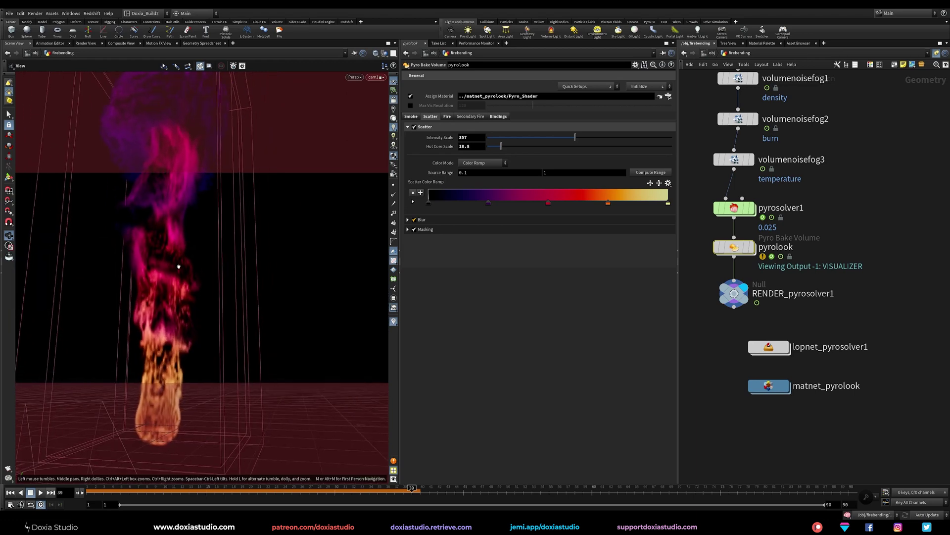
key(Return)
click(84, 43)
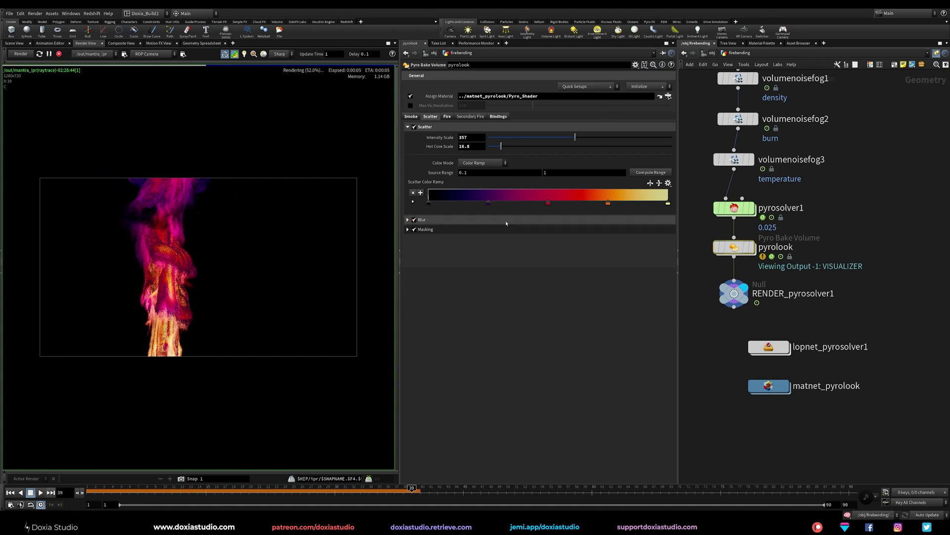
Unlock the camera from the 3D view and view the whole fire column from outside the camera.
click(14, 43)
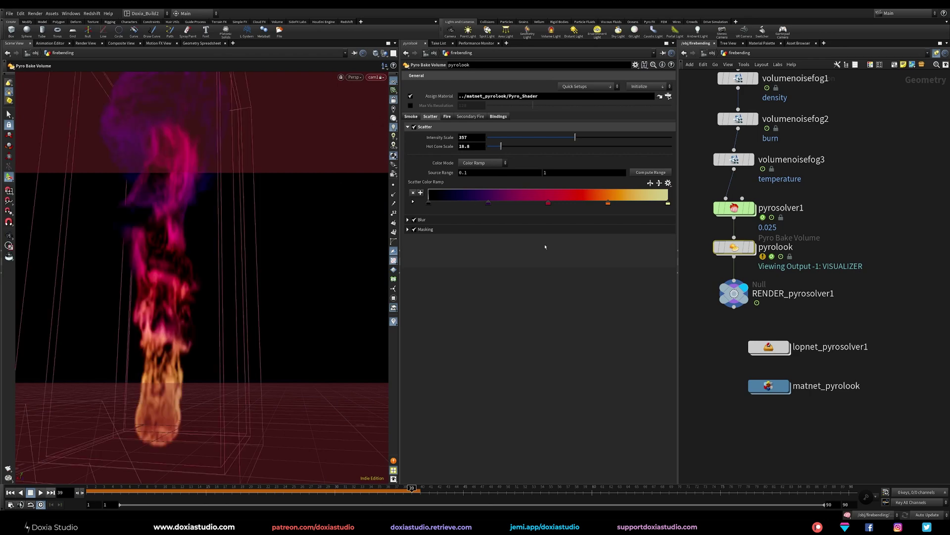
click(394, 99)
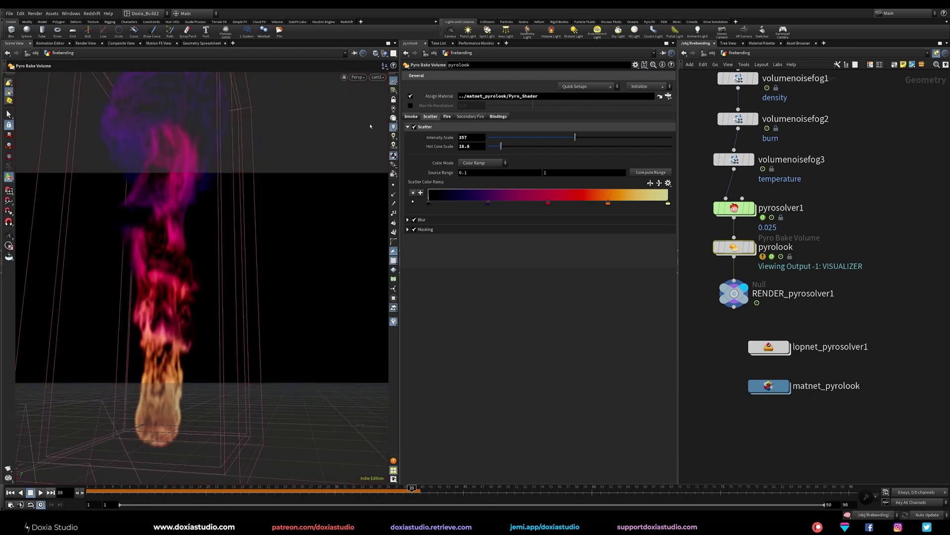
alt+right_drag(285, 266, 246, 280)
alt+drag(246, 280, 295, 263)
Initialize the pyrolook node with the Blackbody Flame preset and display the RENDER_pyrosolver1 output.
click(752, 208)
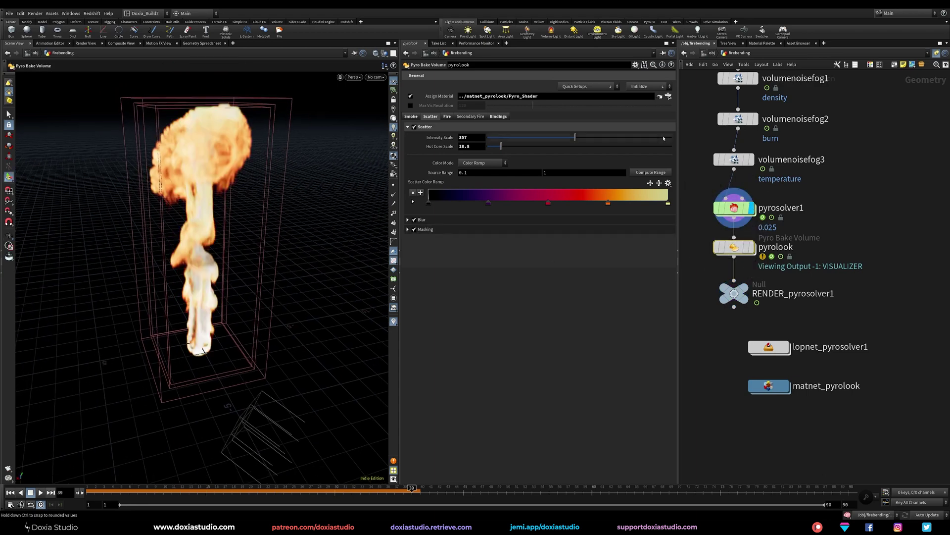
drag(736, 244, 736, 242)
click(653, 87)
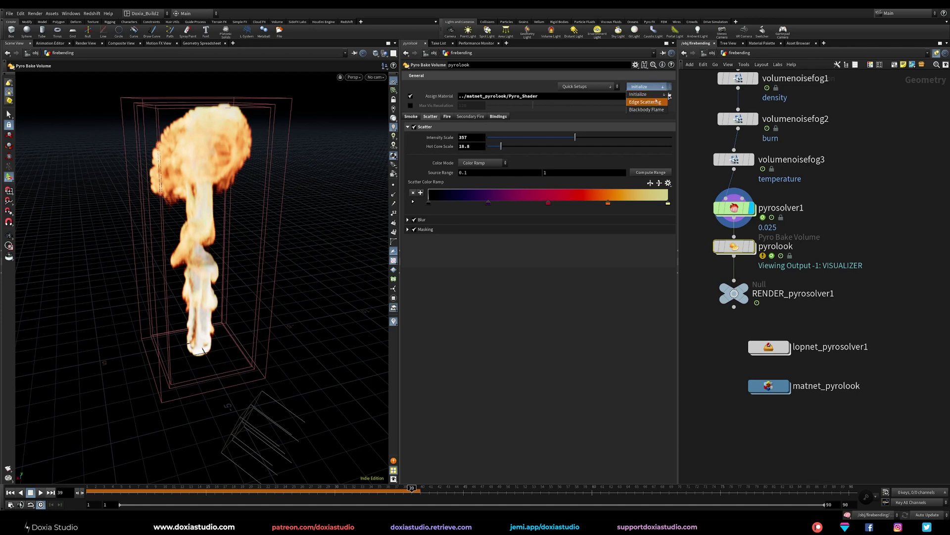
click(646, 106)
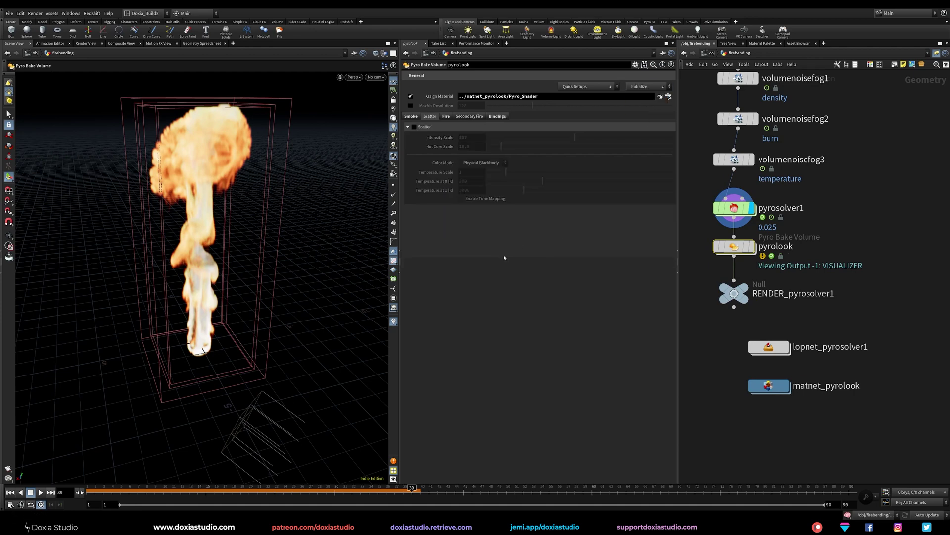
click(445, 117)
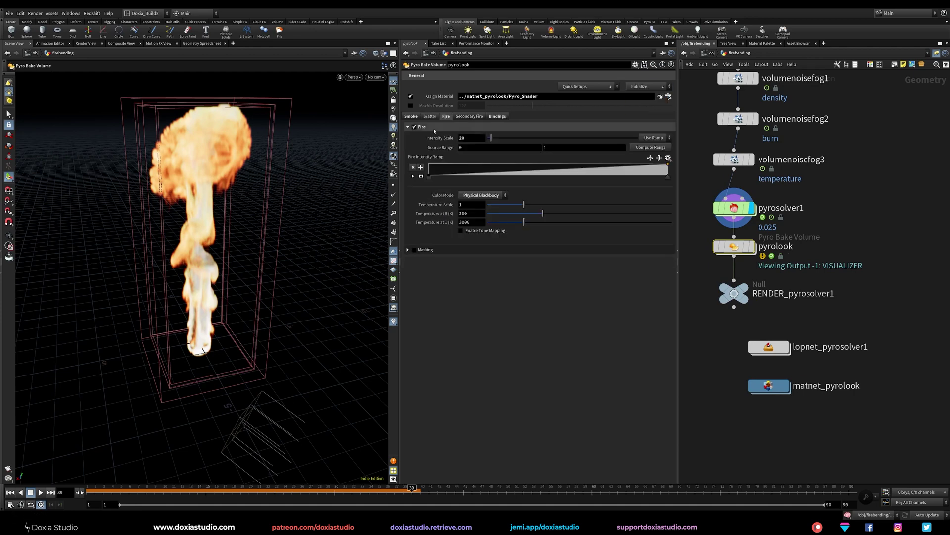
click(744, 287)
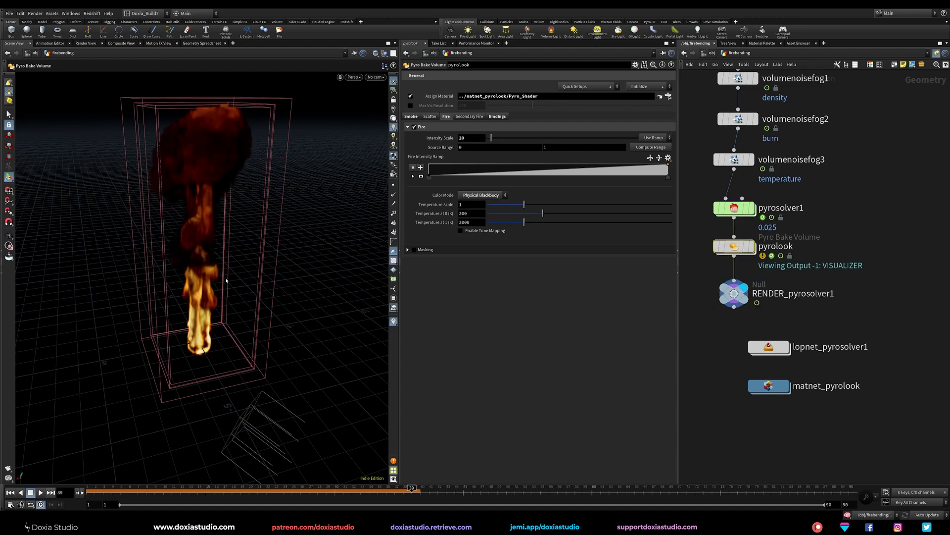
Check the blackbody flame in the Mantra render, stop rendering, and return to the 3D scene view.
alt+drag(185, 308, 181, 273)
click(86, 43)
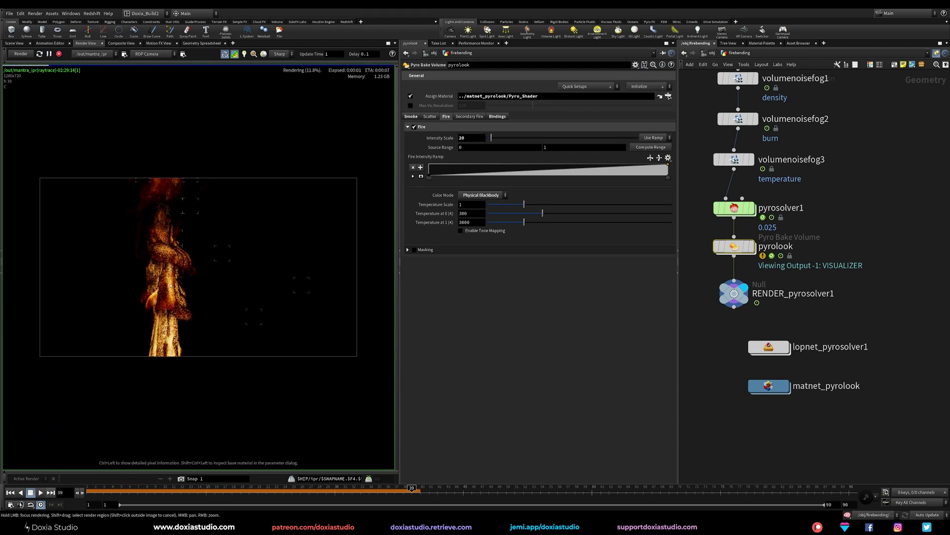
click(59, 53)
click(14, 44)
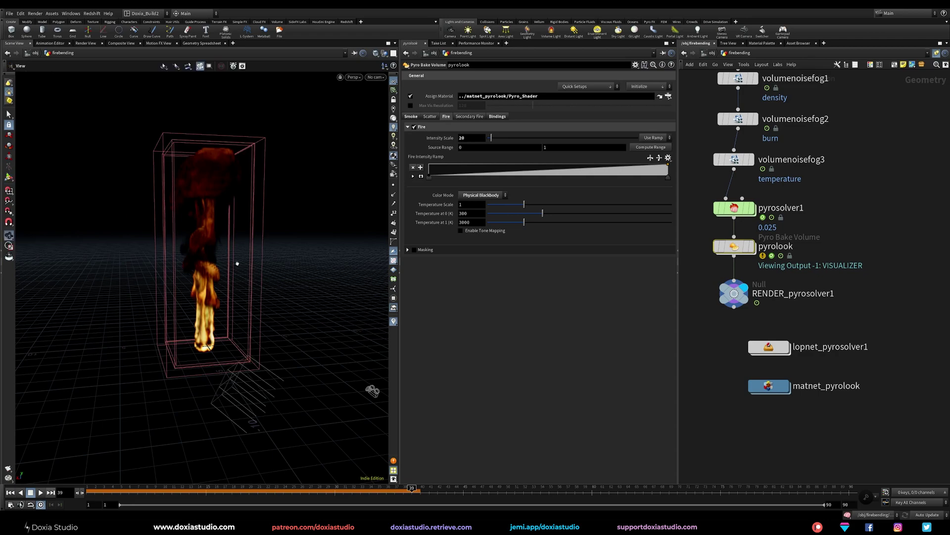
drag(351, 373, 299, 409)
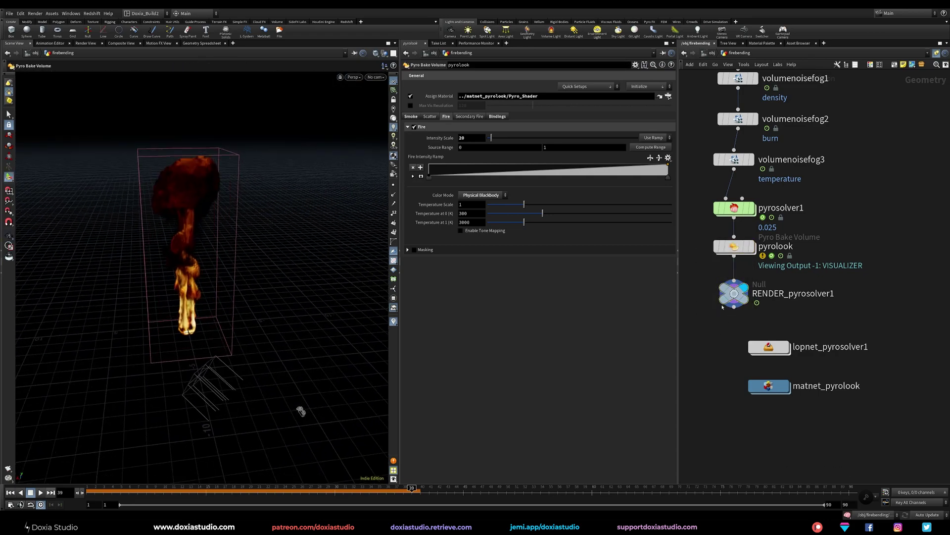
Move the RENDER_pyrosolver1, lopnet_pyrosolver1 and matnet_pyrolook nodes down to make room below pyrolook, and display pyrolook.
drag(735, 293, 694, 346)
drag(821, 325, 759, 407)
drag(768, 346, 804, 393)
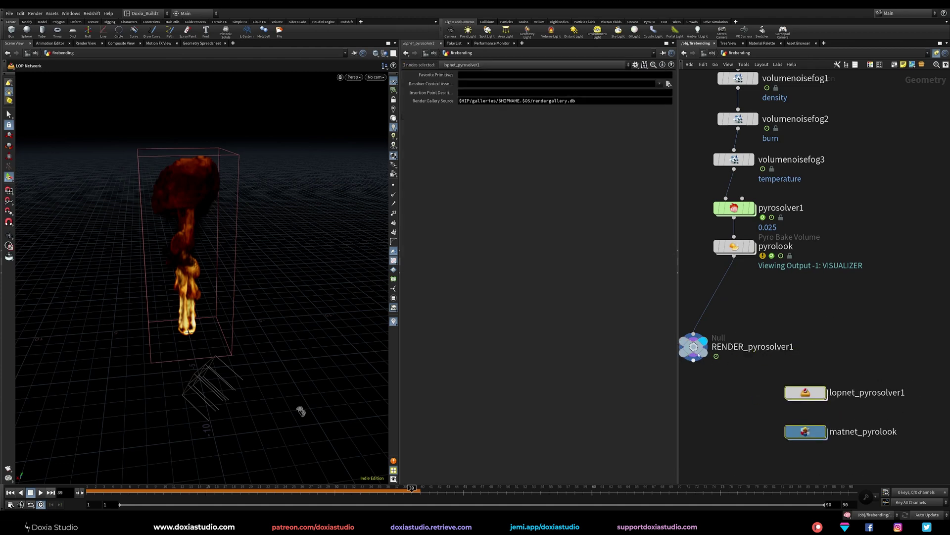
drag(697, 349, 726, 371)
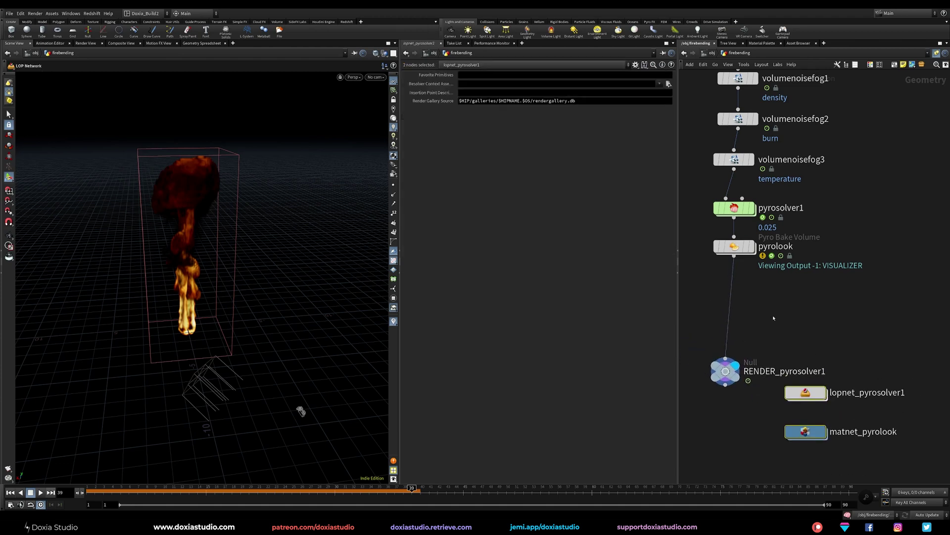
click(733, 246)
click(752, 246)
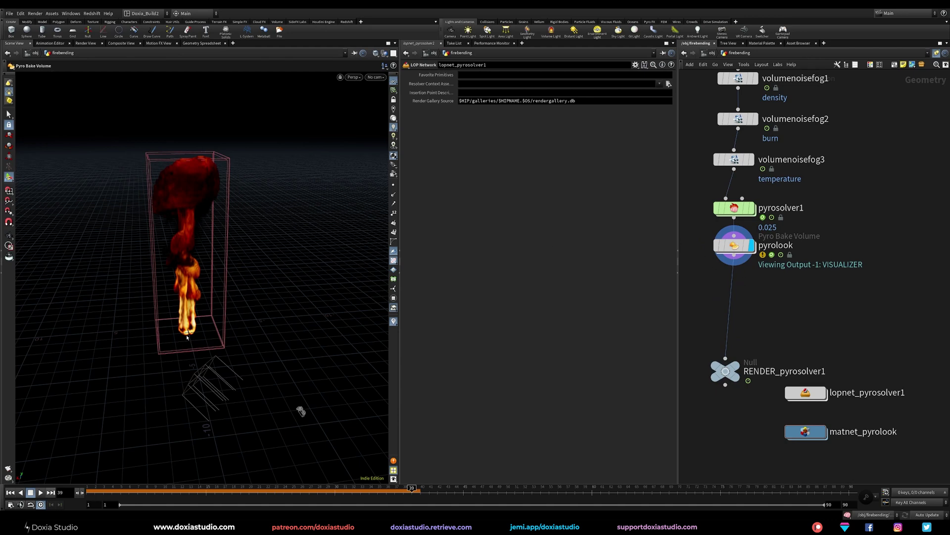
Add a Volume Deform setup with its Lattice from Volume node below pyrolook, and move the lopnet and matnet nodes out of the way.
key(Escape)
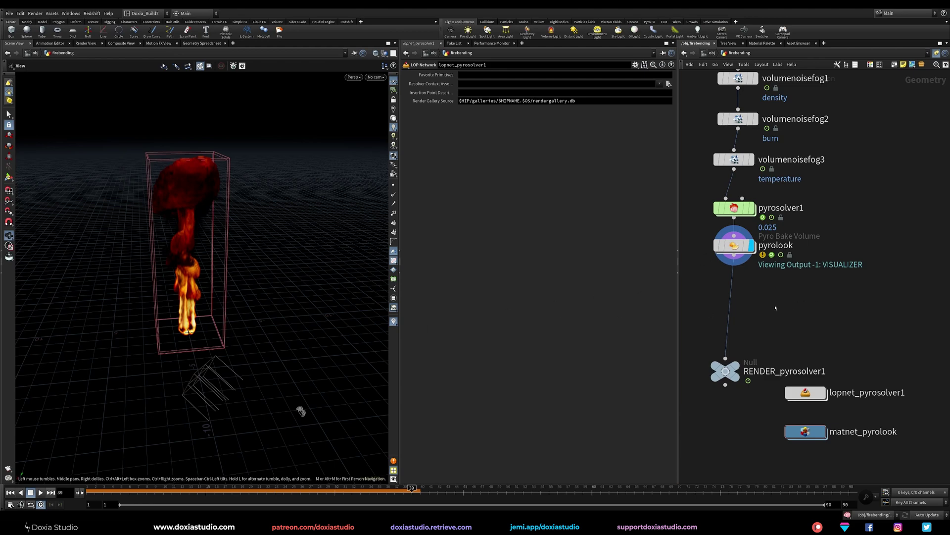
key(Tab)
text(vol)
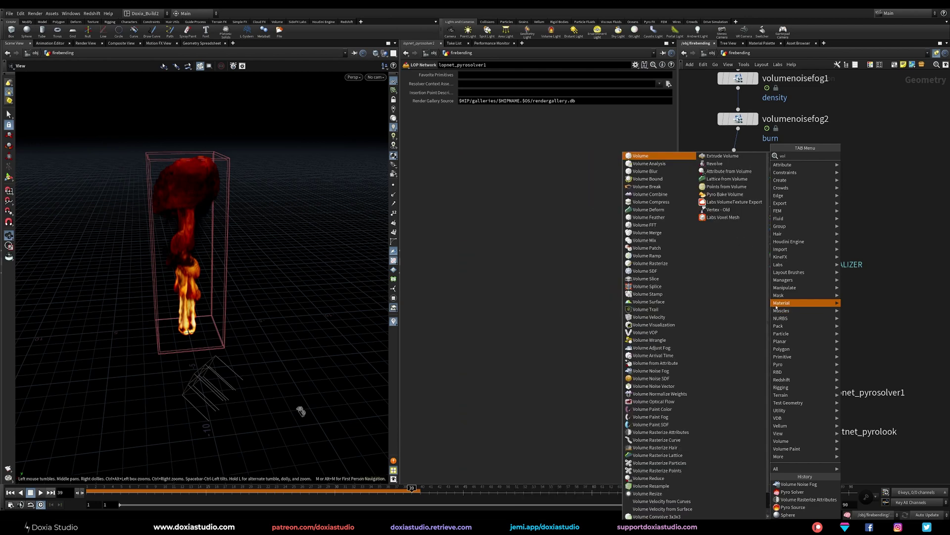
text(ume de)
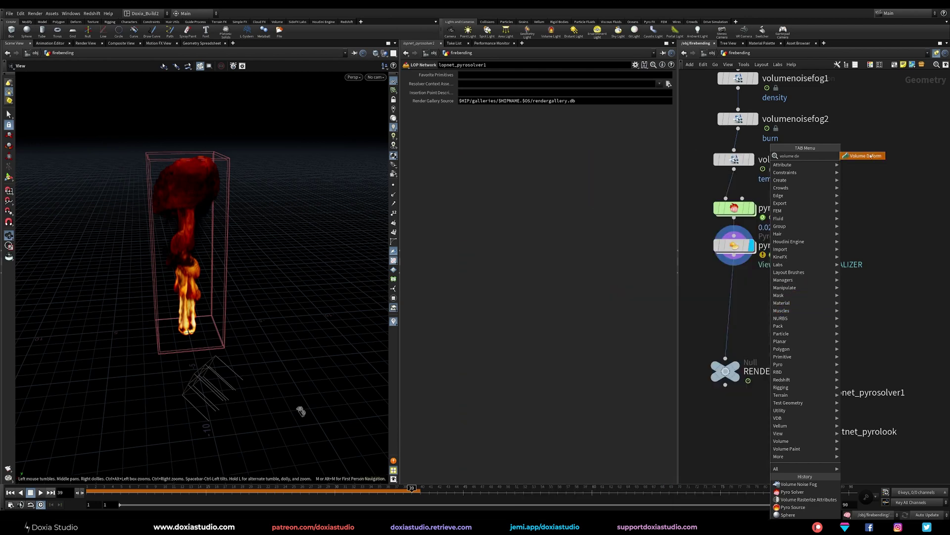
key(Return)
click(775, 305)
drag(733, 331, 733, 359)
drag(778, 306, 768, 313)
drag(867, 343, 787, 405)
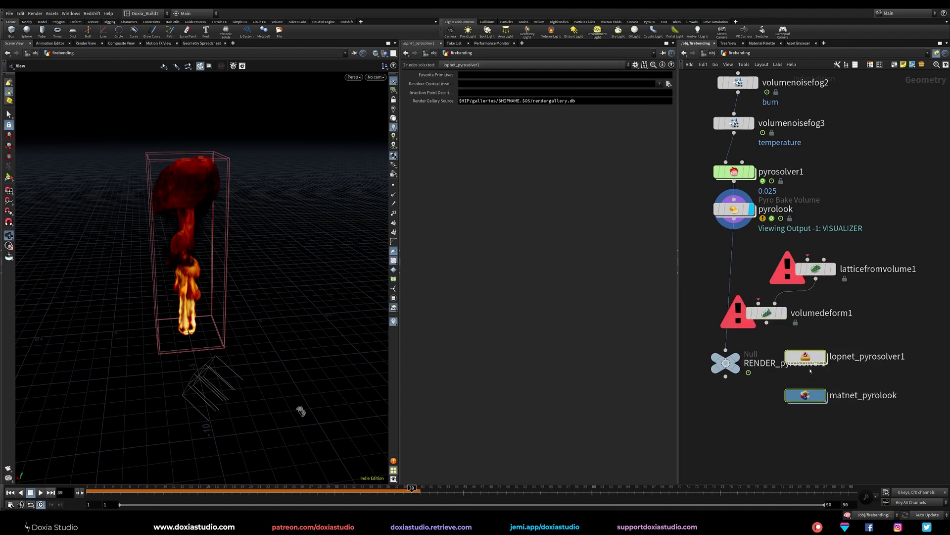
drag(805, 357, 896, 376)
Connect pyrolook to latticefromvolume1, inspect the lattice, and insert volumedeform1 between pyrolook and RENDER_pyrosolver1.
middle_drag(861, 295, 836, 315)
drag(783, 278, 710, 246)
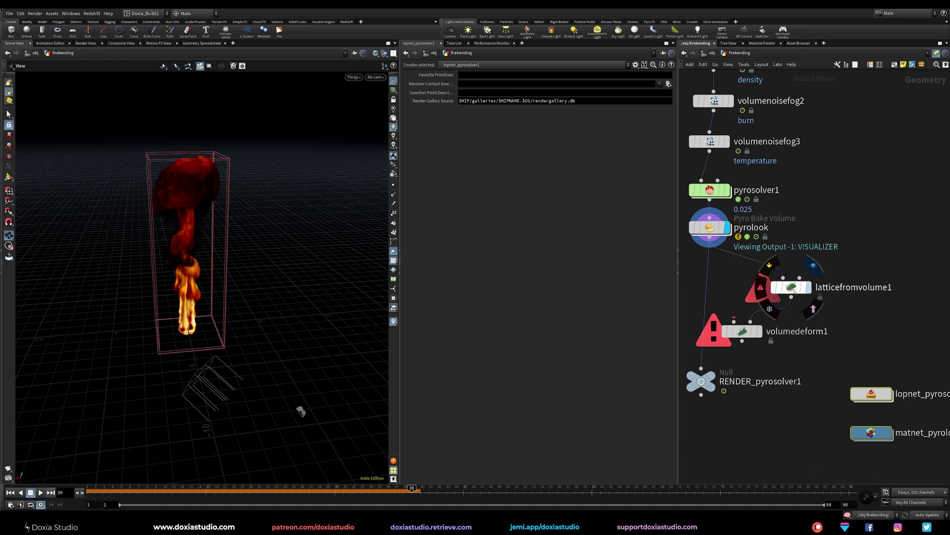
click(809, 287)
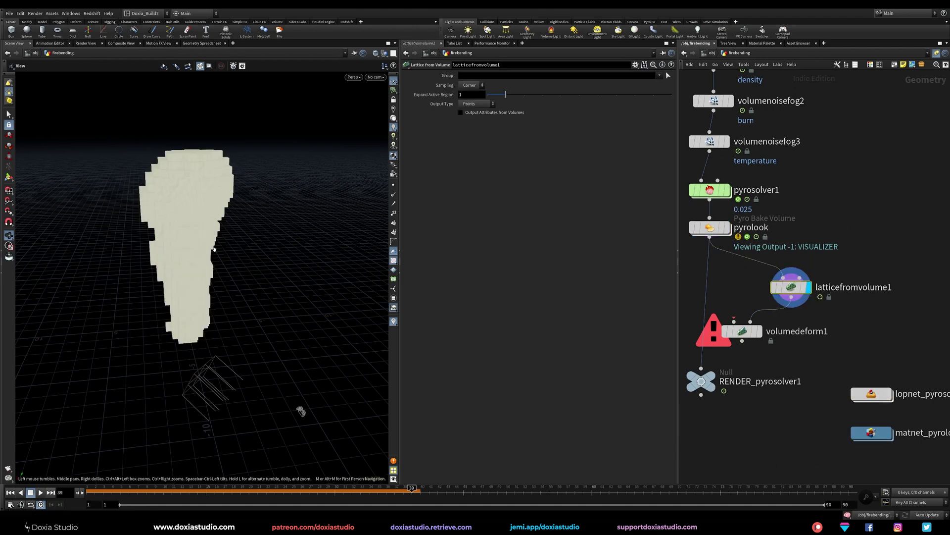
alt+right_drag(172, 278, 213, 297)
alt+drag(213, 297, 218, 272)
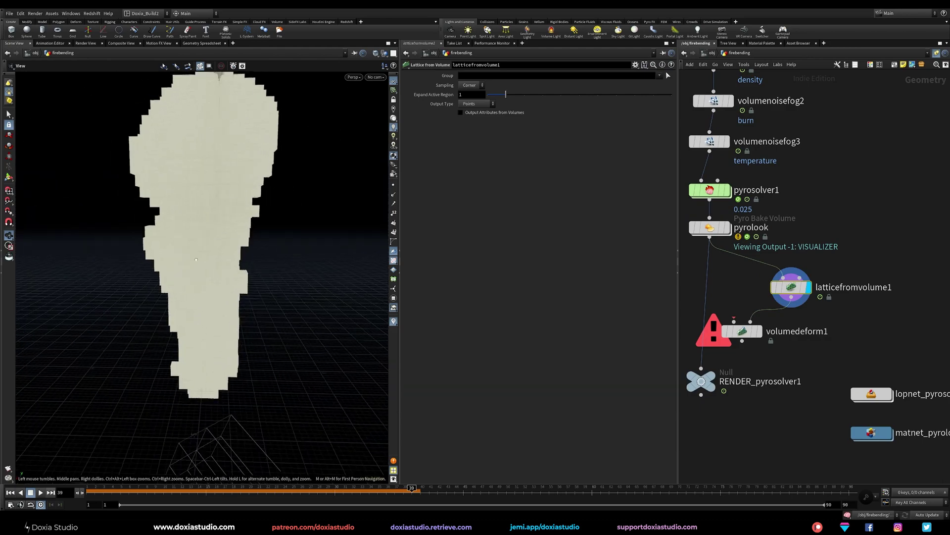
middle_drag(848, 190, 888, 216)
mouse_move(784, 356)
mouse_down()
mouse_move(773, 352)
mouse_move(750, 261)
mouse_move(742, 392)
mouse_move(767, 353)
mouse_up()
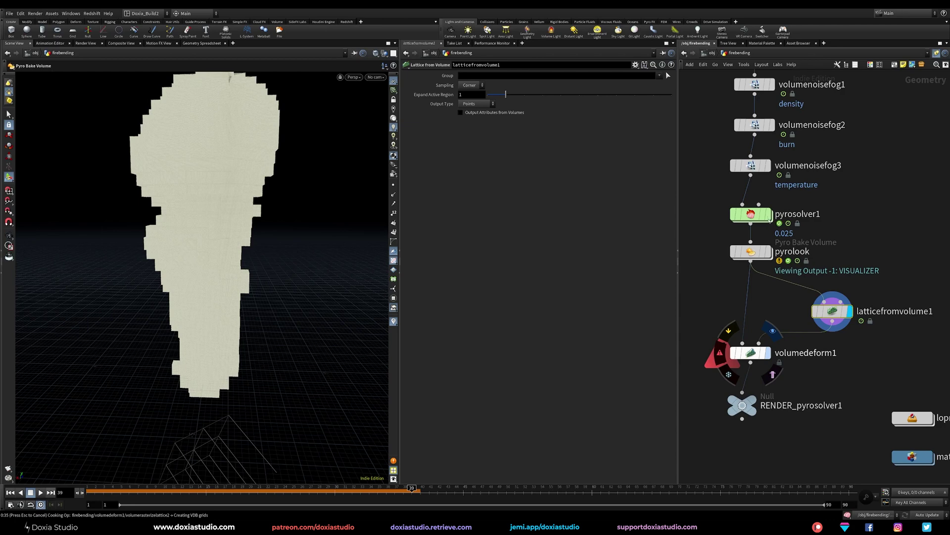
Display pyrosolver1, set its voxel size to 0.1, and rerun the simulation from the first frame to frame 45.
click(768, 214)
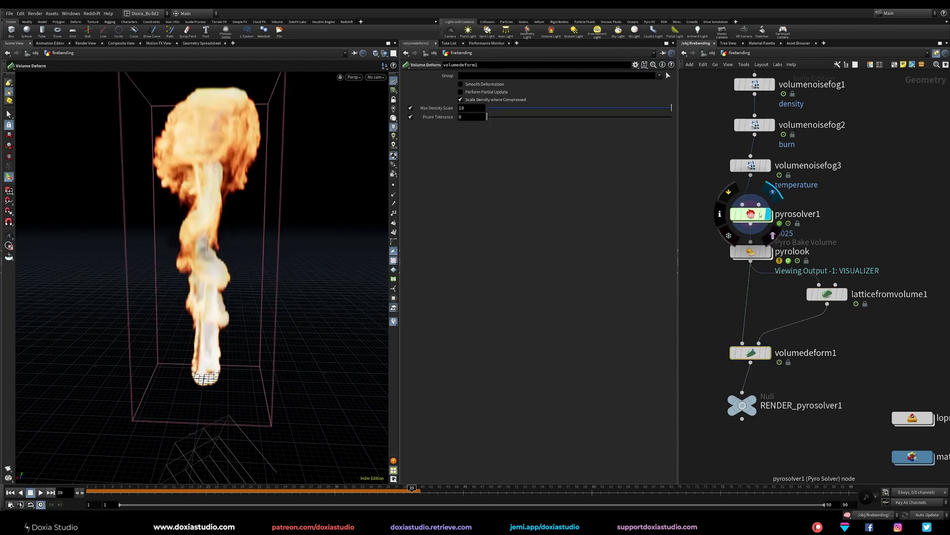
drag(702, 200, 766, 225)
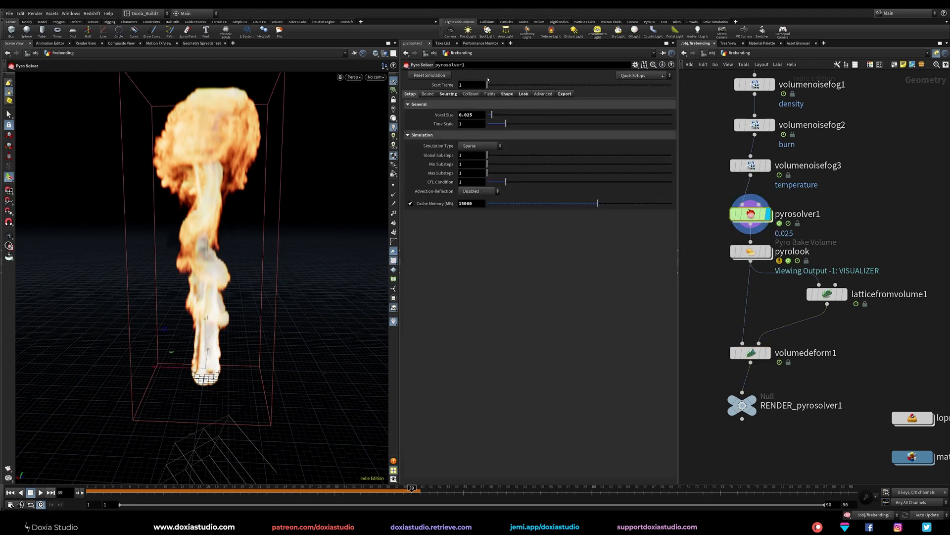
double_click(479, 115)
text(0.1)
key(Return)
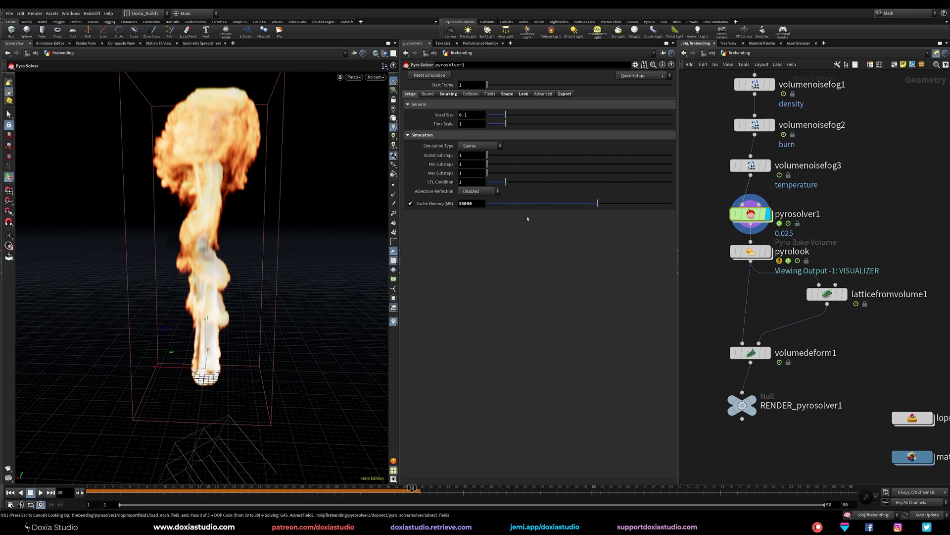
click(10, 492)
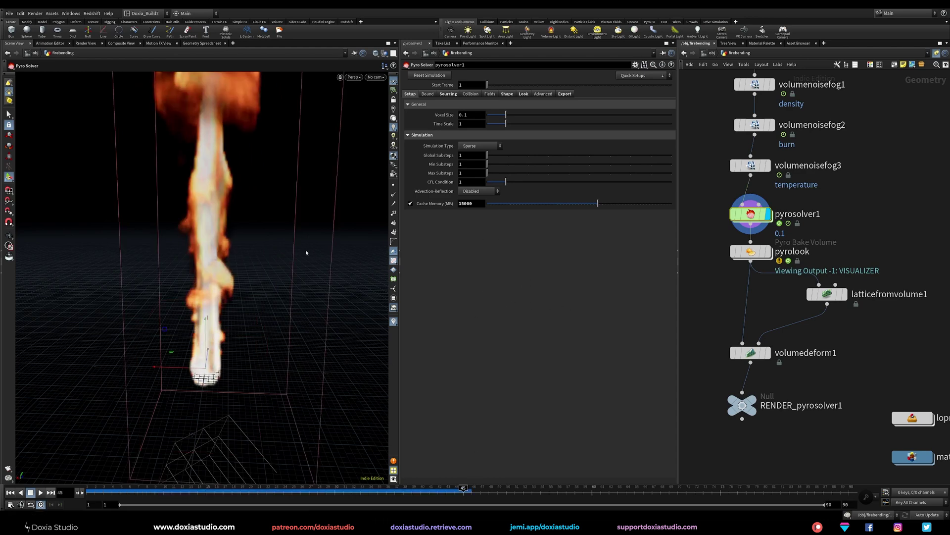
scroll(299, 267, down, 3)
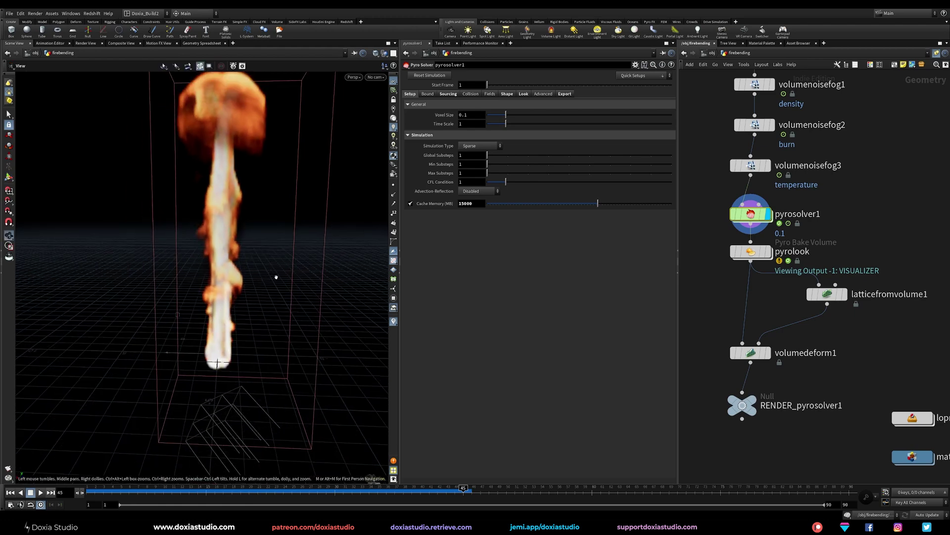
Display pyrolook and set its smoke Density Scale to 2.
click(741, 250)
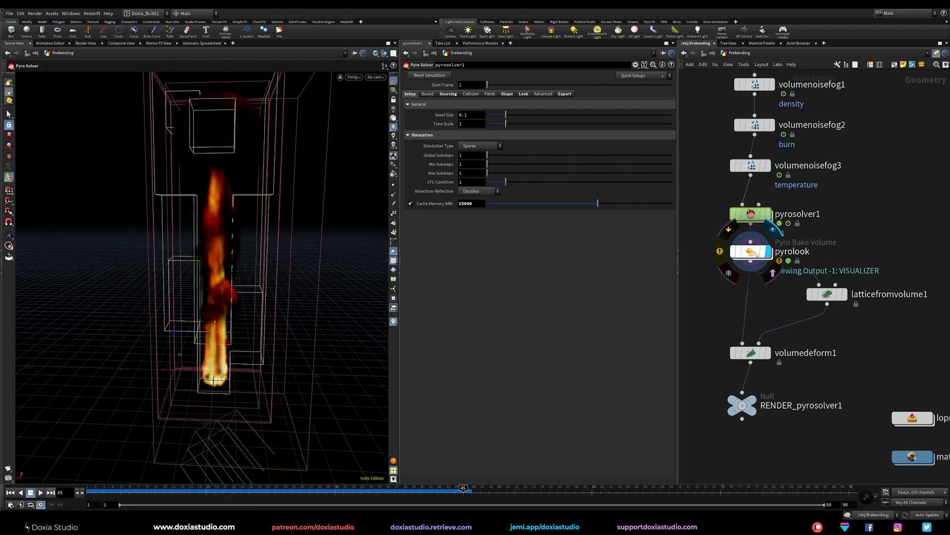
click(747, 249)
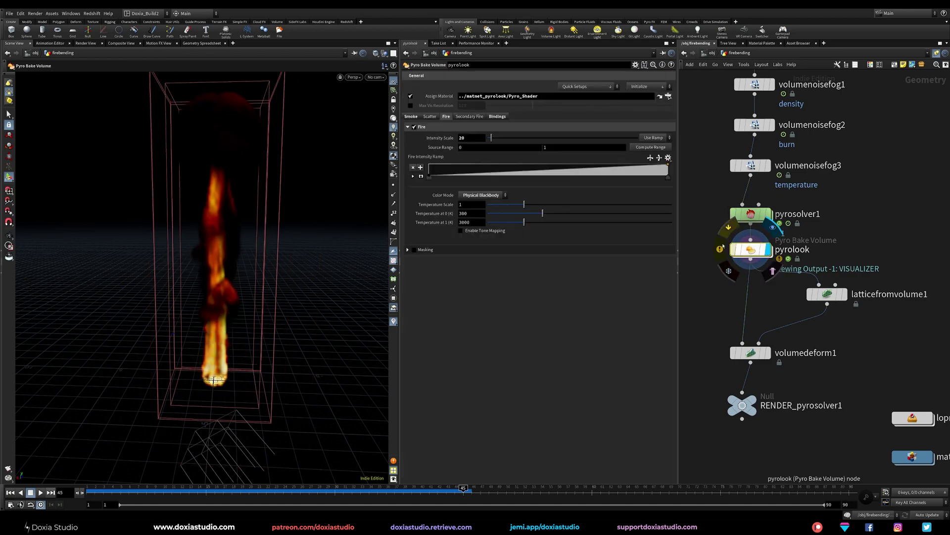
drag(475, 137, 449, 137)
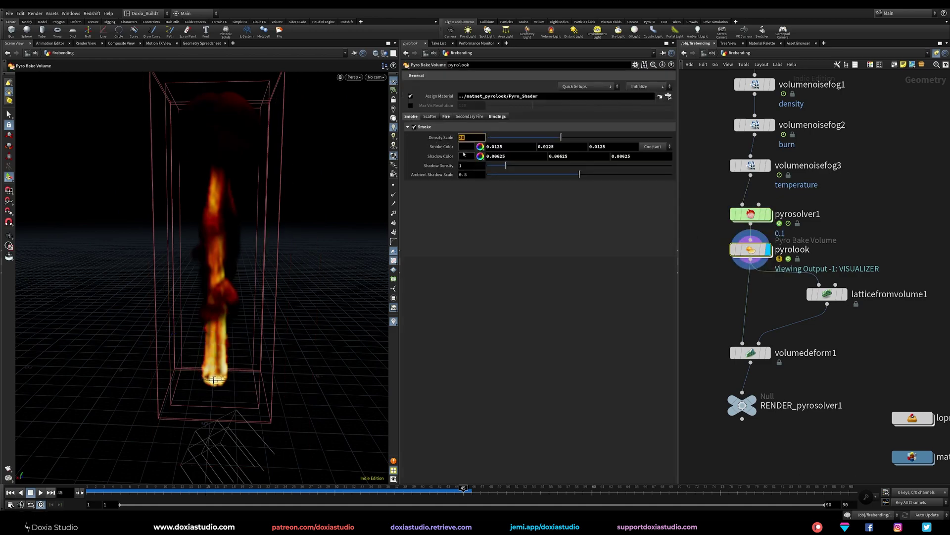
text(2)
key(Return)
alt+drag(283, 265, 208, 263)
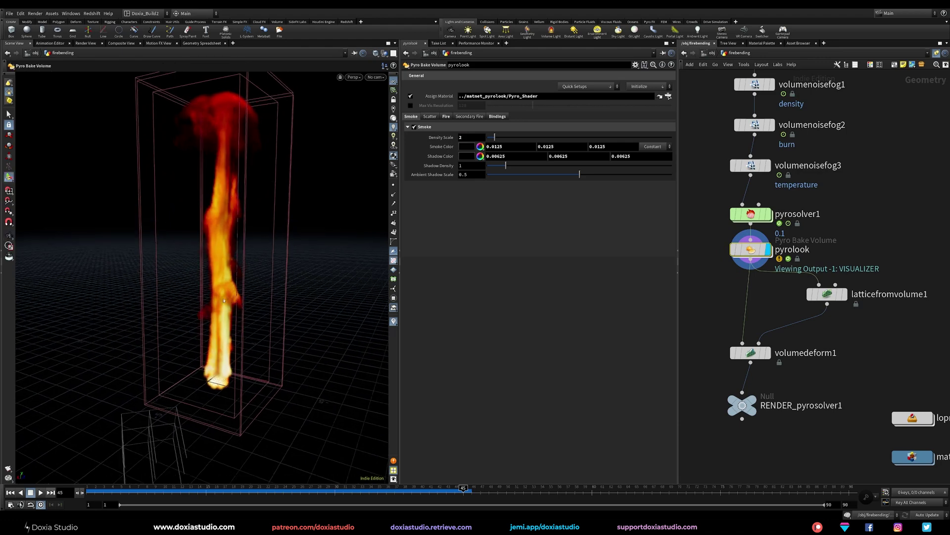
Display latticefromvolume1 and examine its points in the viewport and its node information.
click(844, 294)
drag(832, 297, 830, 301)
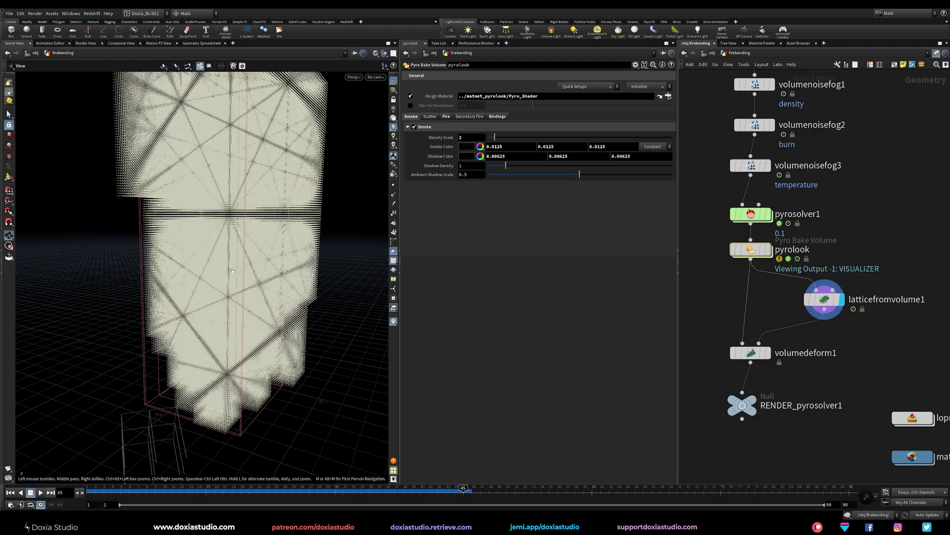
alt+right_drag(210, 292, 181, 298)
alt+drag(180, 298, 188, 250)
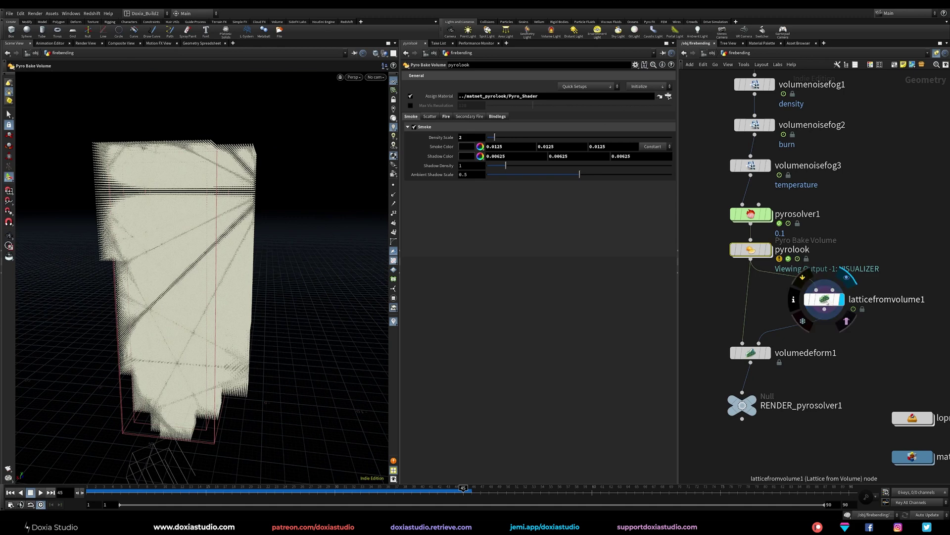
click(801, 302)
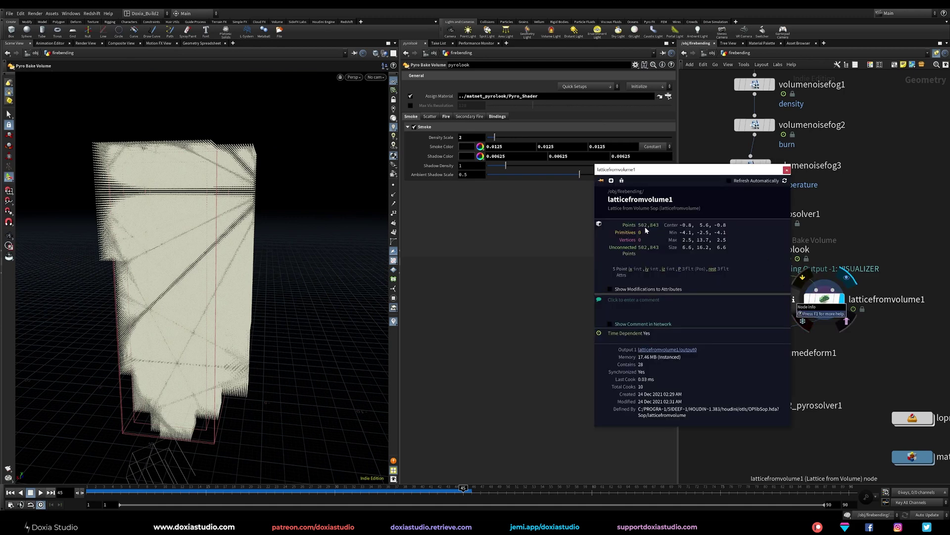
click(879, 329)
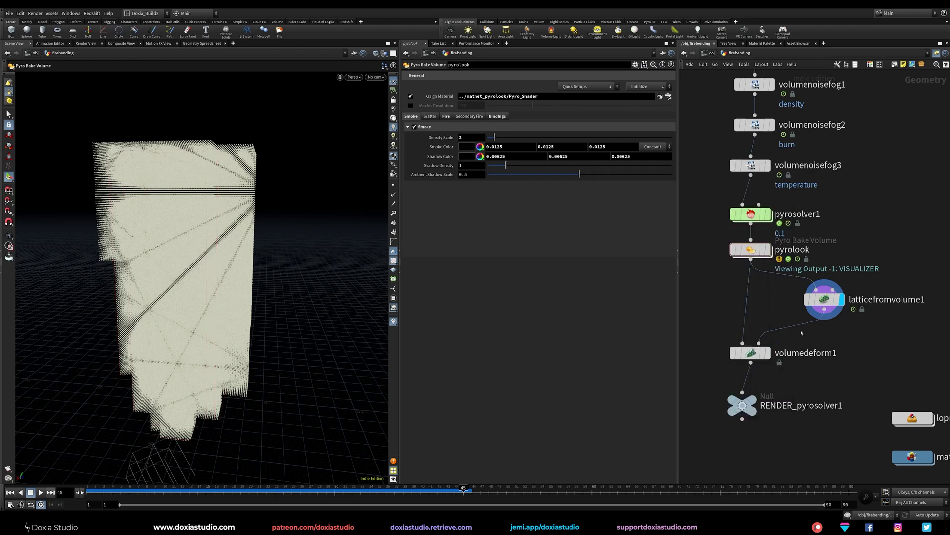
Insert a Bend node between latticefromvolume1 and volumedeform1 and align it below the lattice node.
drag(757, 352, 757, 362)
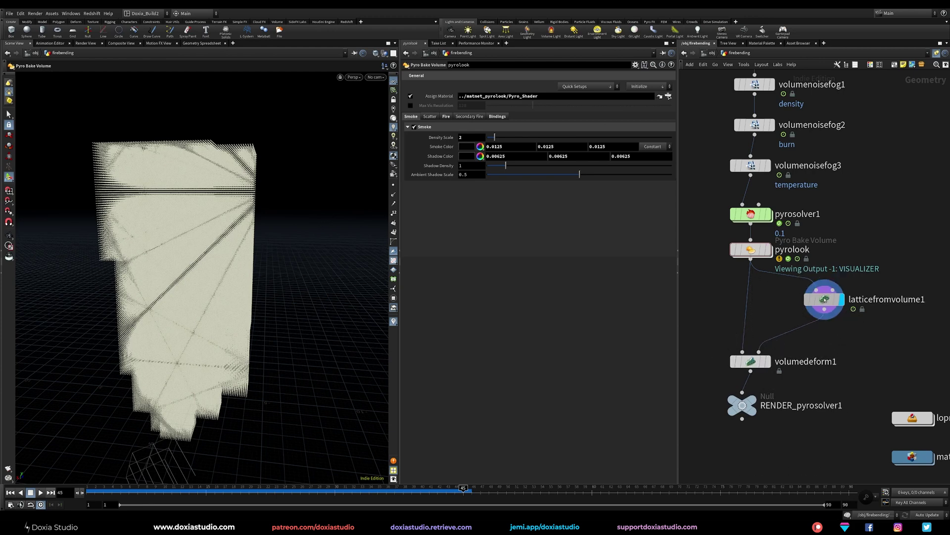
drag(825, 300, 821, 299)
key(Tab)
text(bend)
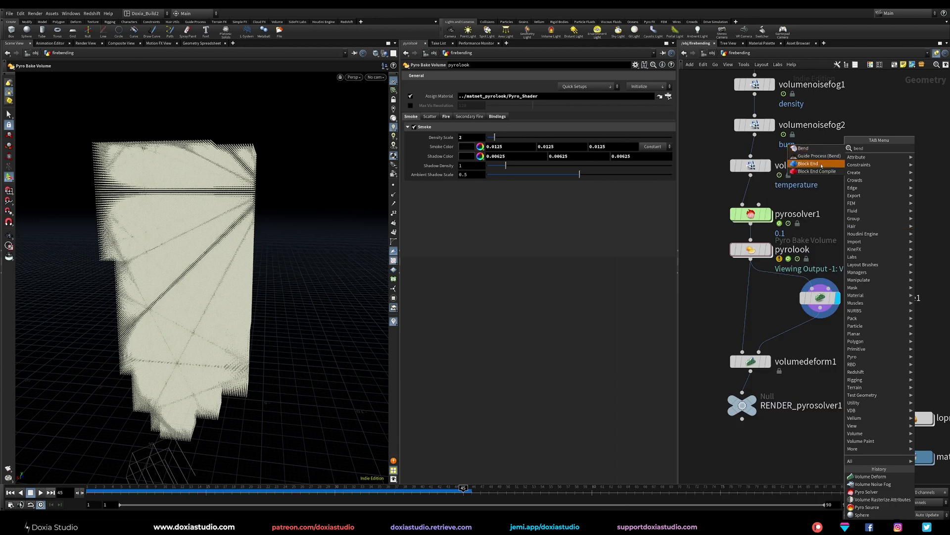
click(816, 150)
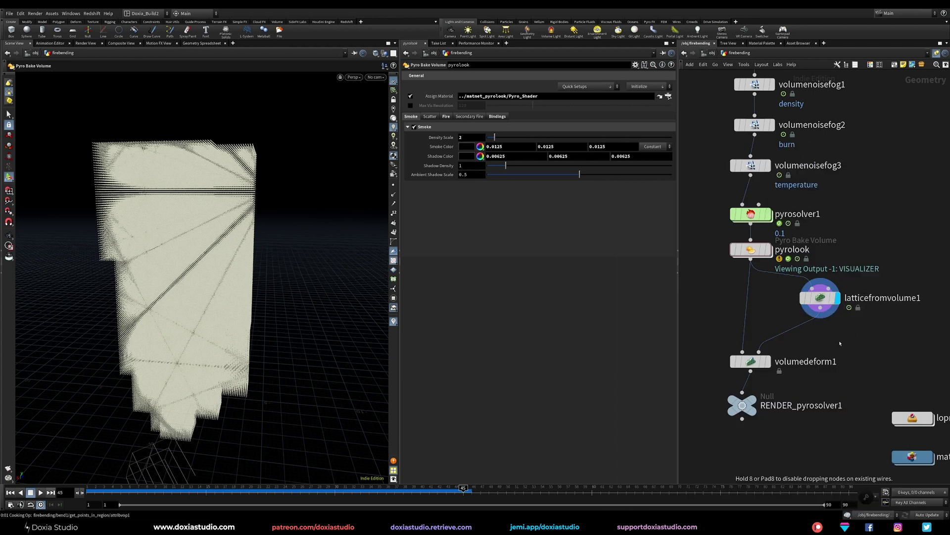
click(827, 338)
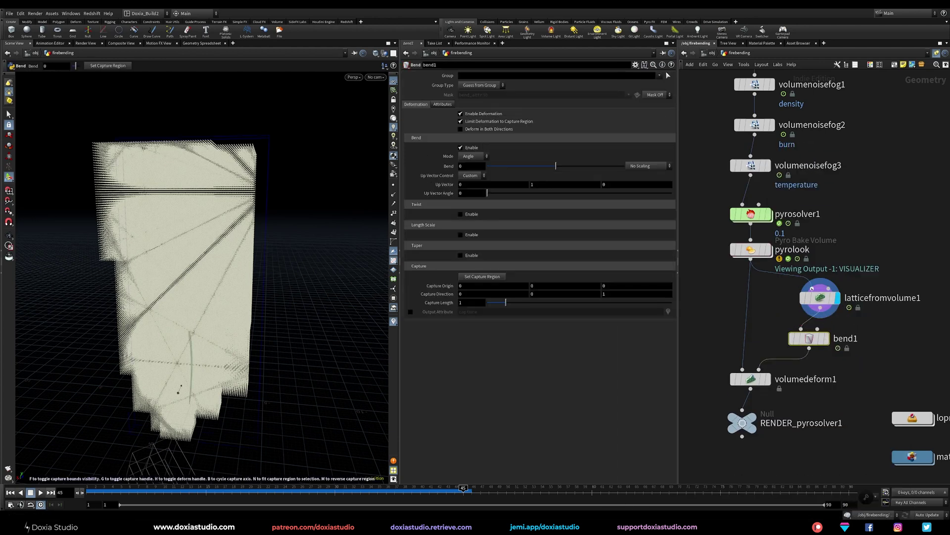
click(791, 298)
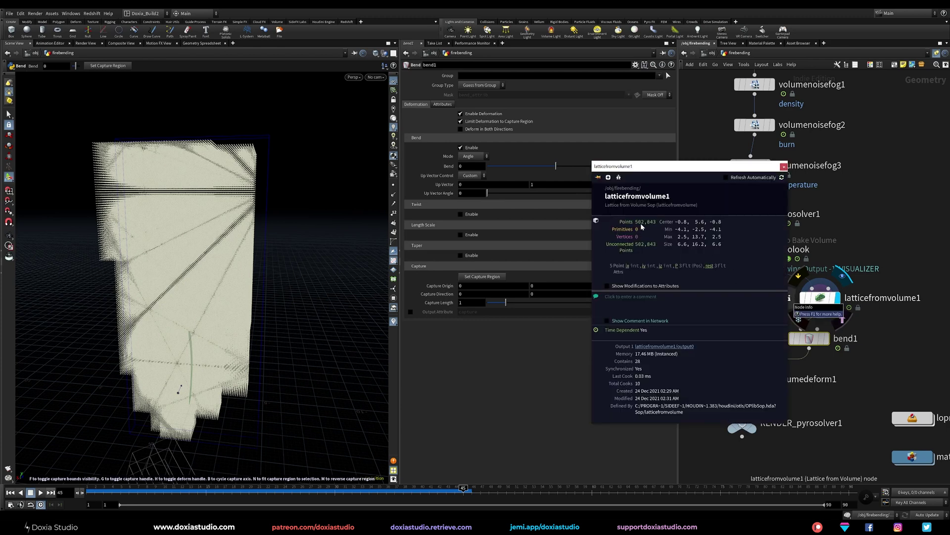
click(893, 334)
drag(810, 339, 821, 344)
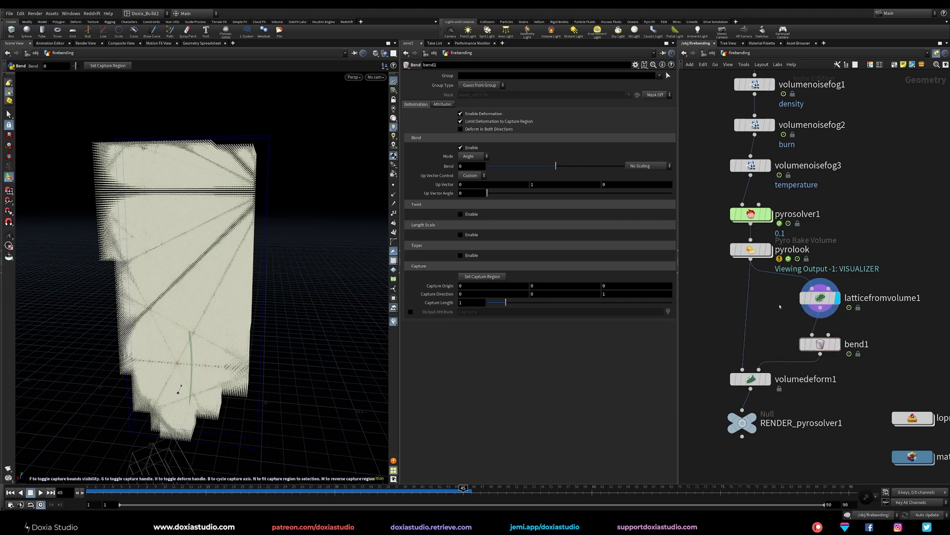
Insert a Volume Resample node between pyrolook and latticefromvolume1.
key(Tab)
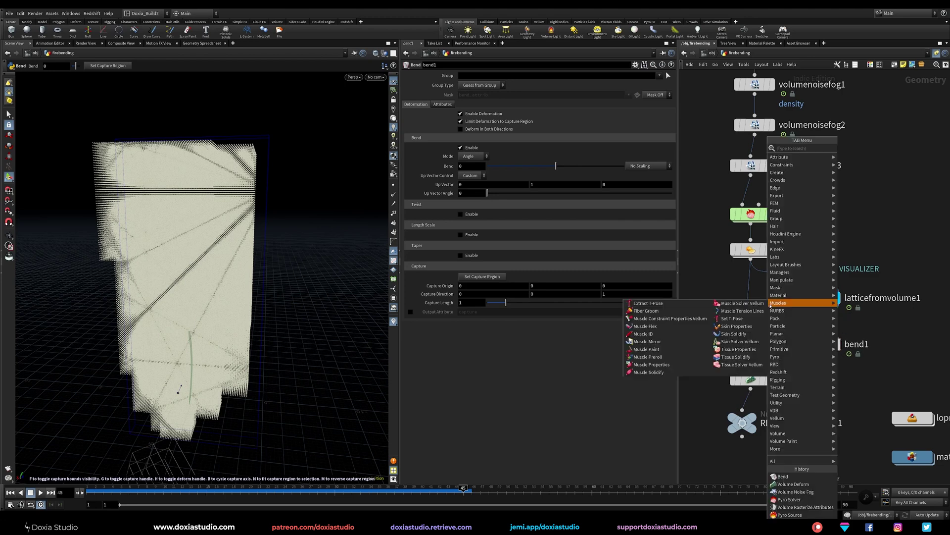
text(resam)
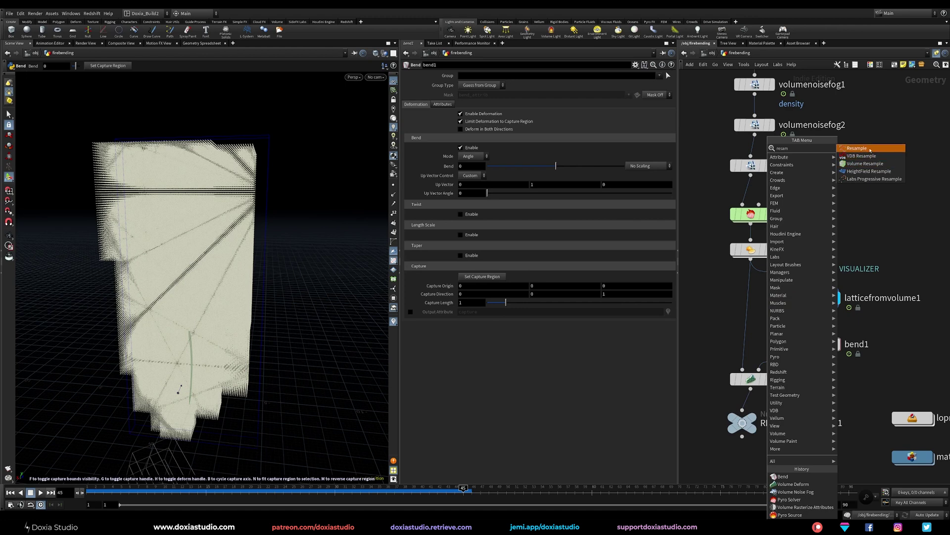
click(866, 163)
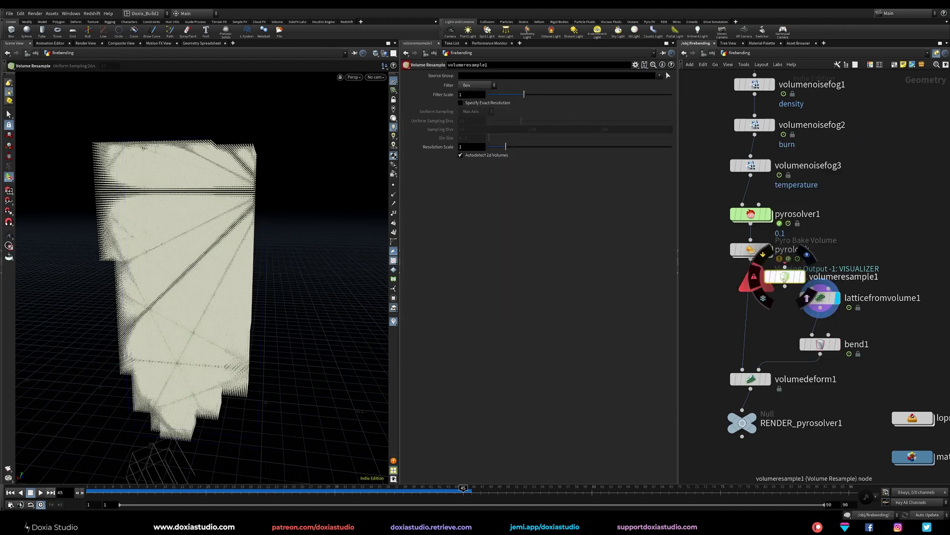
click(782, 282)
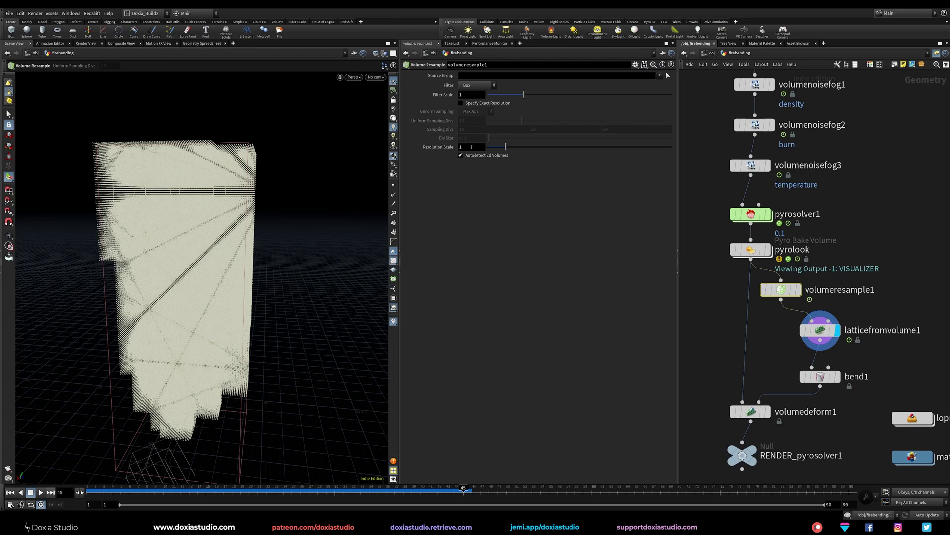
Set volumeresample1's Resolution Scale to 0.2 and inspect the lattice points from several angles.
double_click(471, 147)
key(Return)
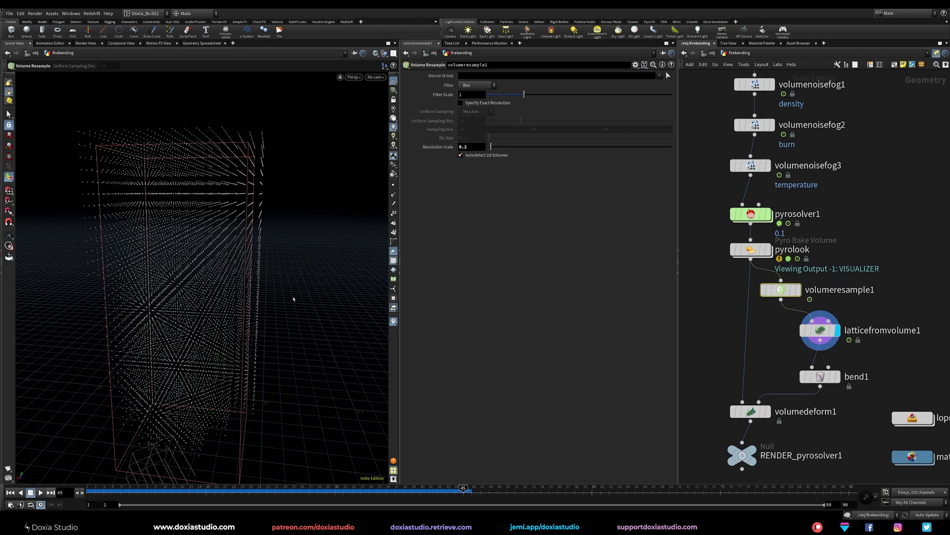
alt+drag(293, 299, 218, 299)
alt+middle_drag(218, 299, 212, 208)
alt+right_drag(212, 208, 191, 287)
alt+drag(191, 286, 167, 179)
key(Return)
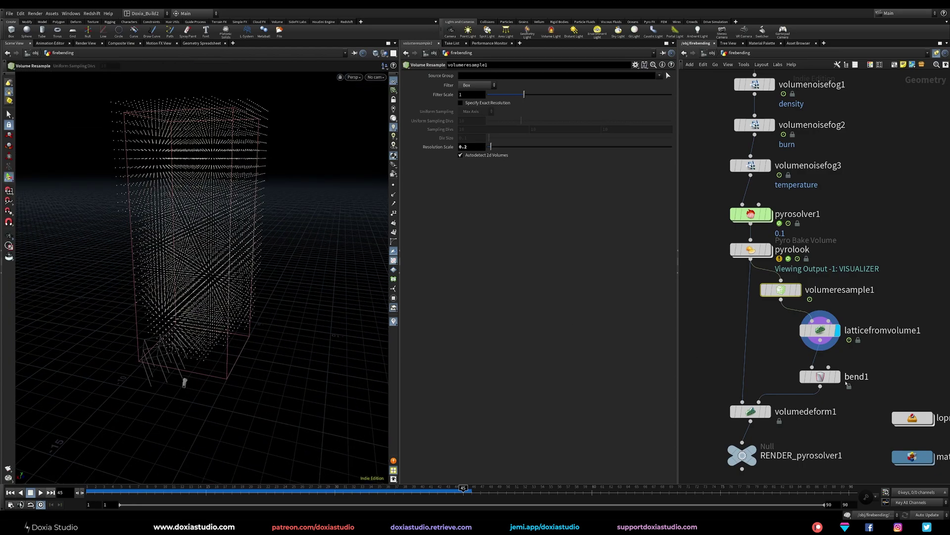
Display bend1 and try a Bend angle of -19 on the lattice points.
click(820, 376)
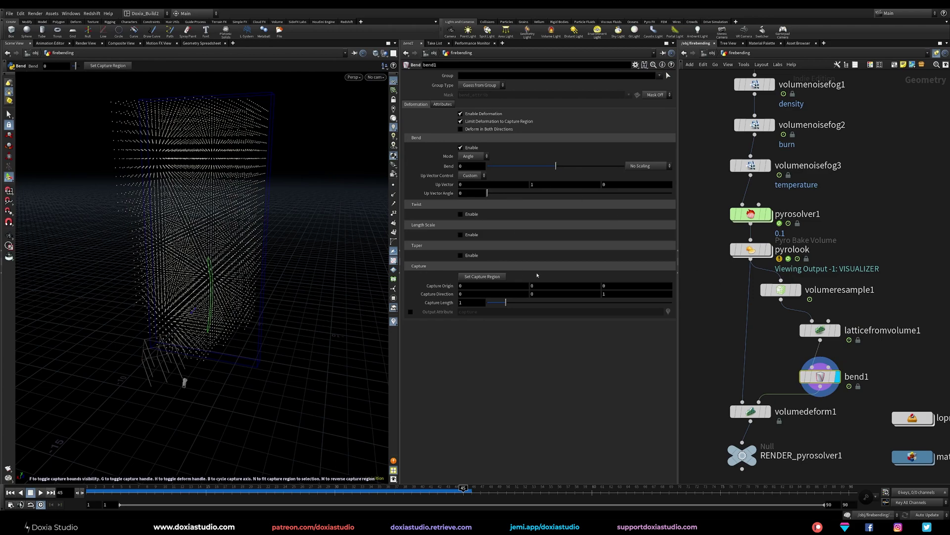
scroll(193, 319, down, 2)
alt+middle_drag(193, 318, 132, 342)
drag(548, 172, 541, 175)
alt+drag(161, 278, 208, 286)
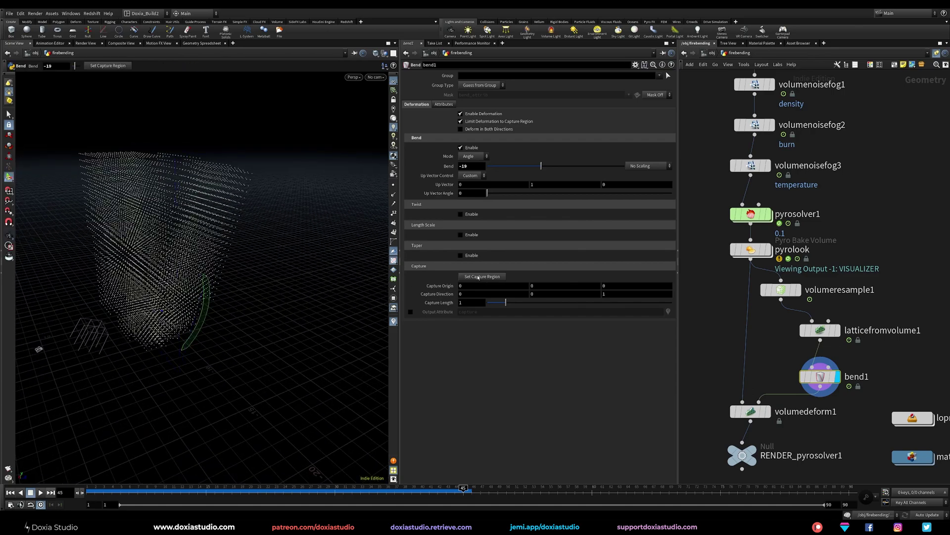
Set bend1's capture region along the height of the lattice and raise its Bend angle to 90.
click(478, 277)
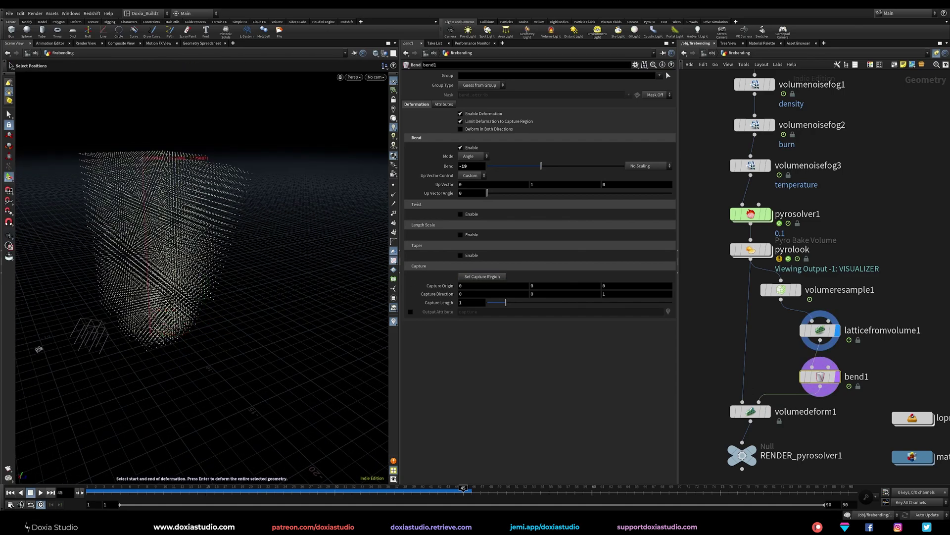
click(143, 152)
alt+drag(187, 194, 216, 255)
drag(544, 166, 624, 166)
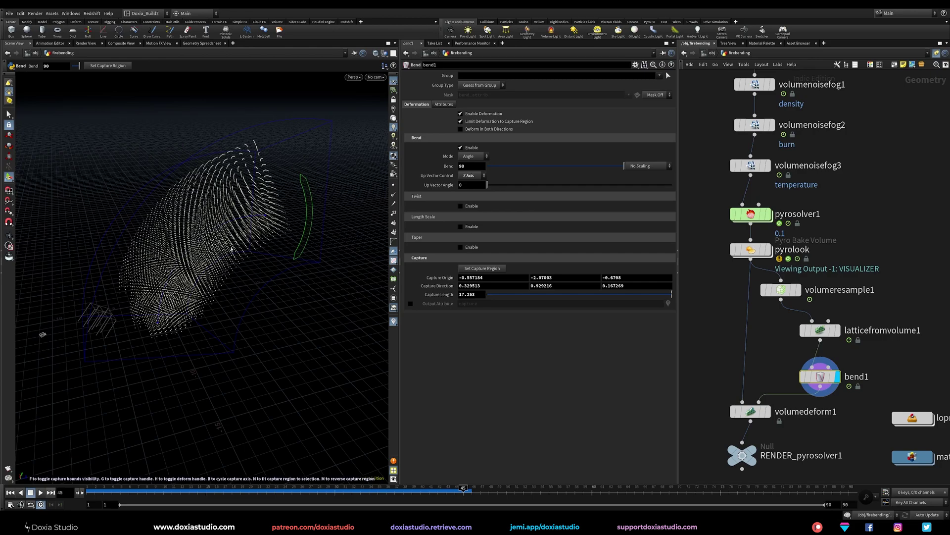
alt+drag(232, 249, 261, 265)
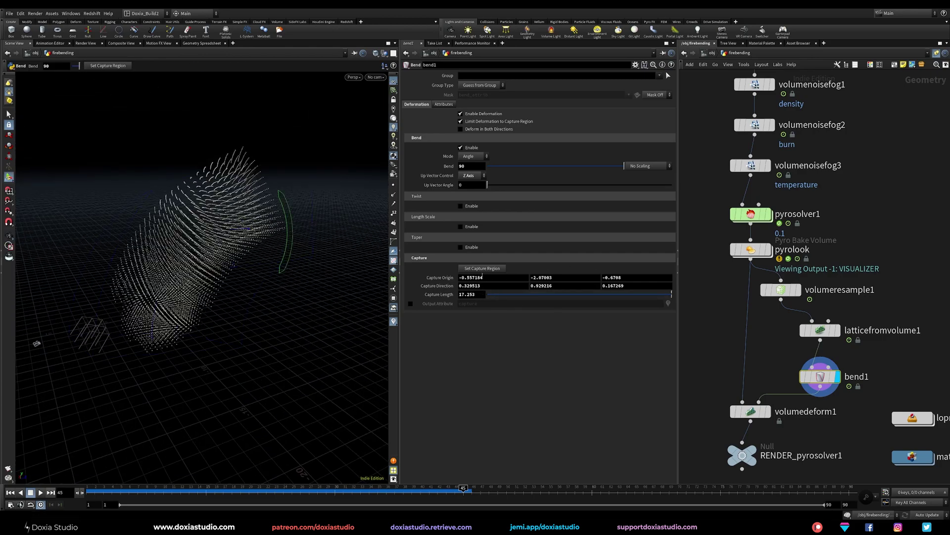
Set bend1's Capture Origin to 0, 0, 0 and the X value of its Capture Direction to 0.
double_click(491, 278)
text(0)
key(Tab)
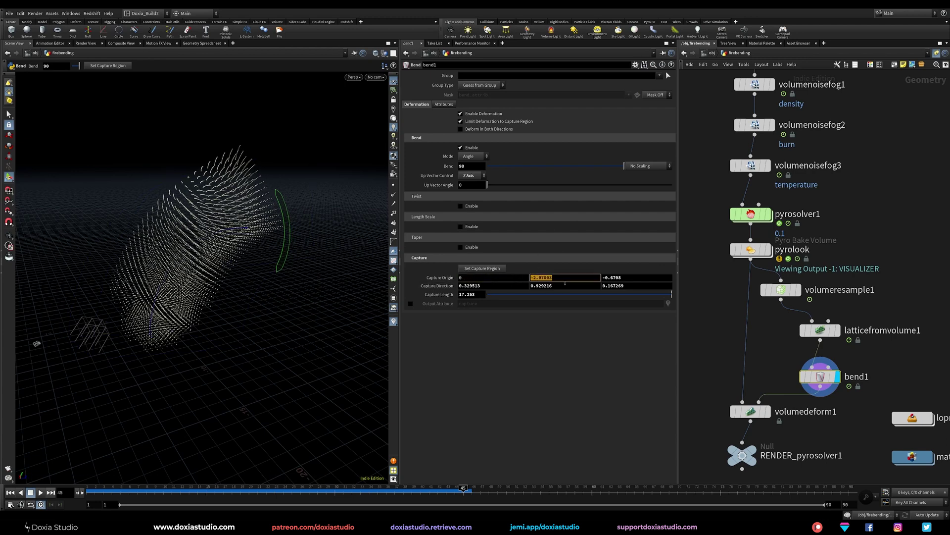
text(1)
key(Tab)
text(0)
key(Tab)
text(0)
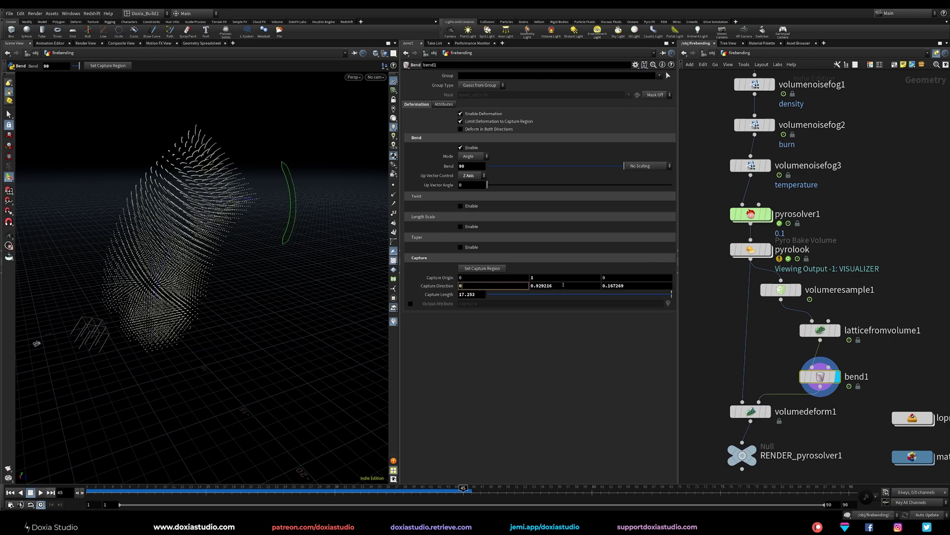
double_click(535, 279)
text(0)
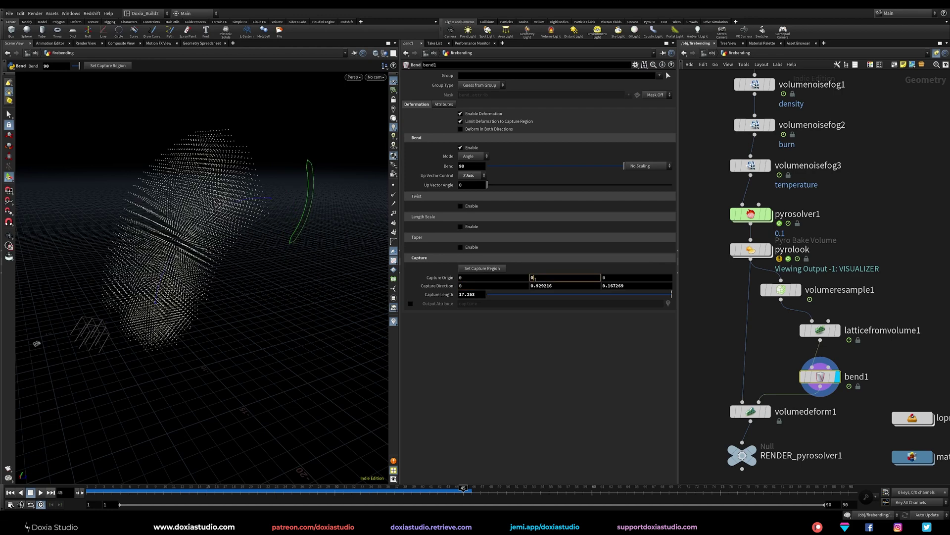
key(Return)
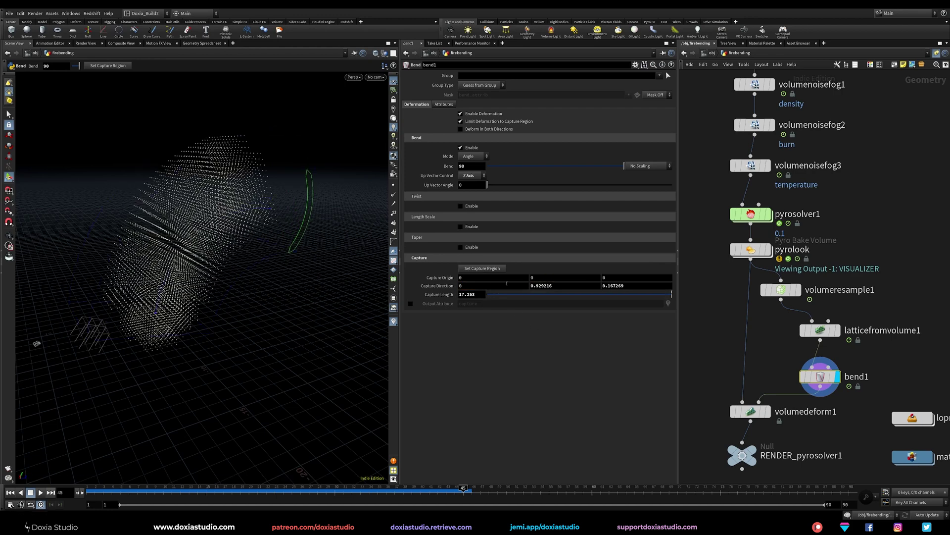
Set the Y value of bend1's Capture Direction to 1 and the Z value to 0.
double_click(561, 286)
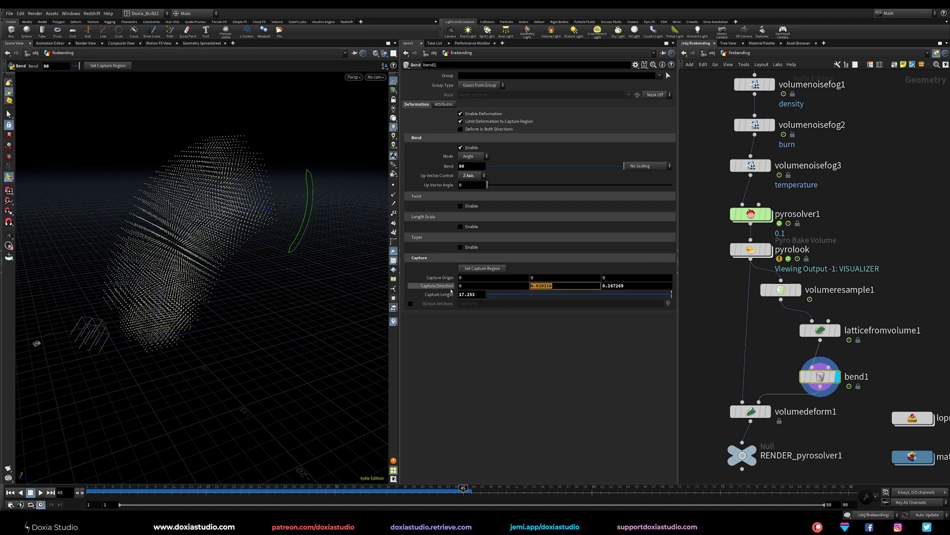
text(1)
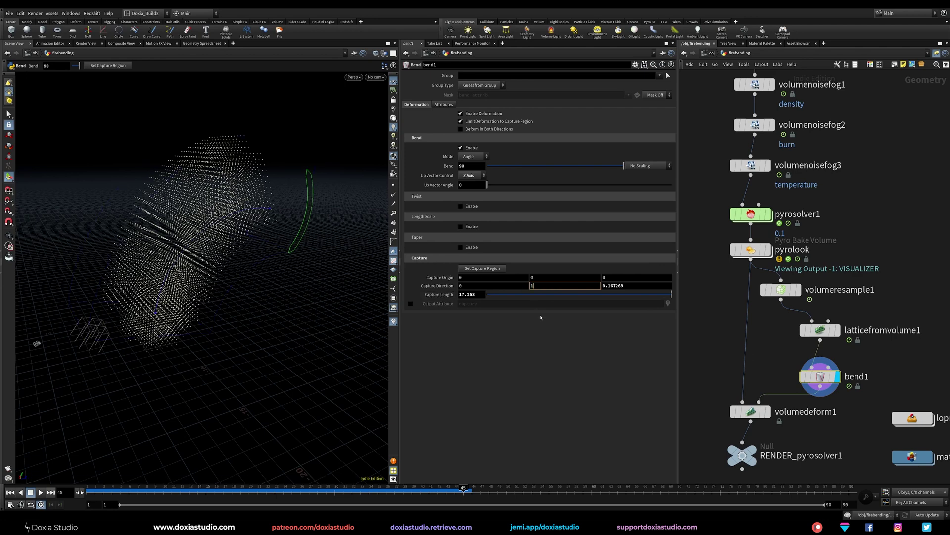
key(Tab)
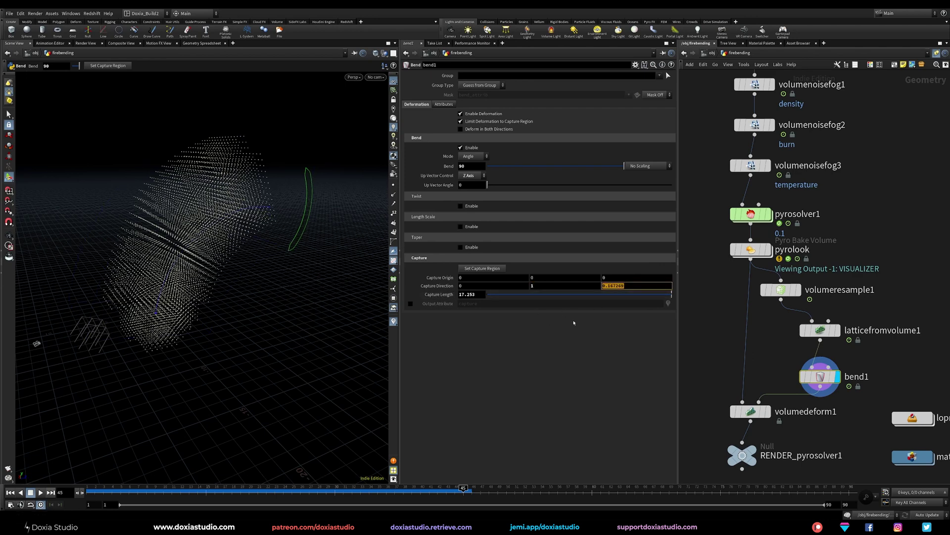
text(0)
key(Return)
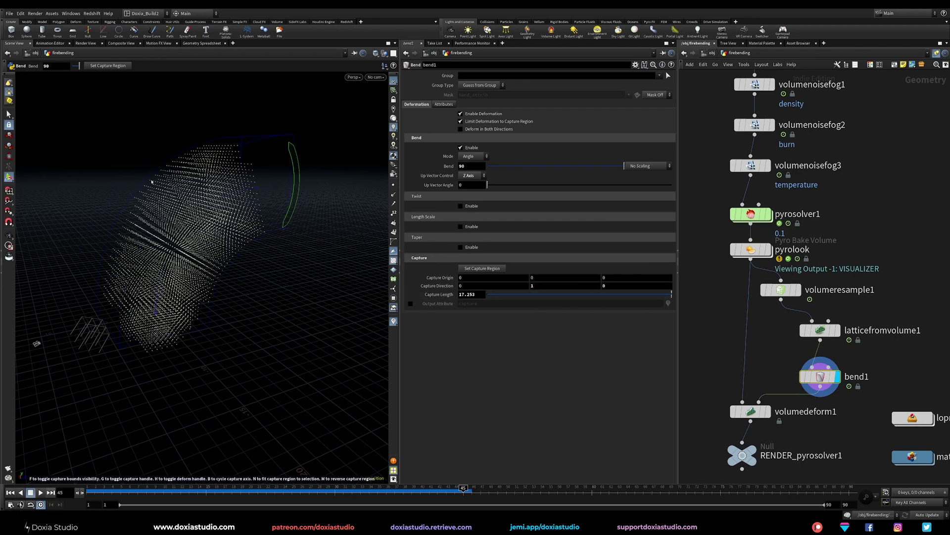
Shorten bend1's Capture Length to 4.9 and reset its Bend angle to 0 to view the capture region.
drag(670, 294, 577, 296)
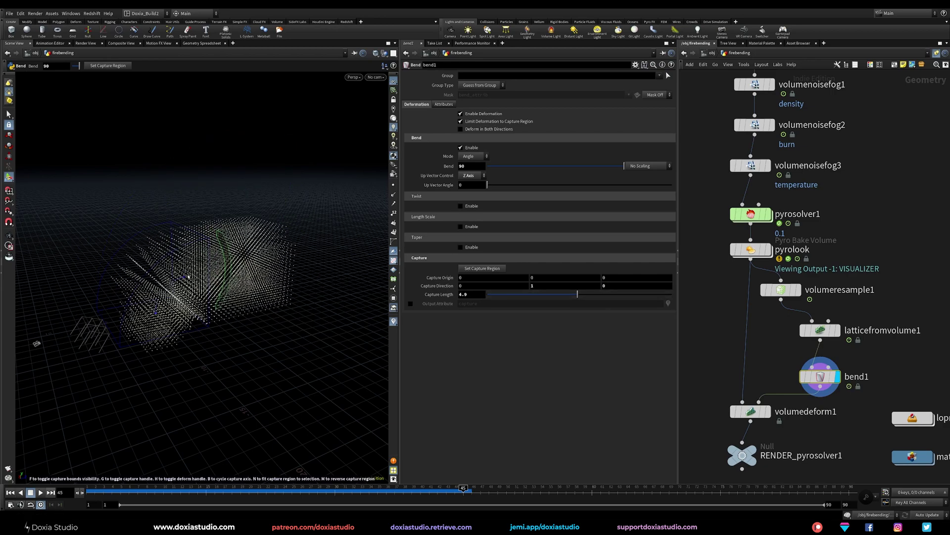
double_click(471, 168)
text(0)
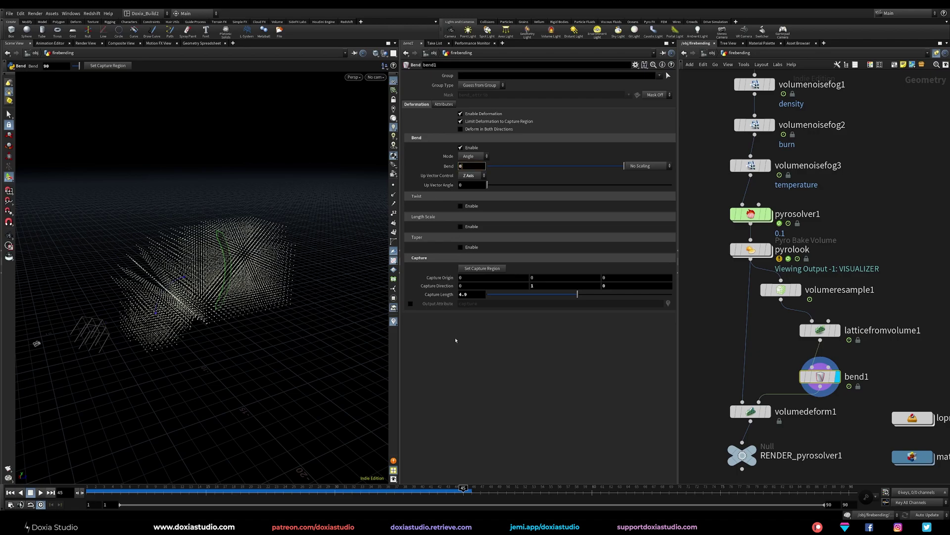
key(Return)
scroll(239, 278, up, 3)
alt+drag(135, 286, 301, 246)
key(Return)
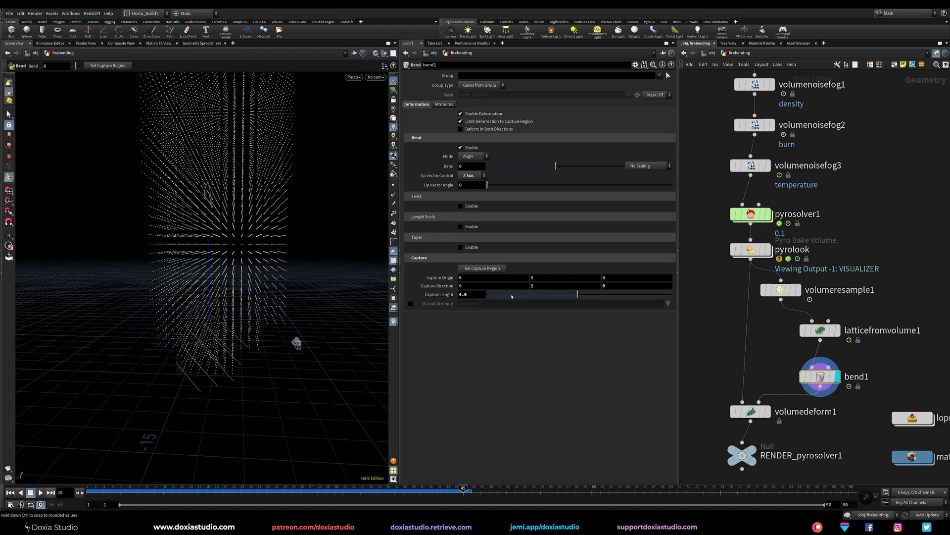
Set bend1's Bend angle to 90 and extend its Capture Length to 6.94.
mouse_move(579, 296)
mouse_down()
mouse_move(596, 295)
mouse_move(537, 295)
mouse_move(569, 294)
mouse_up()
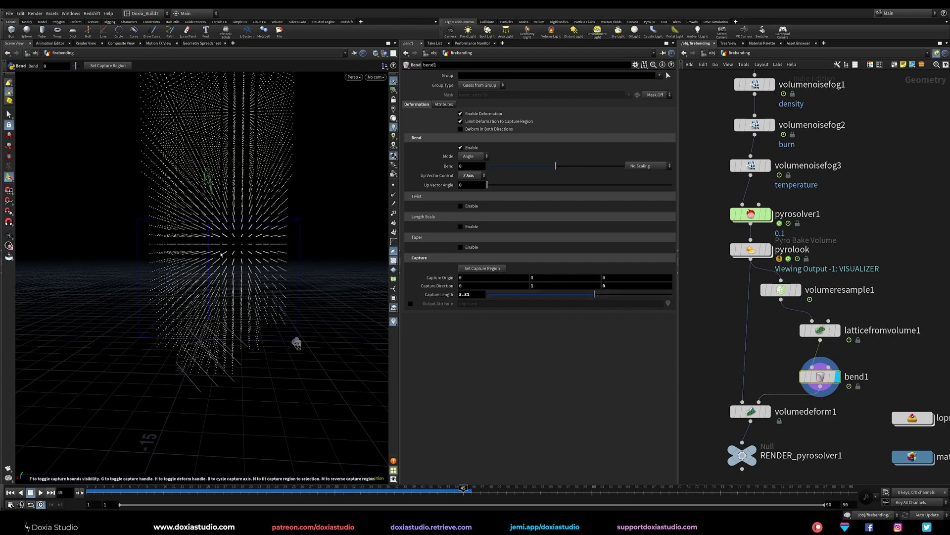
alt+drag(303, 241, 233, 246)
scroll(256, 248, down, 5)
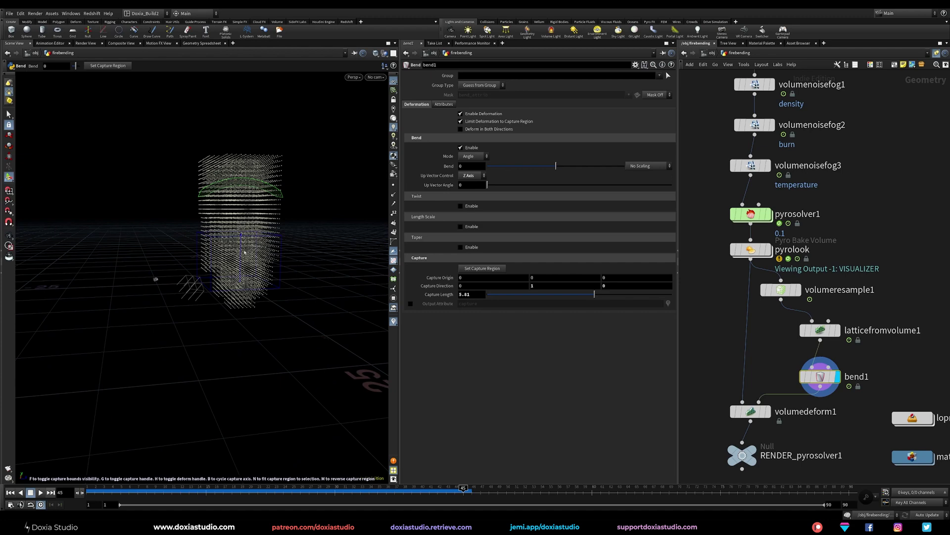
drag(556, 166, 623, 166)
drag(595, 294, 616, 294)
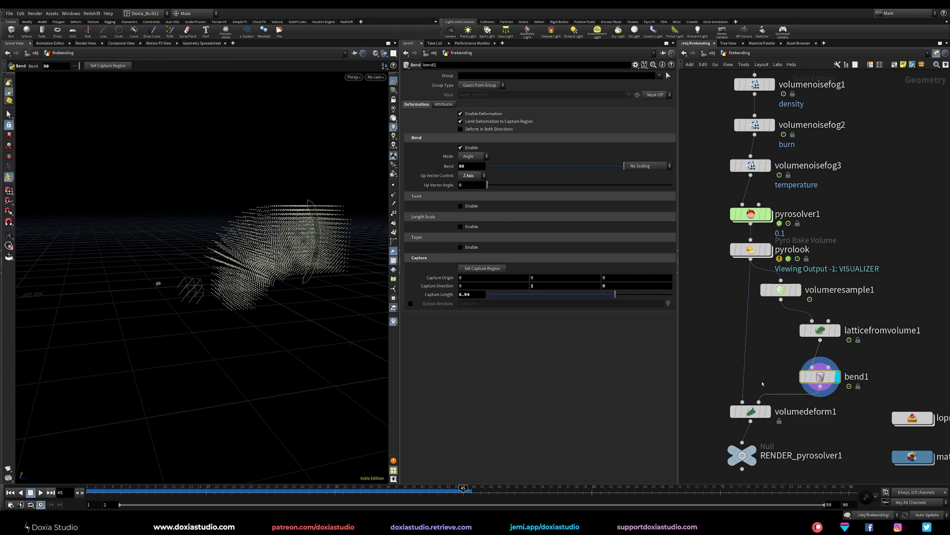
Save the scene and display volumedeform1 to inspect the bent fire.
key(ctrl+s)
mouse_move(771, 416)
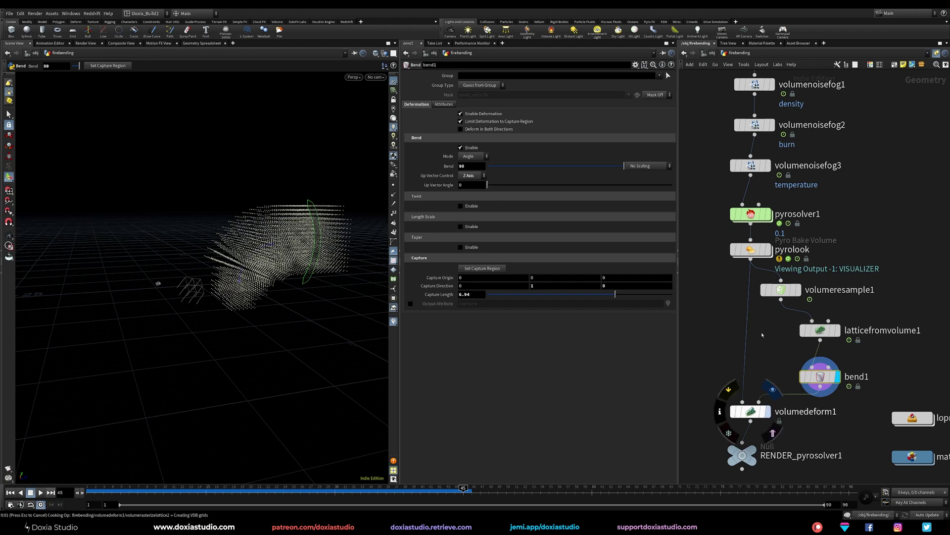
key(Escape)
drag(278, 246, 292, 278)
Lower bend1's Bend angle to 75.4 and reverse it to -48.7, inspecting the fire's new direction.
drag(623, 165, 612, 166)
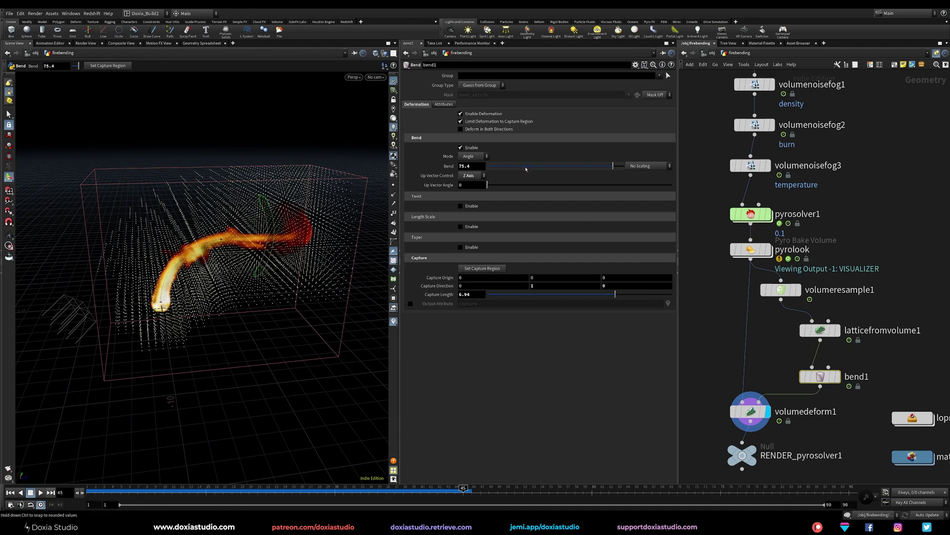
drag(529, 166, 521, 167)
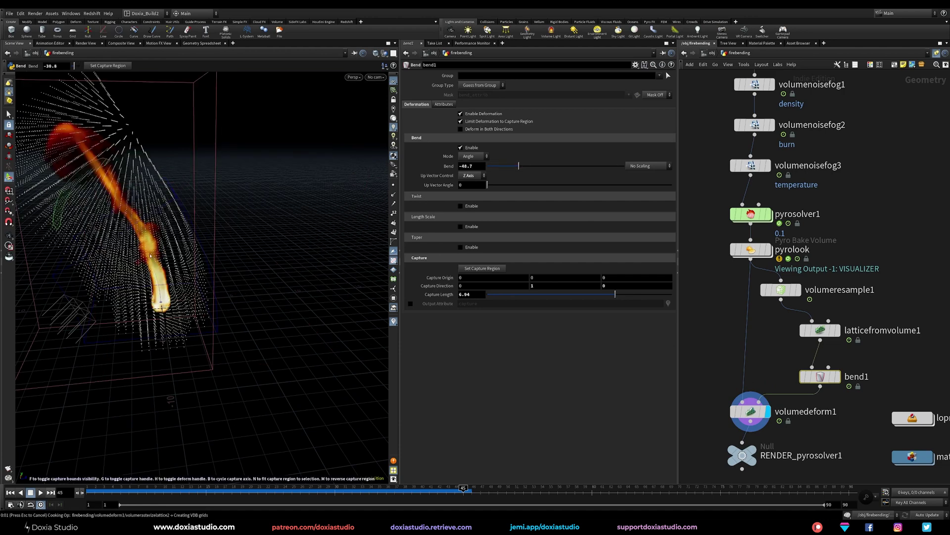
alt+drag(150, 255, 177, 252)
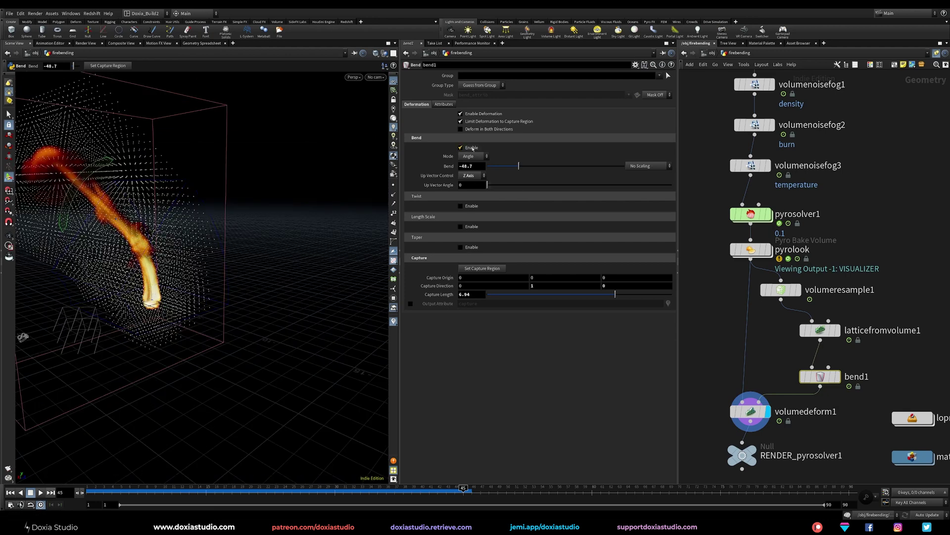
Respace the bend1, volumedeform1 and RENDER_pyrosolver1 nodes so the end of the network is aligned with more room.
middle_drag(870, 354, 857, 297)
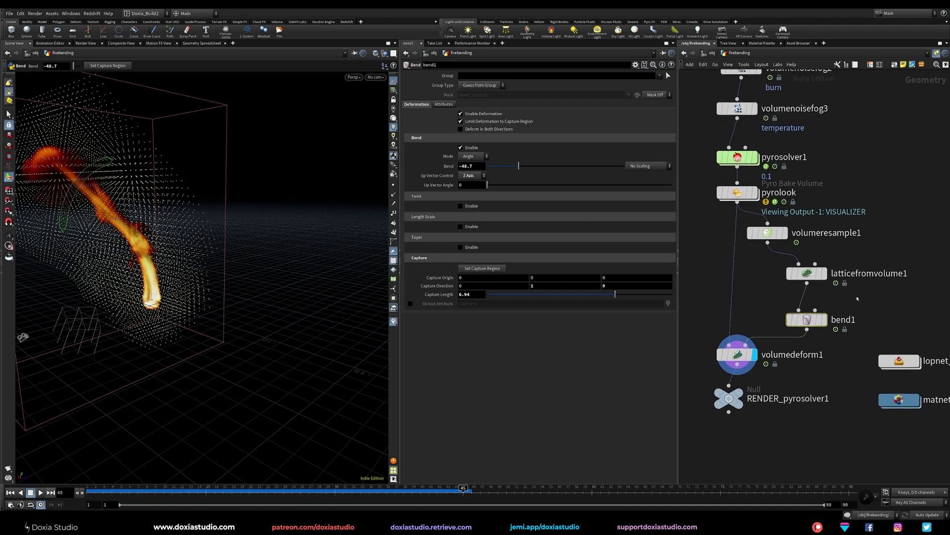
drag(810, 321, 811, 309)
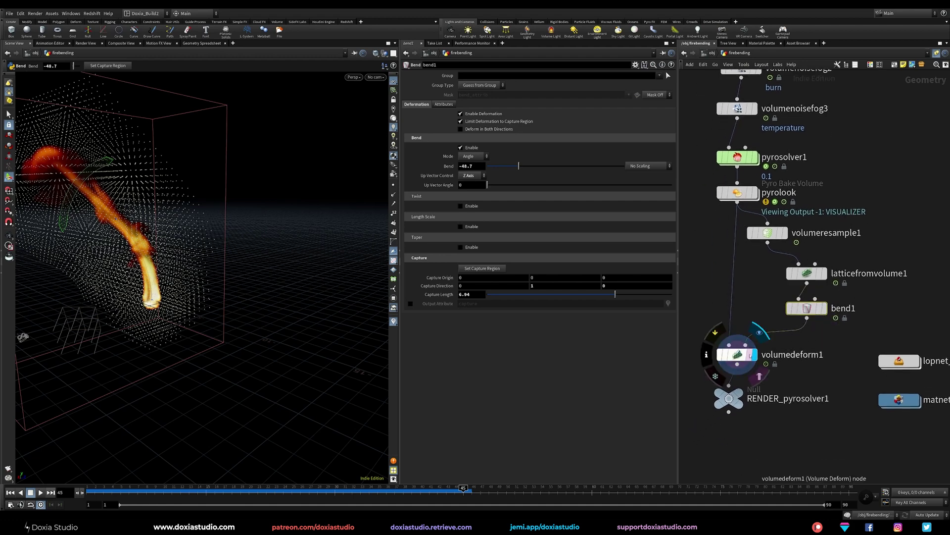
drag(741, 356, 740, 361)
drag(730, 401, 738, 431)
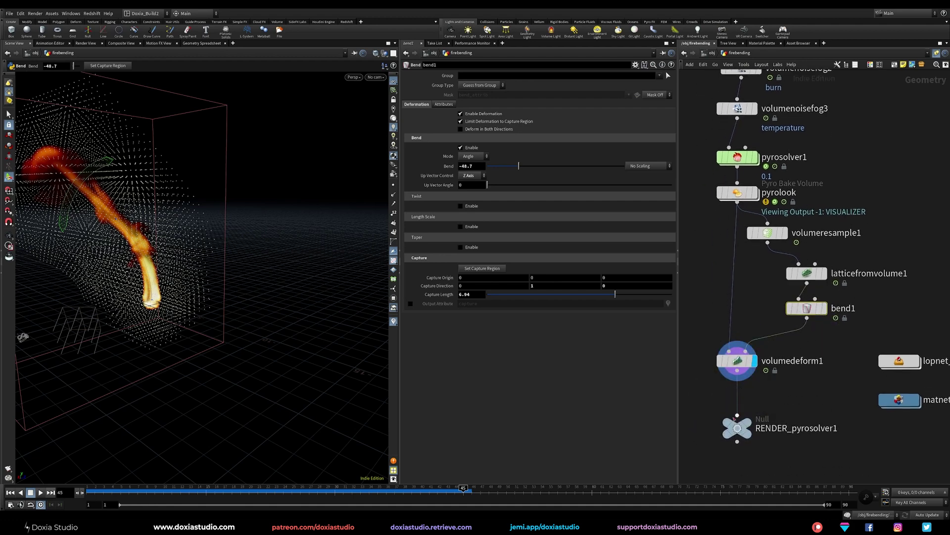
drag(737, 359, 737, 371)
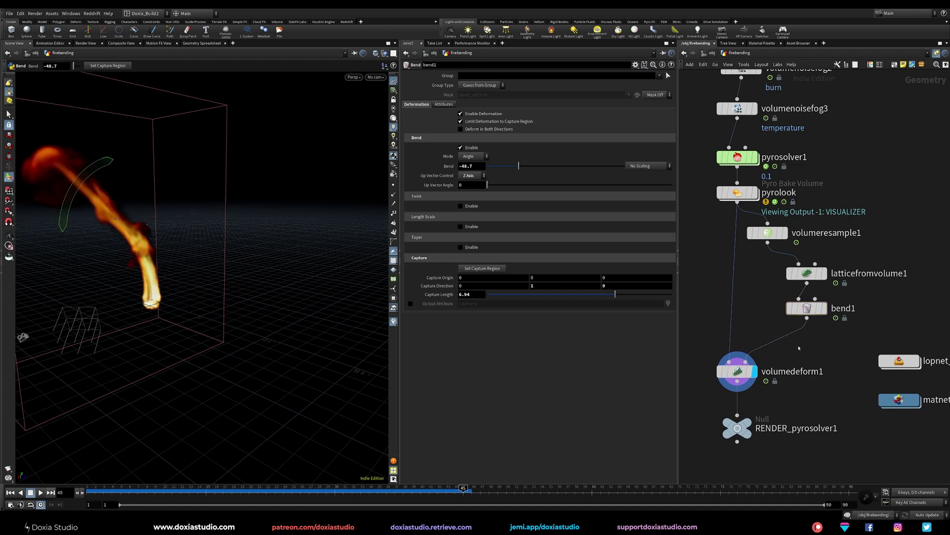
Add a Transform node and insert it between latticefromvolume1 and bend1.
key(Tab)
text(fi)
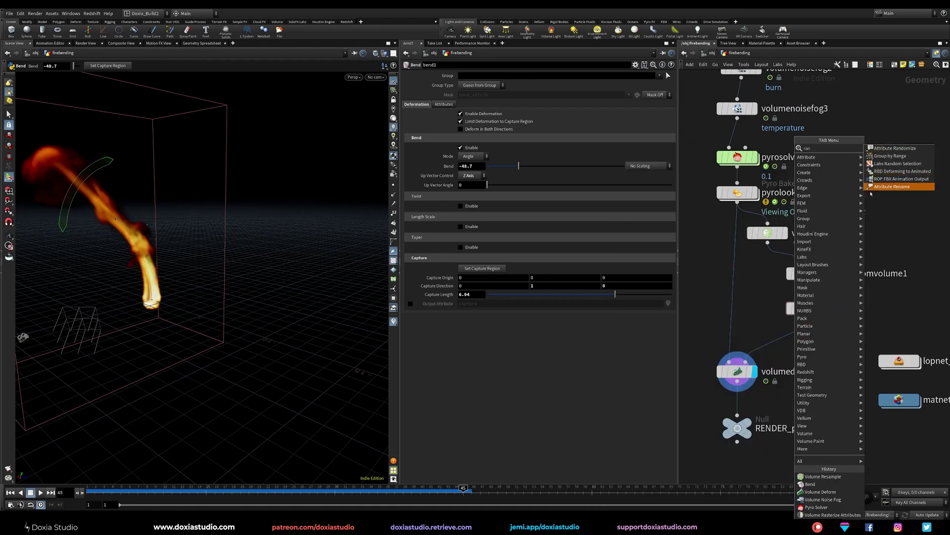
key(Escape)
key(Tab)
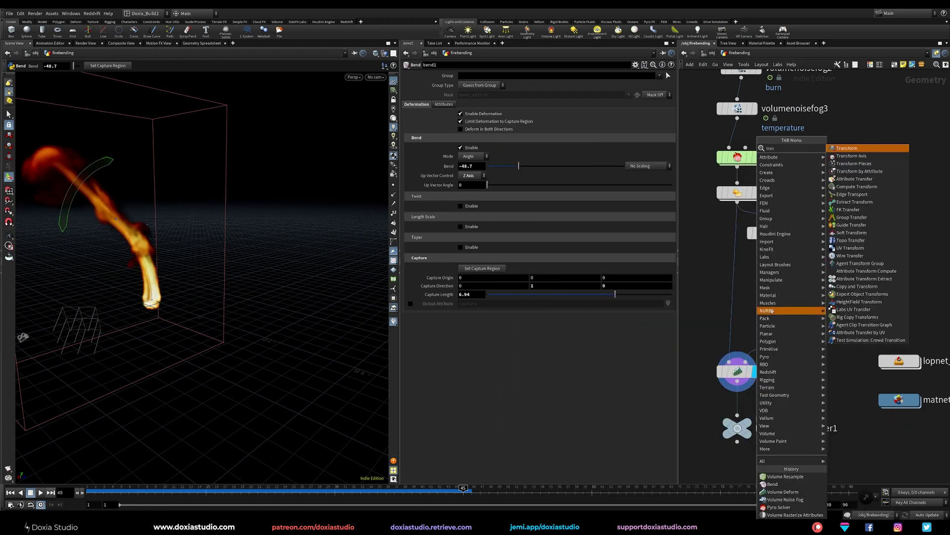
key(Escape)
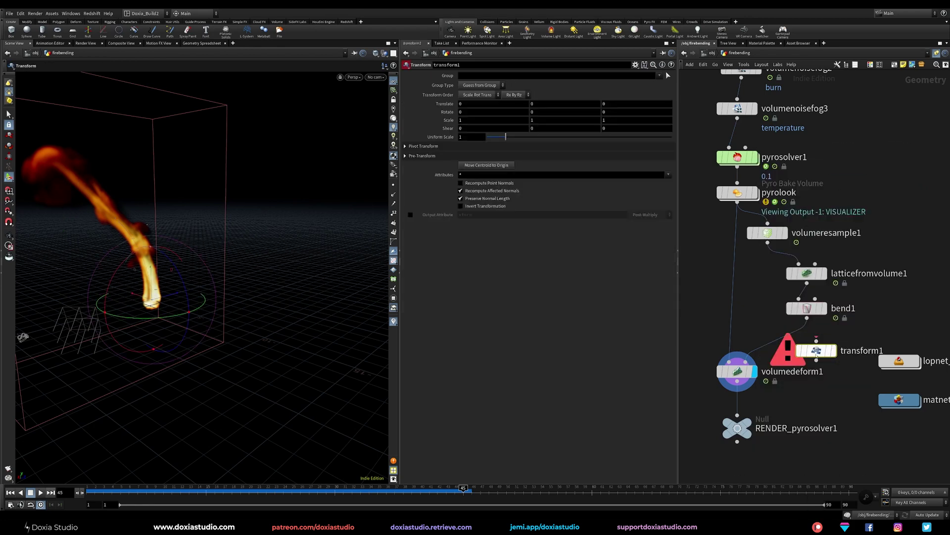
click(807, 296)
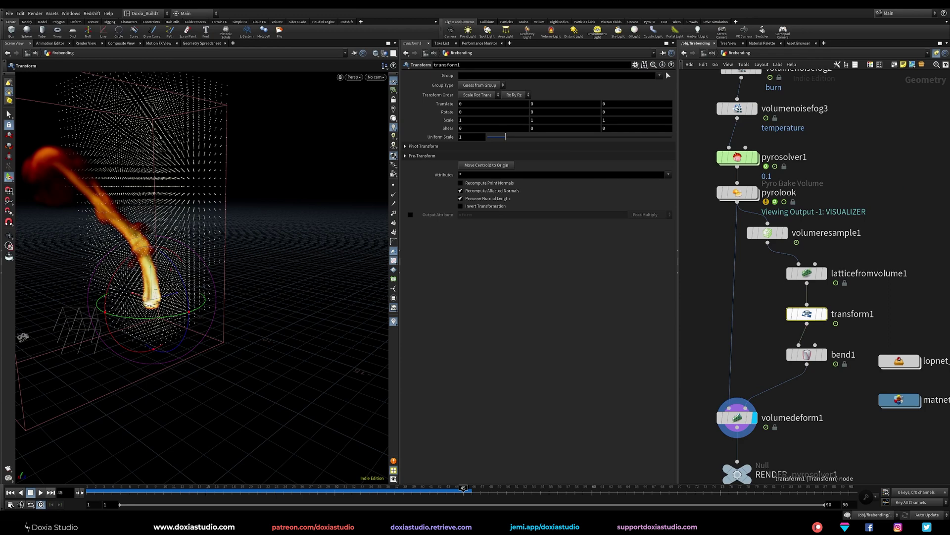
Set transform1's X Translate to 5 and inspect the effect on the deformed fire.
click(469, 104)
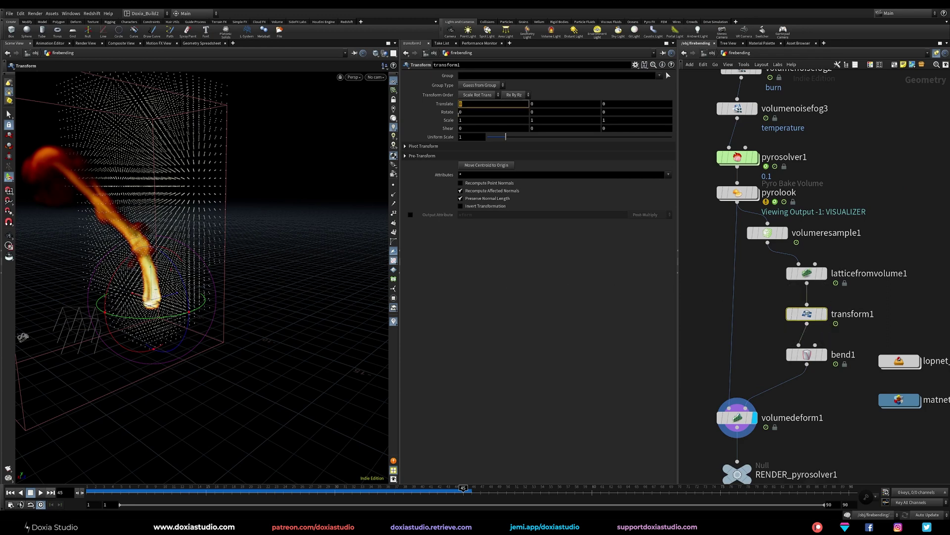
text(5)
key(Return)
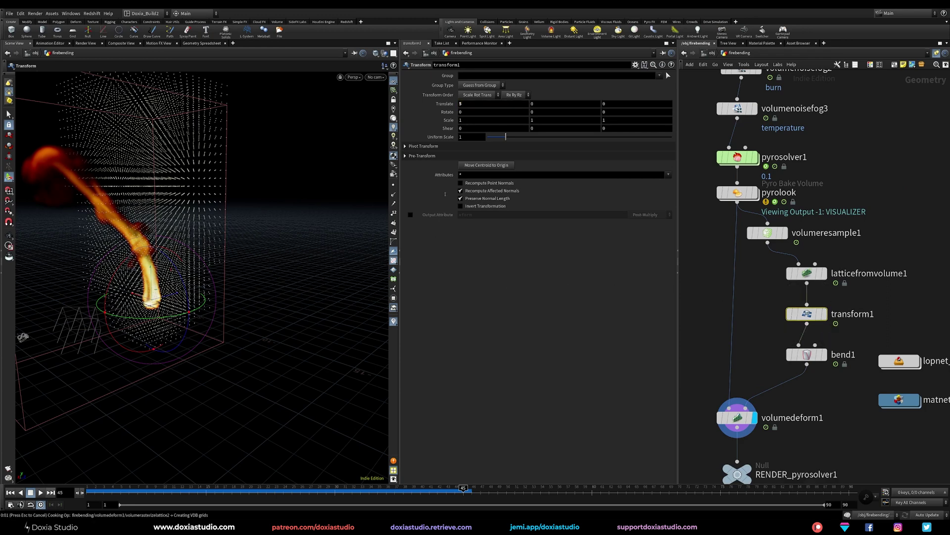
alt+drag(193, 308, 201, 284)
key(Return)
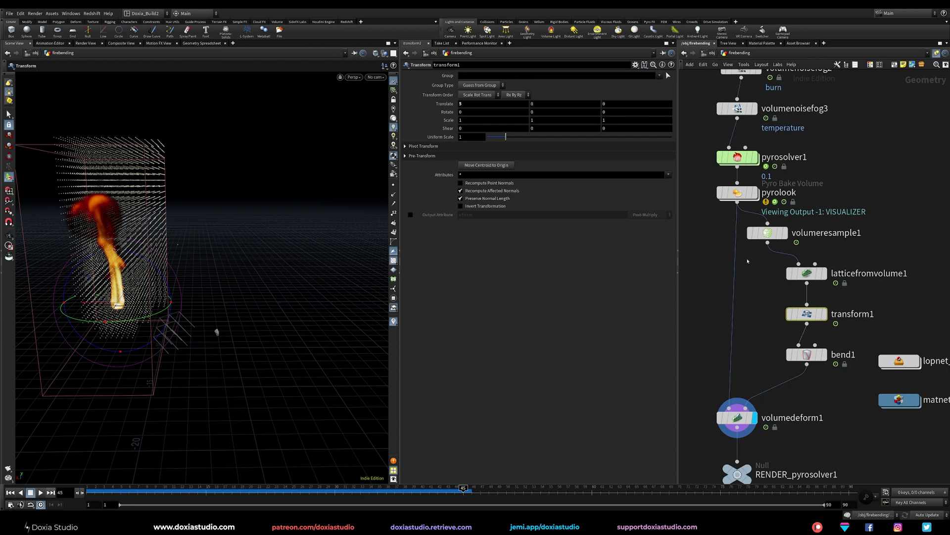
Bypass the transform1 node.
scroll(784, 337, down, 3)
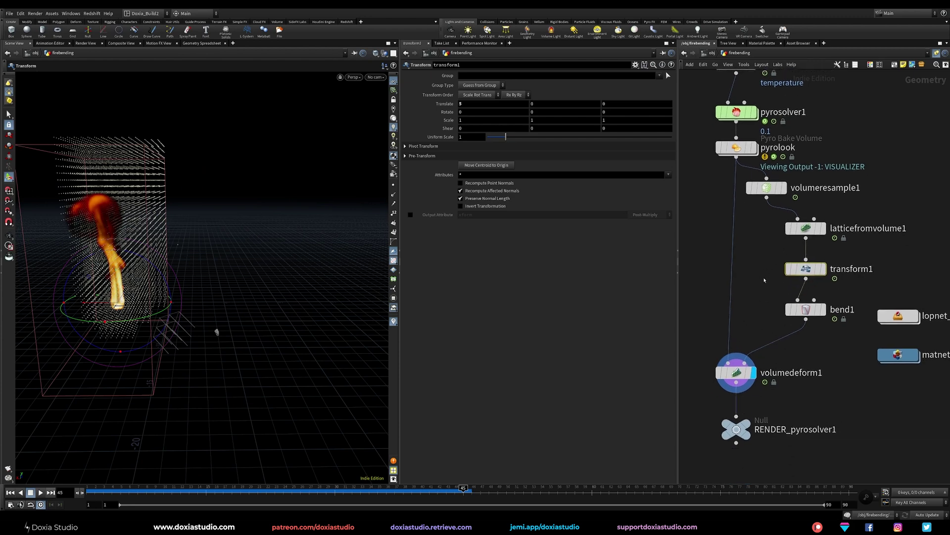
middle_drag(751, 269, 727, 279)
mouse_move(763, 275)
mouse_down()
mouse_move(814, 289)
mouse_move(781, 279)
mouse_up()
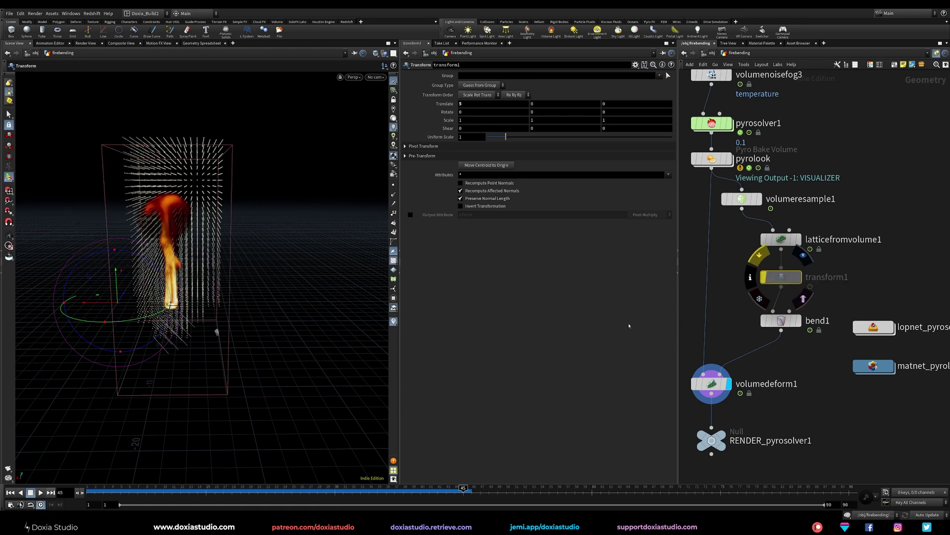
On bend1, disable Bend, enable Taper and raise the Taper value to 1.675, inspecting the widened lattice.
click(773, 321)
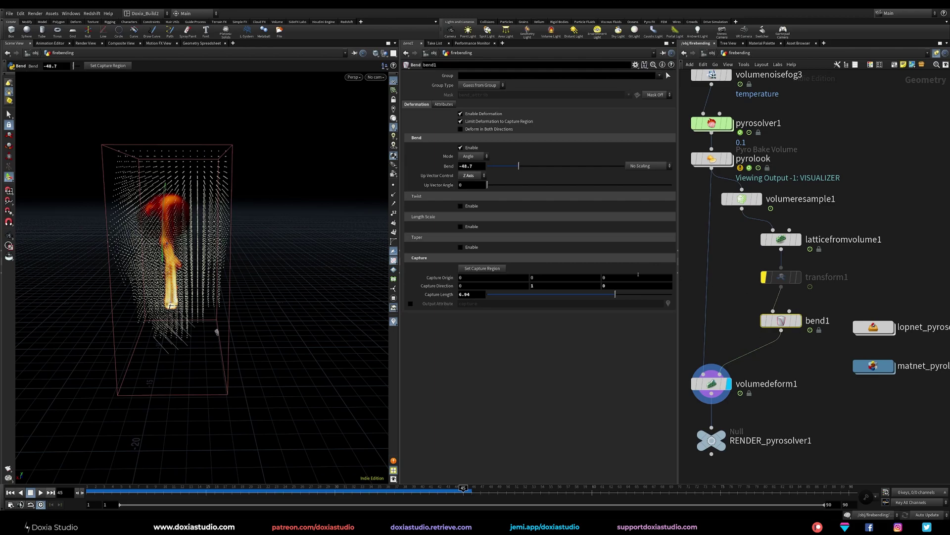
key(Escape)
drag(251, 259, 285, 263)
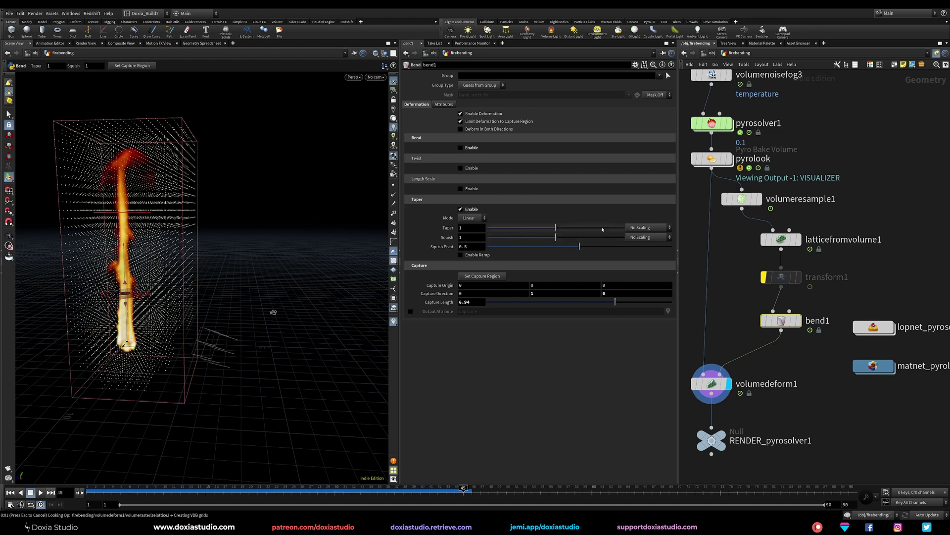
drag(603, 229, 602, 229)
alt+drag(198, 261, 70, 260)
alt+drag(222, 170, 226, 218)
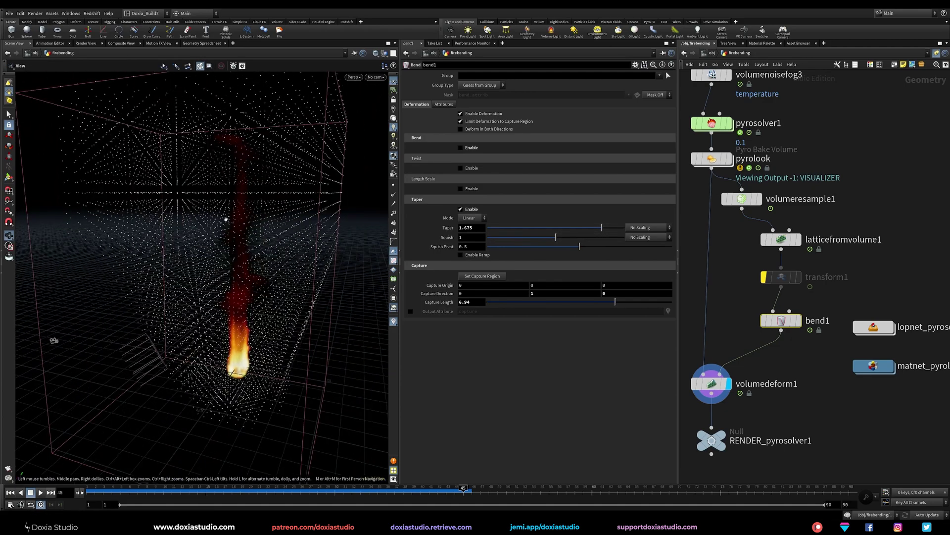
alt+right_drag(228, 219, 245, 204)
alt+drag(229, 184, 283, 197)
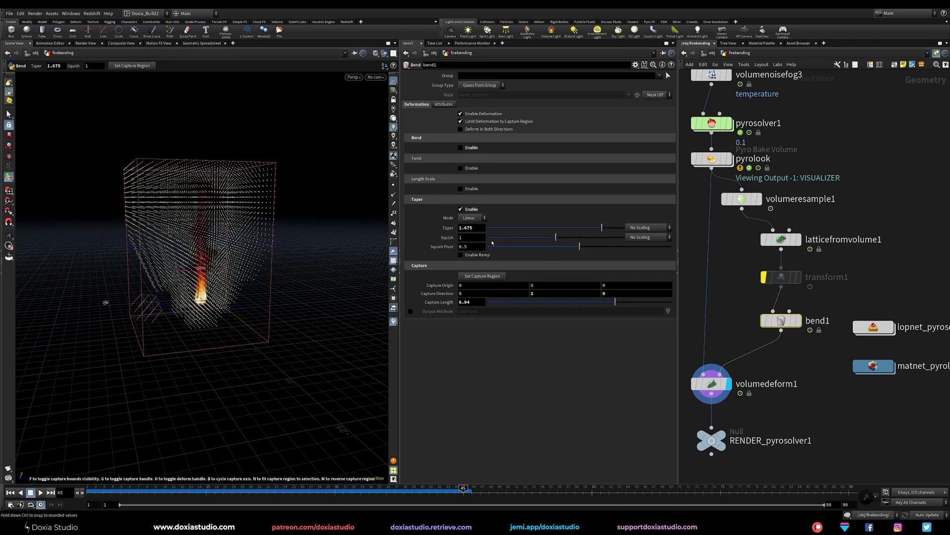
Reduce bend1's Taper value to 0.293 and inspect the narrowed flame without the lattice points.
click(509, 228)
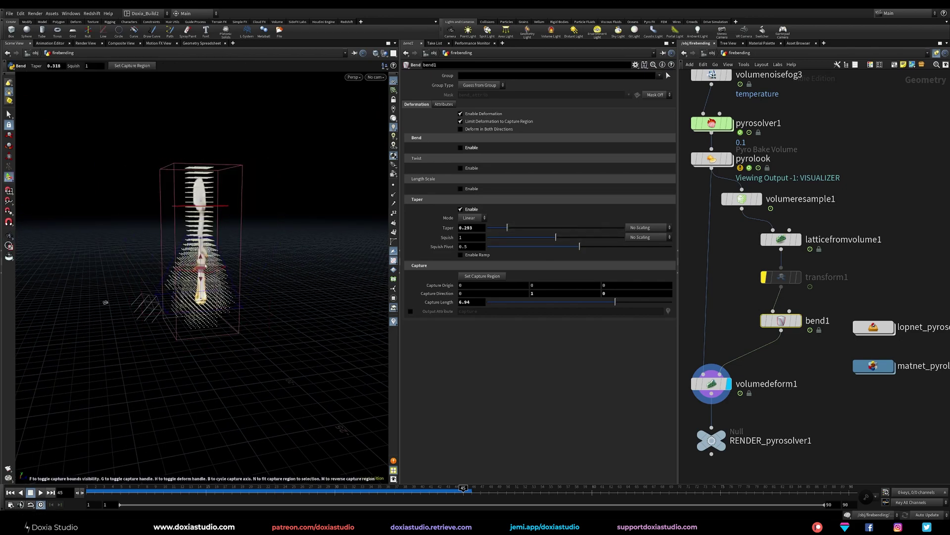
alt+drag(106, 302, 277, 311)
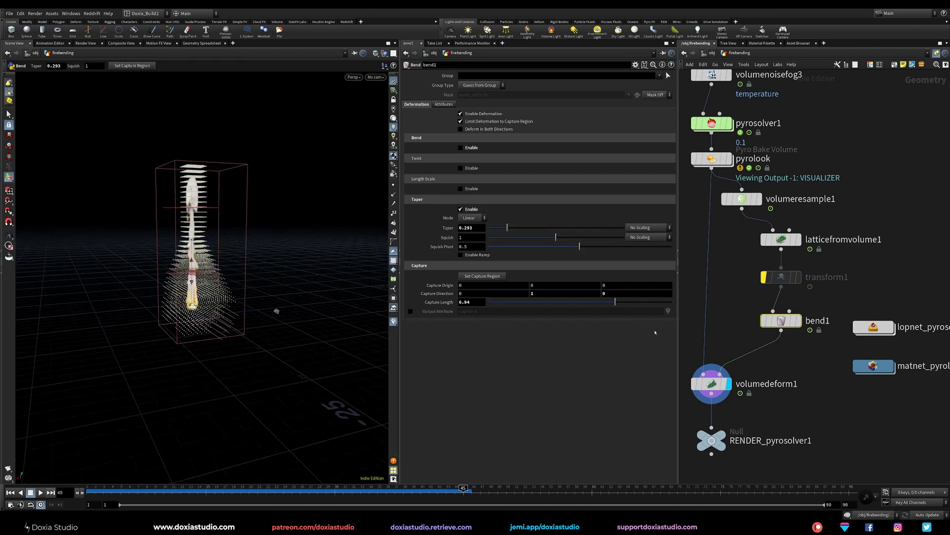
click(784, 361)
scroll(231, 216, up, 5)
alt+drag(231, 218, 267, 229)
key(Return)
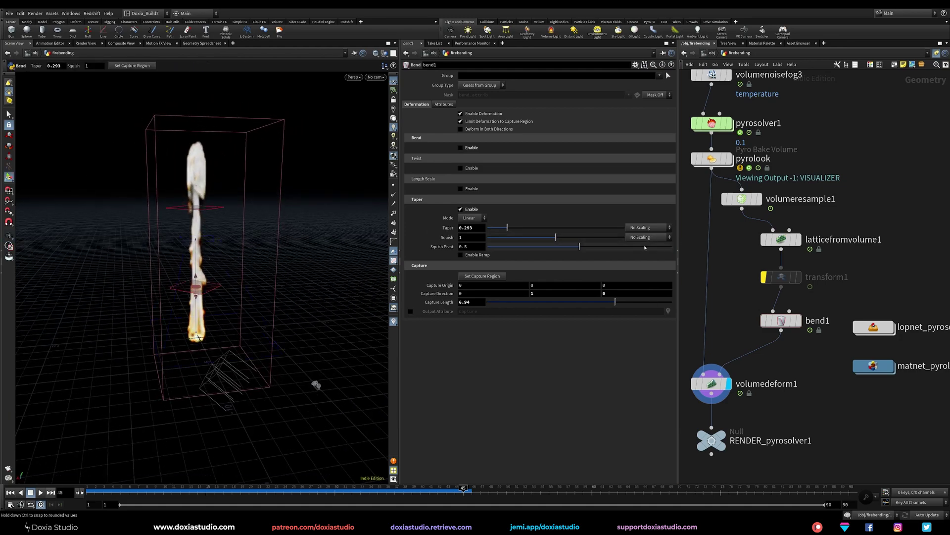
Disable Taper on bend1, enable Length Scale with a value of 2 and inspect the stretched fire.
click(781, 320)
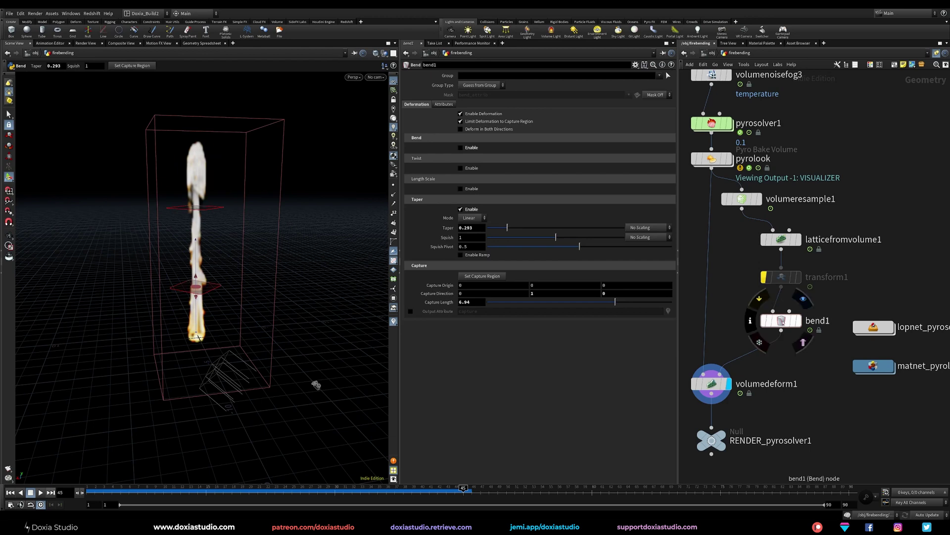
click(461, 210)
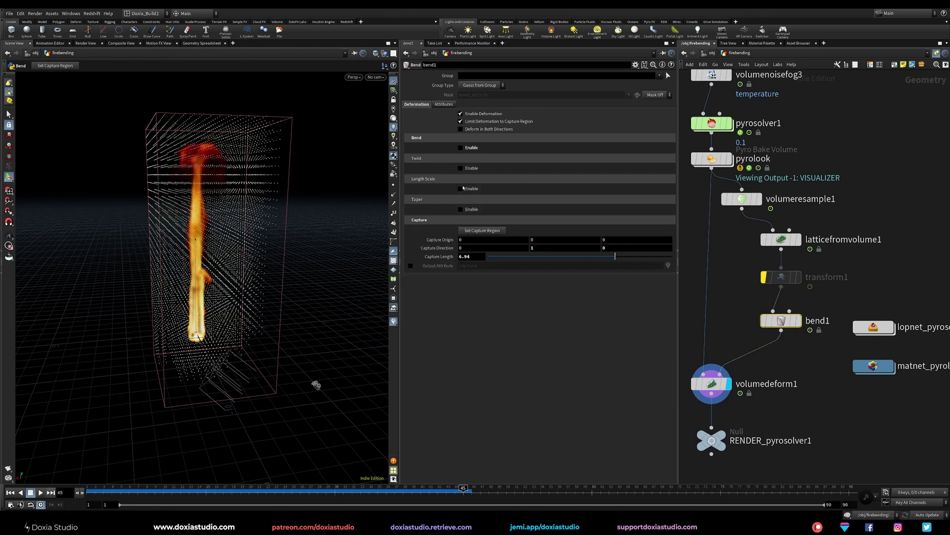
click(461, 189)
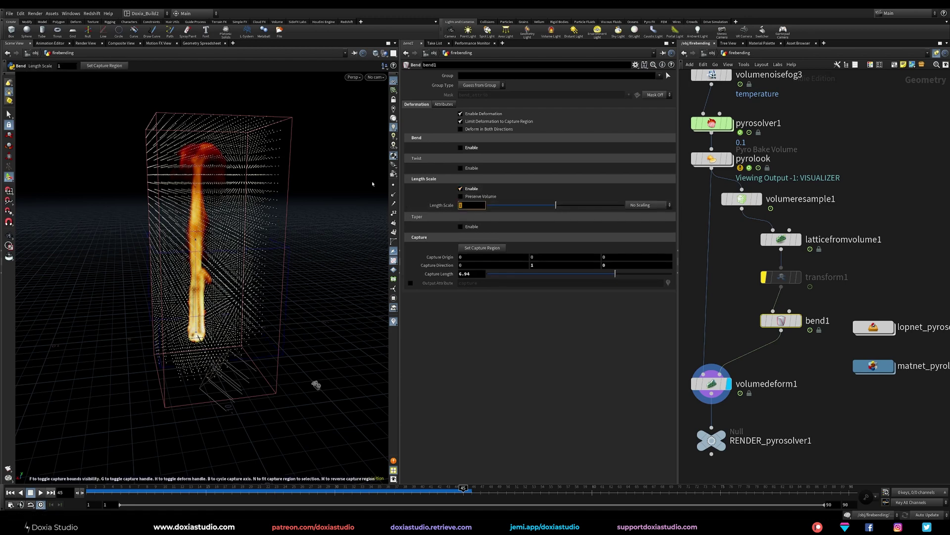
key(Return)
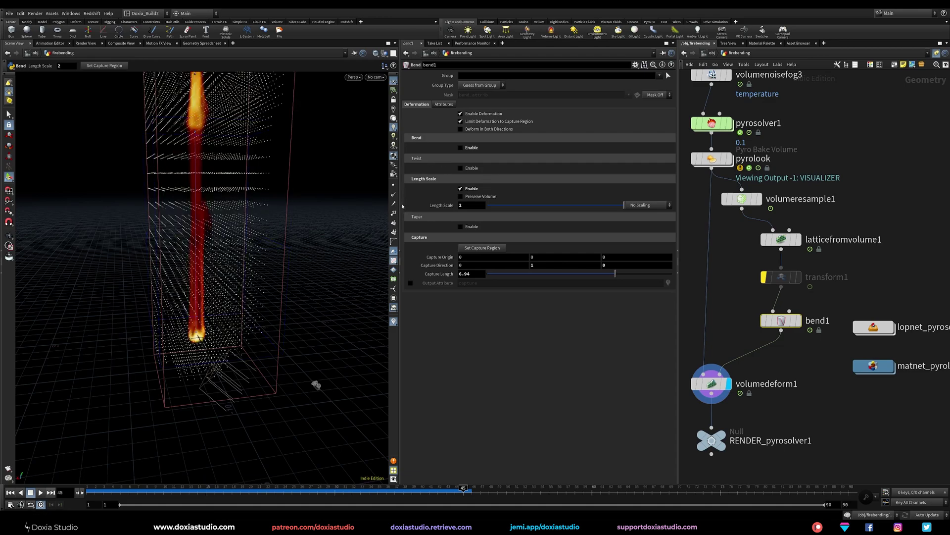
drag(314, 384, 385, 342)
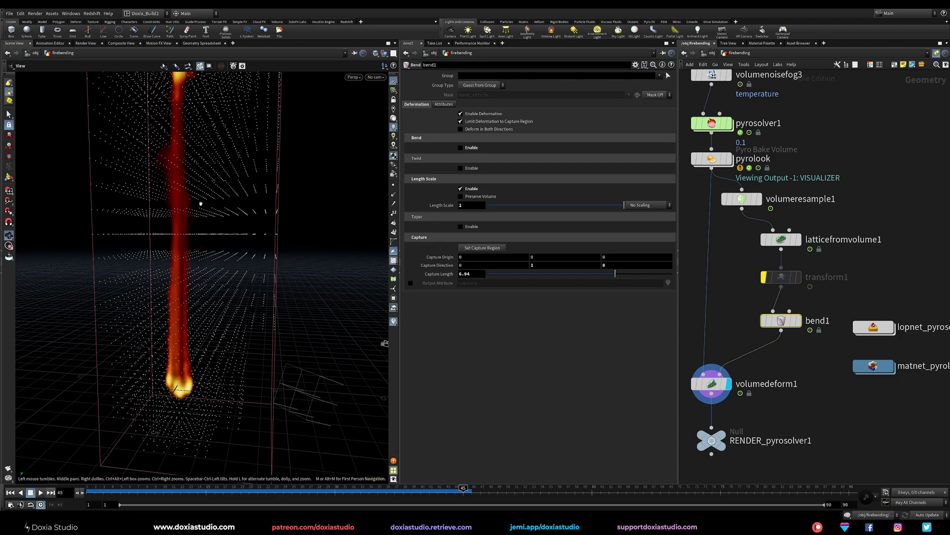
right_drag(201, 204, 195, 218)
middle_drag(195, 218, 168, 257)
right_drag(168, 256, 239, 235)
drag(240, 236, 120, 253)
middle_drag(121, 253, 218, 239)
right_drag(218, 238, 174, 276)
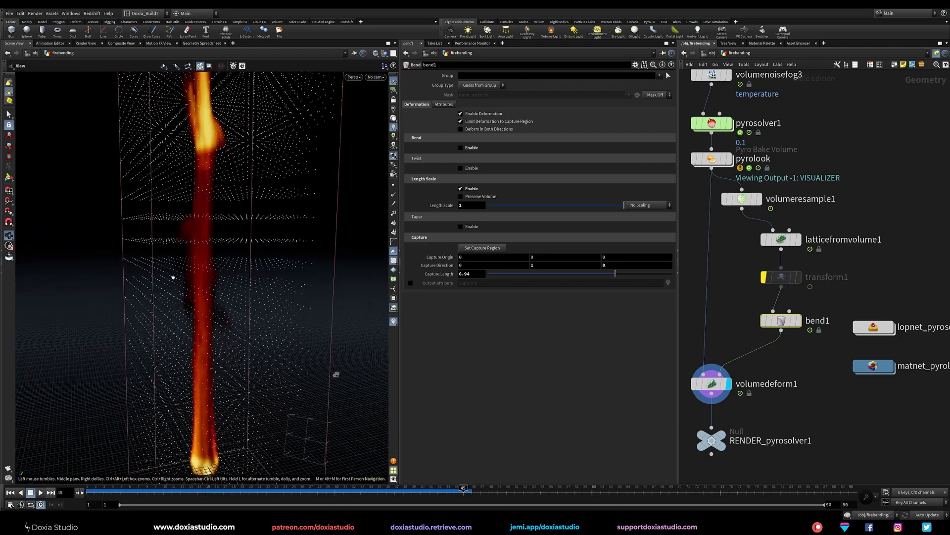
Set bend1's Length Scale to 0.5 and inspect the shortened fire.
click(473, 205)
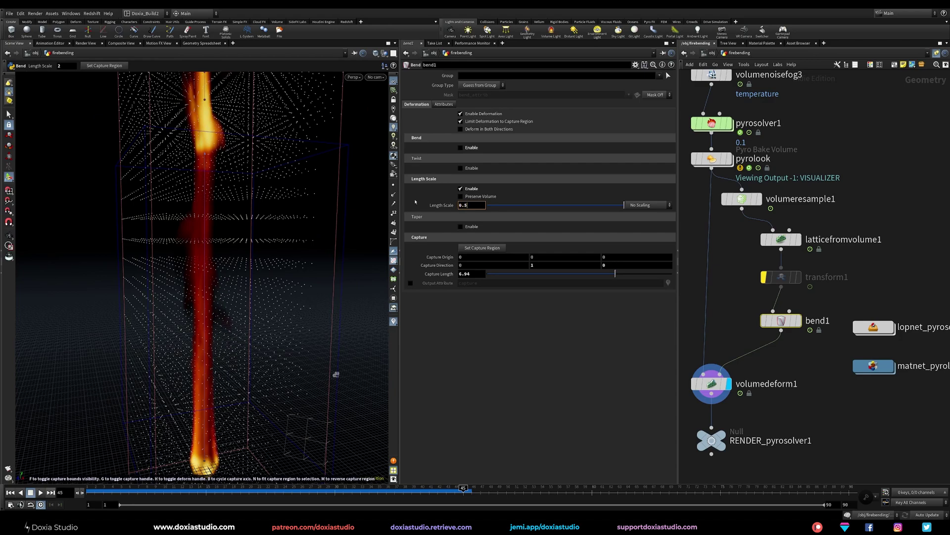
text(0.5)
key(Return)
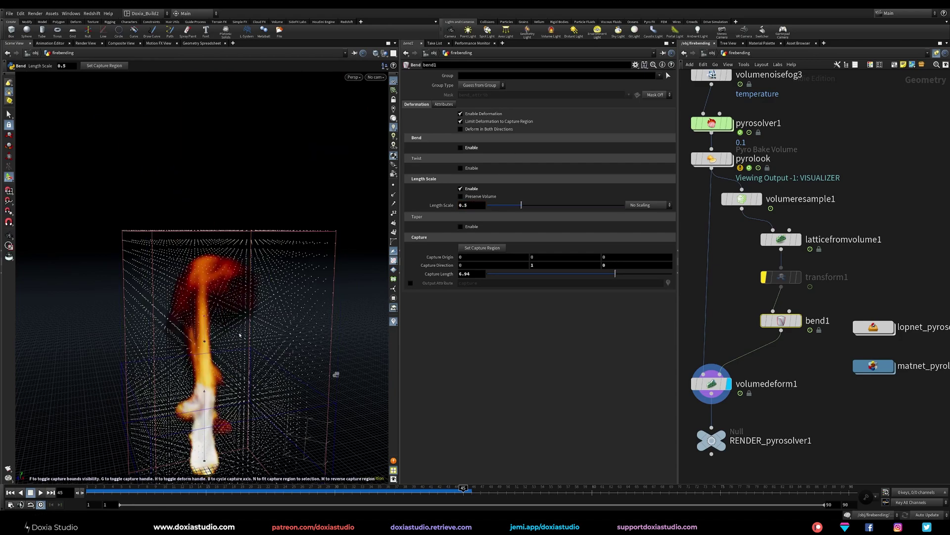
alt+drag(240, 335, 272, 348)
alt+middle_drag(272, 348, 244, 255)
alt+drag(244, 254, 282, 362)
alt+middle_drag(282, 361, 231, 333)
alt+drag(231, 334, 152, 311)
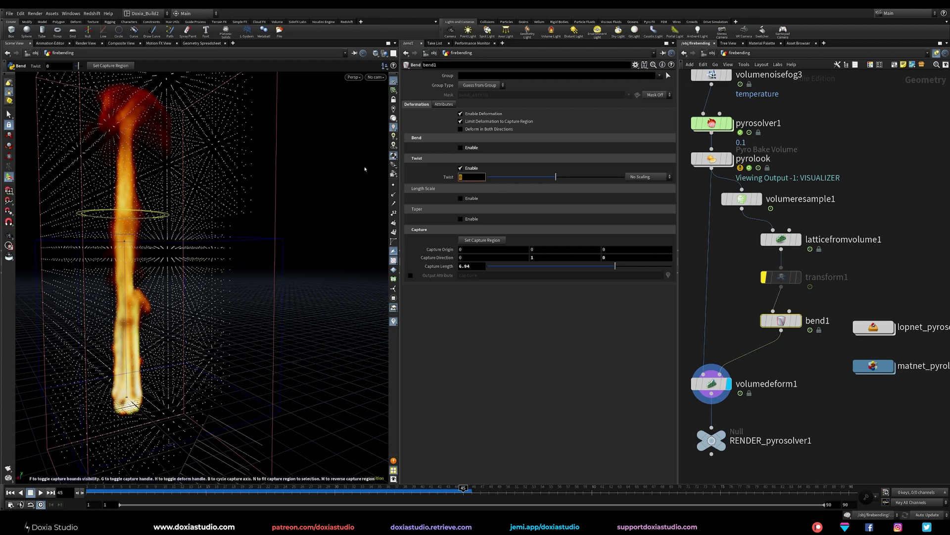
With Length Scale disabled and Twist enabled on bend1, set Twist to 800 and inspect the twisted fire.
text(800)
key(Return)
key(Escape)
drag(172, 310, 128, 309)
key(Return)
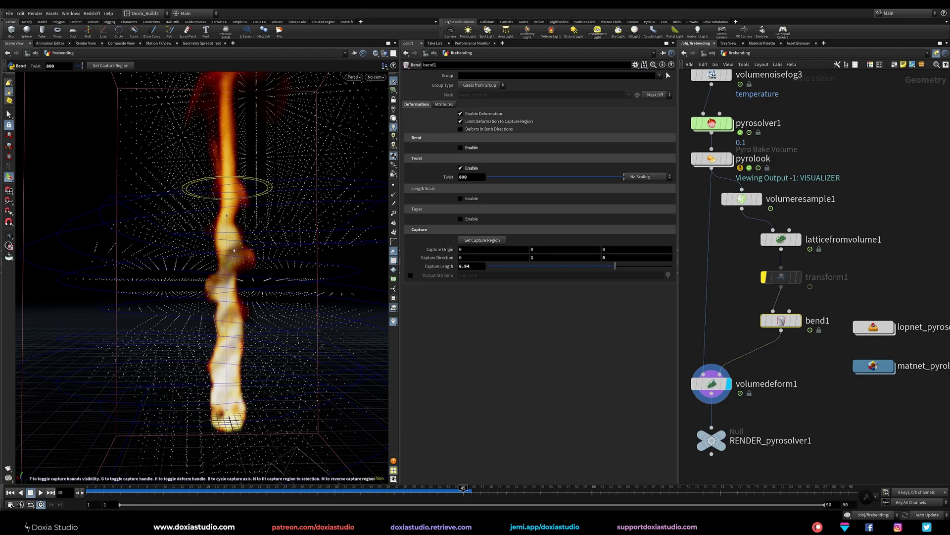
key(Escape)
drag(234, 250, 229, 273)
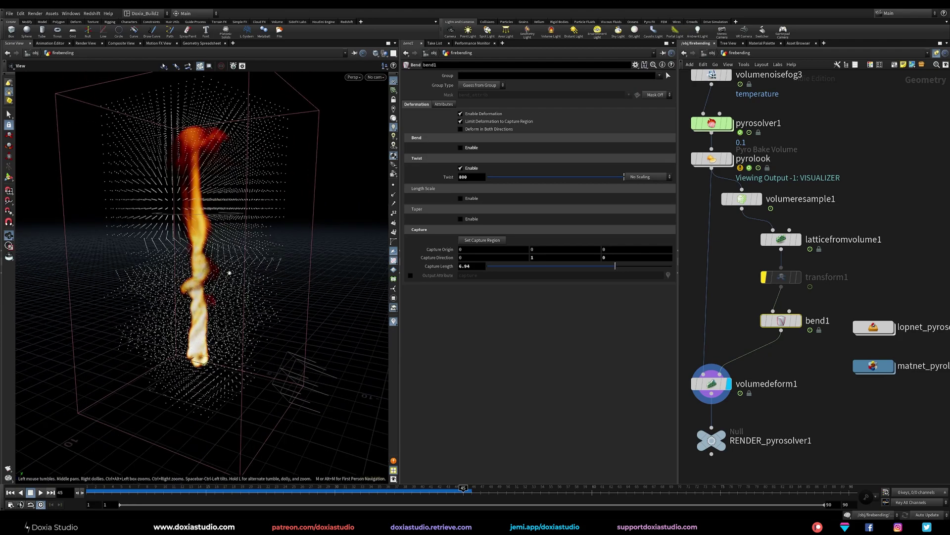
Set bend1's Twist to 1200 and its Capture Length to 20.
key(Return)
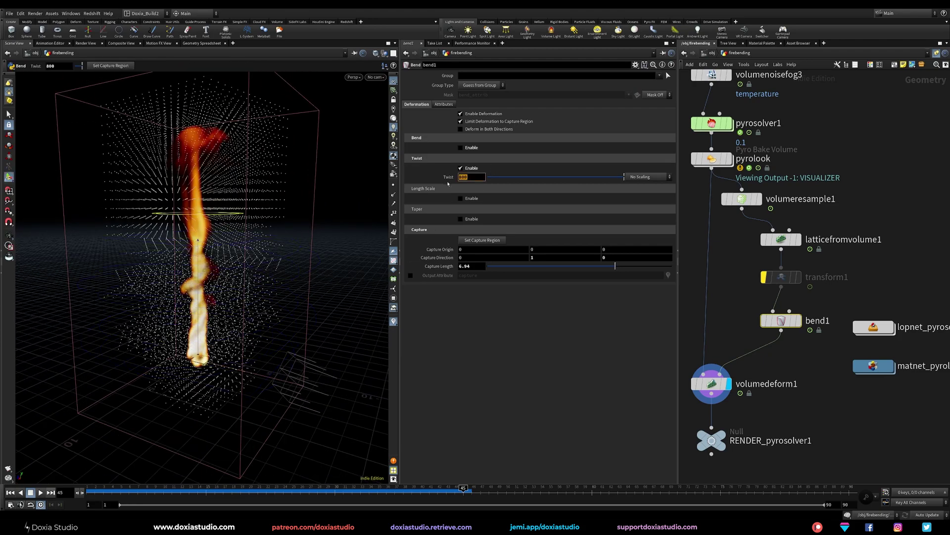
text(12)
key(Return)
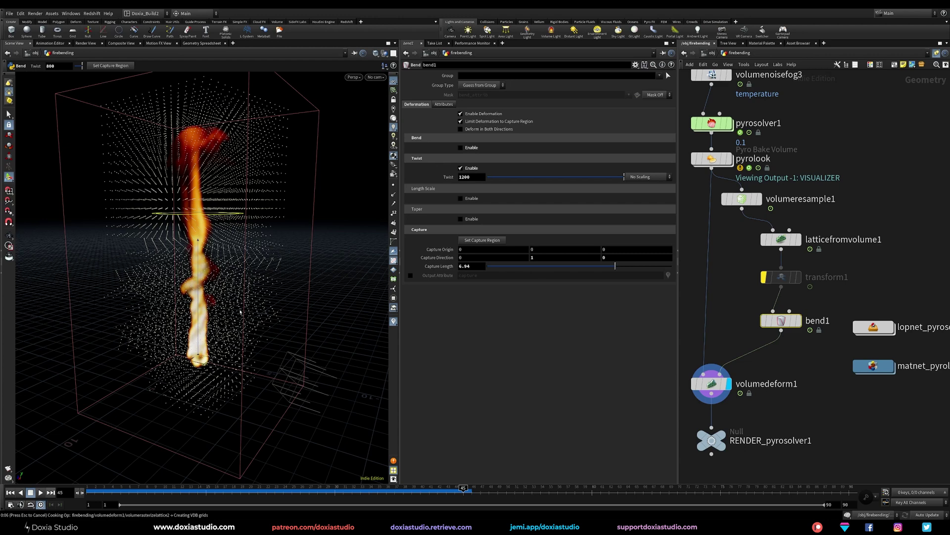
click(468, 266)
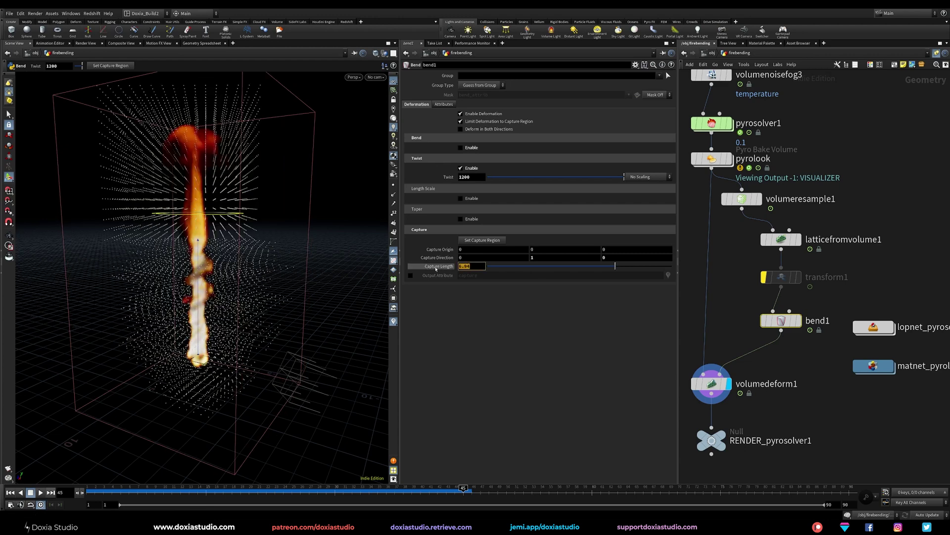
text(20)
key(Return)
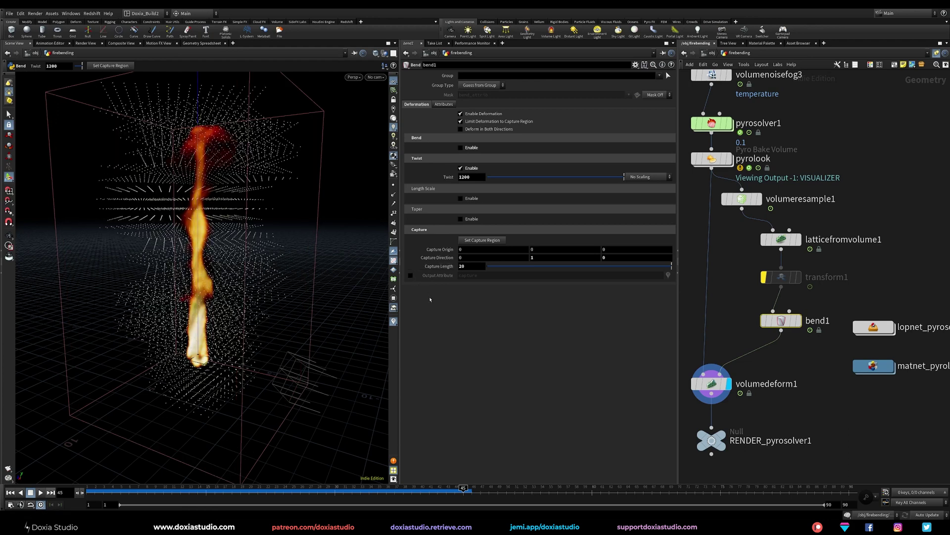
Raise bend1's Twist to 2500 and inspect the twisted fire from several sides.
double_click(470, 176)
text(2500)
key(Return)
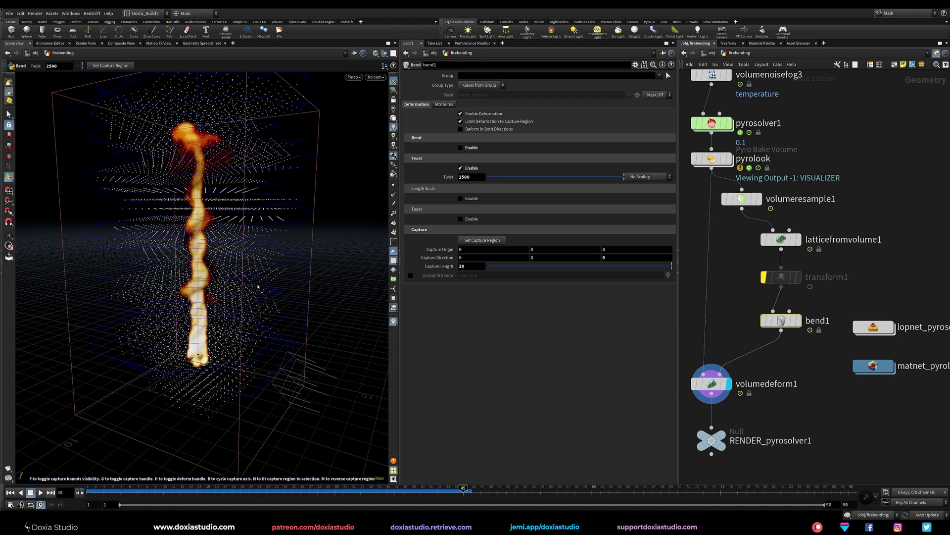
alt+drag(200, 297, 58, 295)
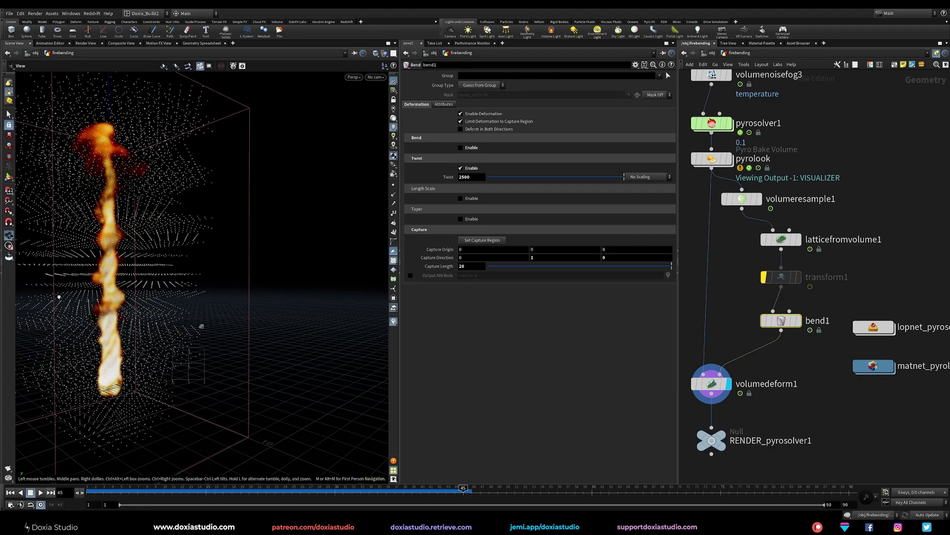
alt+right_drag(58, 295, 89, 308)
alt+drag(89, 308, 317, 311)
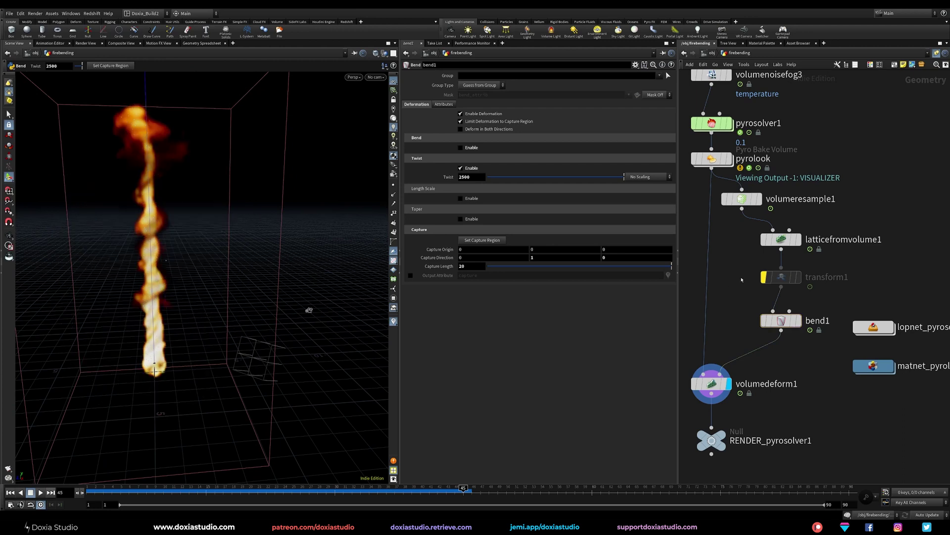
Set pyrosolver1's Voxel Size to 0.075 and return the timeline to frame 1.
middle_drag(716, 277, 743, 286)
click(739, 132)
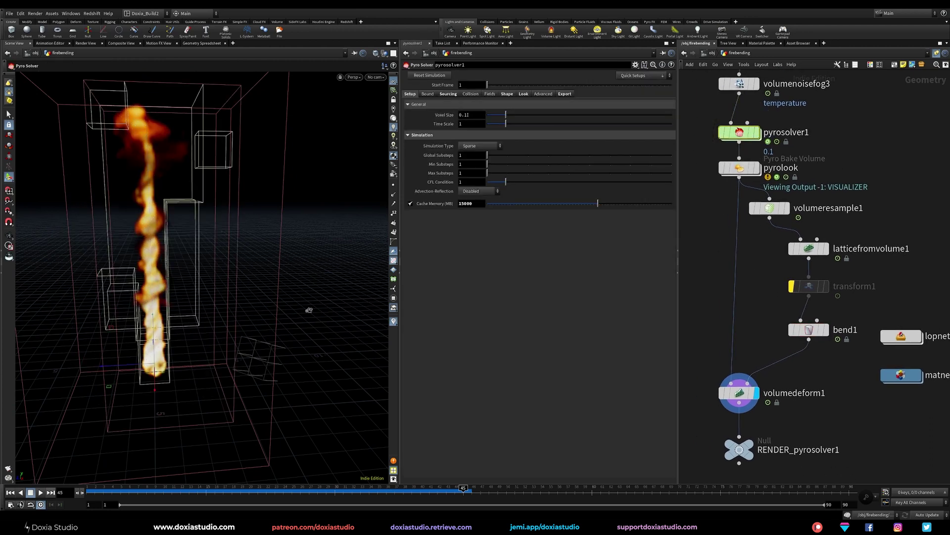
click(464, 115)
text(075)
key(Return)
click(12, 493)
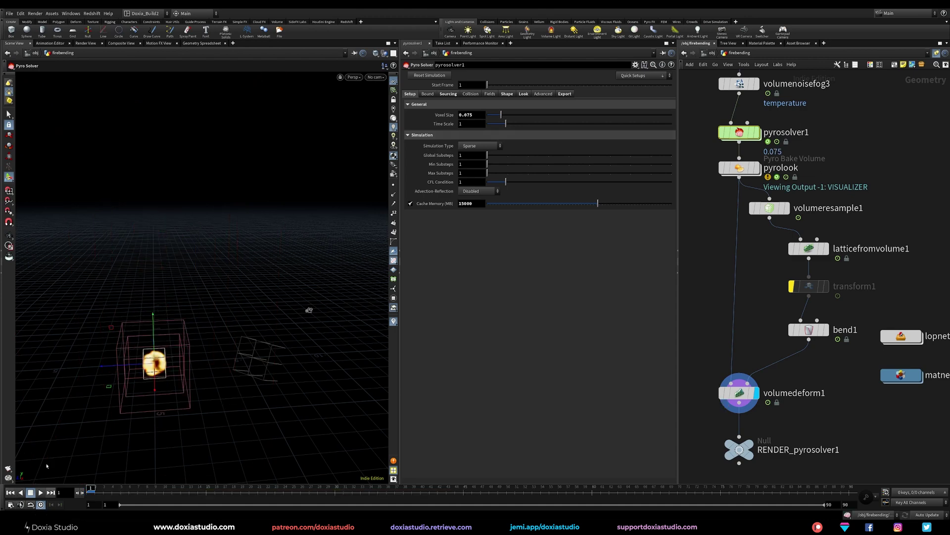
Insert a File Cache node between volumedeform1 and RENDER_pyrosolver1.
middle_drag(706, 340, 739, 253)
key(Tab)
text(f)
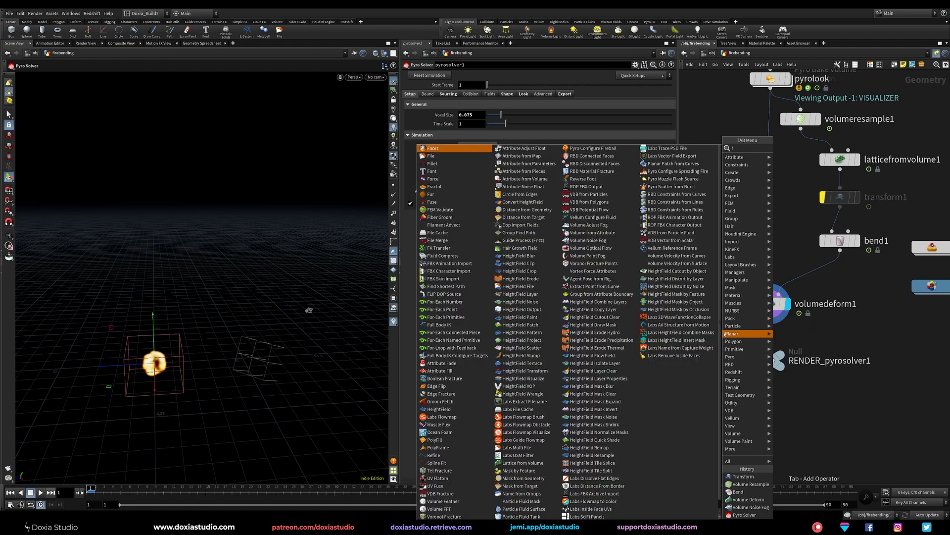
text(ile)
click(796, 156)
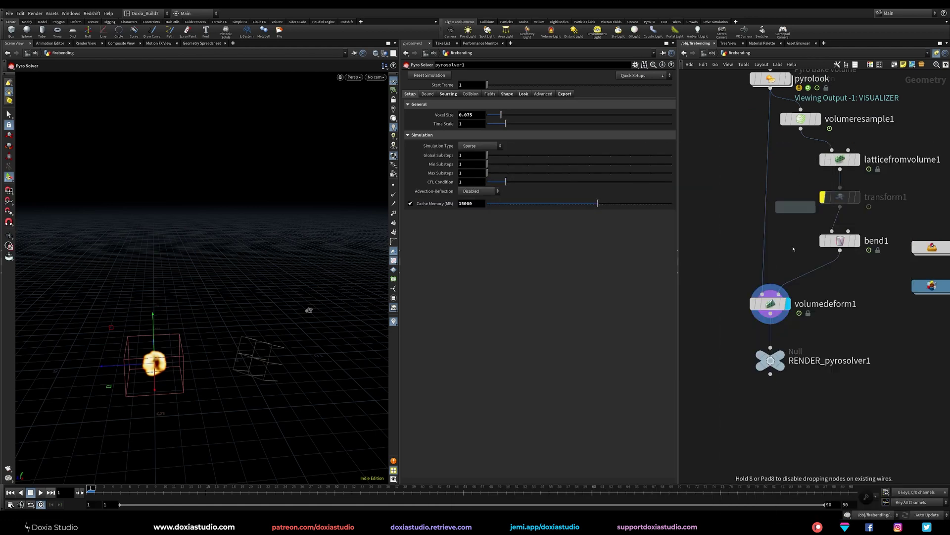
click(753, 328)
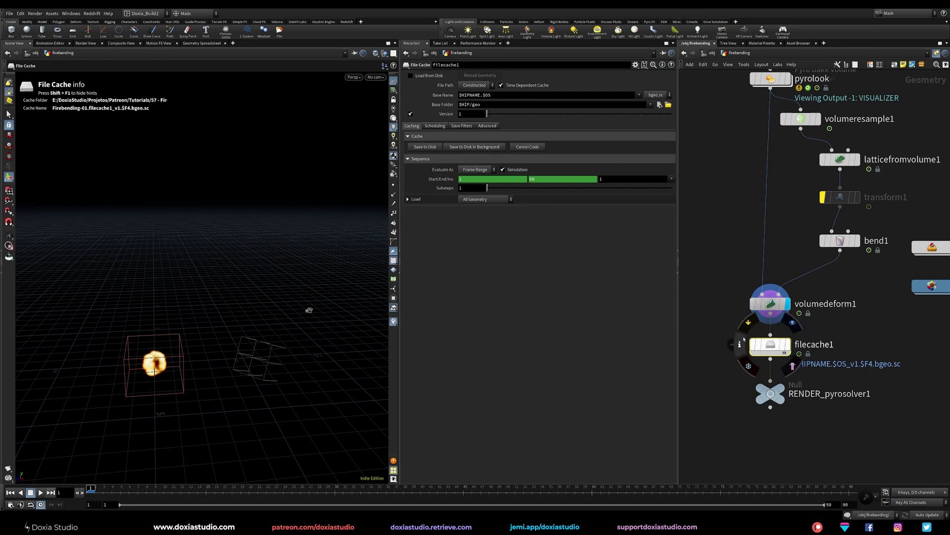
Rename the File Cache node as cache_pyro.
middle_click(779, 347)
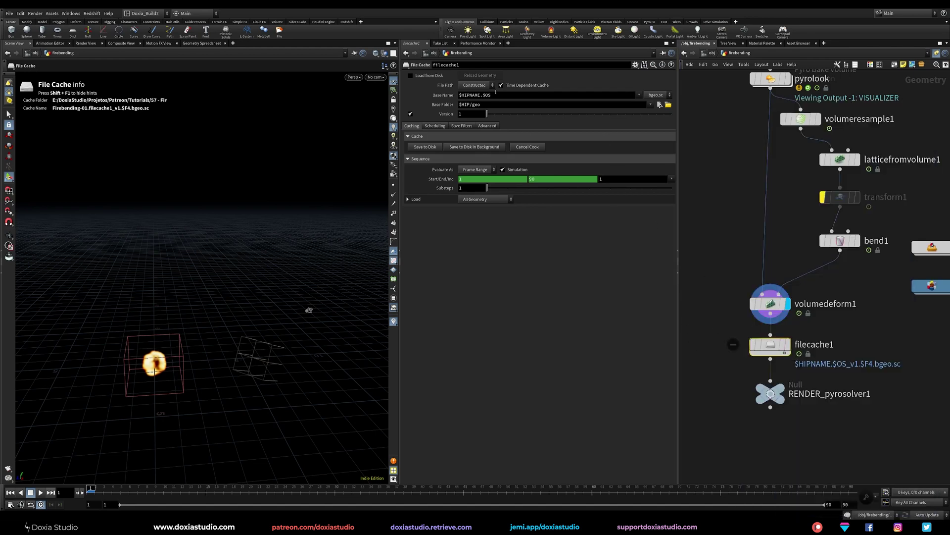
double_click(469, 64)
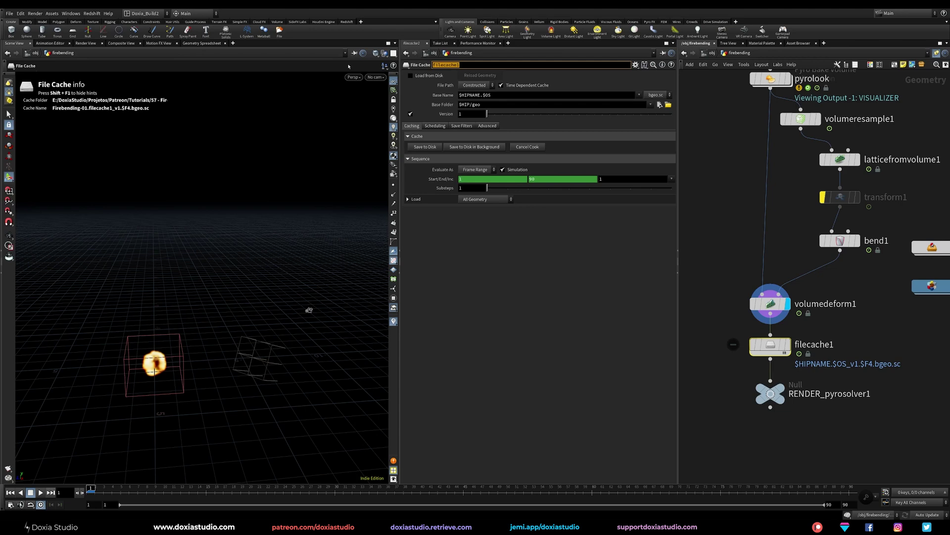
text(cache_pyro)
Reduce cache_pyro's Base Name to $OS and save the simulation cache to disk.
drag(484, 95, 399, 89)
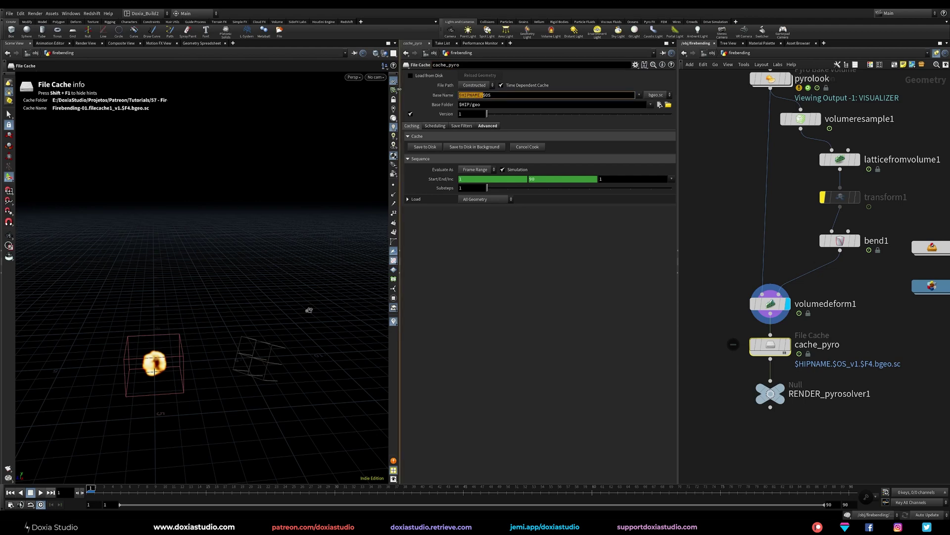
key(BackSpace)
click(510, 295)
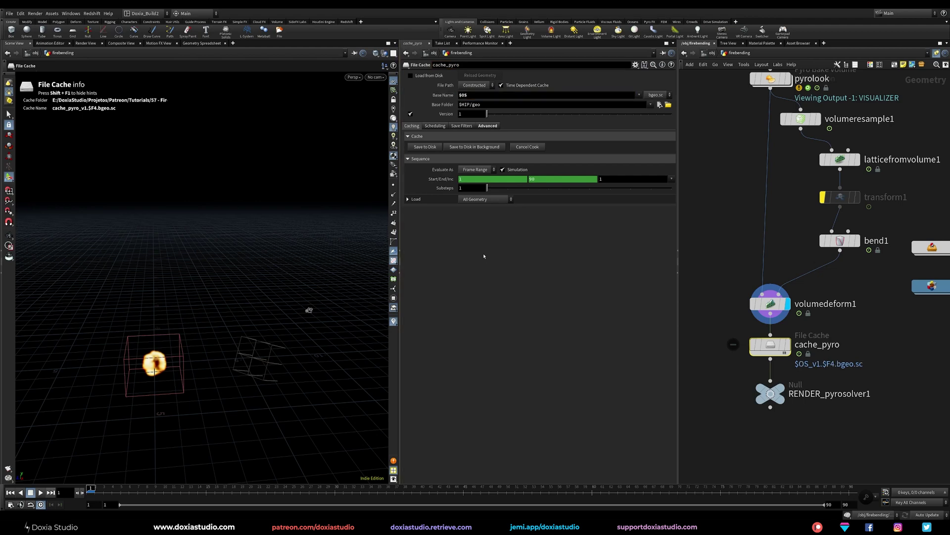
click(426, 147)
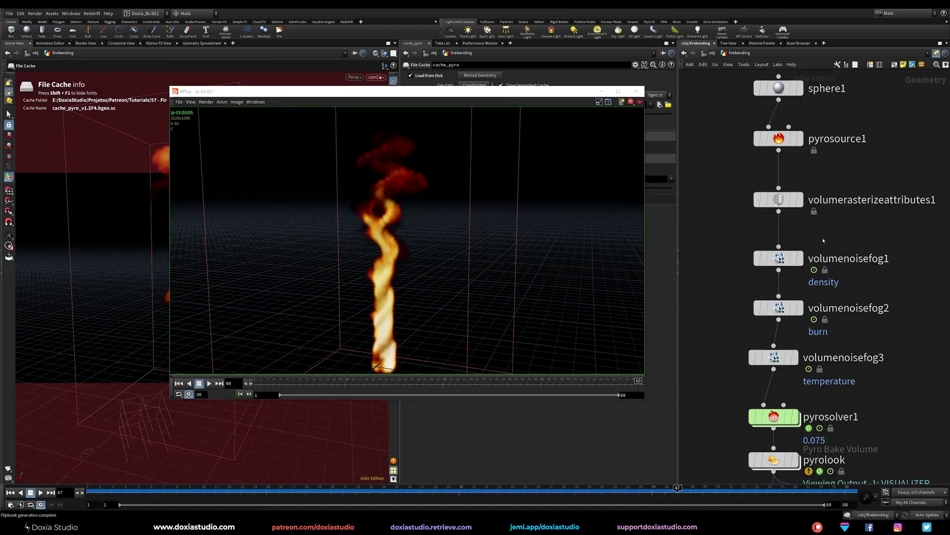
Play the twisted fire flipbook, scrub it to frame 46 to inspect the spiral shape, and return to the scene.
click(209, 383)
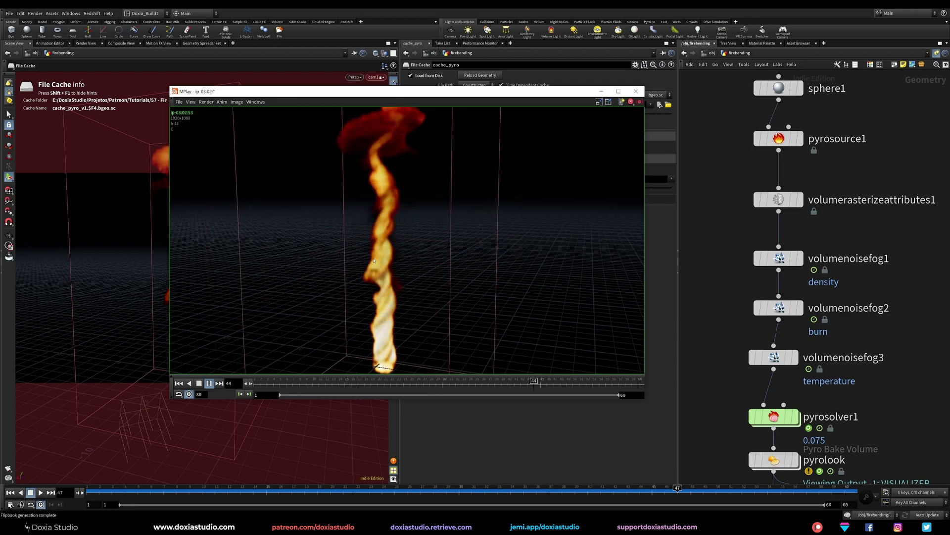
click(209, 383)
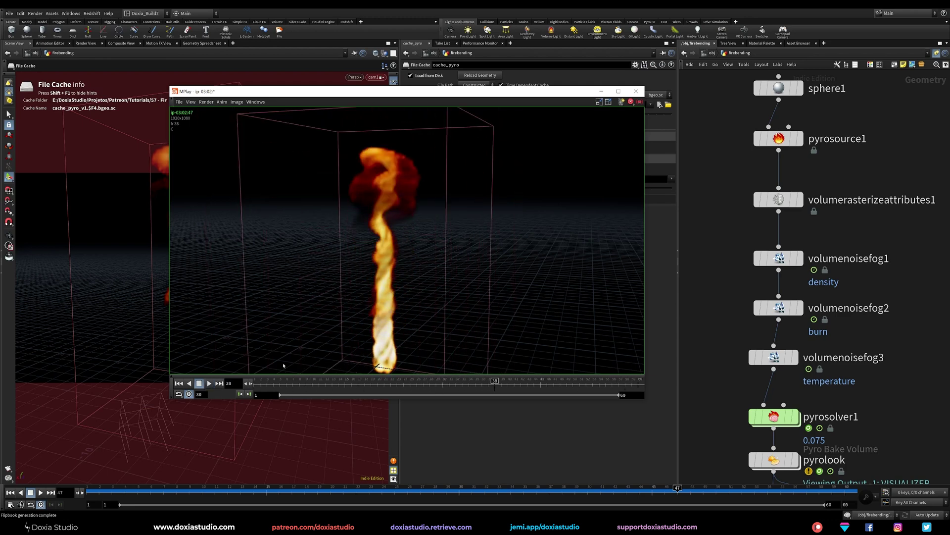
drag(429, 383, 549, 369)
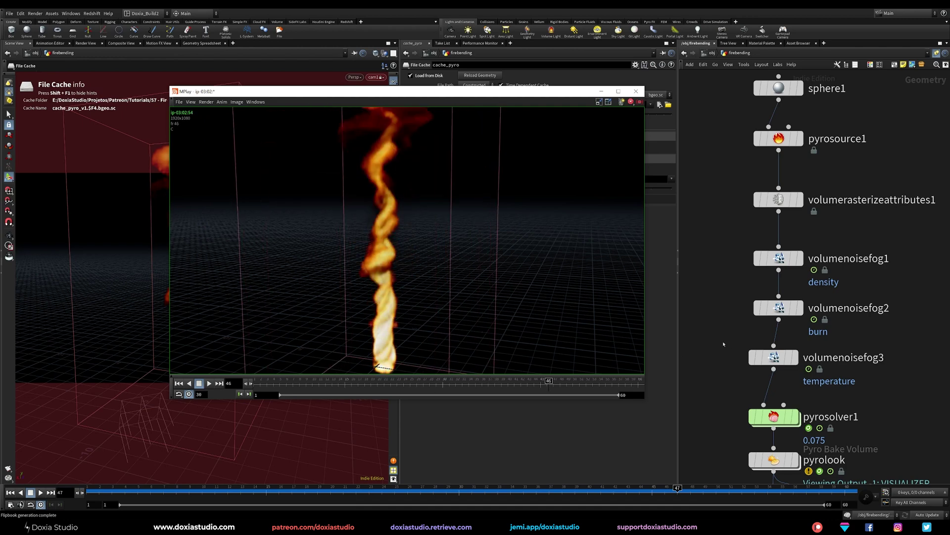
click(697, 339)
alt+drag(231, 339, 206, 338)
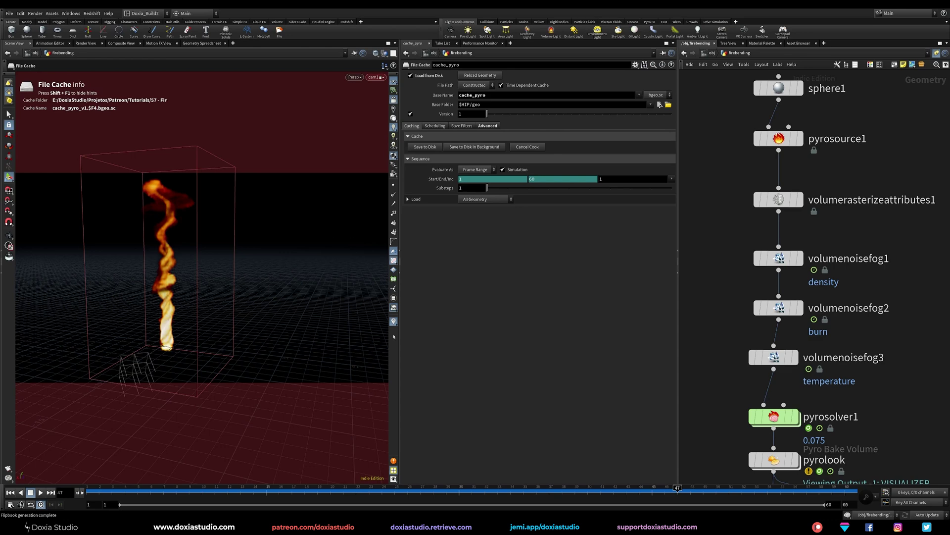
Review the node network from pyrosolver1 down to the render null, examining the bend1 and transform1 nodes that deform the lattice.
middle_click(772, 357)
middle_drag(716, 394, 706, 194)
middle_drag(699, 308, 713, 176)
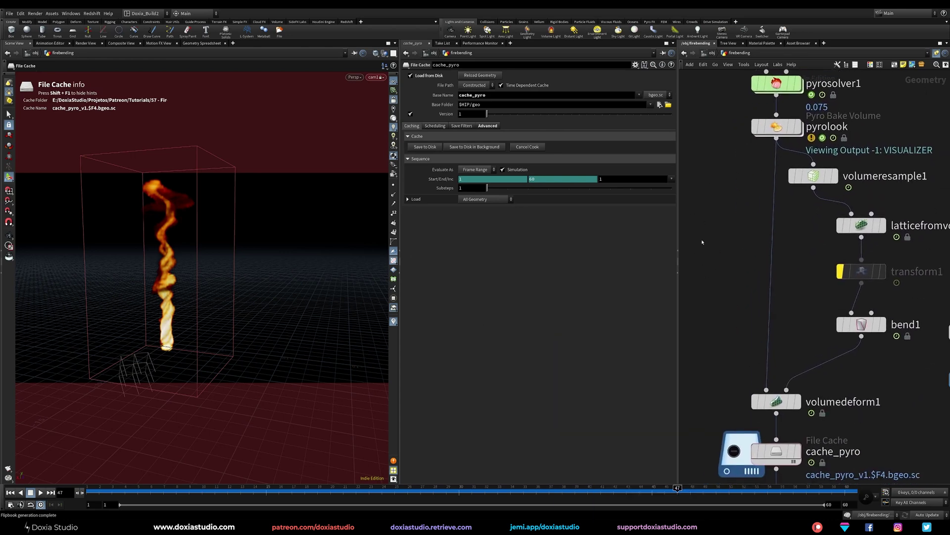
scroll(710, 284, down, 3)
middle_drag(705, 284, 758, 294)
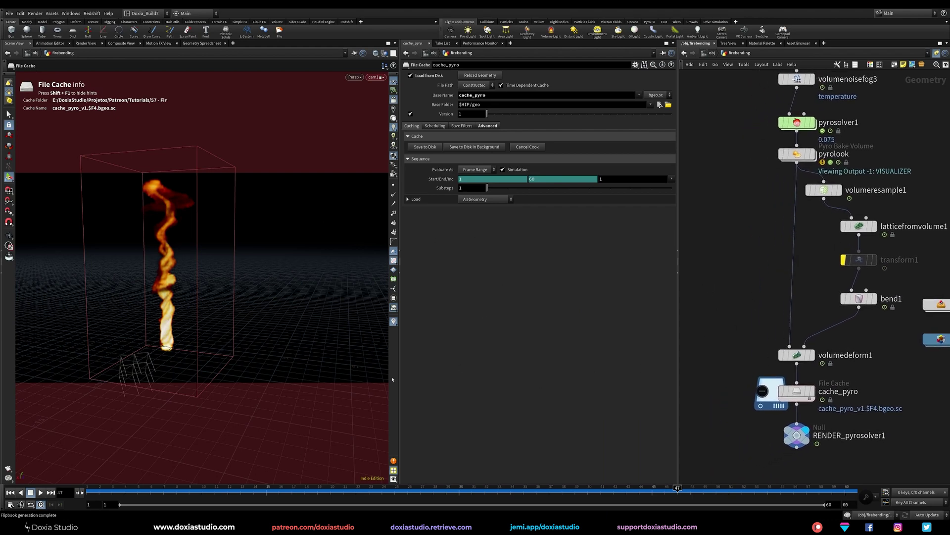
middle_drag(797, 284, 736, 307)
click(790, 321)
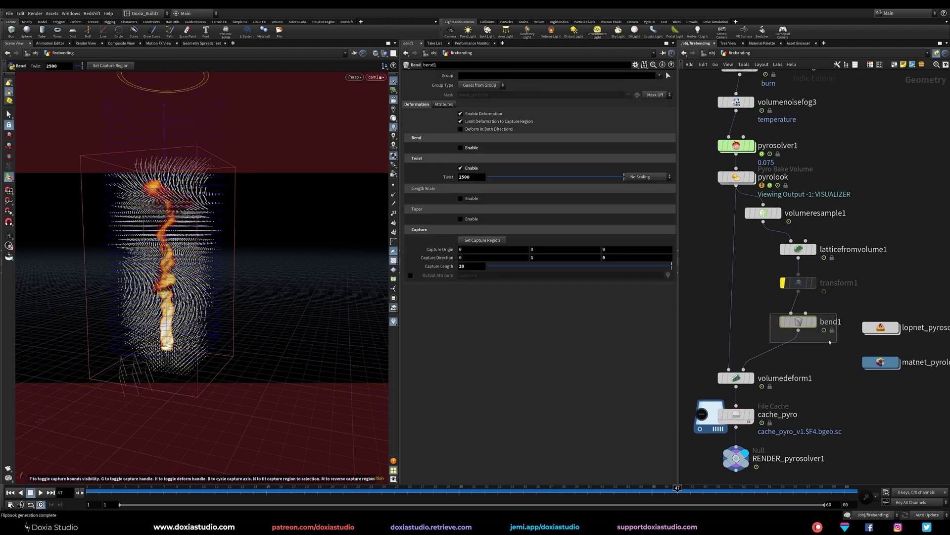
drag(782, 310, 779, 309)
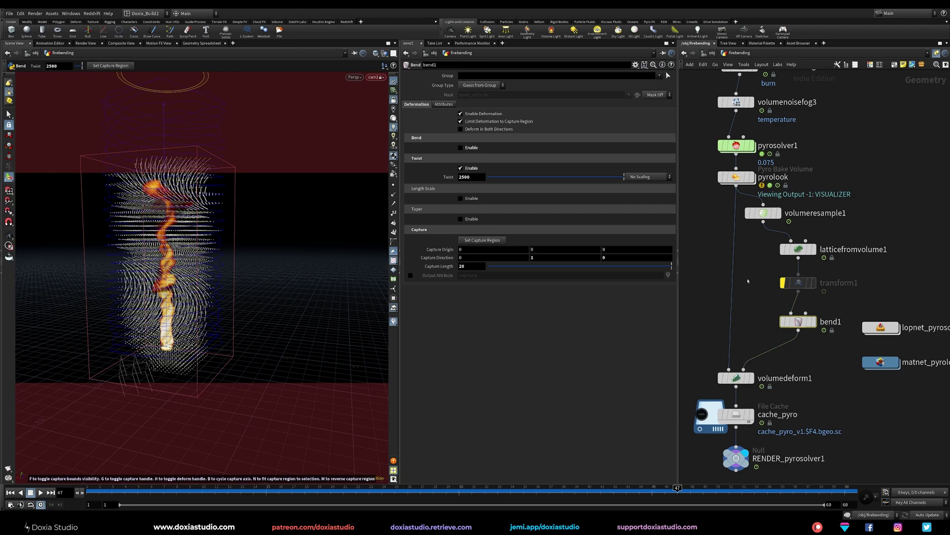
drag(764, 270, 826, 294)
Add a displayed Tube node in an empty area of the firebending network.
middle_drag(879, 275, 726, 313)
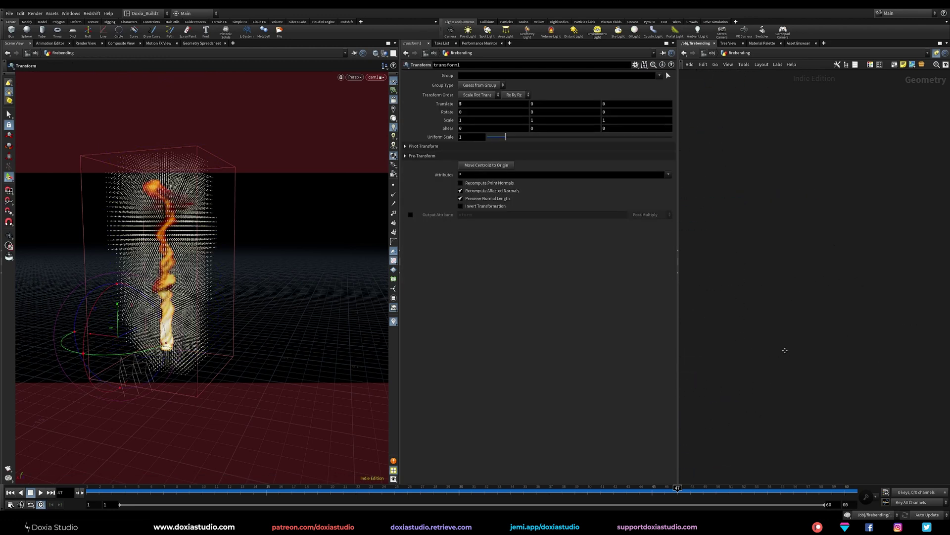
middle_drag(785, 350, 781, 263)
scroll(779, 263, down, 3)
middle_drag(776, 223, 776, 294)
key(Tab)
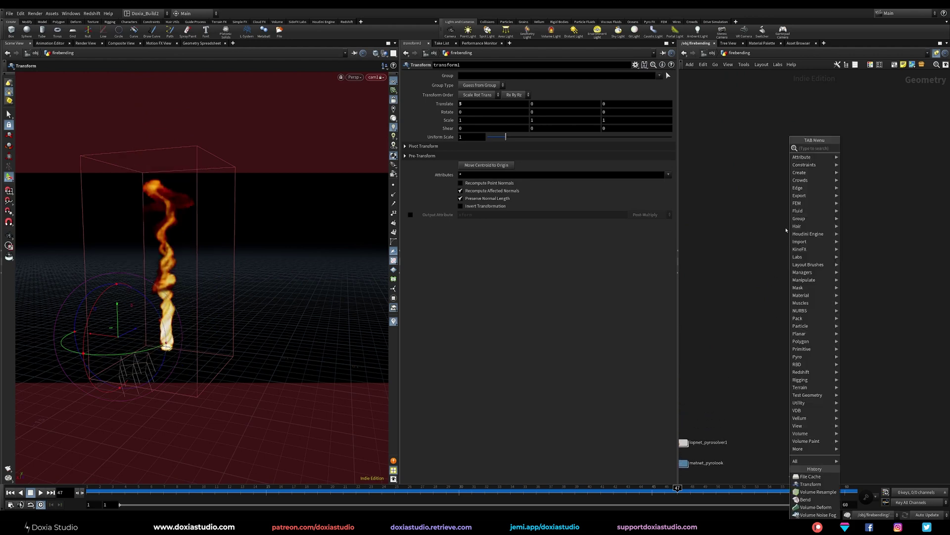
text(tube)
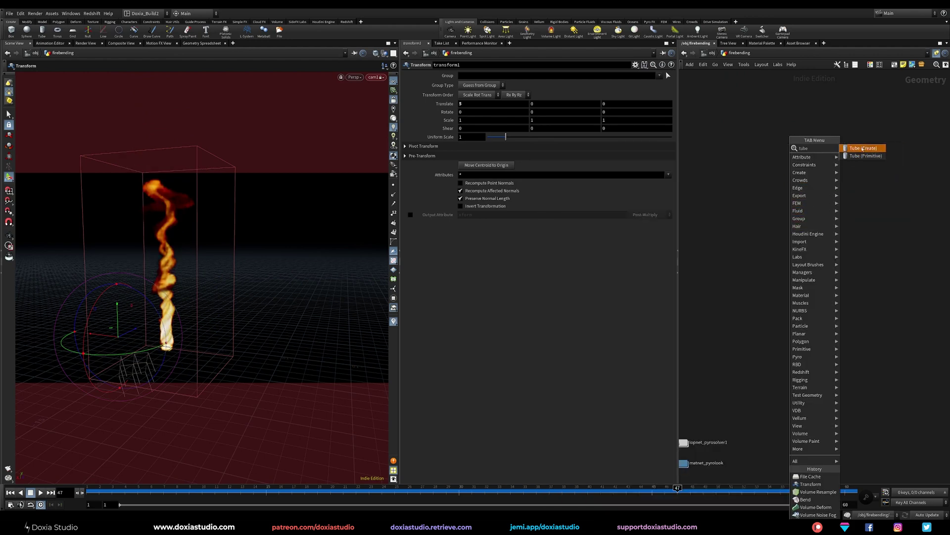
click(863, 149)
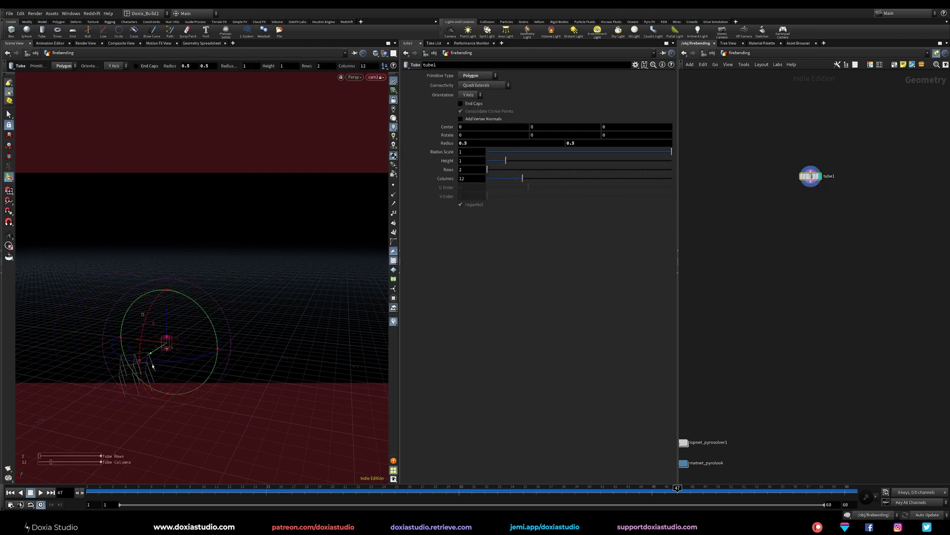
Set tube1's Height to 5.
alt+right_drag(227, 318, 189, 340)
alt+drag(188, 340, 175, 358)
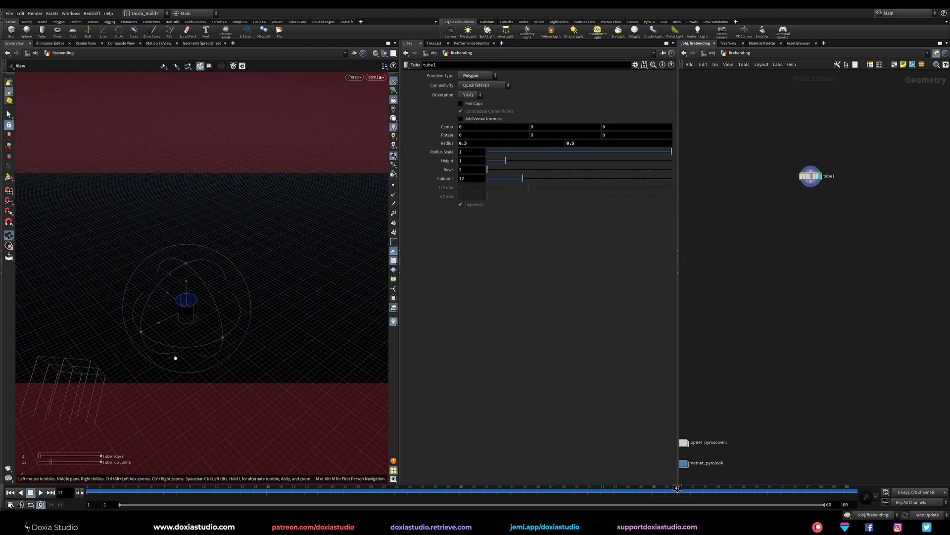
alt+middle_drag(176, 358, 186, 339)
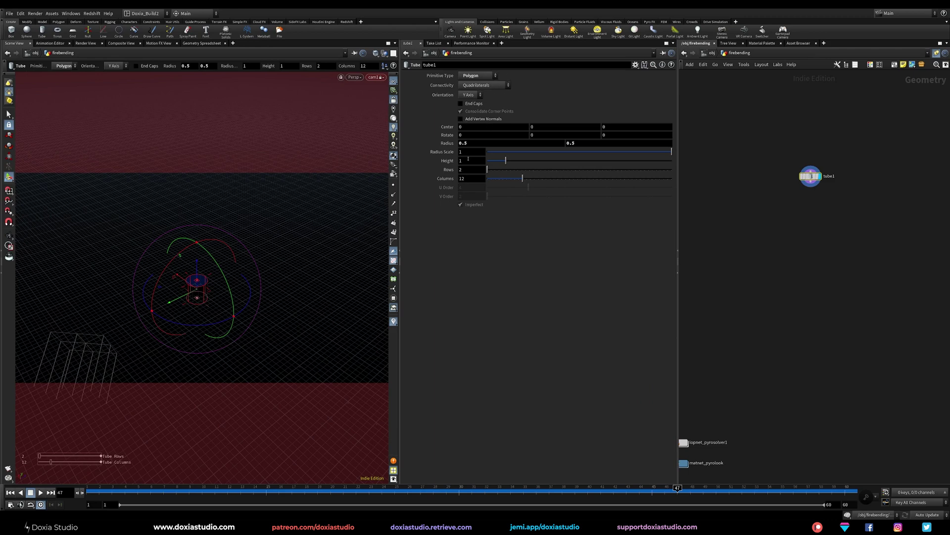
drag(468, 158, 446, 163)
text(5)
key(Return)
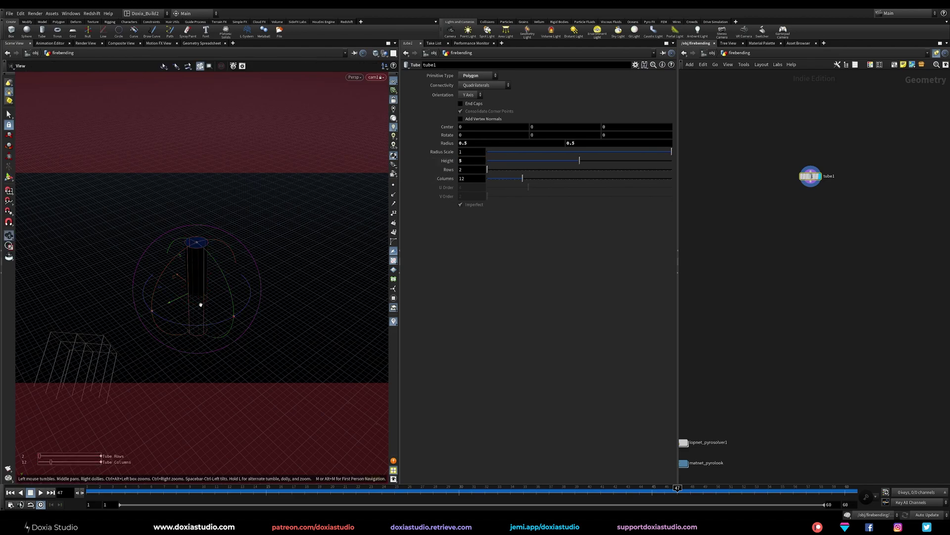
Turn on the headlight so the tube displays with lit shading, and inspect it from above.
alt+drag(202, 303, 242, 293)
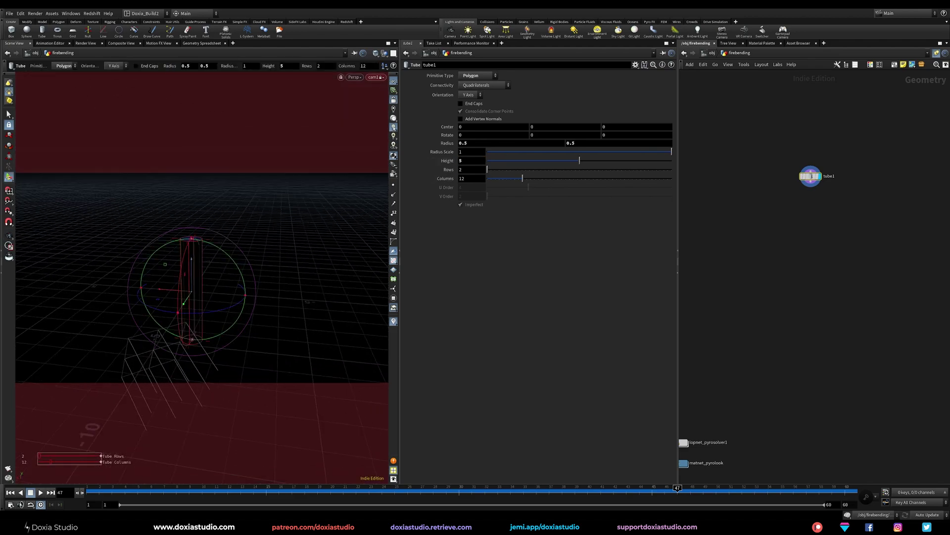
click(394, 119)
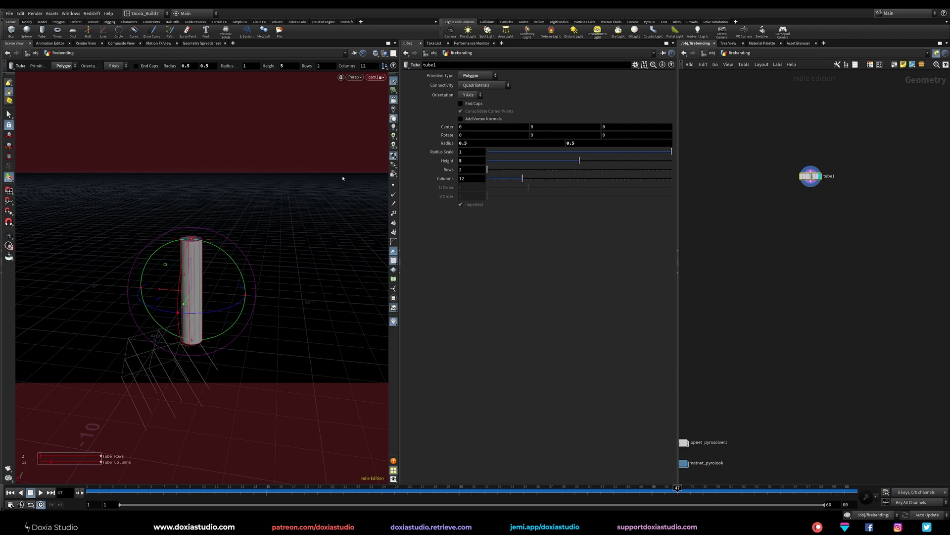
alt+drag(343, 178, 207, 306)
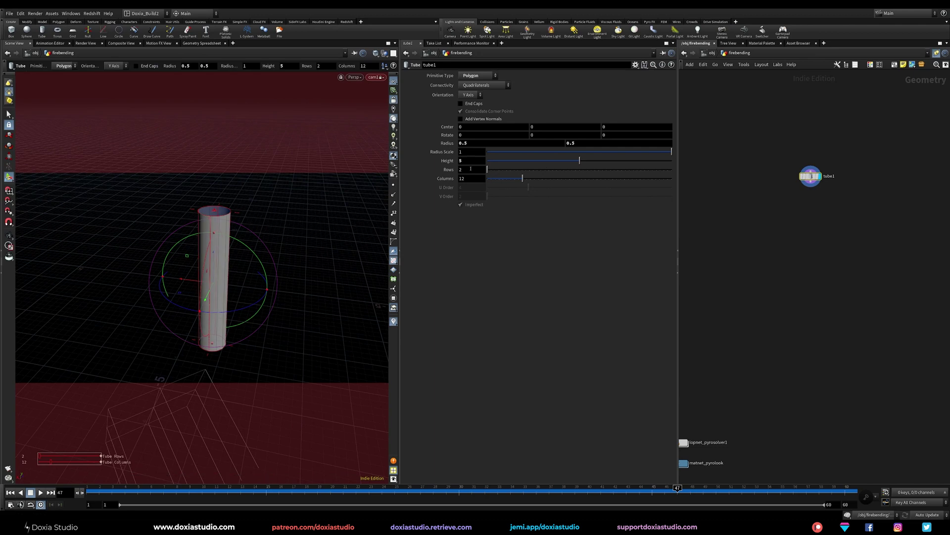
Set tube1's Rows and Columns to 60 each.
key(Return)
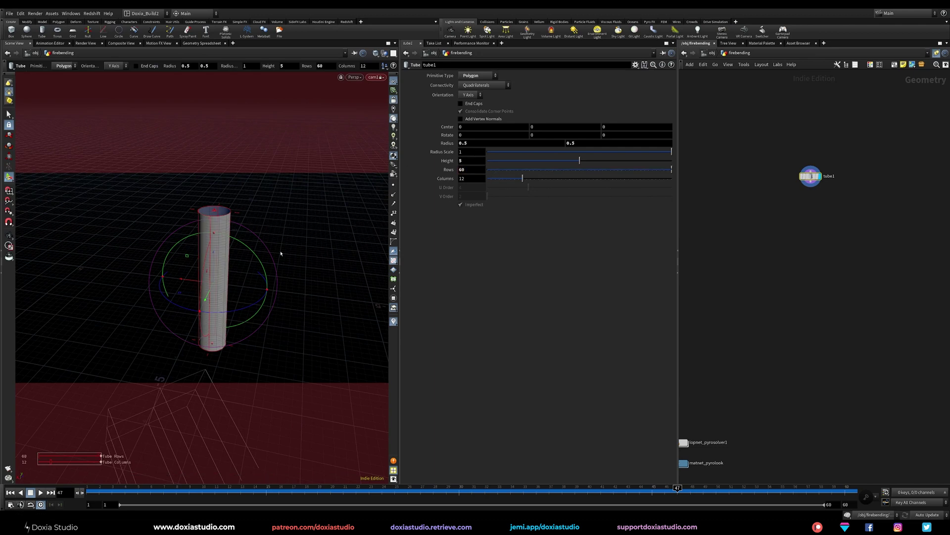
click(470, 178)
text(60)
key(Return)
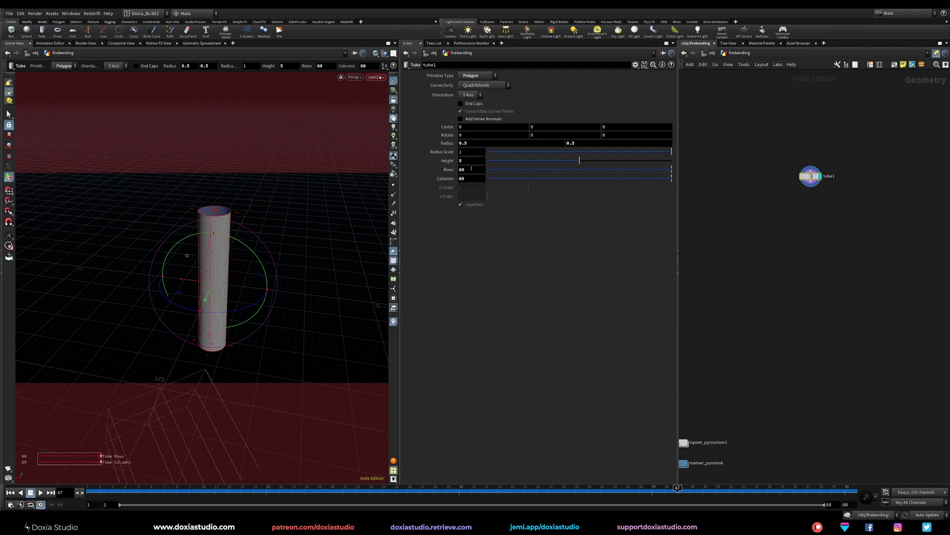
Set tube1's Height to 10 and its Center Y to 5.
key(BackSpace)
text(10)
key(Return)
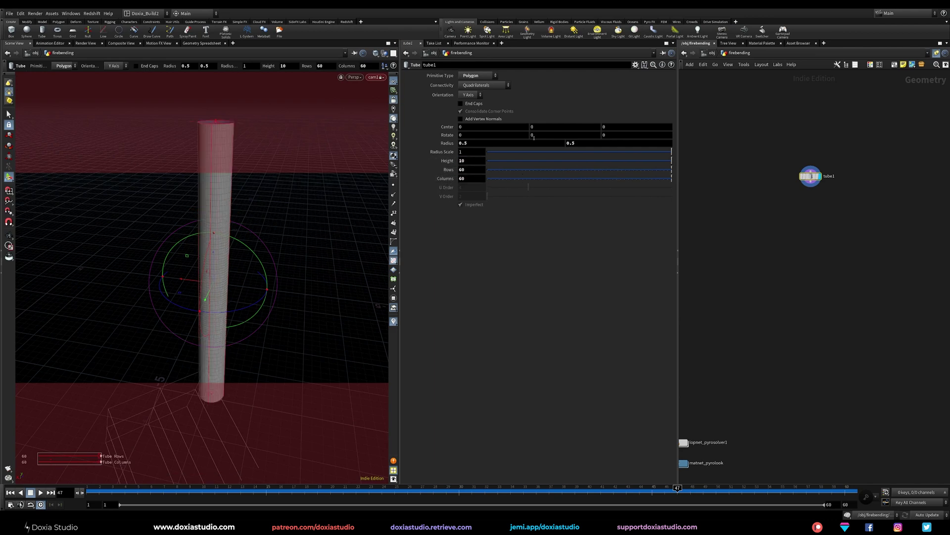
key(Return)
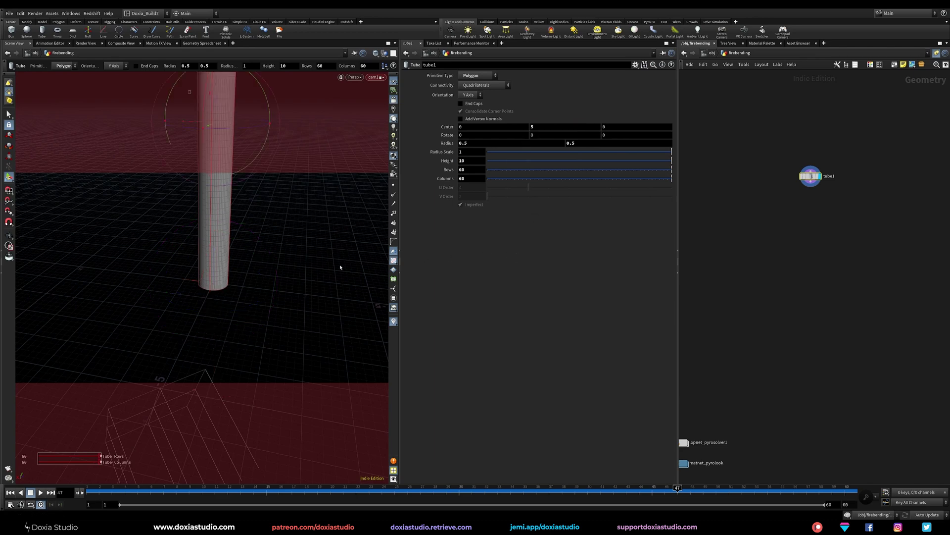
Leave the cam1 view and inspect the full tube in the free perspective view.
key(Escape)
drag(254, 265, 217, 339)
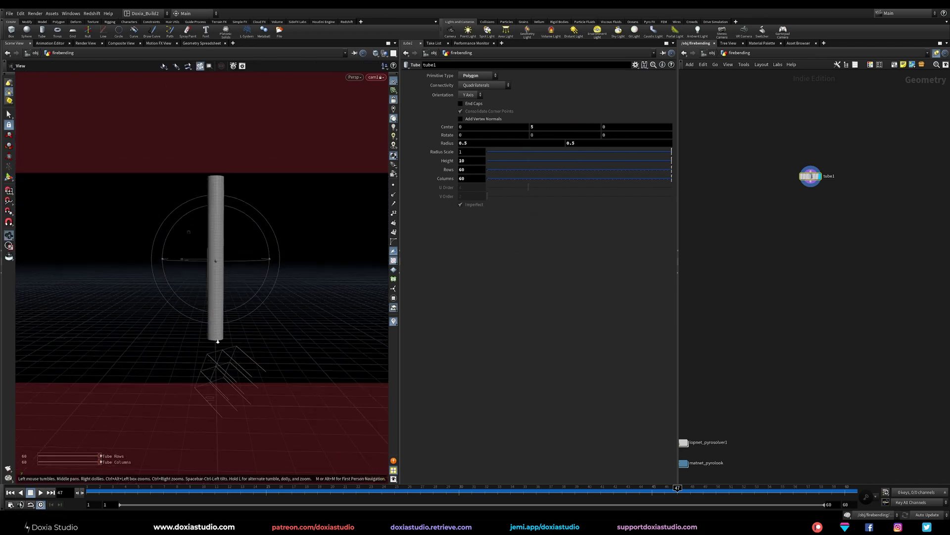
alt+right_drag(216, 340, 215, 269)
click(394, 100)
alt+right_drag(352, 166, 246, 251)
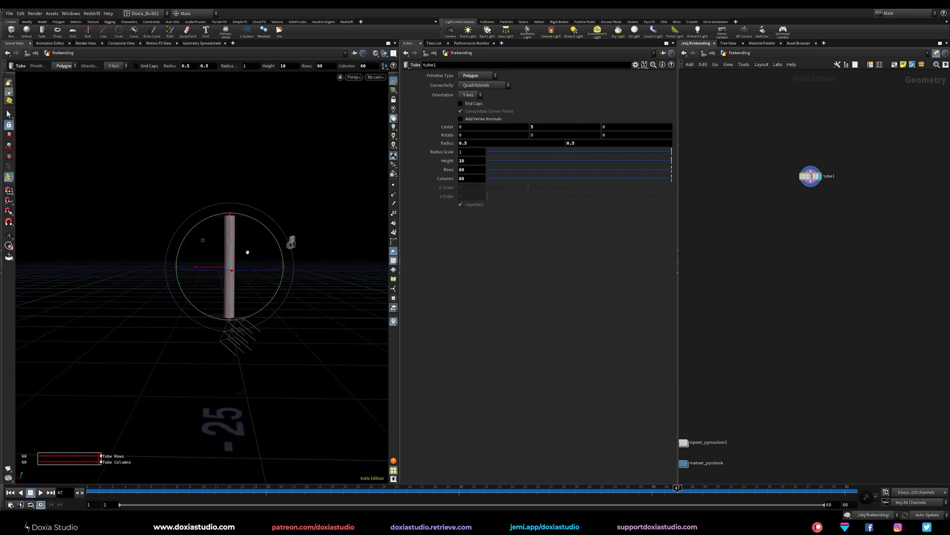
alt+drag(246, 250, 221, 276)
alt+right_drag(220, 276, 301, 238)
alt+drag(301, 237, 227, 228)
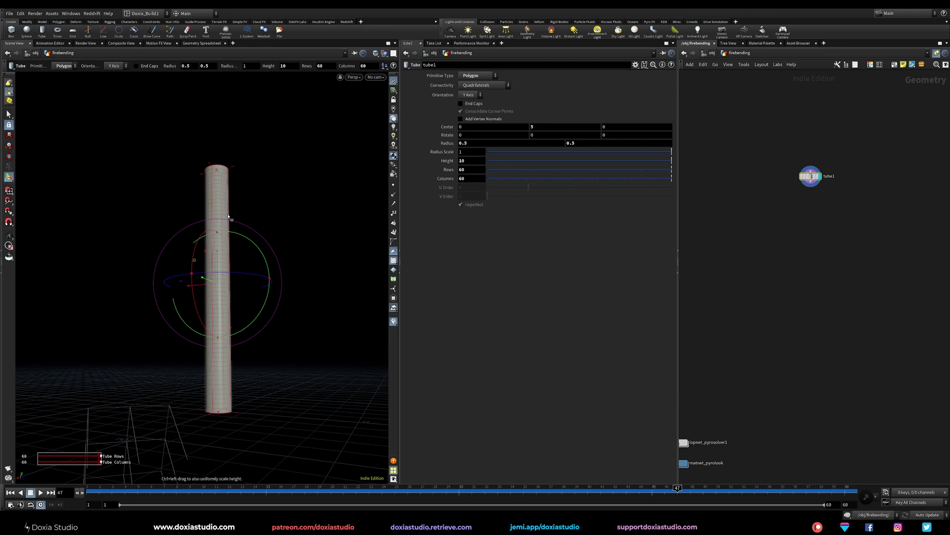
alt+drag(233, 275, 232, 310)
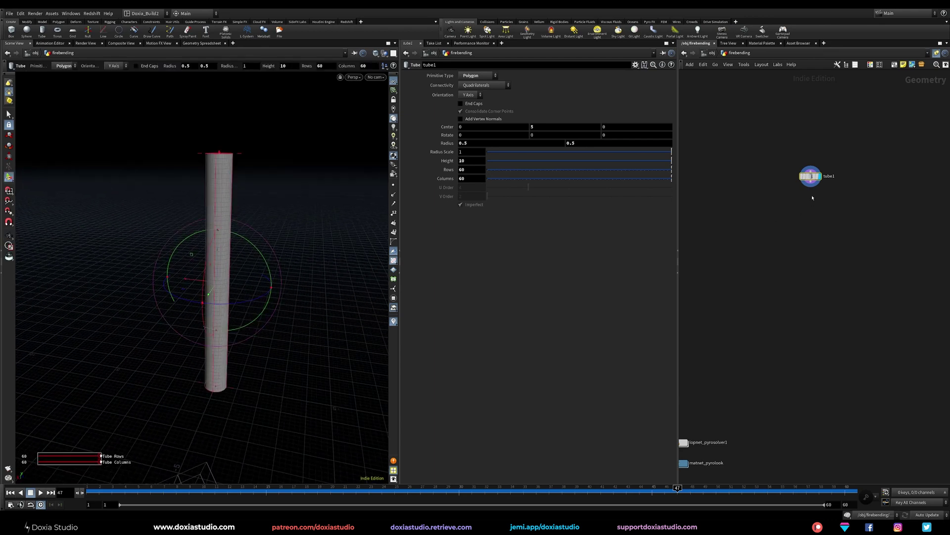
Add a displayed Bend node connected below tube1.
key(Tab)
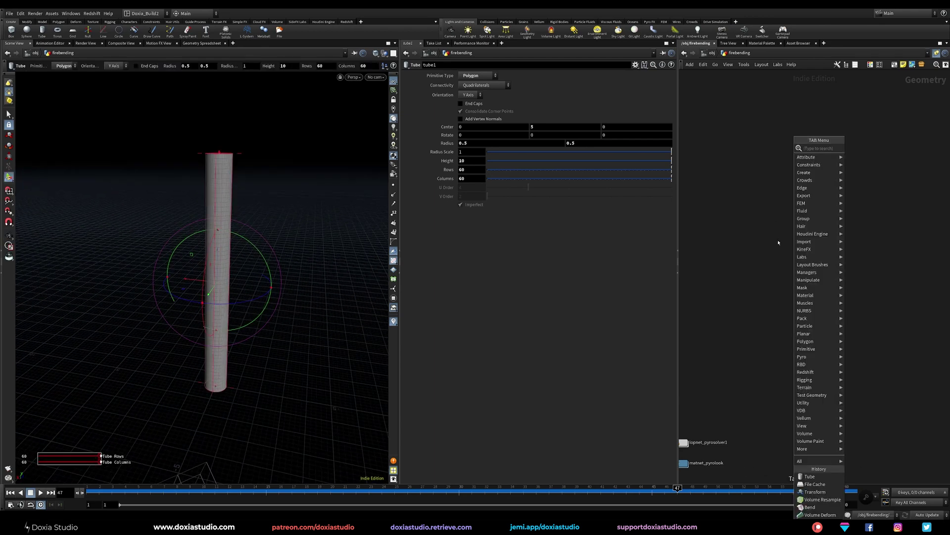
text(bend)
key(Escape)
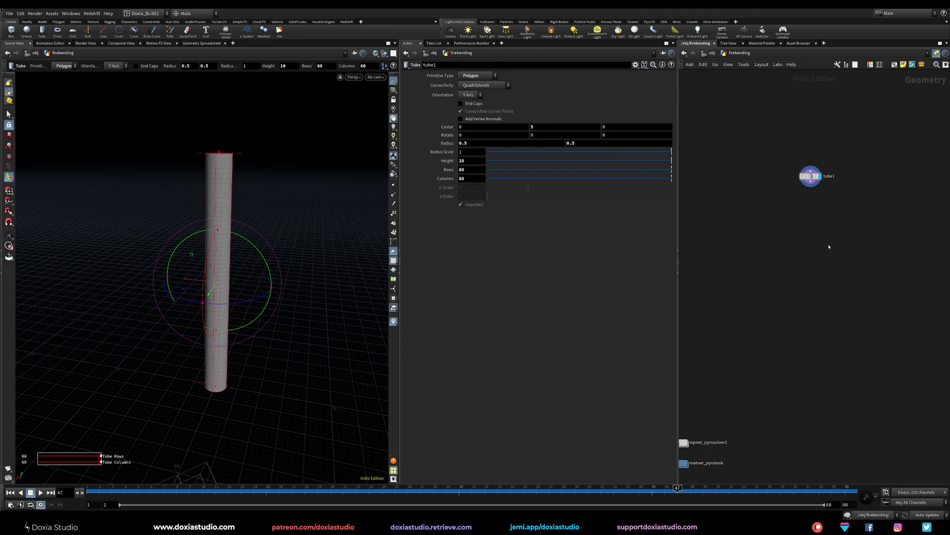
click(806, 231)
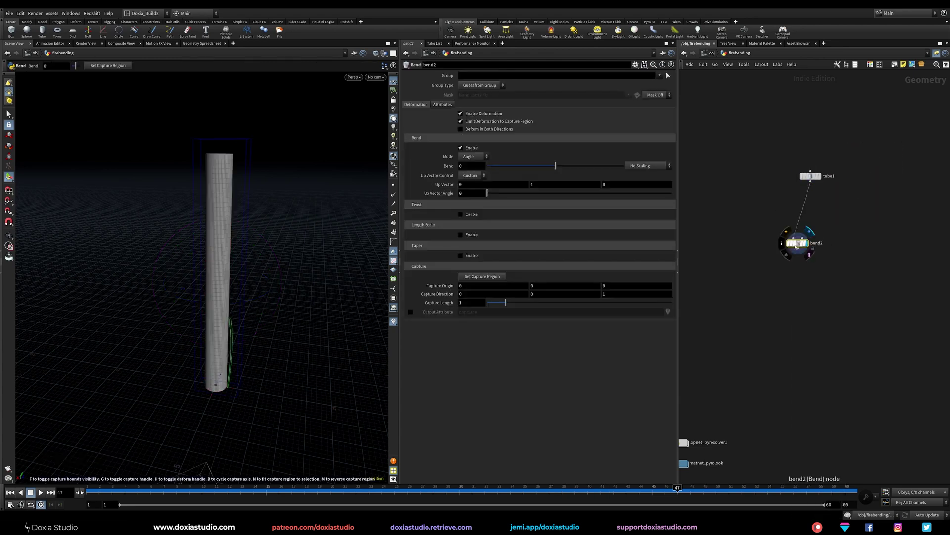
Disable Bend and enable Twist on bend2, with a Twist value of 600.
click(461, 147)
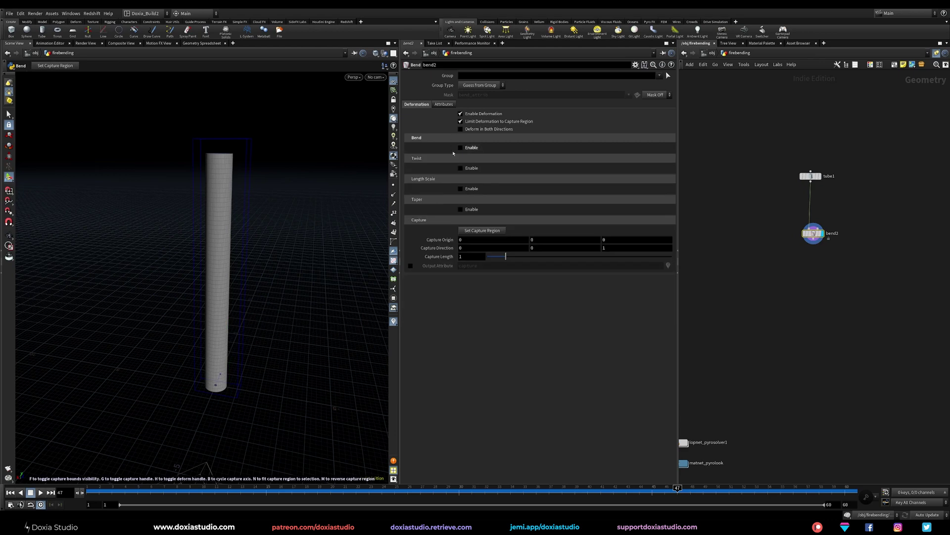
click(461, 168)
drag(564, 177, 564, 179)
click(460, 177)
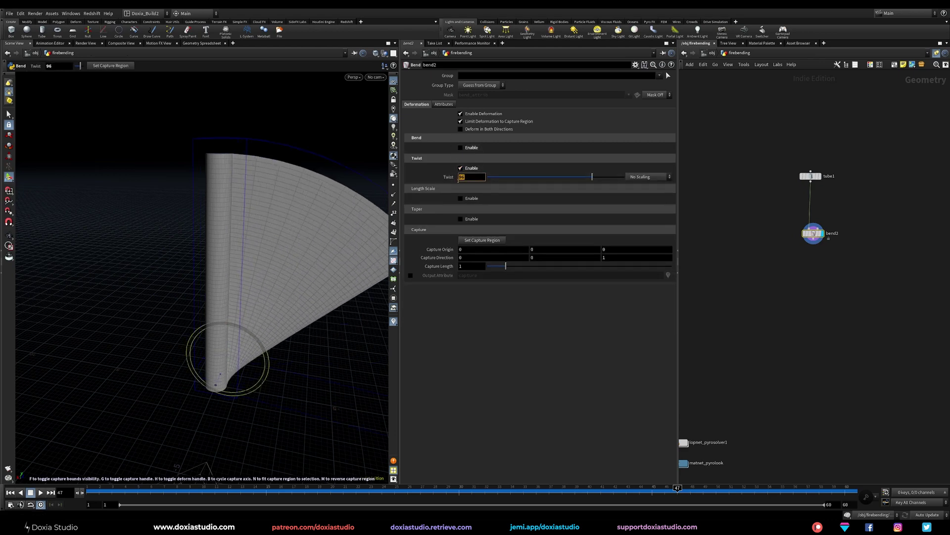
text(600)
key(Return)
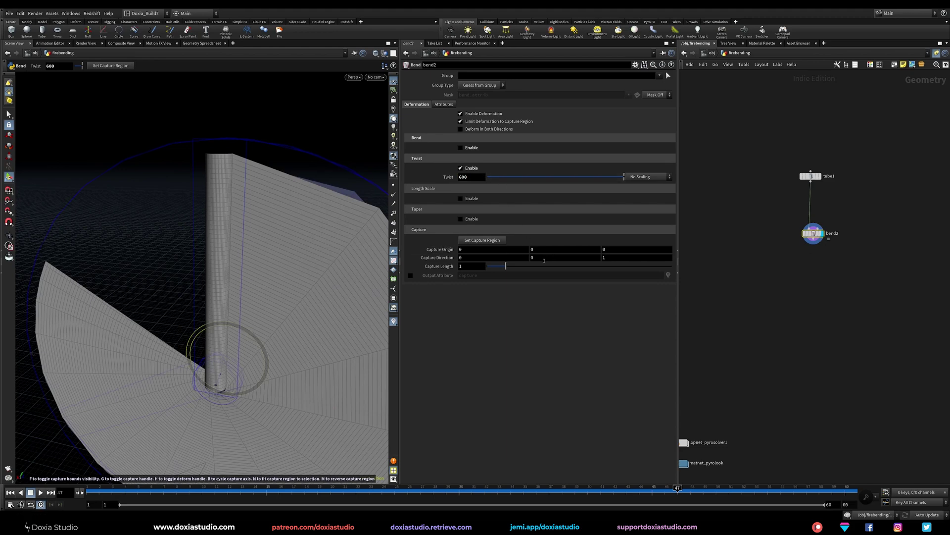
Set bend2's Capture Direction to 0, 1, 0 and its Capture Length to 10.
drag(544, 260, 524, 260)
text(1)
key(Return)
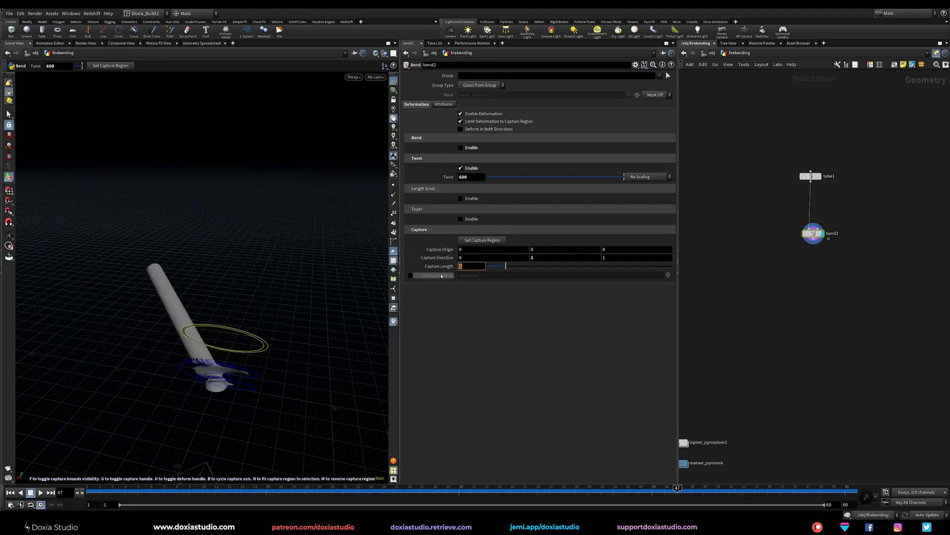
text(10)
key(Return)
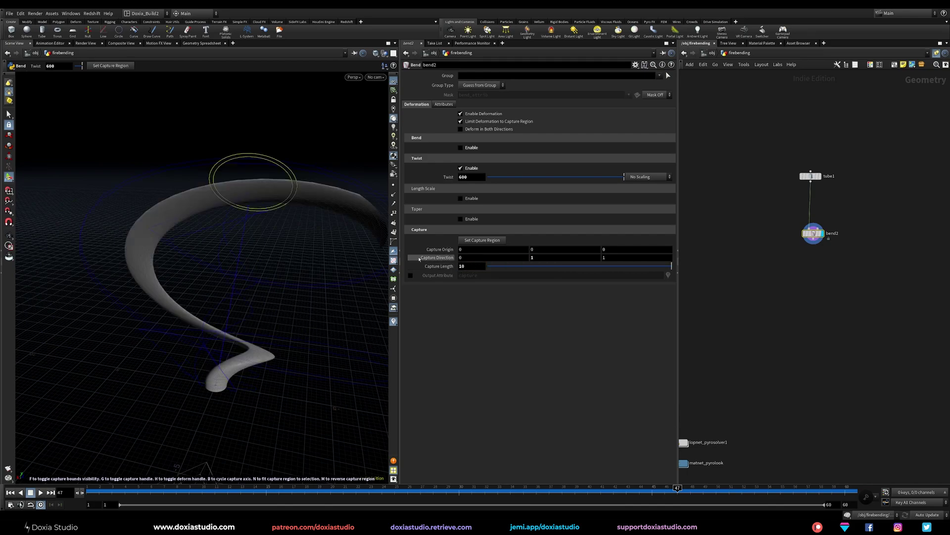
key(Escape)
drag(292, 283, 368, 278)
key(Return)
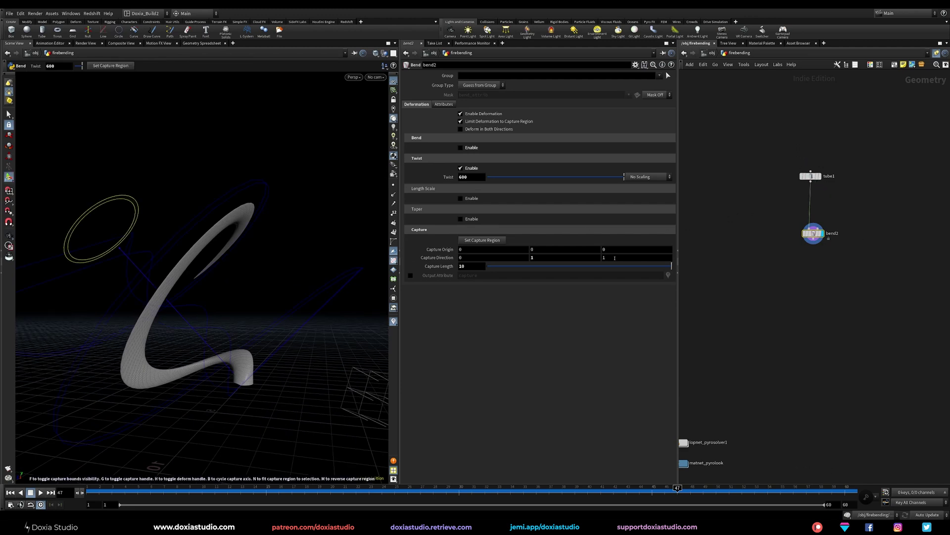
key(Return)
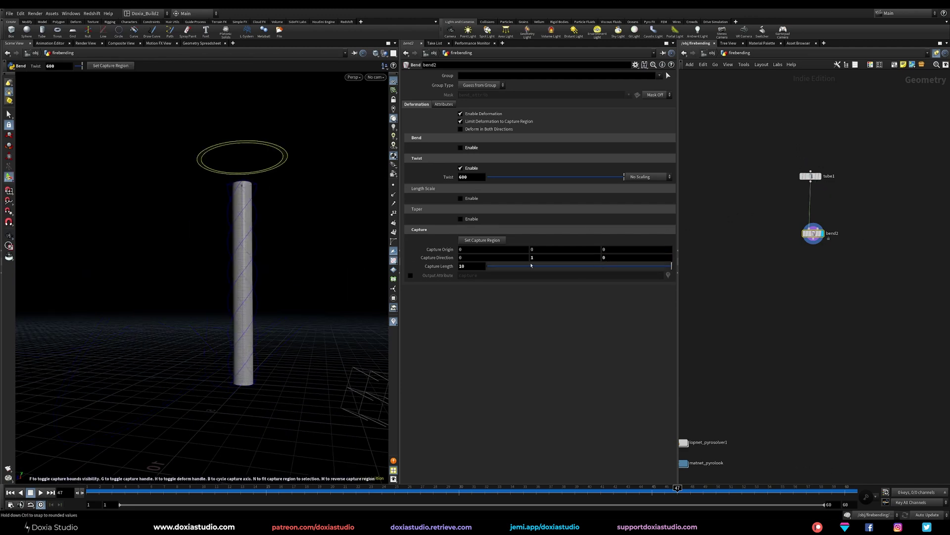
Inspect the twisted tube up close and increase bend2's Twist to 3000.
key(Escape)
drag(277, 286, 181, 310)
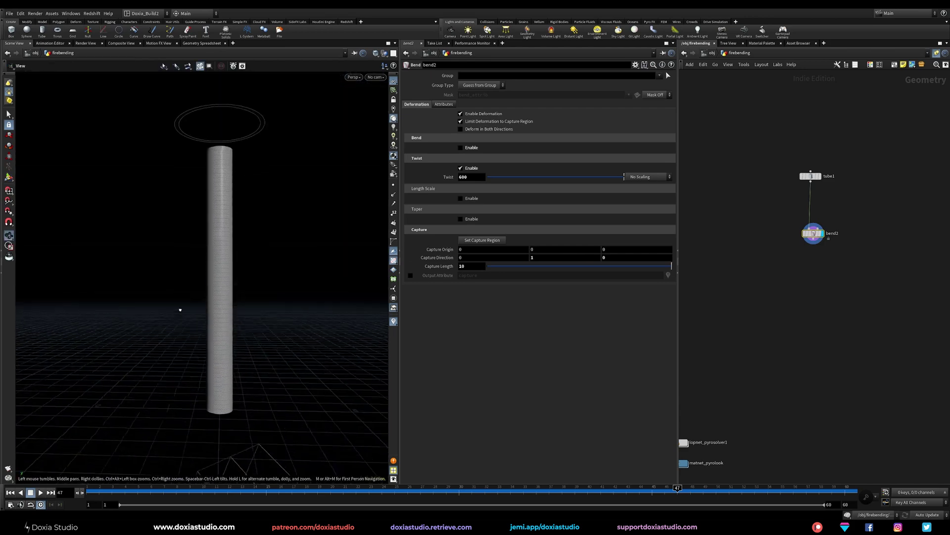
alt+right_drag(180, 310, 248, 333)
middle_drag(816, 264, 908, 225)
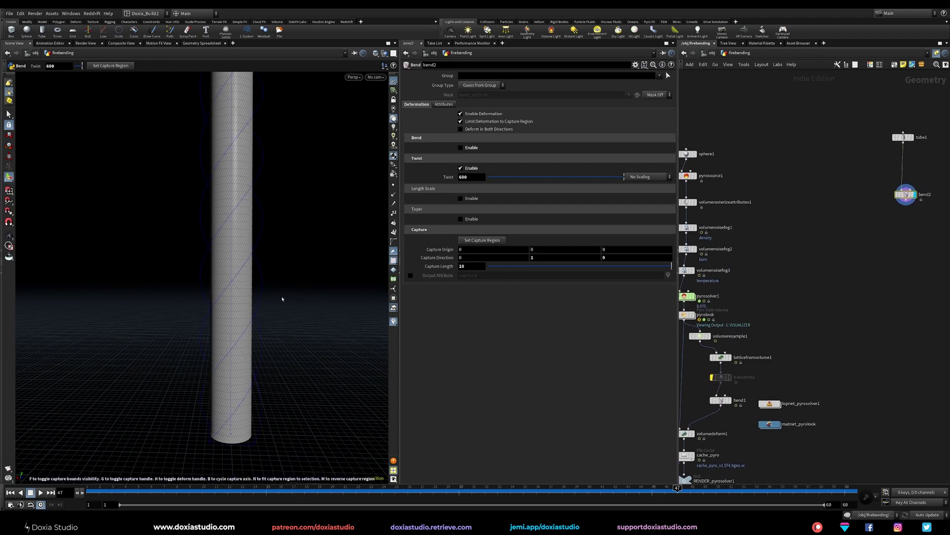
key(Escape)
mouse_move(227, 325)
right_down()
mouse_move(258, 324)
mouse_move(225, 325)
mouse_move(319, 297)
mouse_move(227, 298)
mouse_move(212, 350)
mouse_move(240, 323)
right_up()
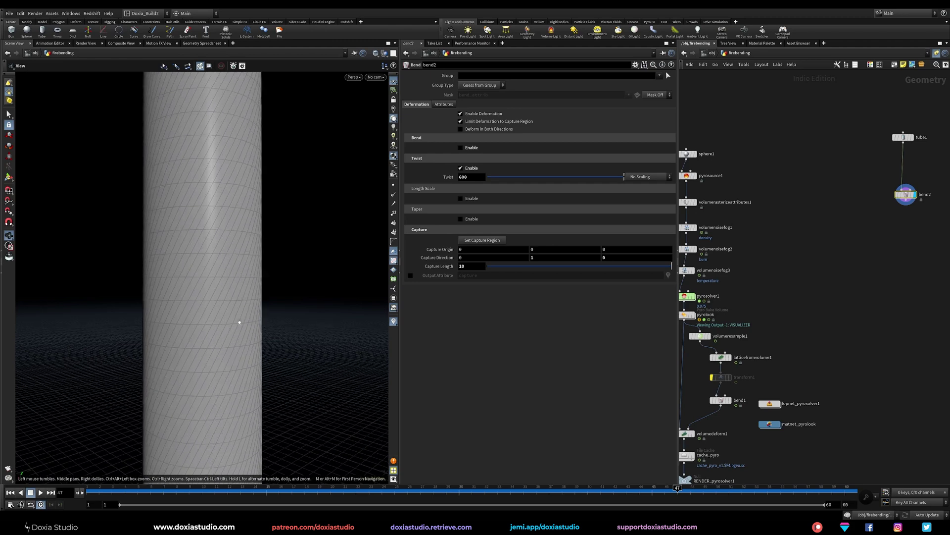
alt+drag(240, 322, 197, 345)
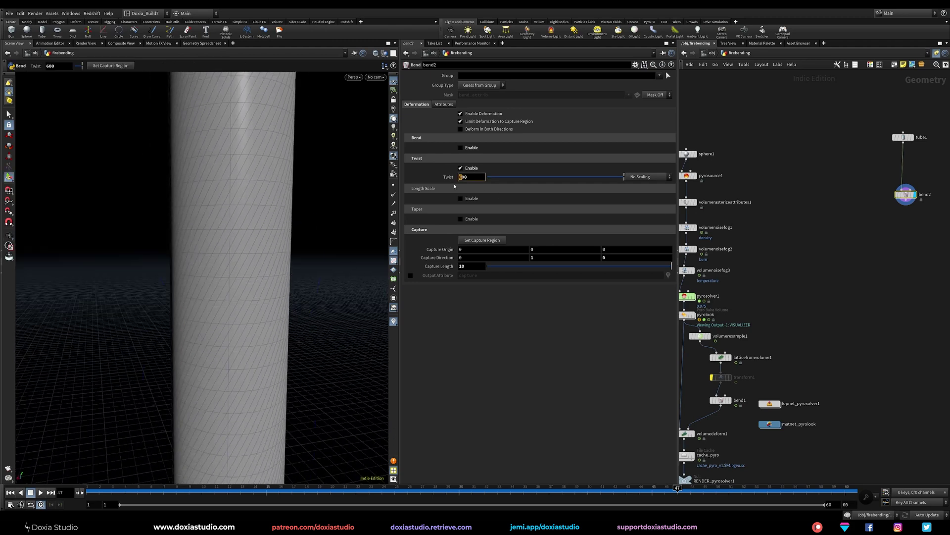
key(Return)
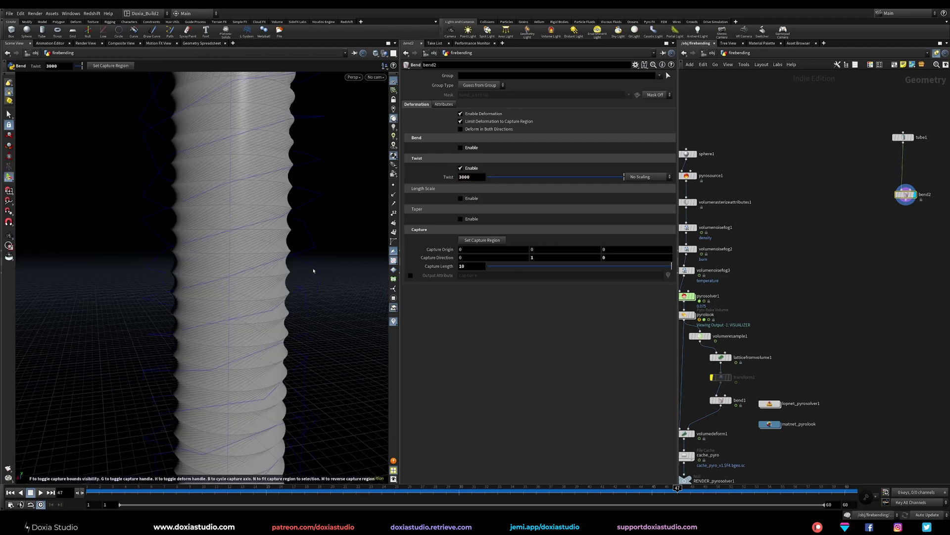
Examine the surface of the heavily twisted tube along its length from several angles.
alt+right_drag(229, 300, 208, 318)
mouse_move(208, 318)
alt+mouse_down()
mouse_move(228, 318)
mouse_move(207, 323)
alt+mouse_up()
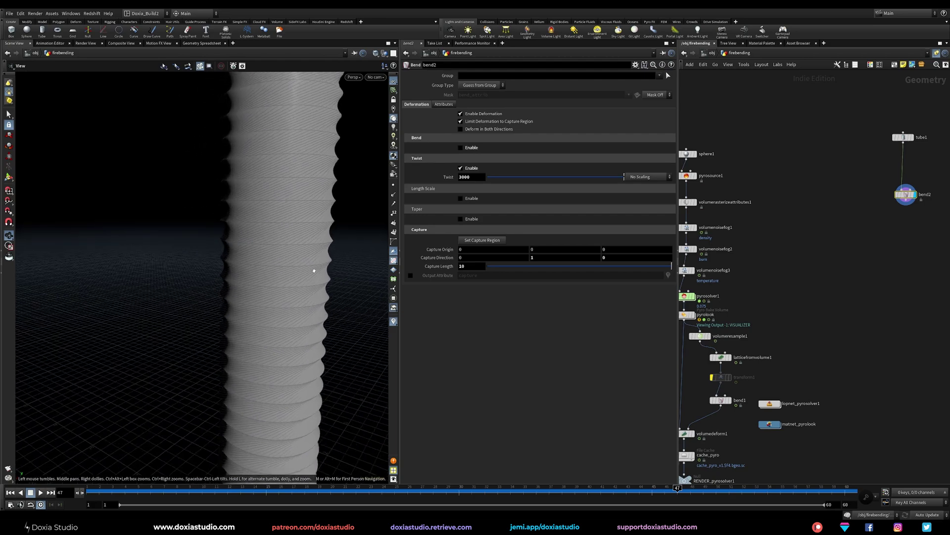
alt+drag(314, 270, 209, 281)
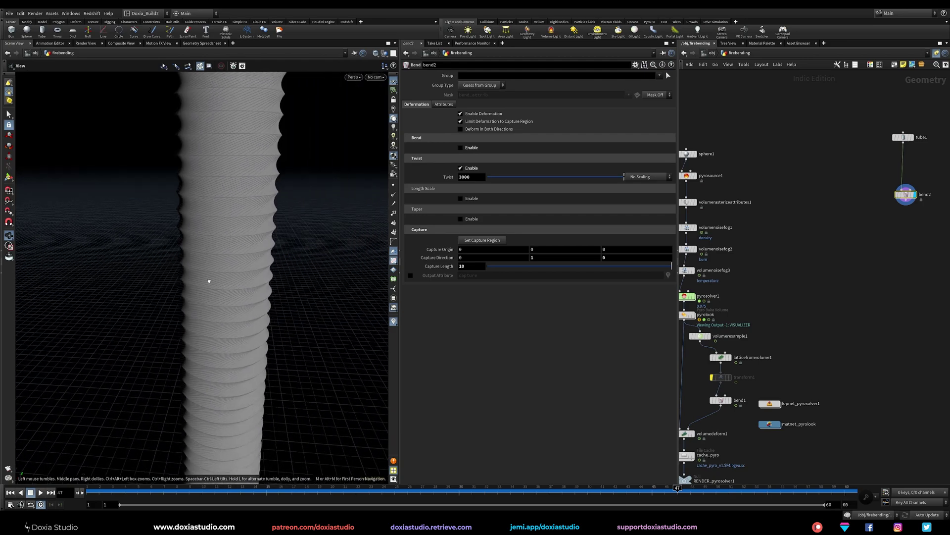
right_drag(210, 253, 186, 318)
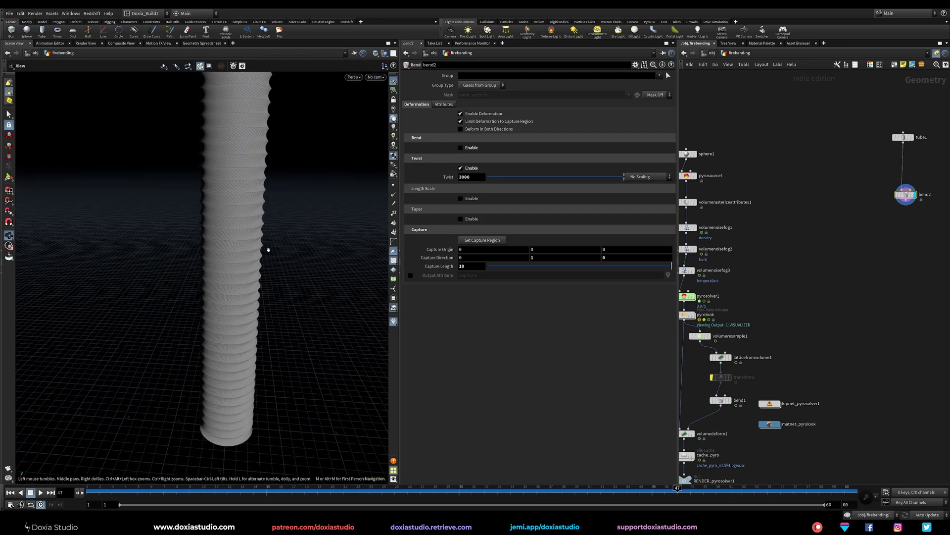
right_drag(233, 168, 227, 262)
drag(227, 263, 240, 317)
key(Return)
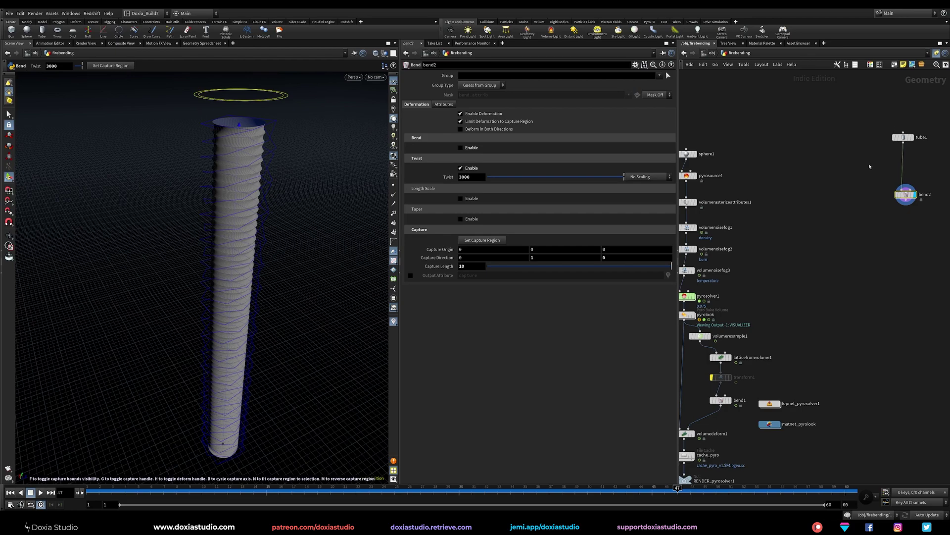
Review the parameters of the bypassed transform1 node, and return to bend2 beneath tube1.
click(721, 377)
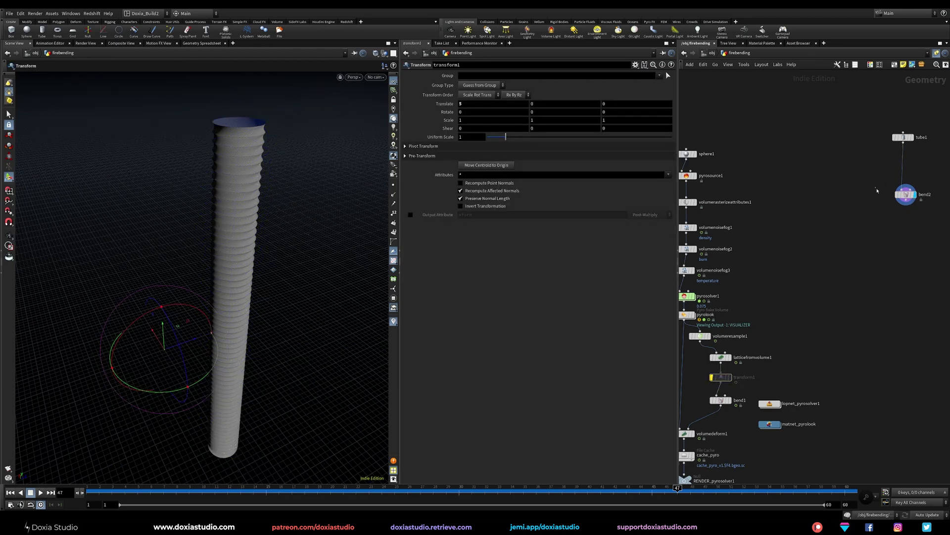
drag(904, 195, 902, 198)
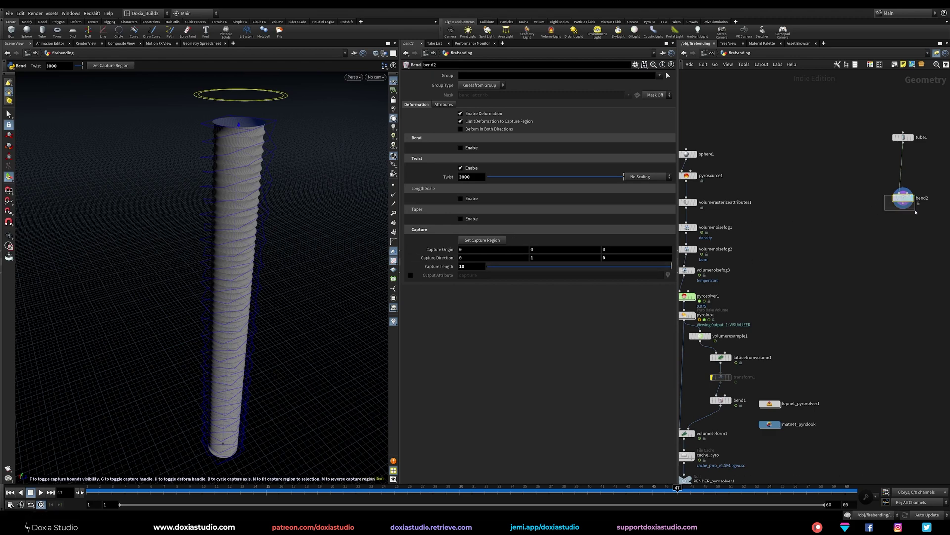
drag(904, 198, 903, 196)
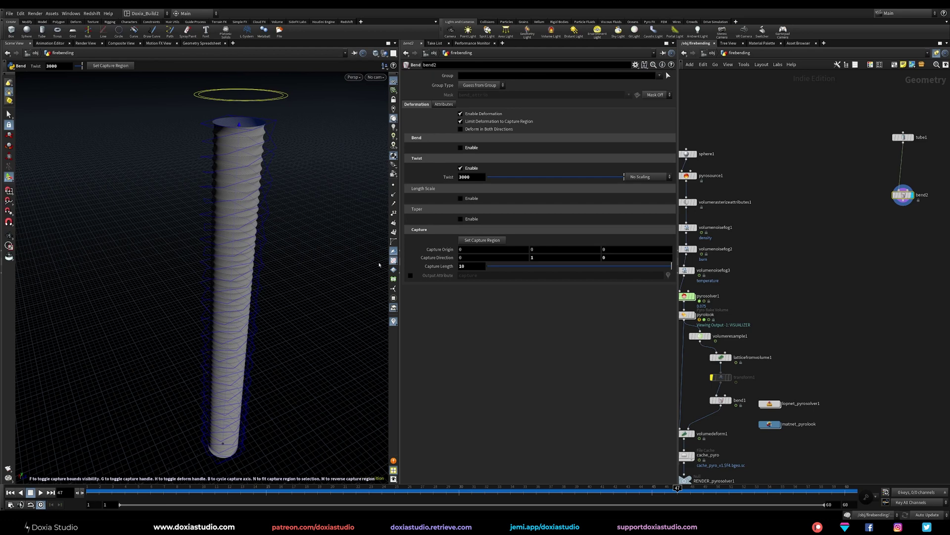
key(f)
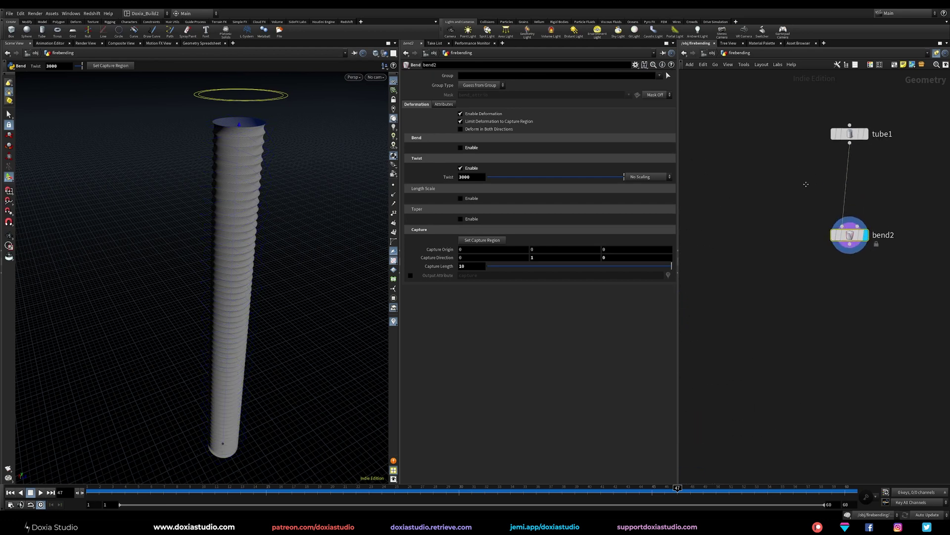
Insert a Transform node between tube1 and bend2, set its X translation to 2, and inspect the offset twist.
key(Tab)
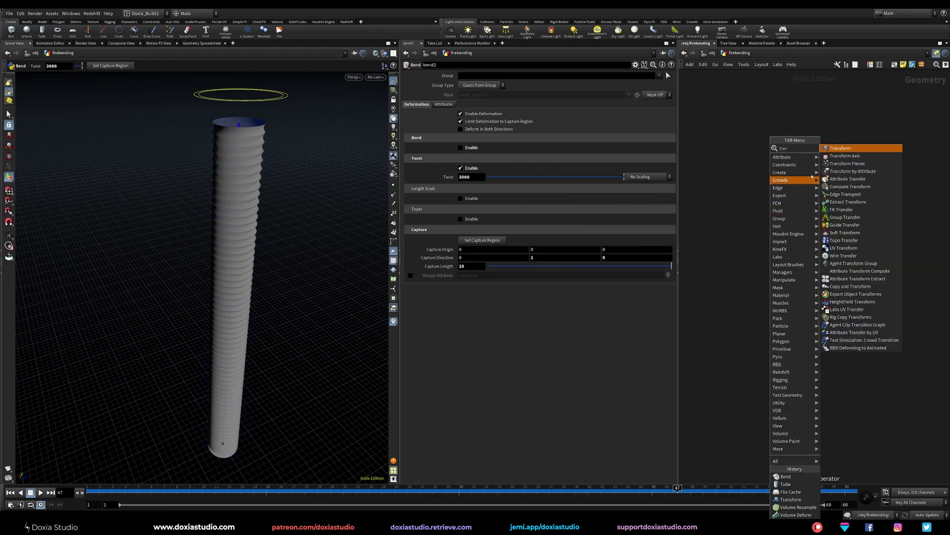
key(Escape)
click(797, 208)
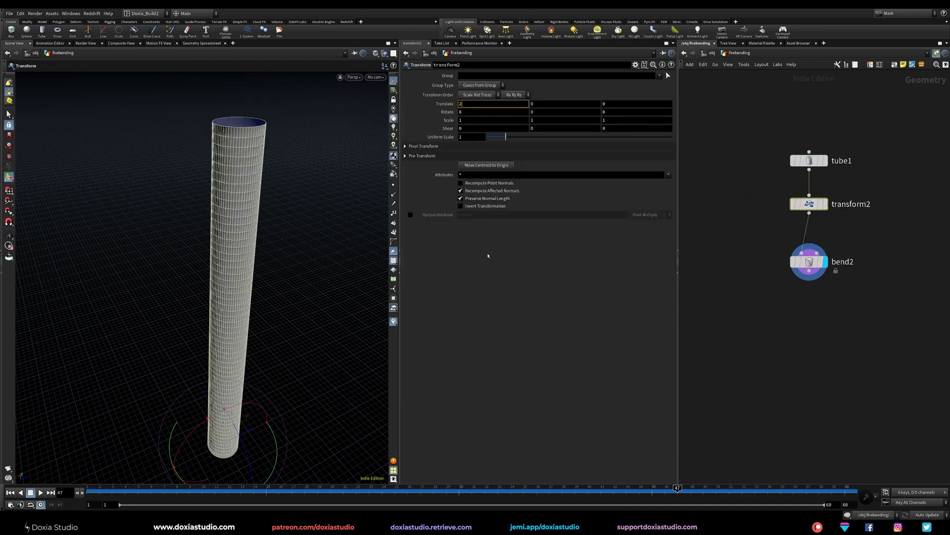
key(Return)
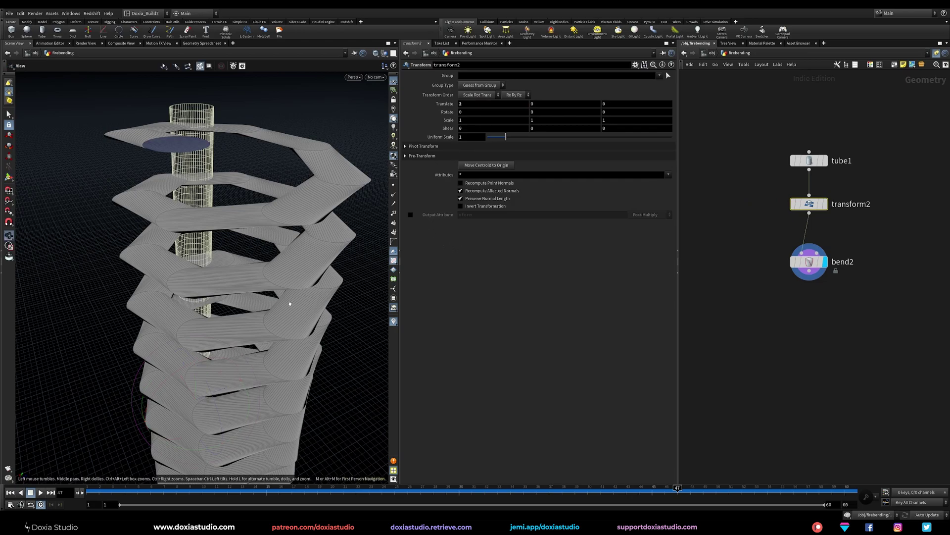
alt+right_drag(290, 303, 250, 335)
alt+drag(250, 335, 296, 322)
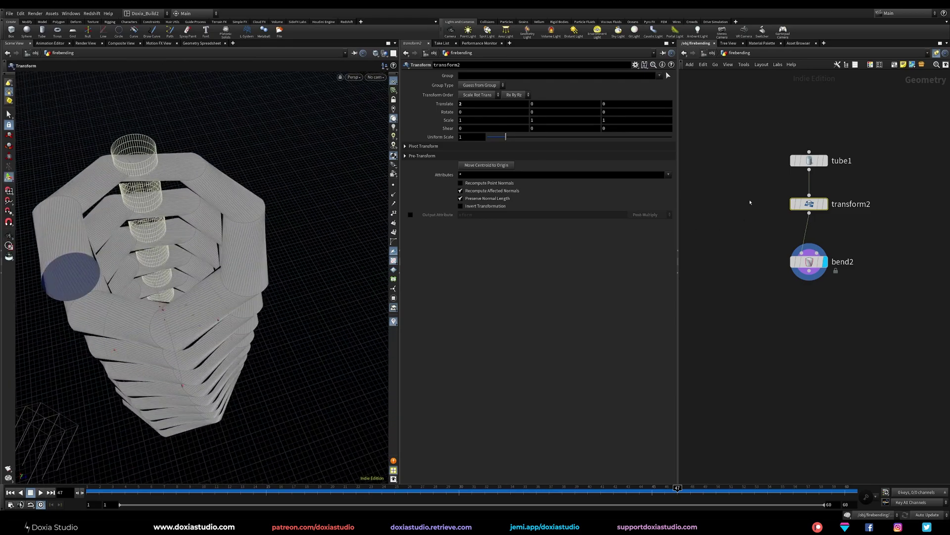
Examine the offset spiral of the twisted tube from above and from the side.
alt+drag(210, 301, 300, 322)
alt+middle_drag(301, 322, 371, 311)
alt+right_drag(161, 282, 123, 339)
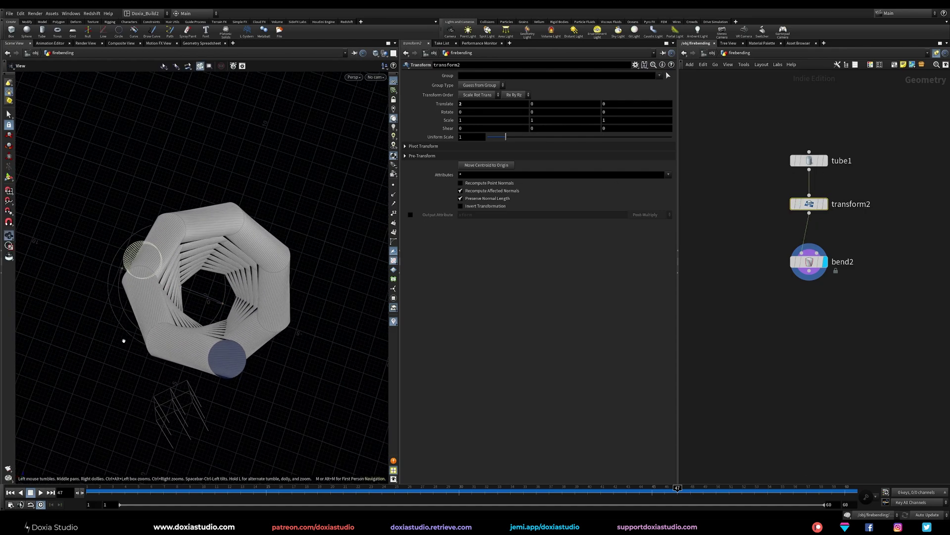
alt+middle_drag(123, 340, 167, 336)
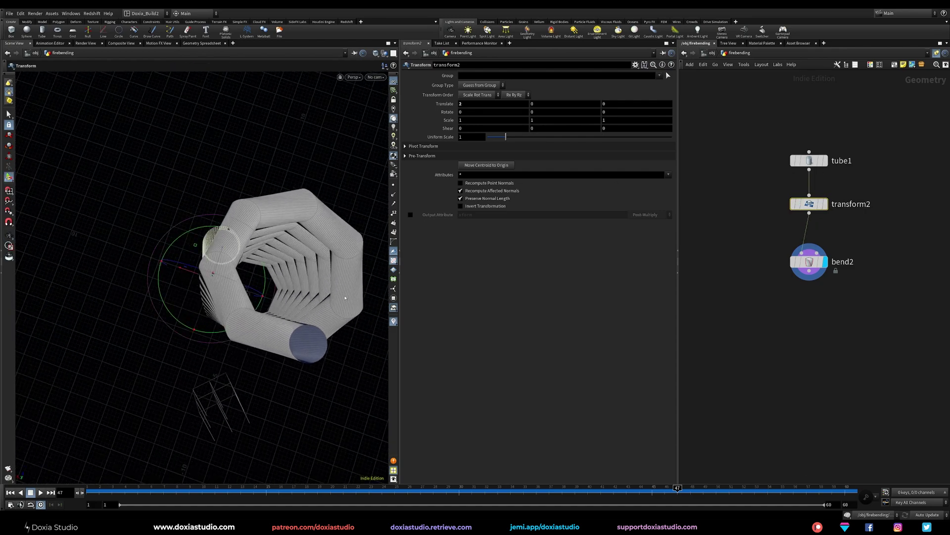
alt+middle_drag(288, 265, 213, 260)
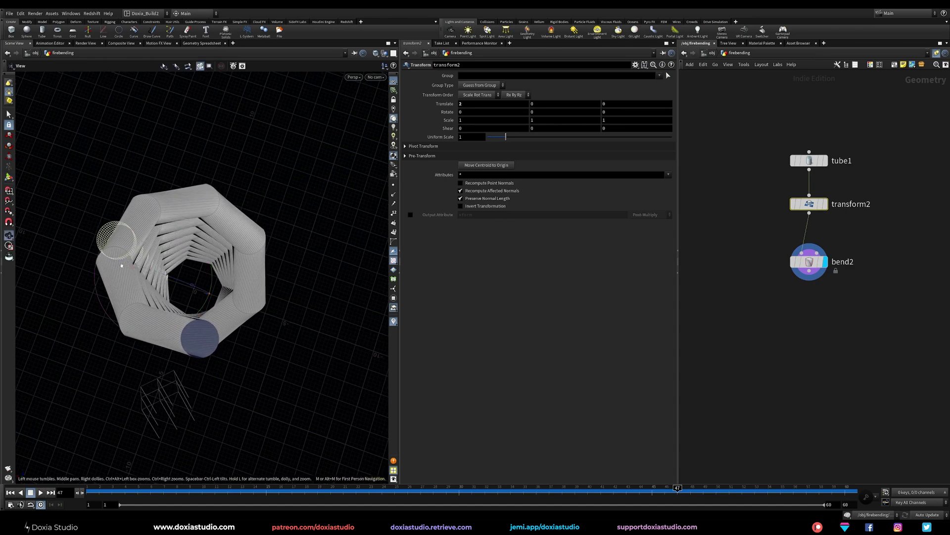
alt+drag(142, 269, 148, 347)
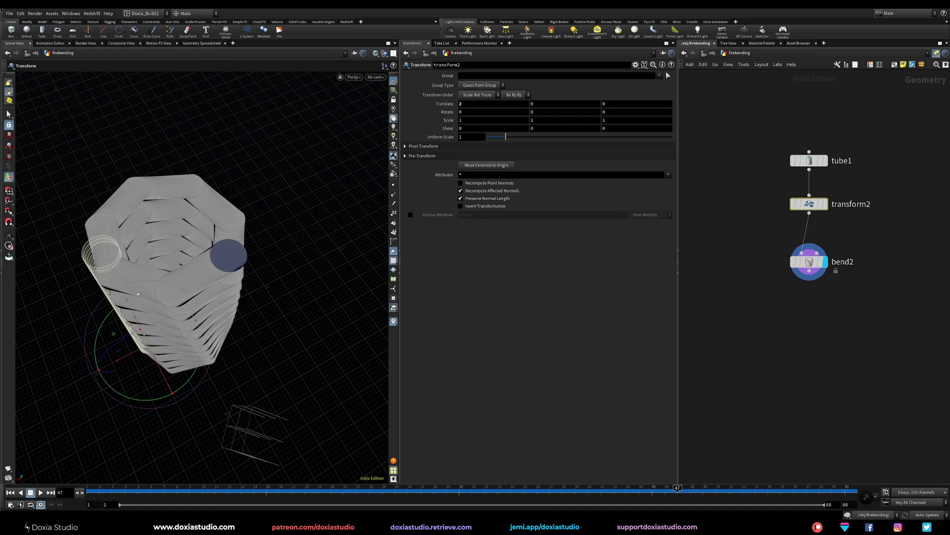
alt+drag(209, 304, 380, 302)
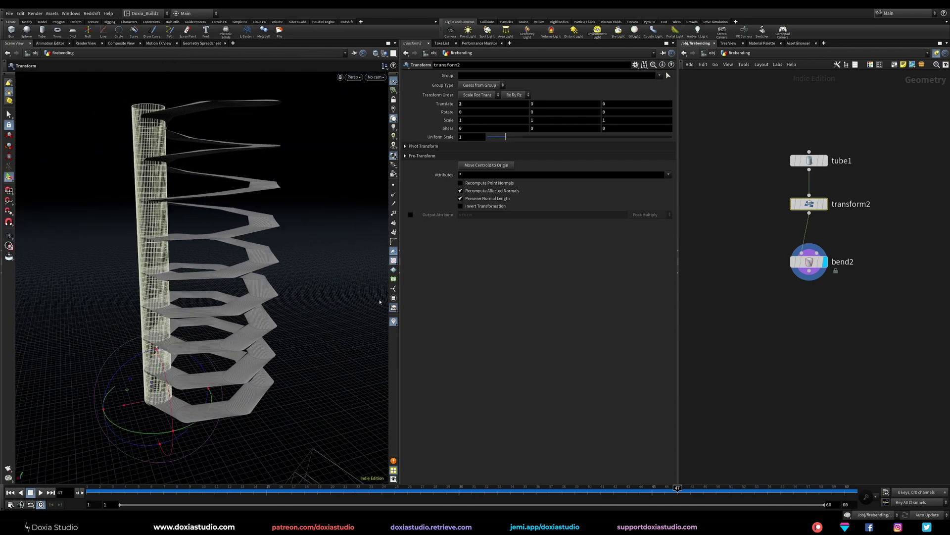
Compare the centred tube1 with the offset tube from transform2, and examine the spiral around them from several angles.
click(808, 160)
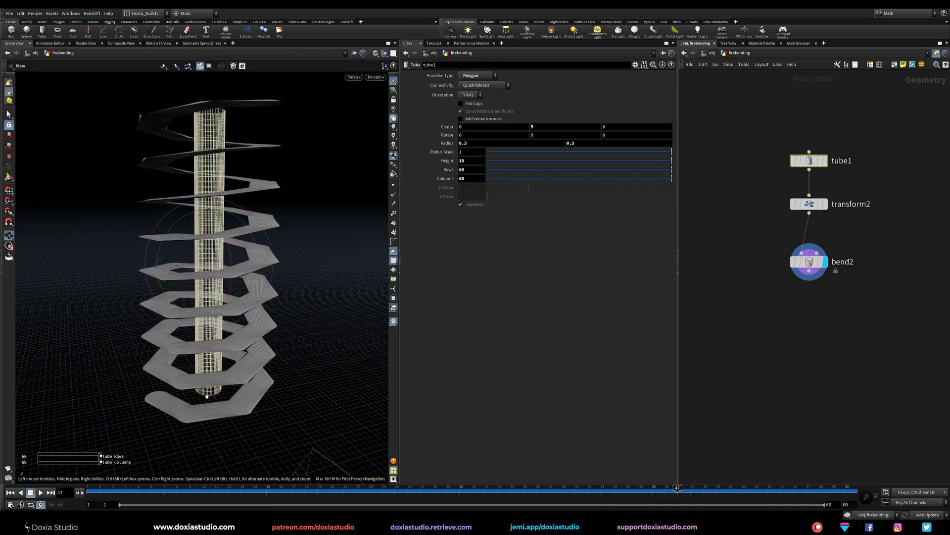
key(Return)
key(Down)
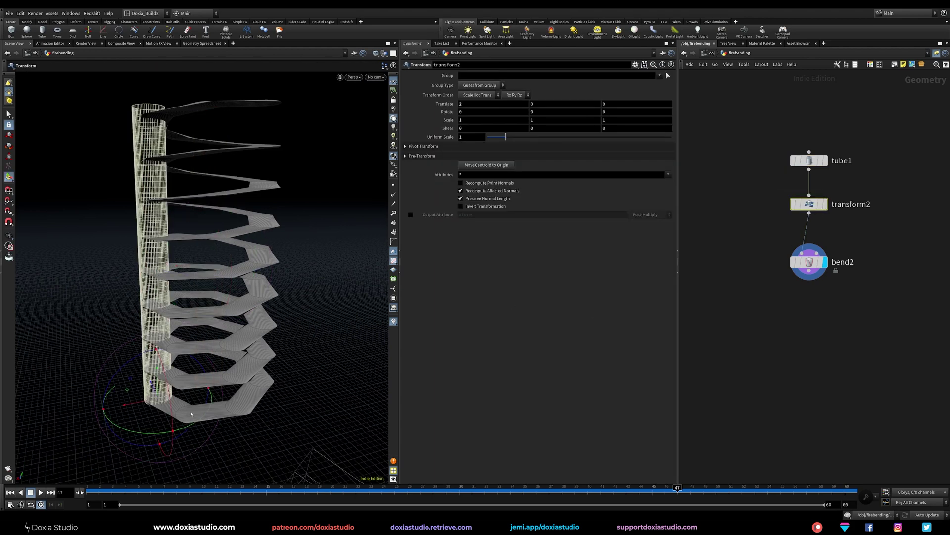
alt+drag(268, 372, 237, 390)
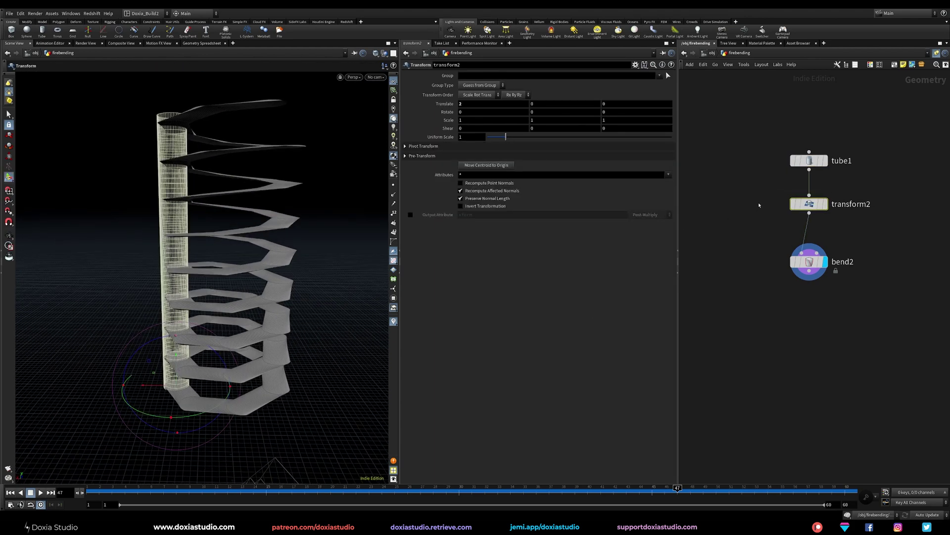
alt+right_drag(228, 393, 351, 337)
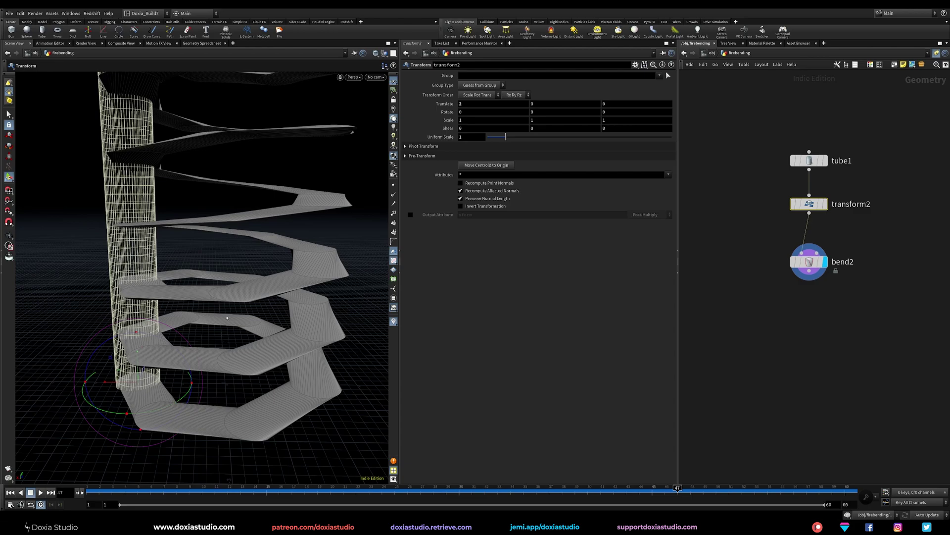
alt+drag(230, 197, 151, 327)
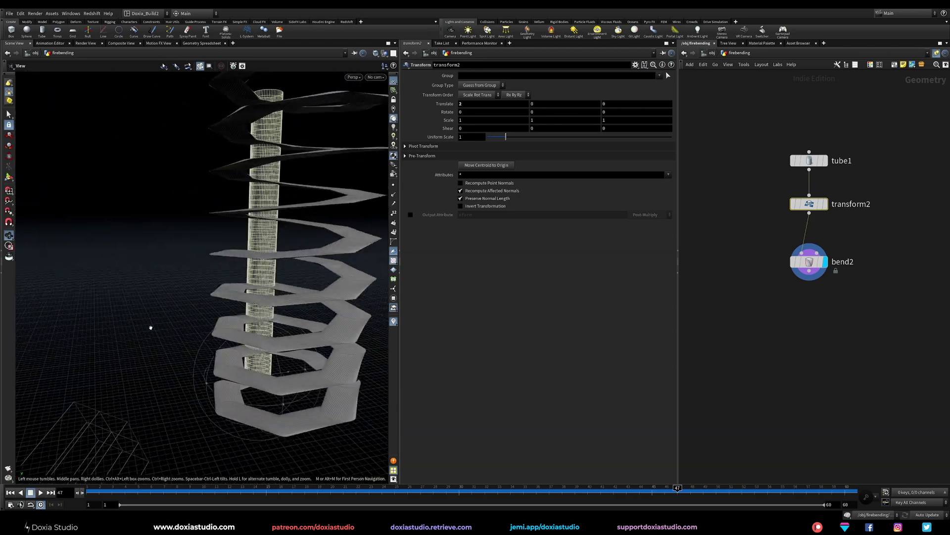
alt+drag(294, 306, 225, 302)
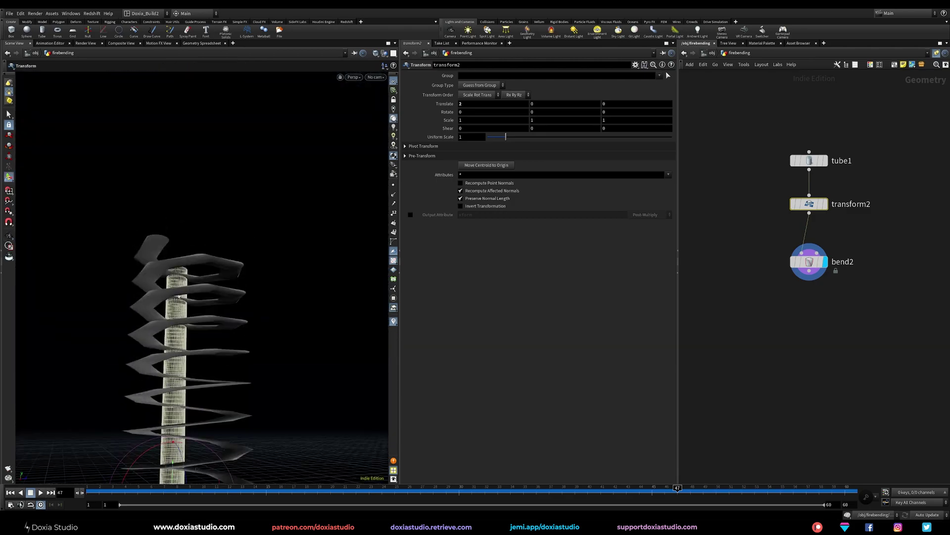
alt+right_drag(180, 297, 186, 309)
alt+drag(216, 358, 175, 396)
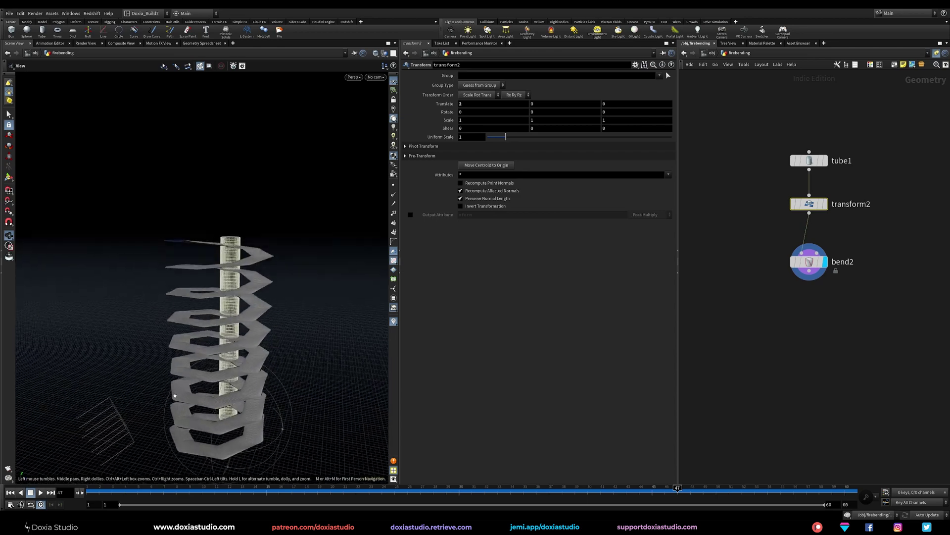
key(Return)
alt+drag(257, 308, 283, 377)
middle_drag(744, 252, 767, 244)
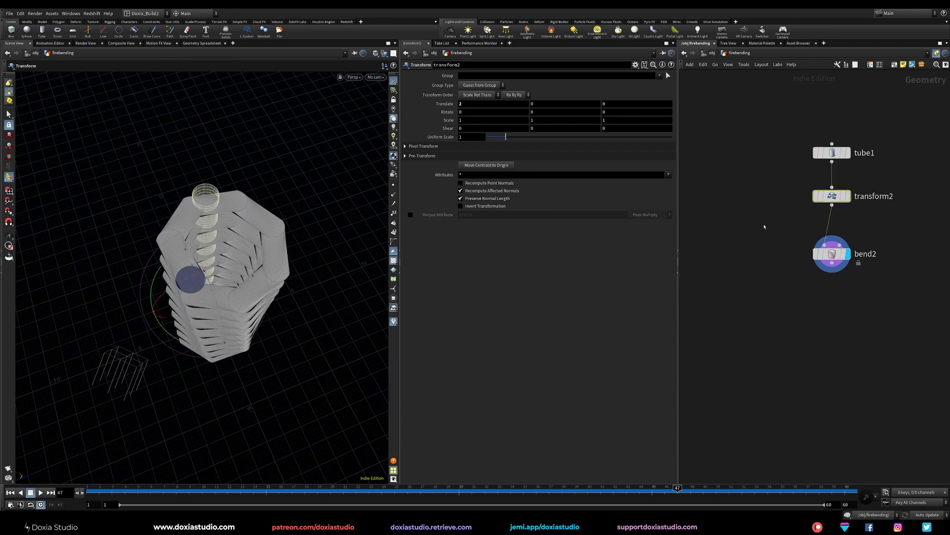
Select tube1 and display latticefromvolume1 to compare the centred tube with the fire's lattice points.
click(823, 153)
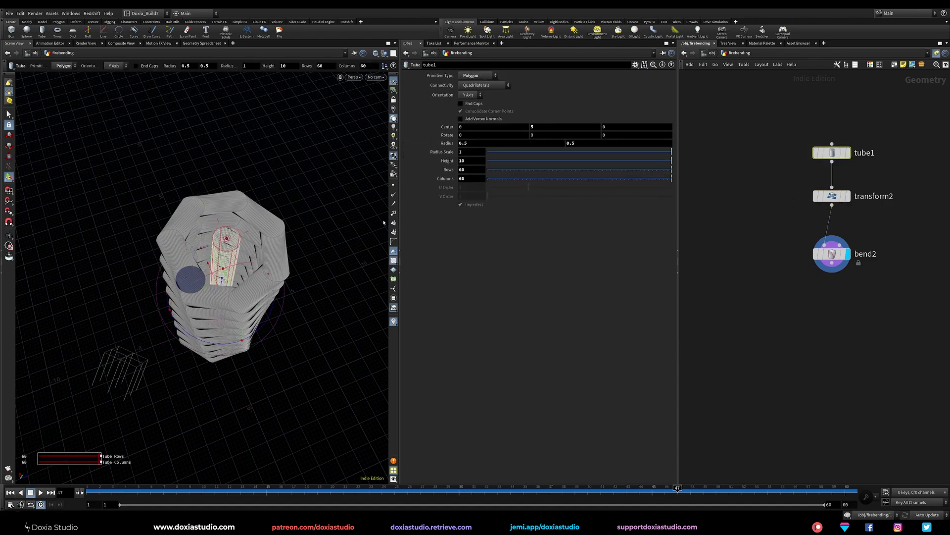
alt+right_drag(250, 297, 253, 341)
alt+drag(253, 342, 272, 265)
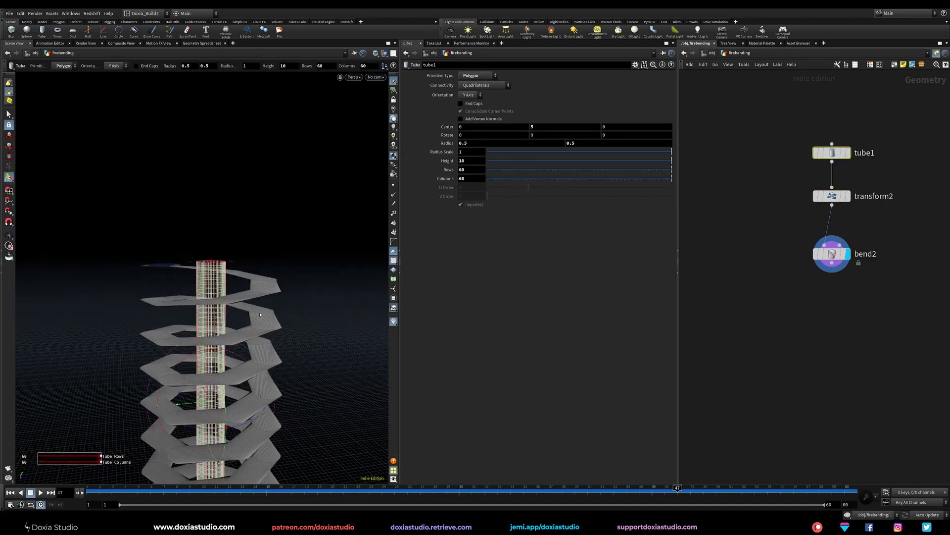
key(h)
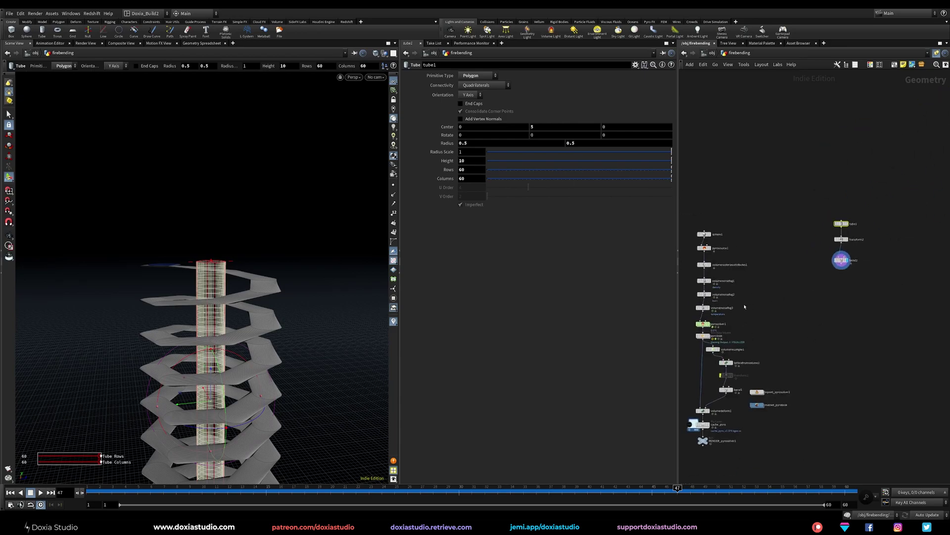
scroll(780, 300, up, 4)
click(721, 342)
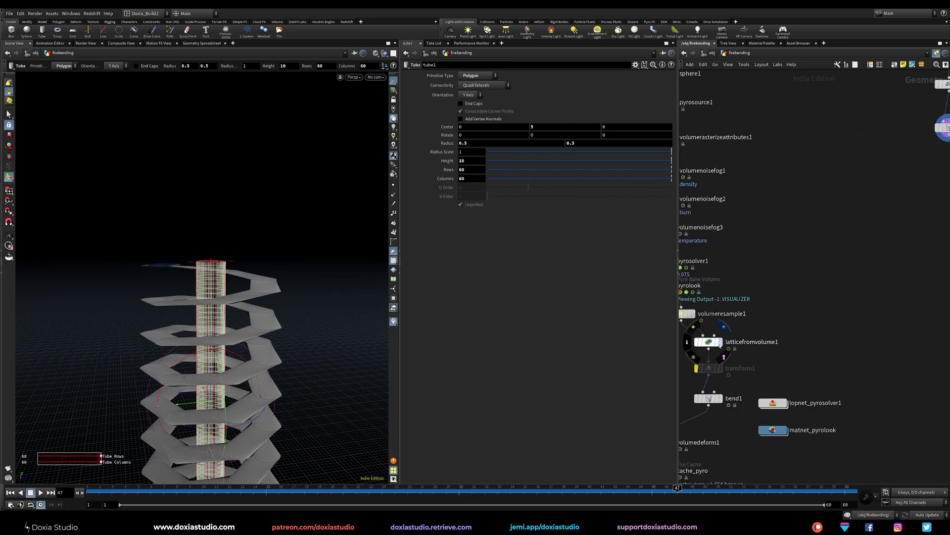
alt+drag(347, 324, 199, 339)
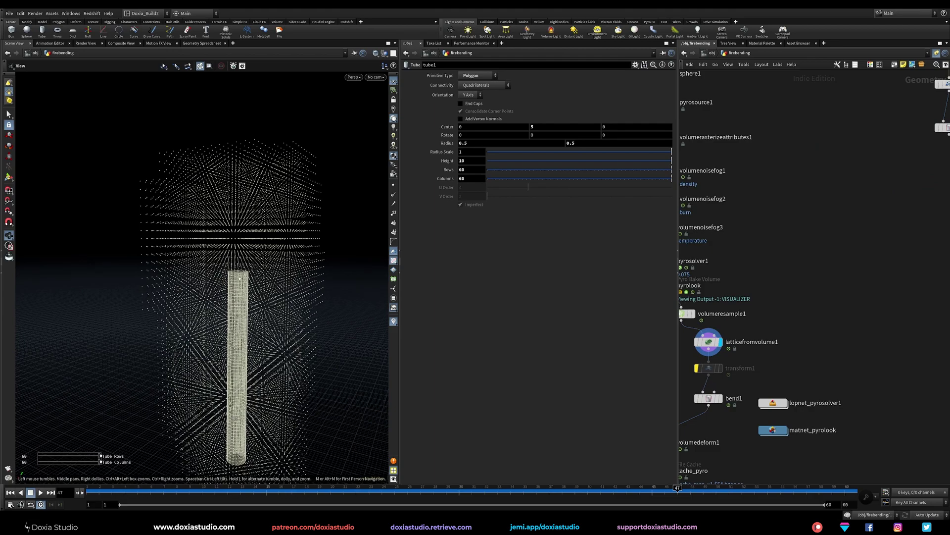
drag(240, 272, 273, 274)
middle_drag(851, 200, 736, 310)
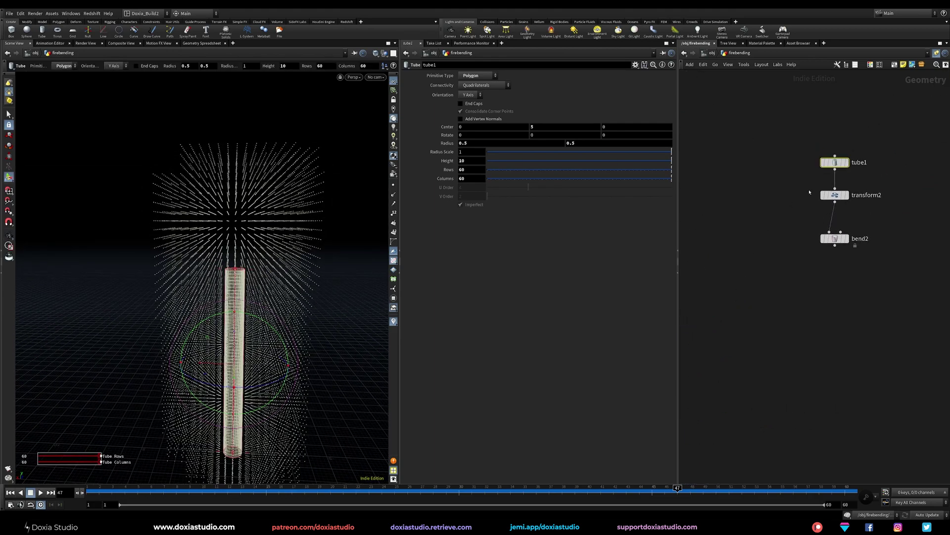
Display and select bend2, and examine the upper coils of the spiral up close.
drag(836, 238, 836, 240)
click(849, 226)
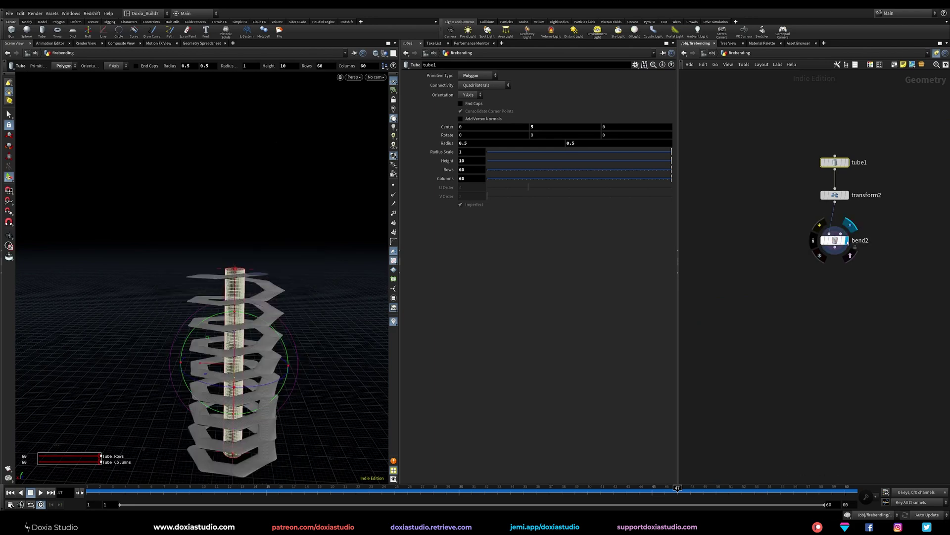
click(835, 240)
alt+drag(244, 299, 254, 340)
alt+right_drag(253, 341, 291, 279)
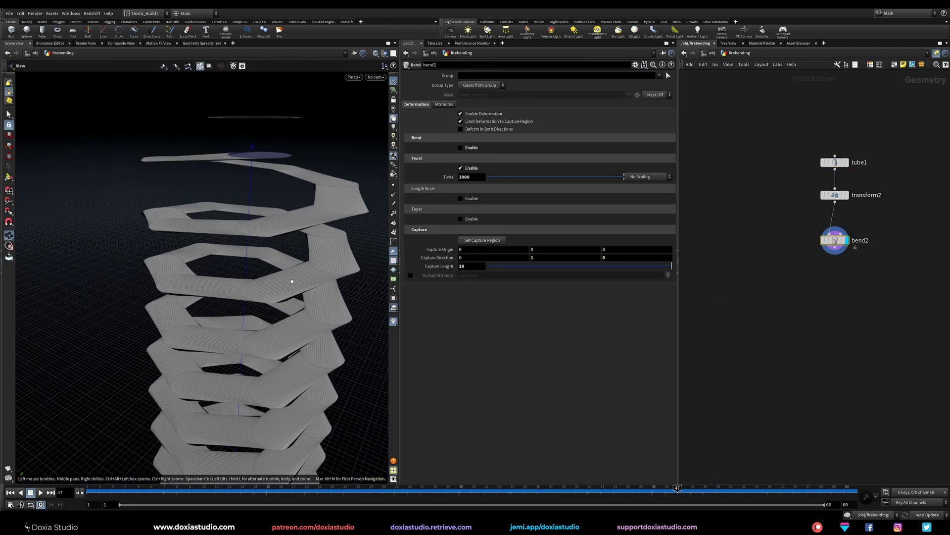
alt+drag(291, 279, 266, 331)
alt+drag(233, 275, 289, 265)
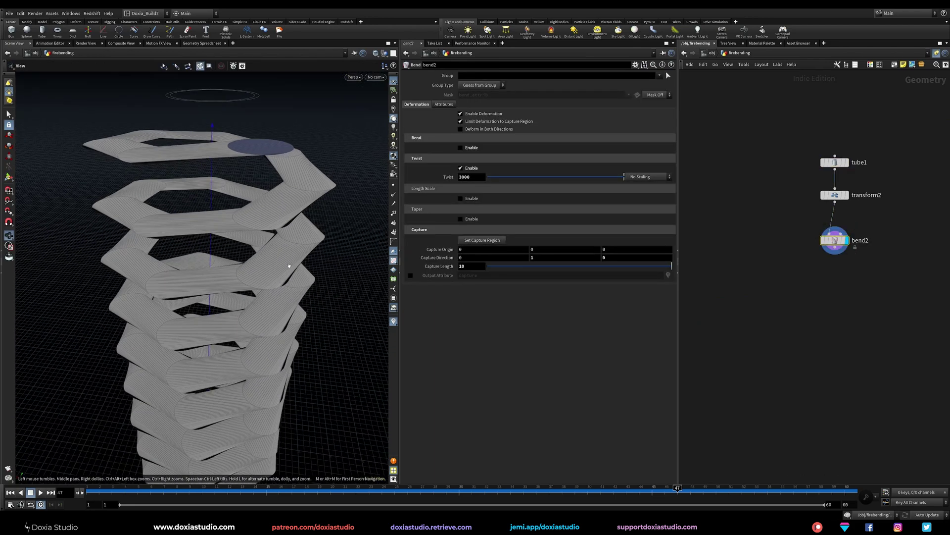
Set tube1's Rows and Columns to 120 each to smooth the spiral.
click(835, 163)
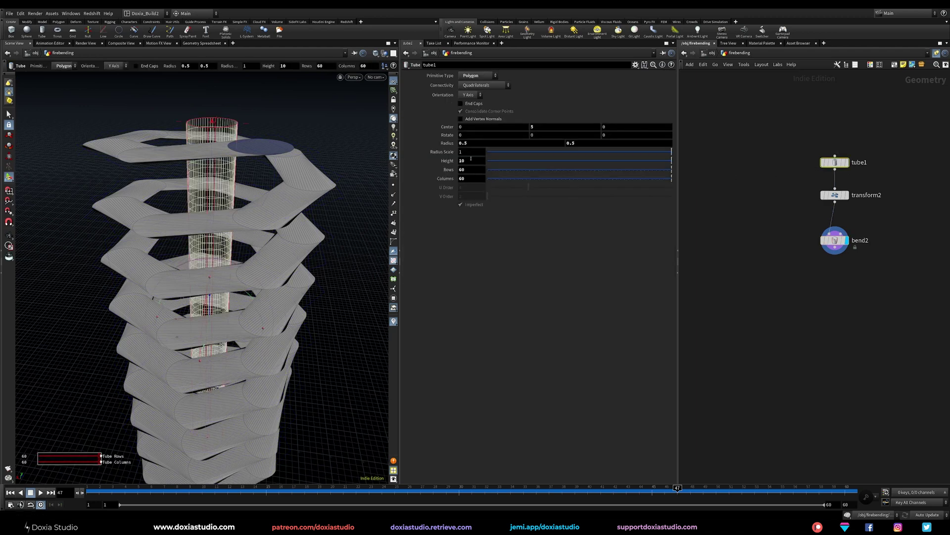
drag(470, 170, 457, 171)
text(120)
key(Return)
click(465, 181)
text(120)
key(Return)
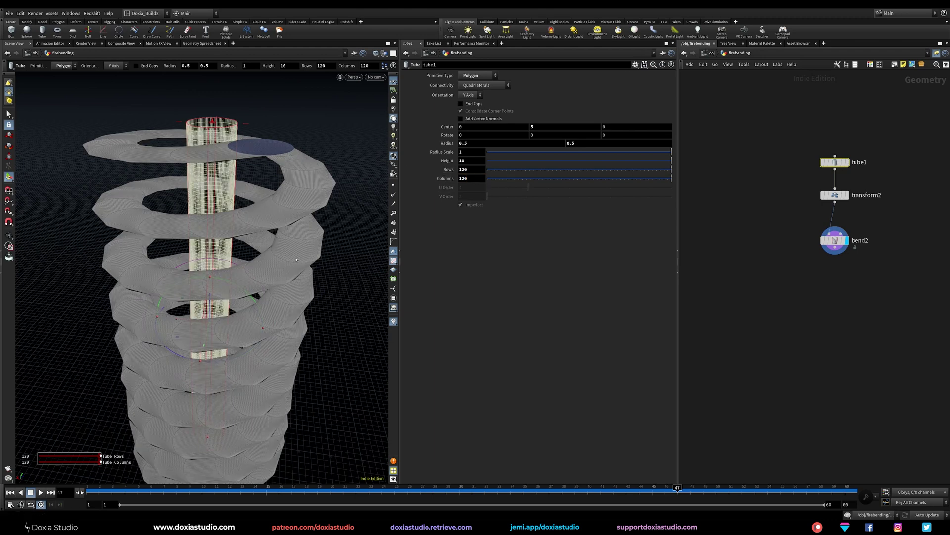
Raise tube1's Rows to 250 for rounder coils.
double_click(470, 170)
text(250)
key(Return)
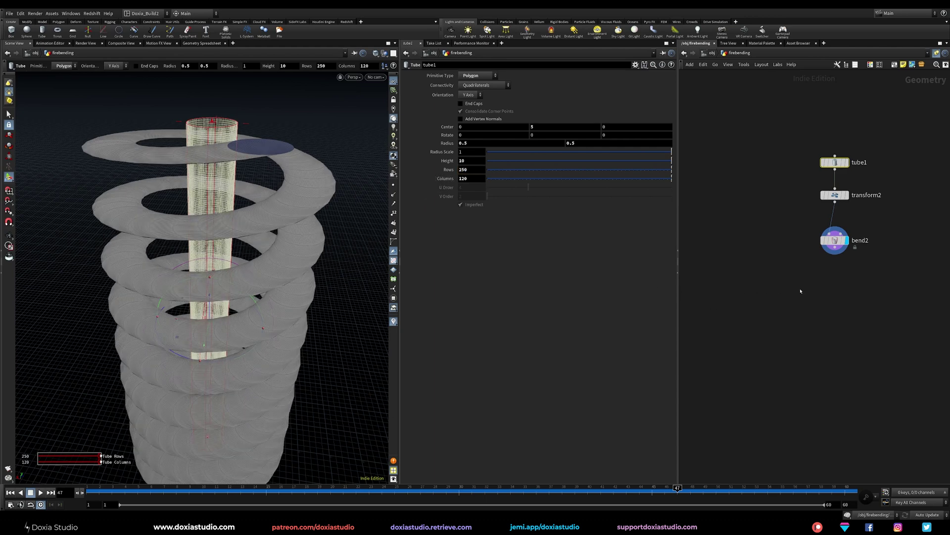
Return to the pyro network and display bend1 to view its twisted lattice points around the offset tube.
middle_drag(801, 291, 825, 266)
drag(817, 173, 913, 282)
middle_drag(773, 299, 864, 189)
middle_drag(811, 255, 888, 181)
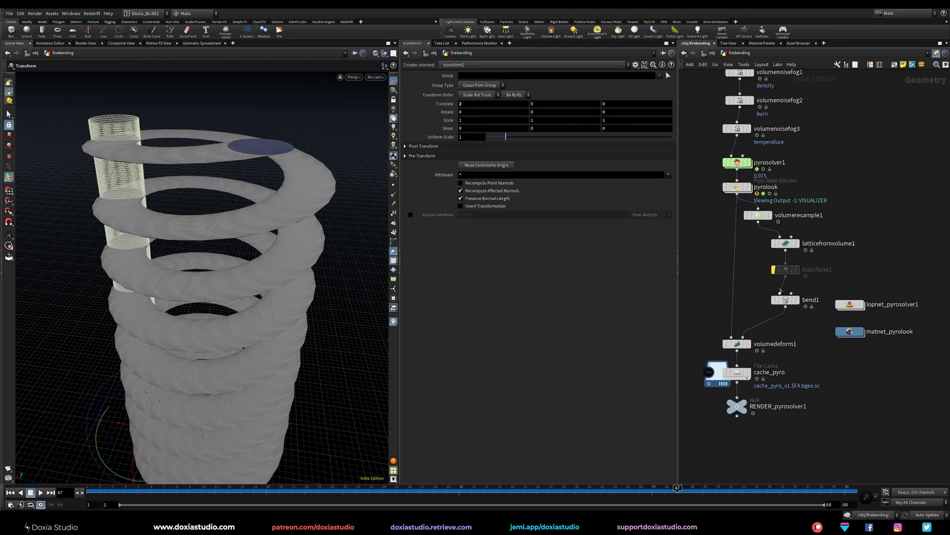
click(797, 300)
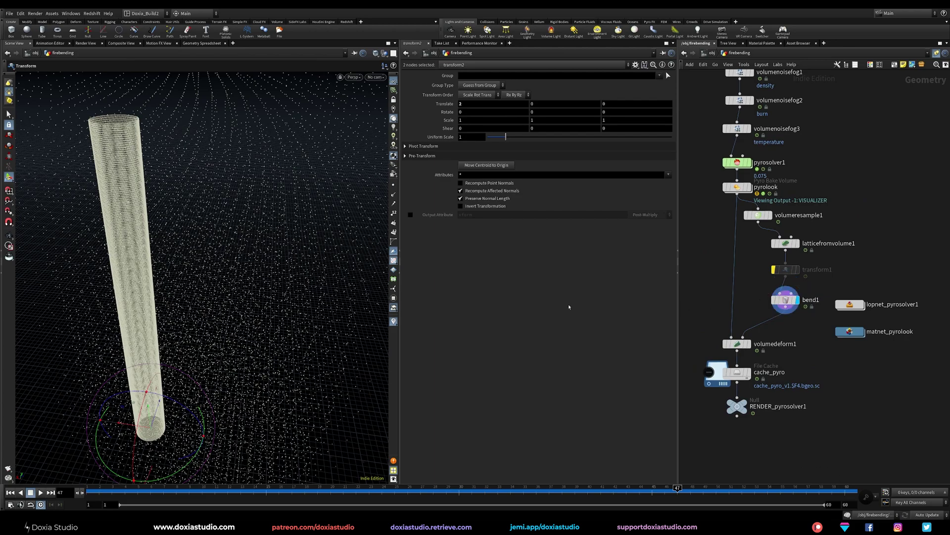
alt+right_drag(284, 285, 216, 331)
alt+drag(216, 331, 223, 282)
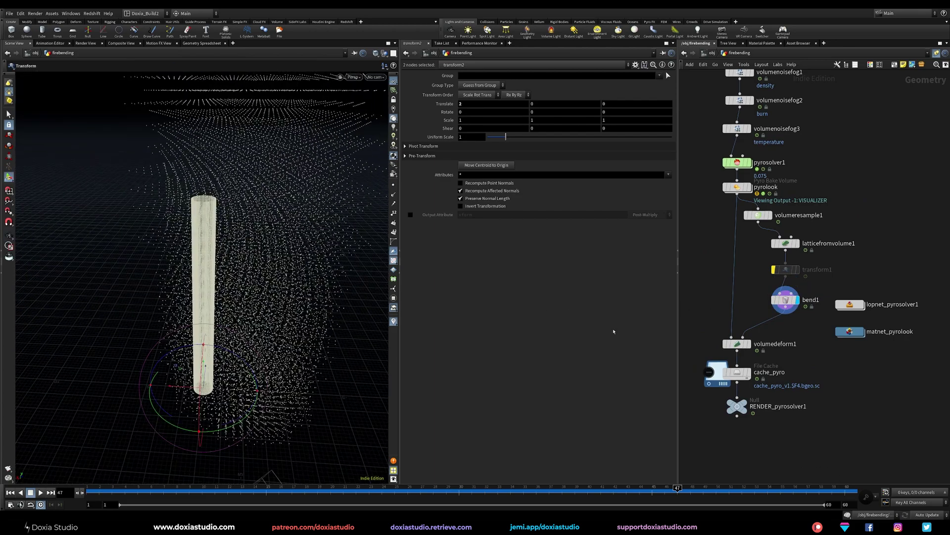
Display RENDER_pyrosolver1 to view the deformed fire without the selected tube's overlay.
middle_drag(815, 342, 824, 282)
click(751, 346)
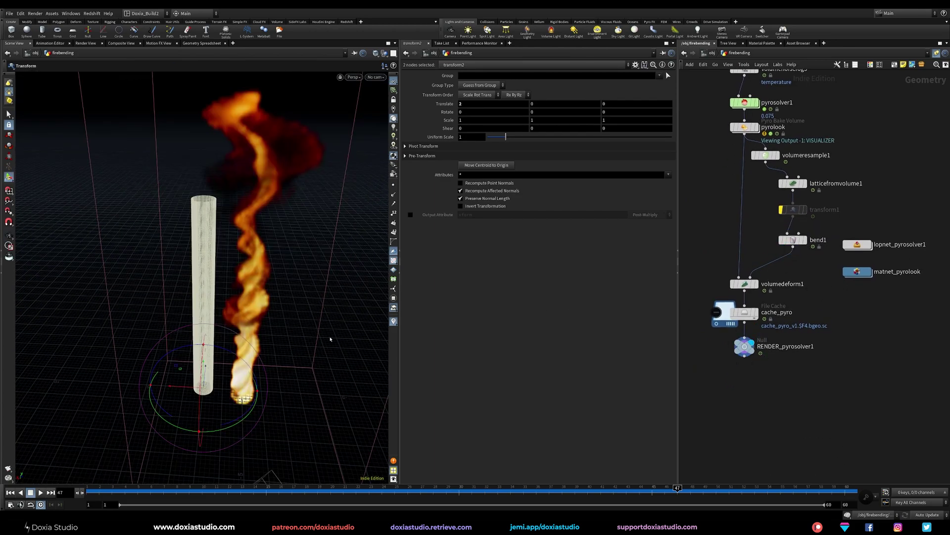
click(849, 304)
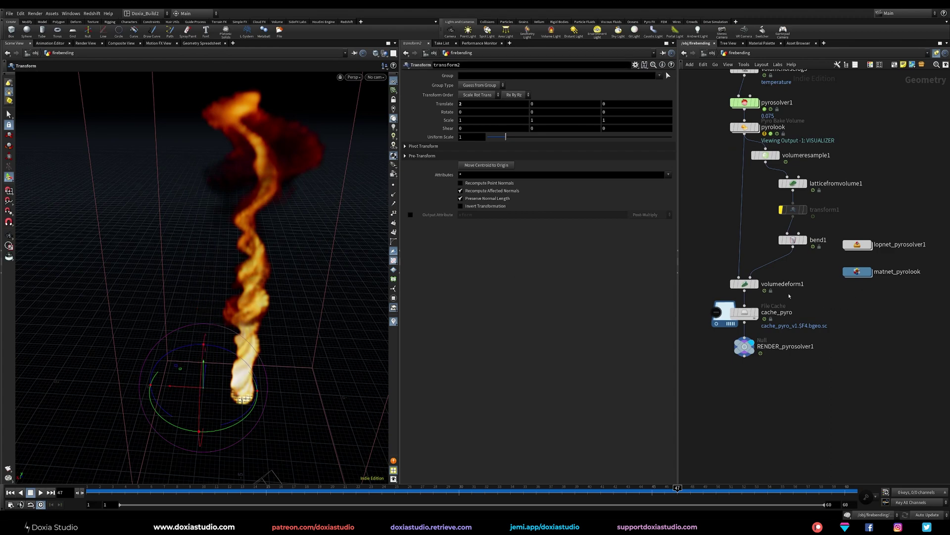
Display and select bend1, and inspect its twisted lattice points from above.
mouse_move(798, 231)
drag(805, 240, 805, 241)
click(805, 241)
click(794, 243)
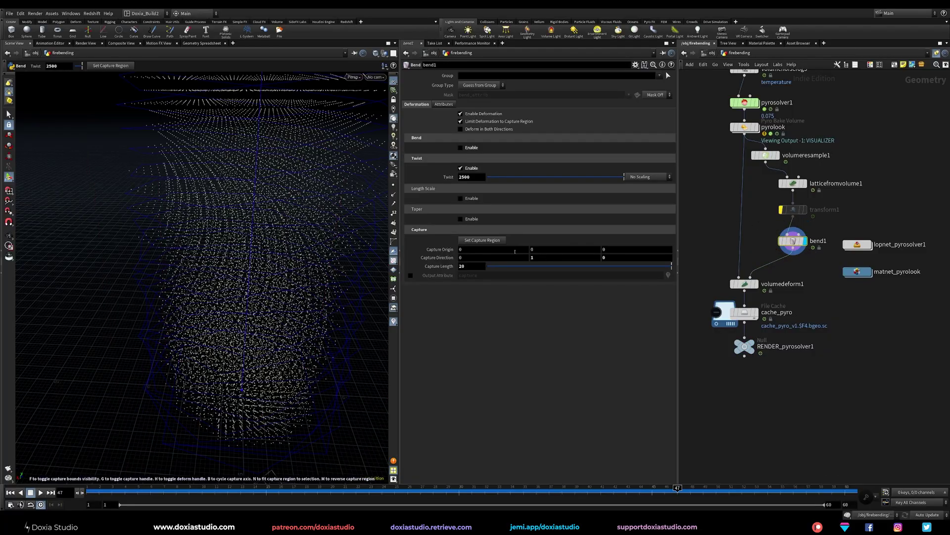
alt+drag(314, 266, 233, 294)
key(Return)
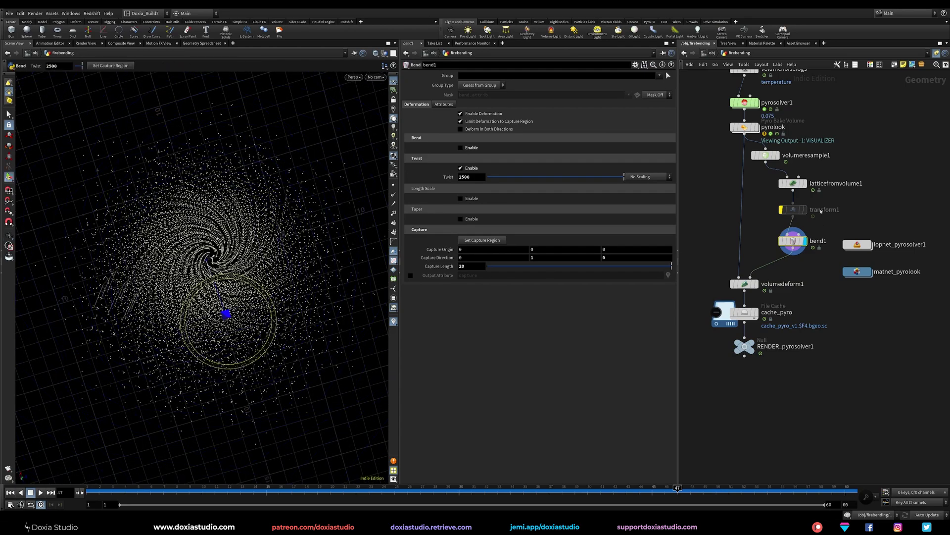
Set transform1's X translation to 2, turn off its bypass, and inspect the offset twisted lattice from the side.
click(793, 210)
click(475, 106)
text(2)
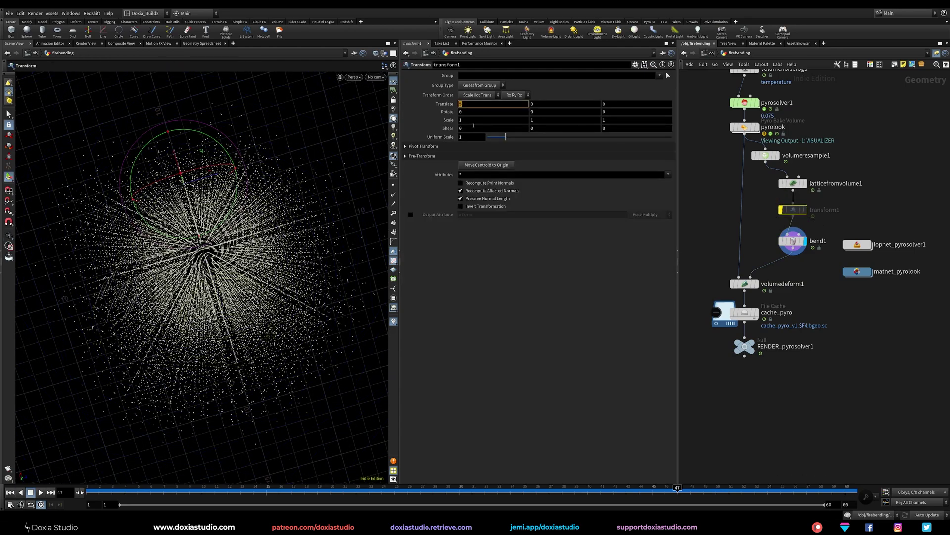
click(780, 209)
click(781, 209)
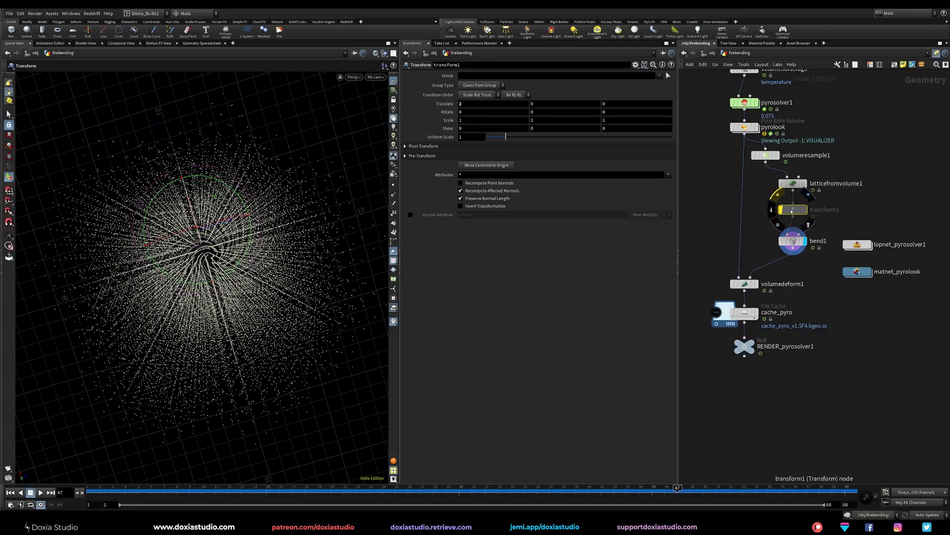
click(778, 197)
alt+drag(224, 289, 170, 320)
key(Return)
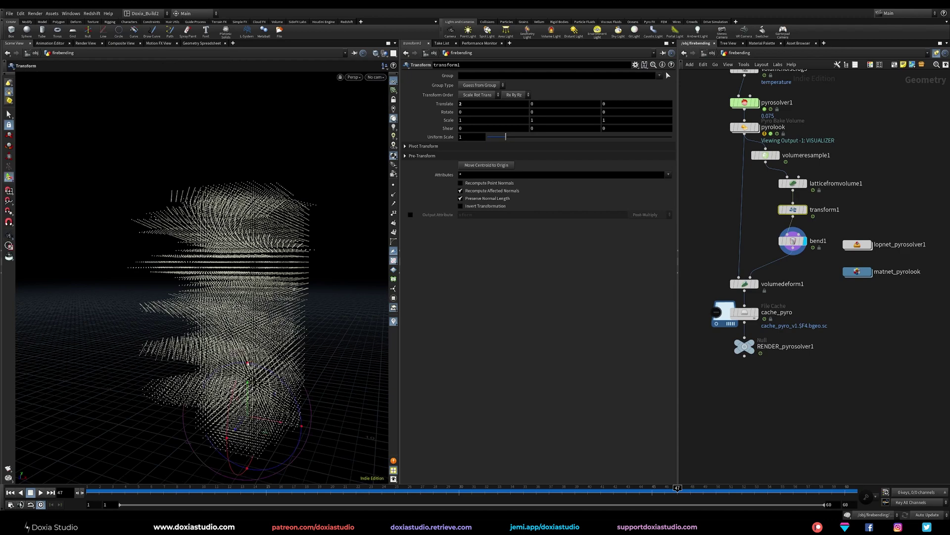
Set transform1's translation to 5, 0, 0 and inspect the wider offset of the twisted lattice.
mouse_move(210, 357)
mouse_down()
mouse_move(215, 349)
mouse_move(212, 360)
mouse_up()
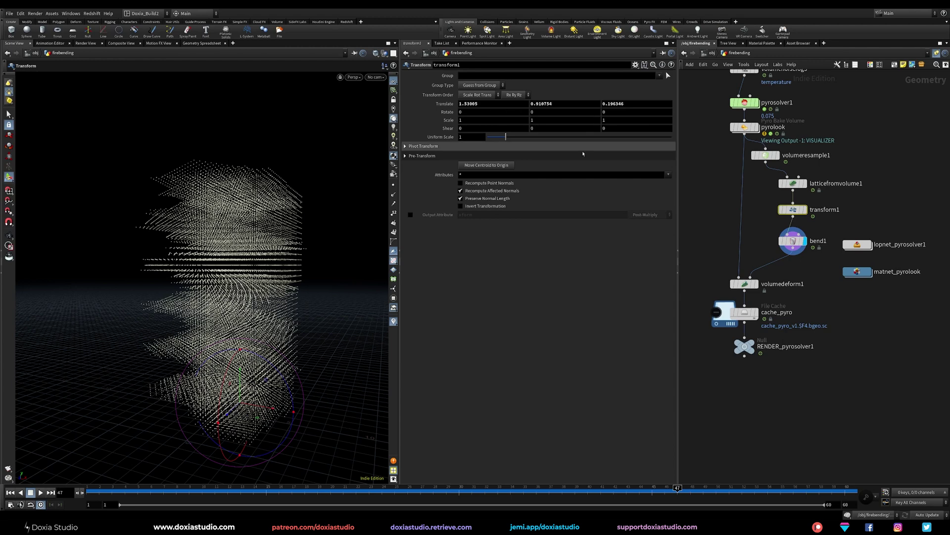
double_click(490, 104)
text(5)
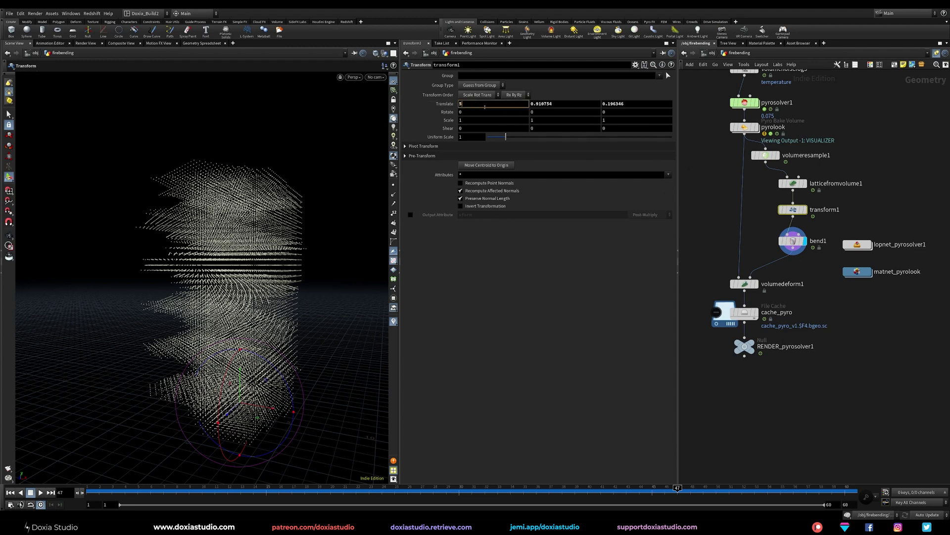
key(Tab)
text(0)
key(Tab)
text(0)
key(Return)
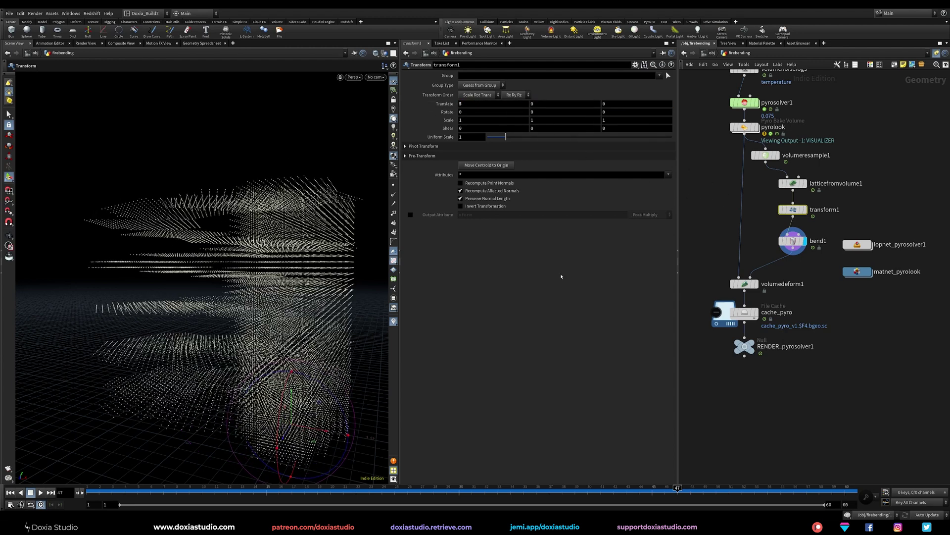
alt+drag(252, 284, 243, 217)
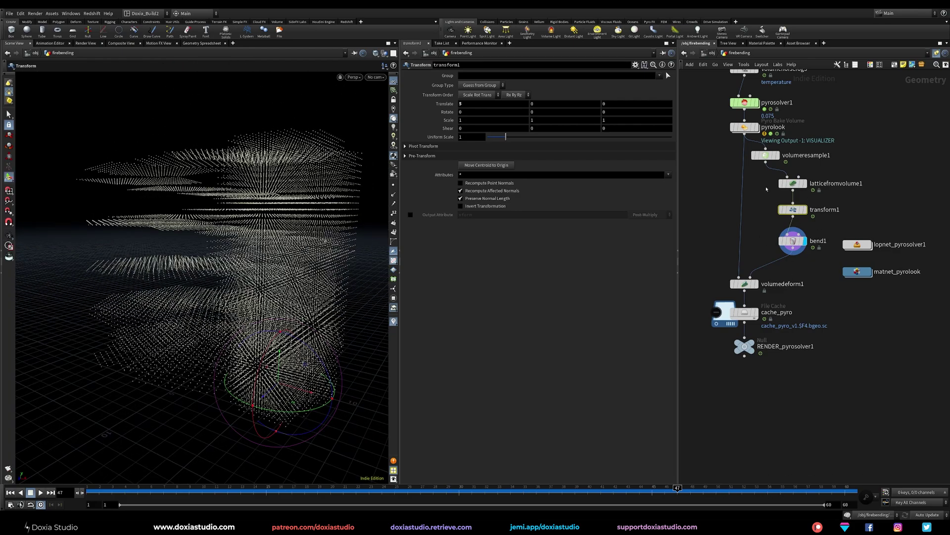
Set volumeresample1's Resolution Scale to 0.5 and check the denser twisted lattice.
click(765, 155)
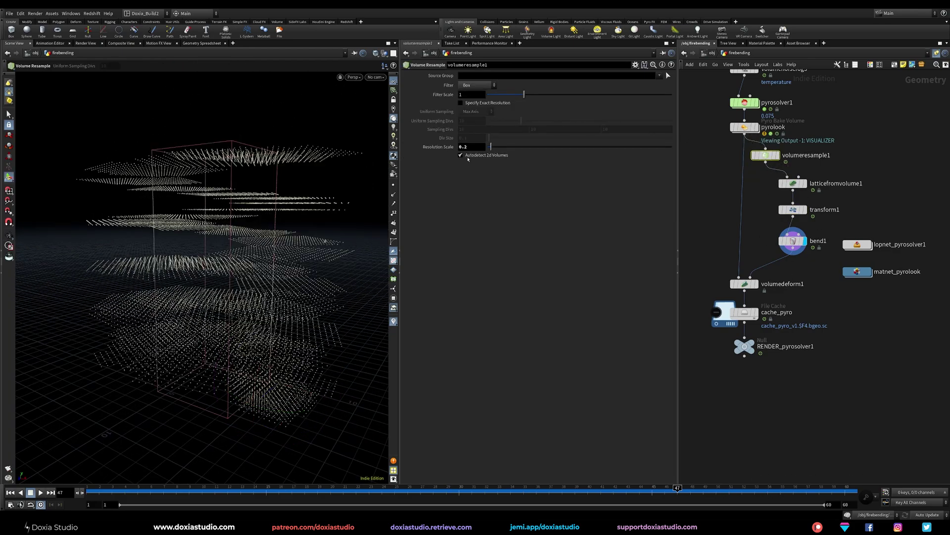
key(Return)
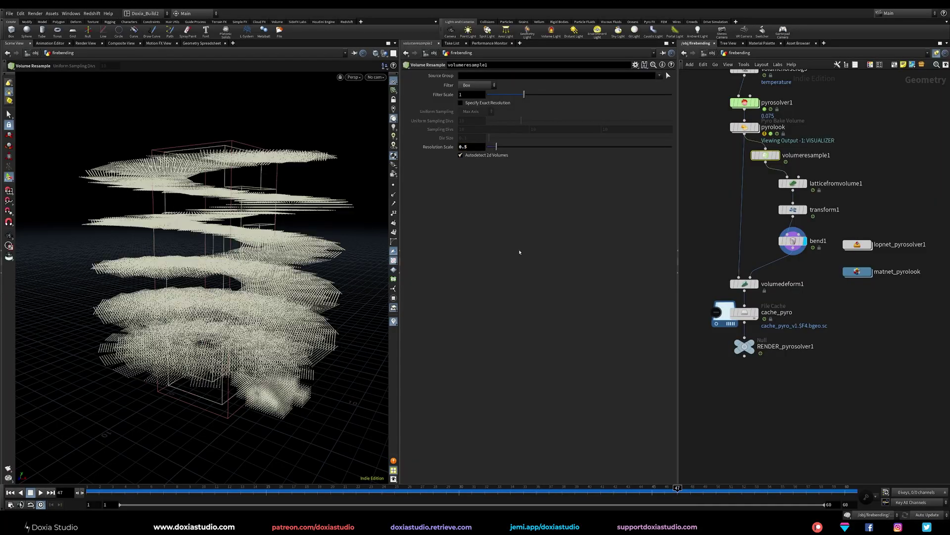
alt+drag(231, 260, 274, 263)
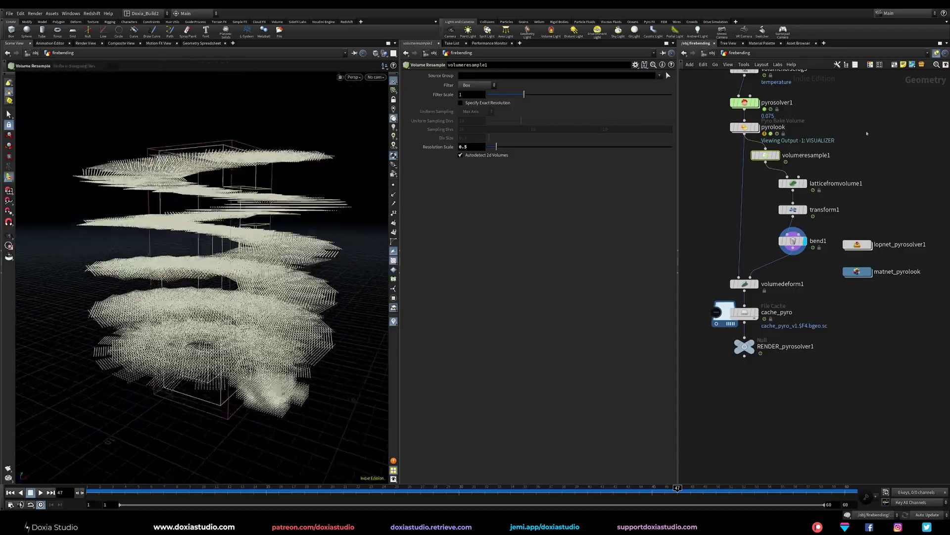
Select transform2 and bend2 of the tube example and compare the tube with the twisted lattice from above.
middle_drag(842, 157, 764, 221)
drag(775, 263, 706, 311)
middle_drag(929, 114, 769, 290)
drag(762, 223, 799, 155)
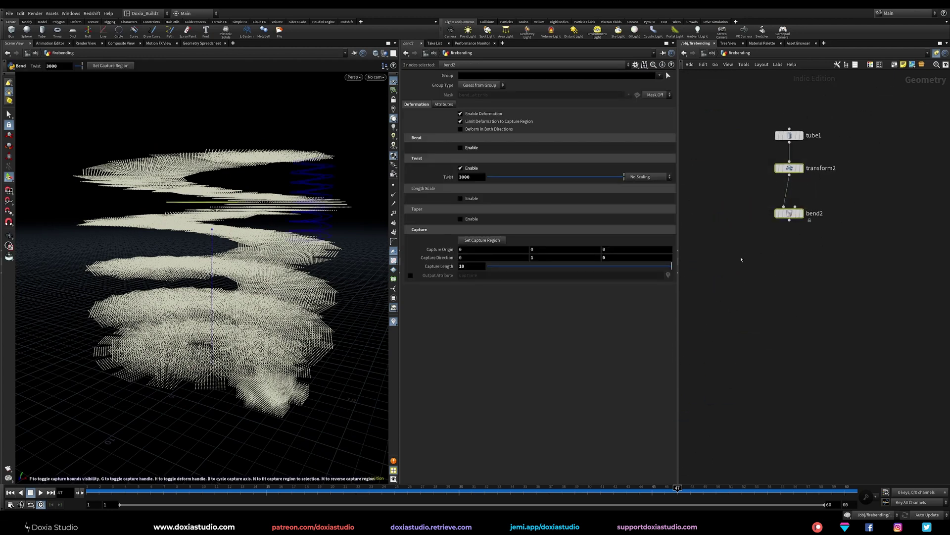
middle_drag(741, 259, 869, 155)
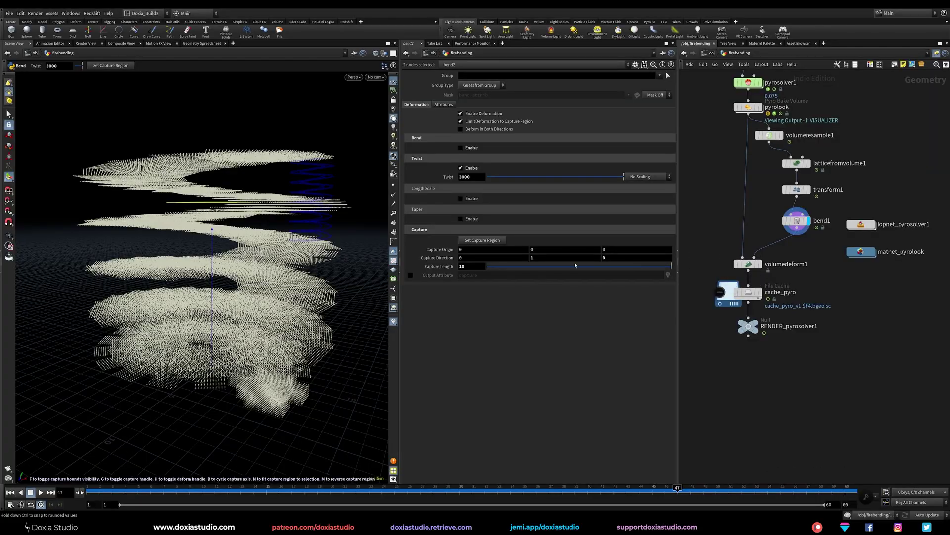
alt+drag(211, 212, 212, 346)
alt+drag(217, 277, 246, 250)
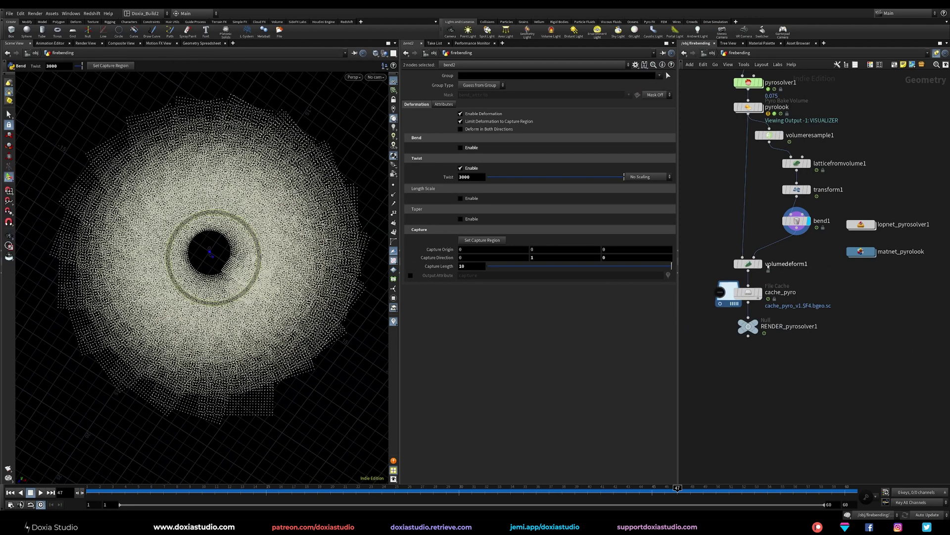
Display volumedeform1 with only bend2 selected, and view the deformed fire around the tube from the side.
mouse_move(763, 270)
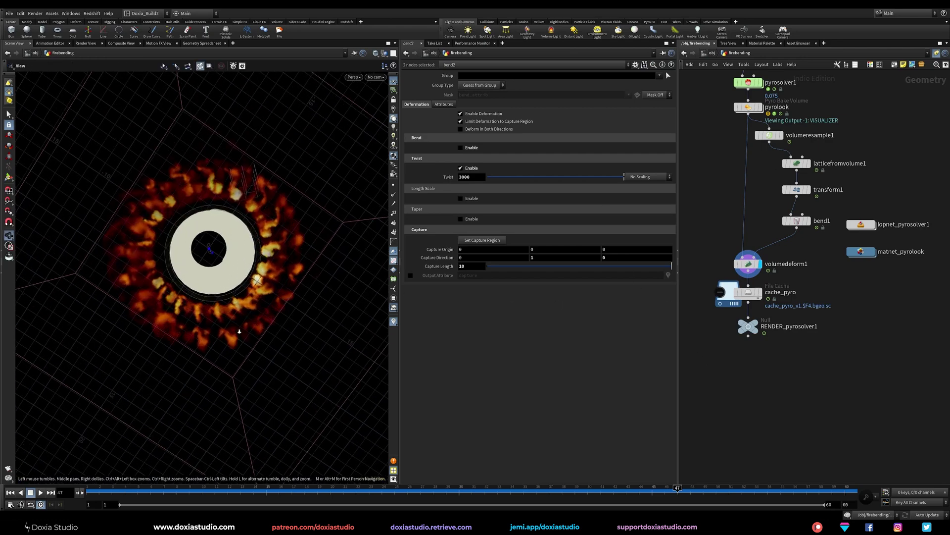
click(851, 288)
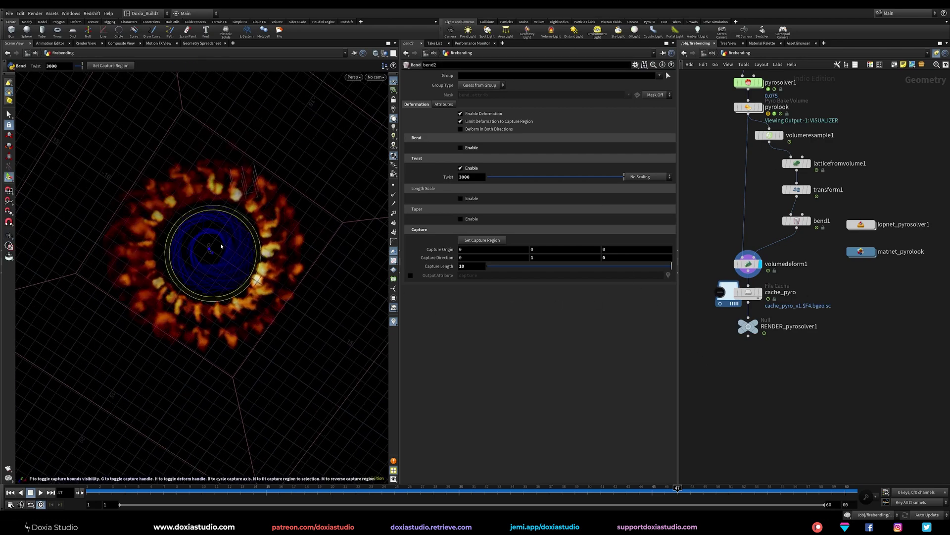
alt+drag(273, 322, 286, 213)
alt+middle_drag(238, 310, 197, 238)
alt+drag(229, 323, 190, 384)
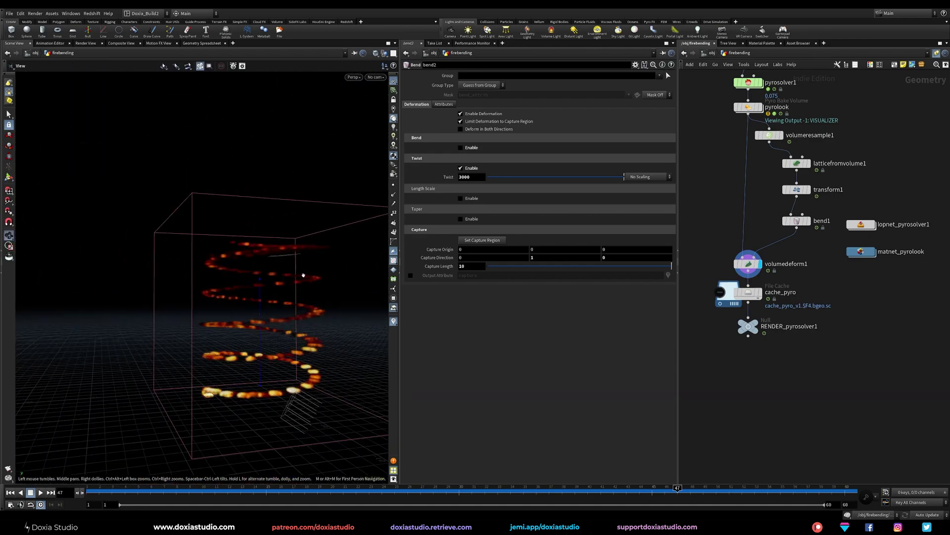
Examine the gaps and separate flame clumps along the lower turns of the fire spiral up close.
key(Return)
alt+drag(291, 314, 298, 346)
scroll(298, 310, up, 4)
drag(298, 310, 203, 426)
right_drag(204, 426, 252, 393)
alt+middle_drag(252, 393, 291, 339)
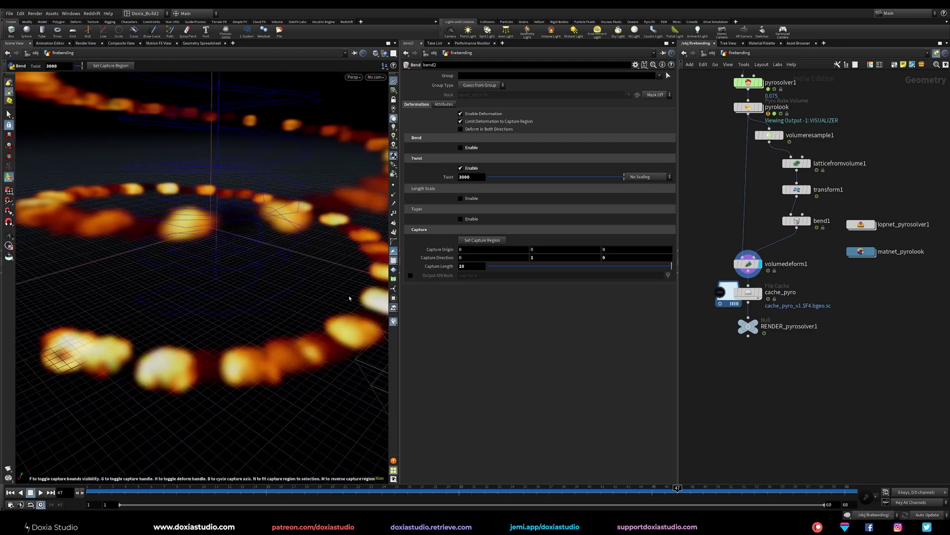
right_drag(280, 259, 238, 300)
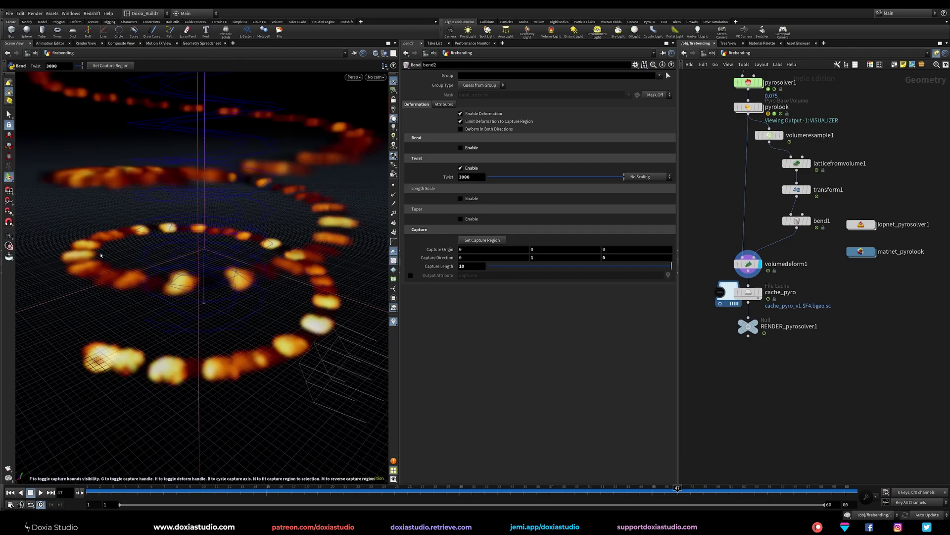
drag(224, 249, 220, 362)
key(Return)
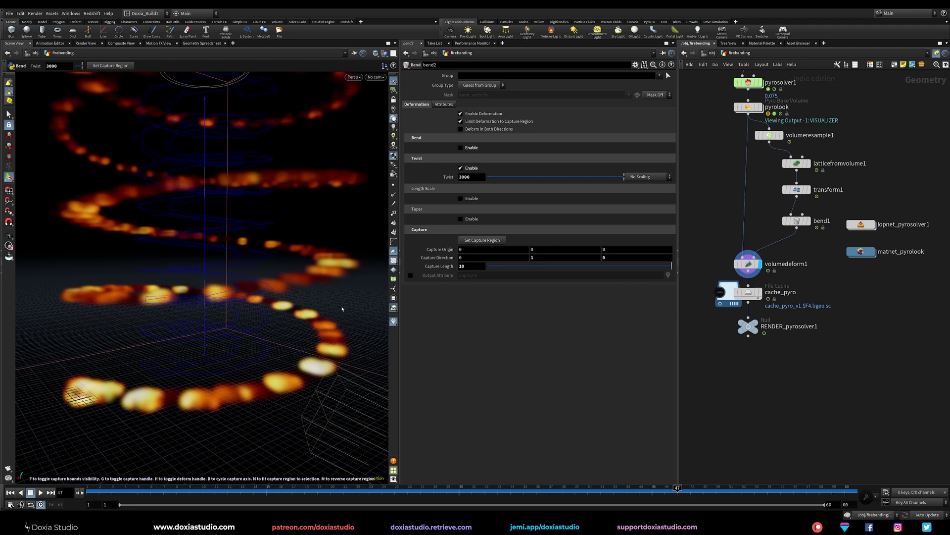
key(Escape)
drag(259, 283, 281, 318)
Display pyrolook to view the undeformed fire, and latticefromvolume1 to inspect the untwisted lattice points.
middle_drag(735, 188, 739, 244)
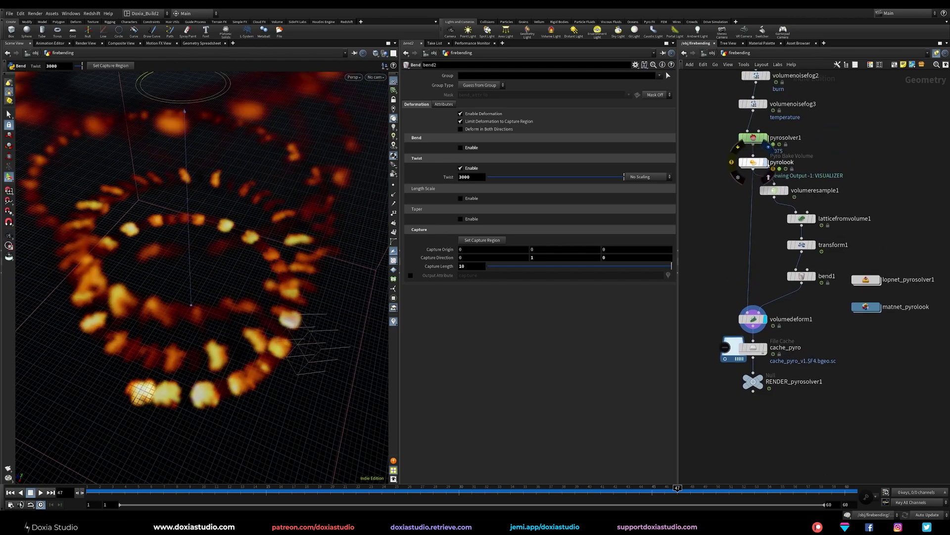
click(766, 163)
alt+middle_drag(169, 309, 159, 358)
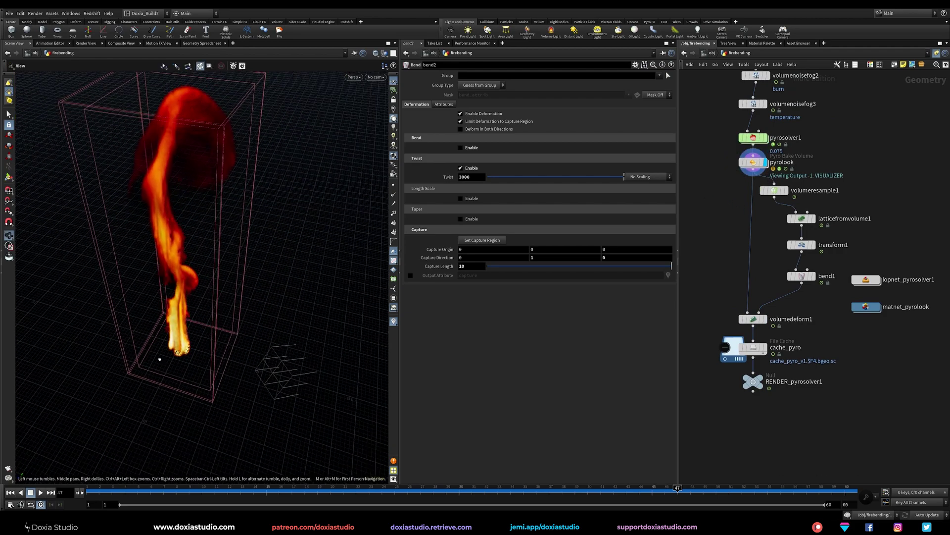
alt+drag(159, 359, 171, 333)
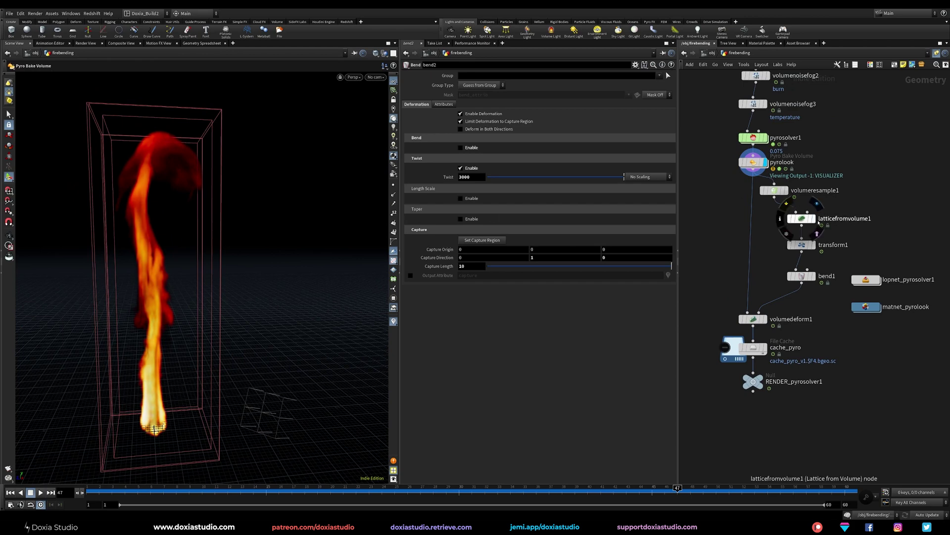
click(813, 218)
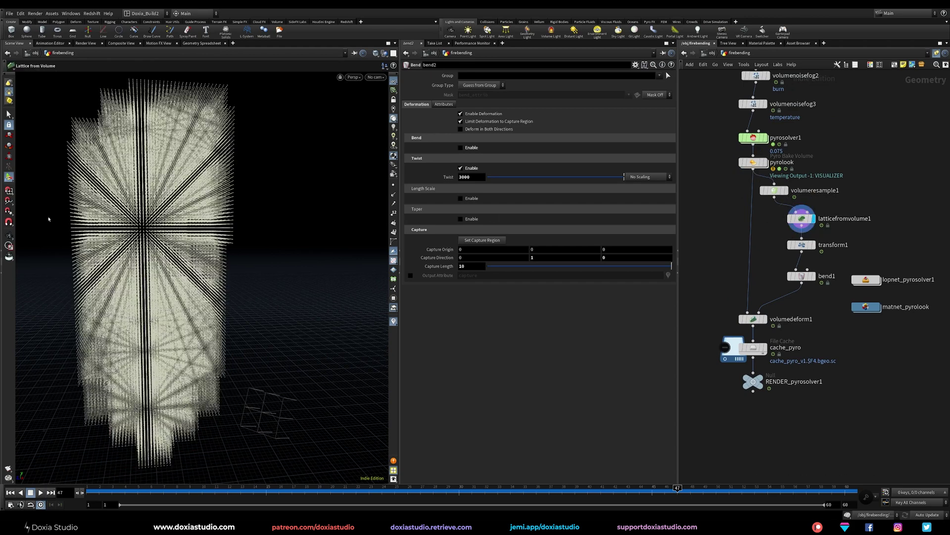
alt+drag(70, 401, 190, 175)
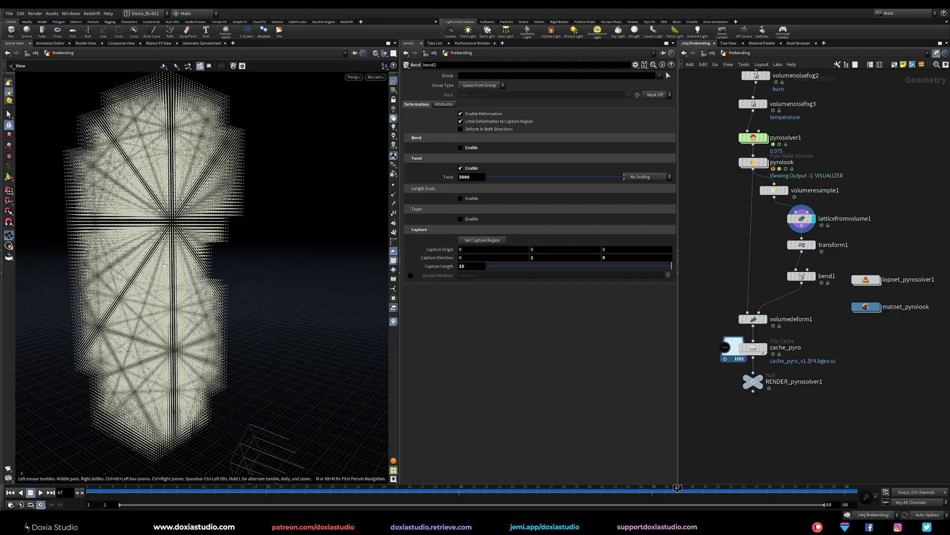
alt+drag(165, 266, 346, 221)
Display pyrolook again to check the fire's width within its bounds, and compare it with latticefromvolume1's points.
mouse_move(788, 175)
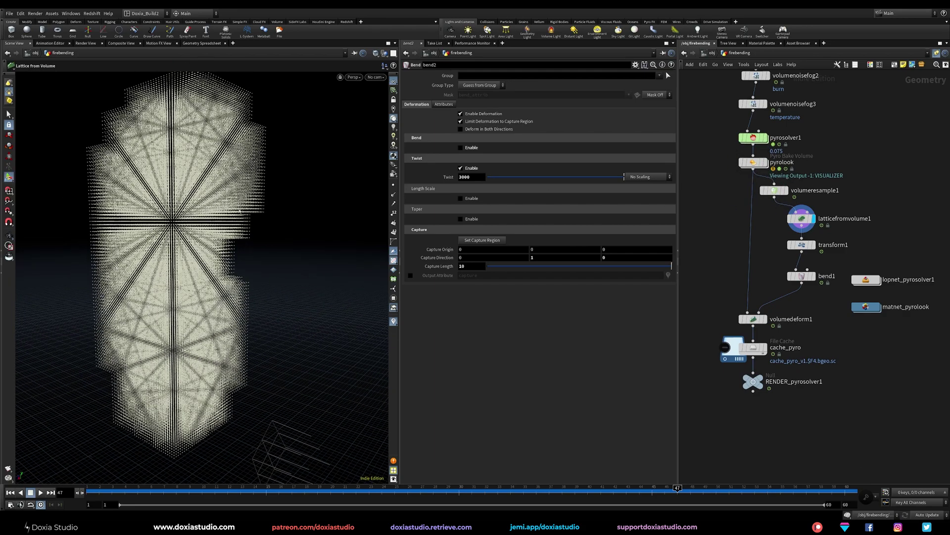
click(765, 162)
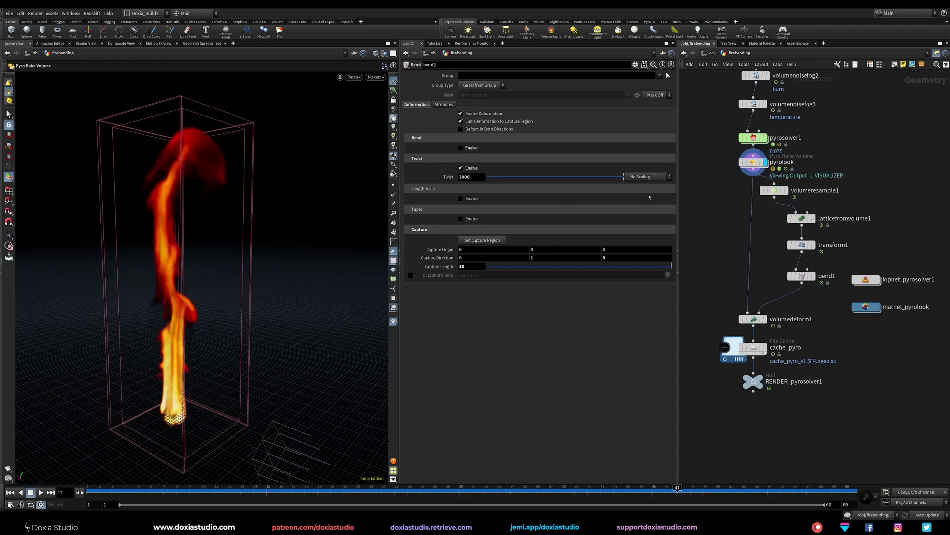
alt+drag(201, 253, 226, 237)
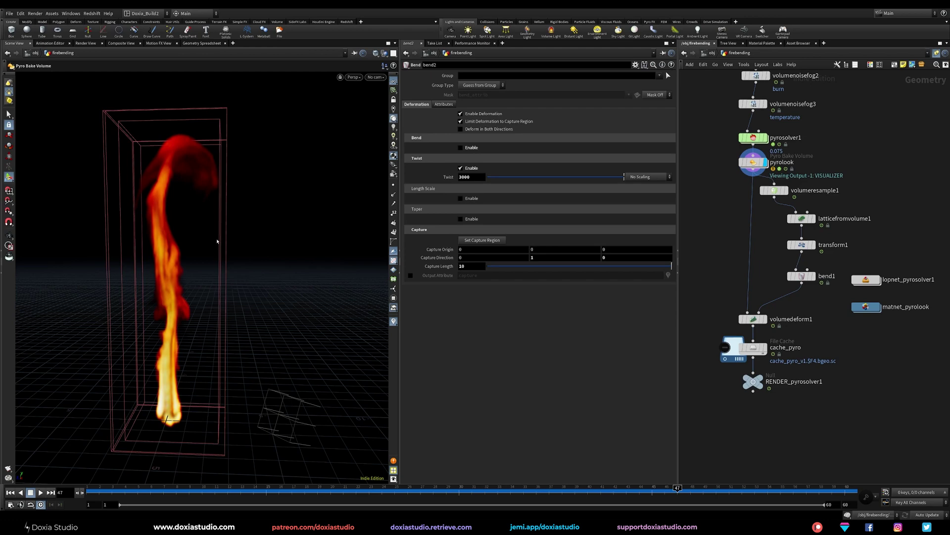
alt+drag(200, 265, 365, 241)
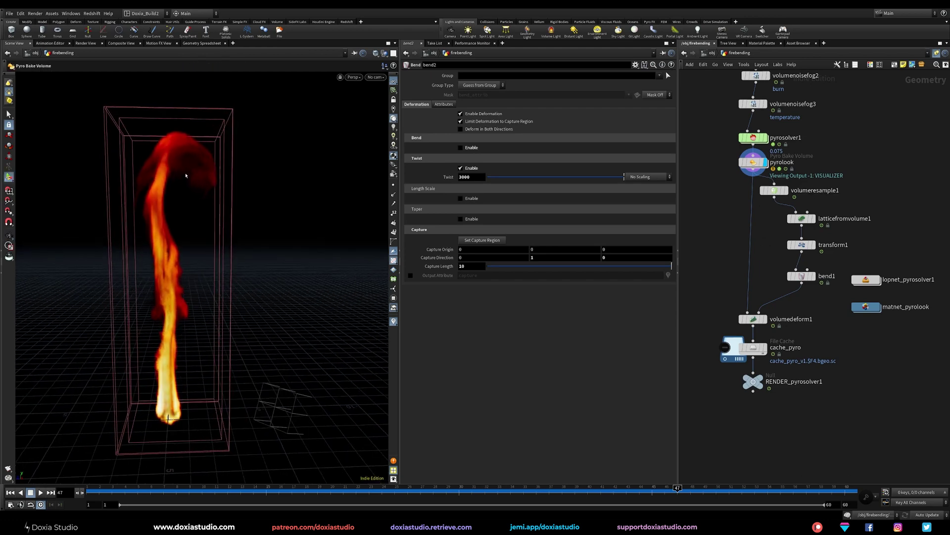
click(811, 218)
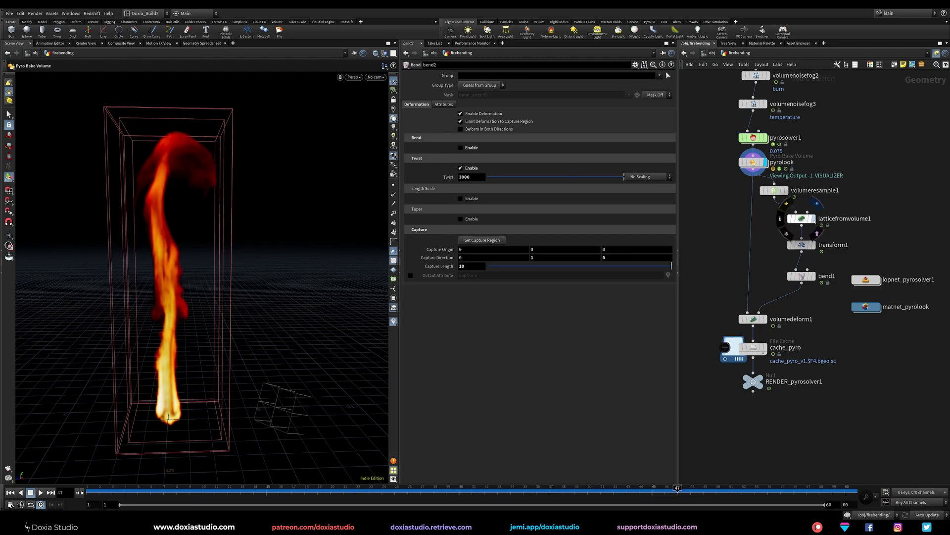
alt+drag(275, 247, 288, 303)
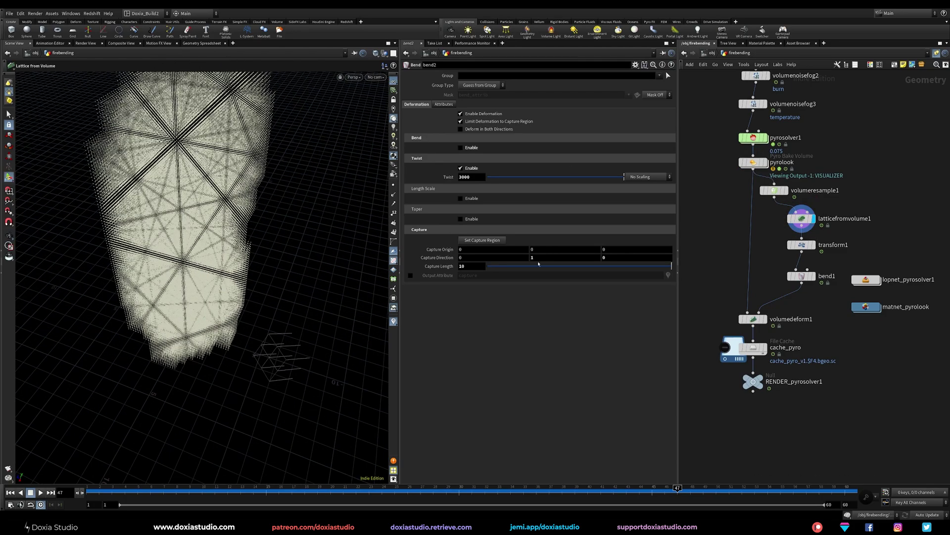
Display bend1 and inspect the hollow center of the twisted lattice from above.
click(813, 276)
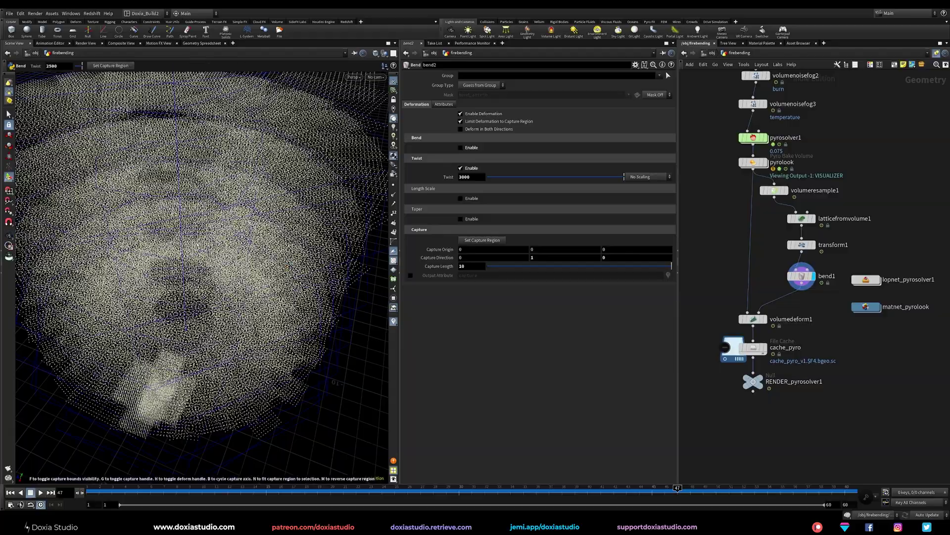
scroll(198, 232, down, 5)
alt+drag(190, 218, 233, 148)
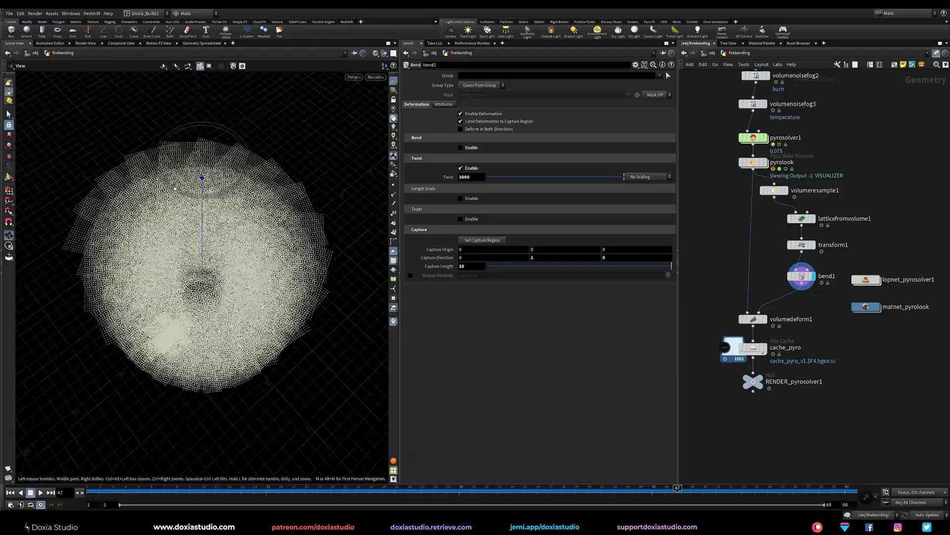
scroll(241, 135, up, 5)
scroll(224, 216, down, 5)
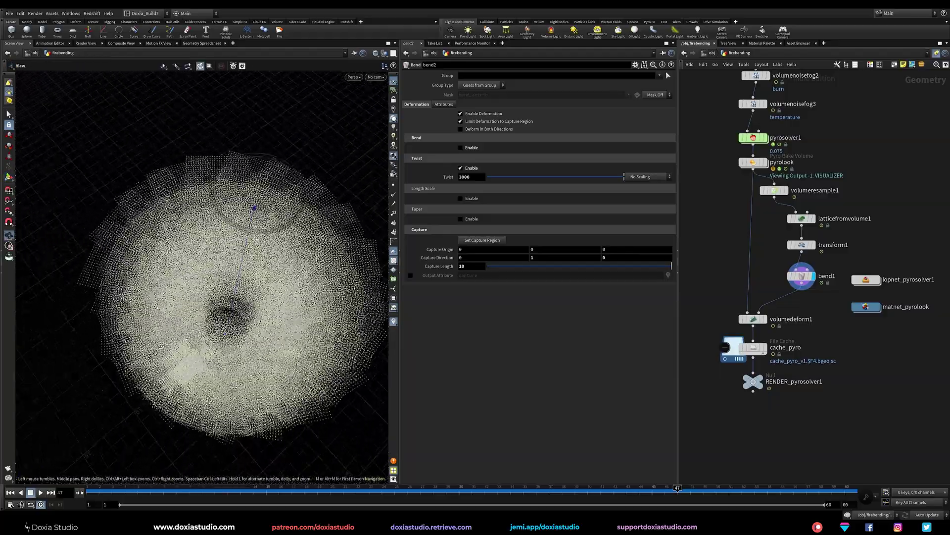
Select transform1 and compare the lattice from the side through latticefromvolume1, transform1 and bend1.
drag(776, 241, 824, 293)
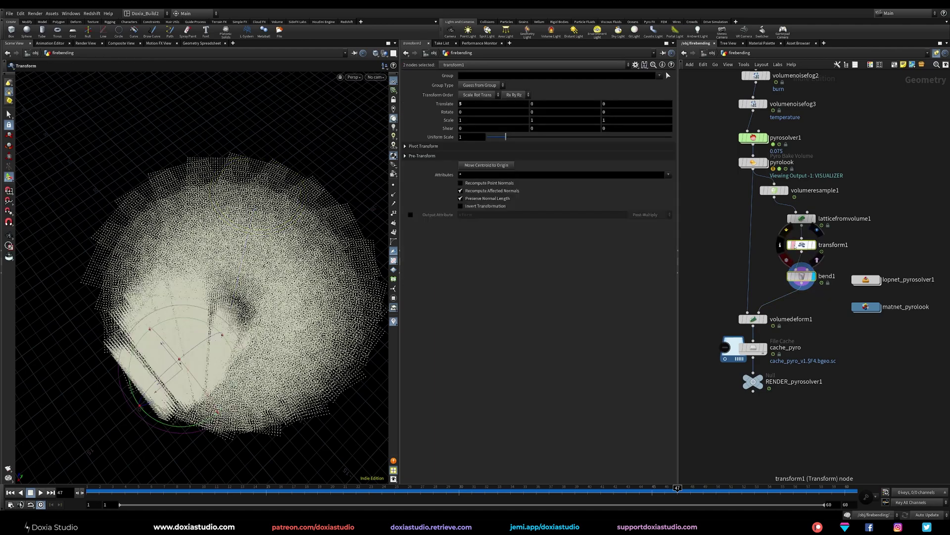
mouse_move(763, 223)
drag(226, 235, 378, 250)
scroll(193, 310, up, 2)
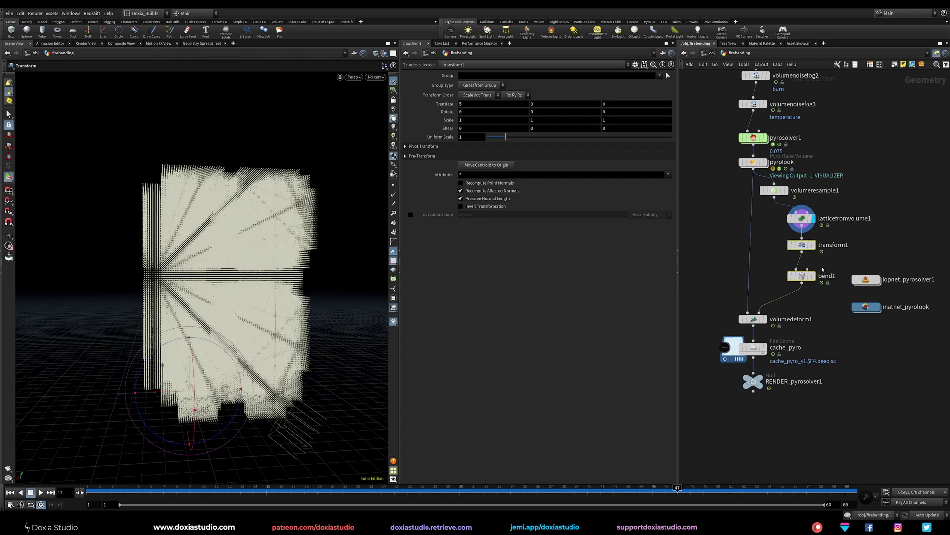
click(801, 244)
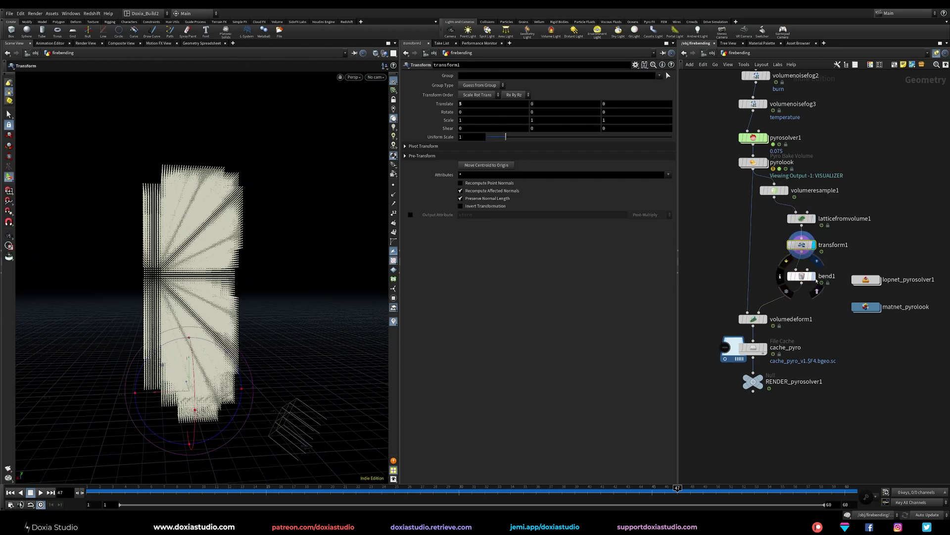
click(815, 277)
alt+drag(271, 265, 271, 288)
Set transform1's X translation to 0.5.
click(485, 103)
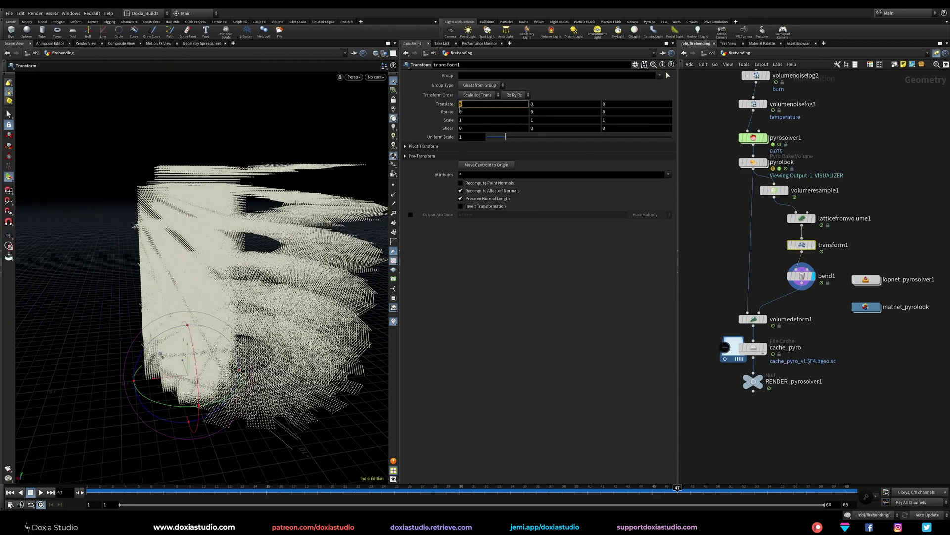
text(0.5)
key(Return)
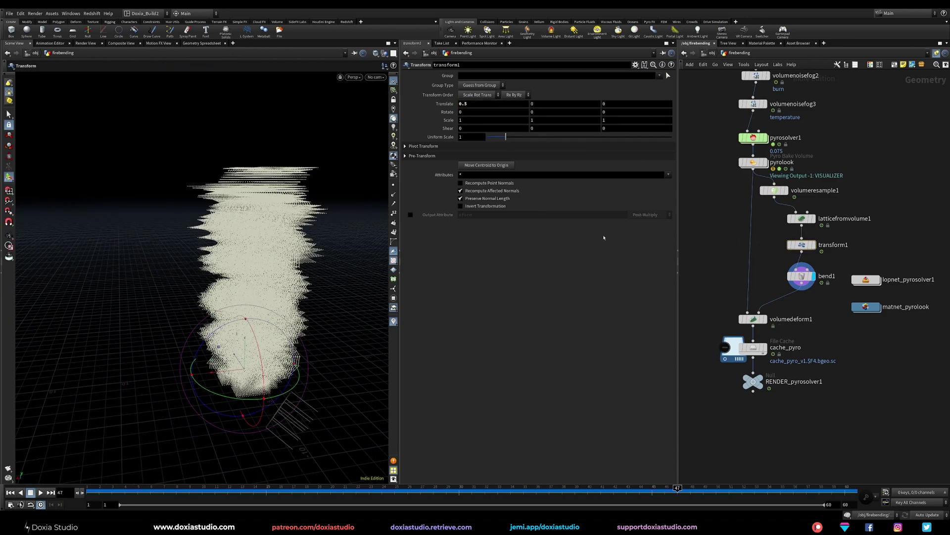
Save the scene and display volumedeform1 to inspect the spiral fire up close.
drag(248, 317, 322, 138)
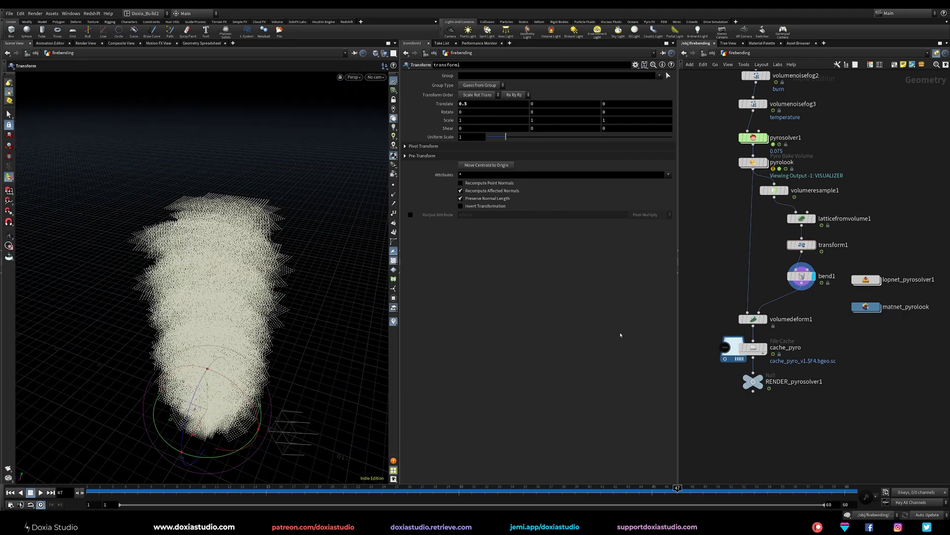
key(ctrl+s)
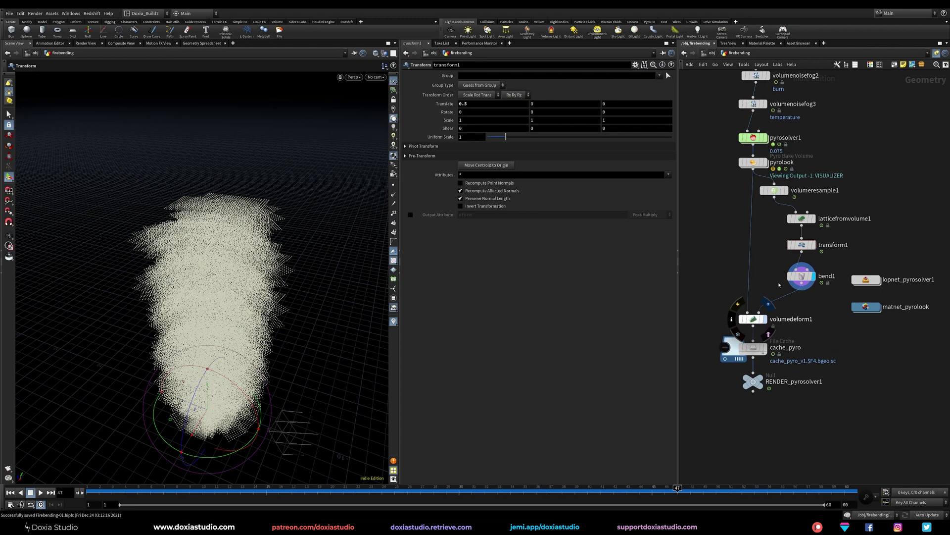
click(769, 311)
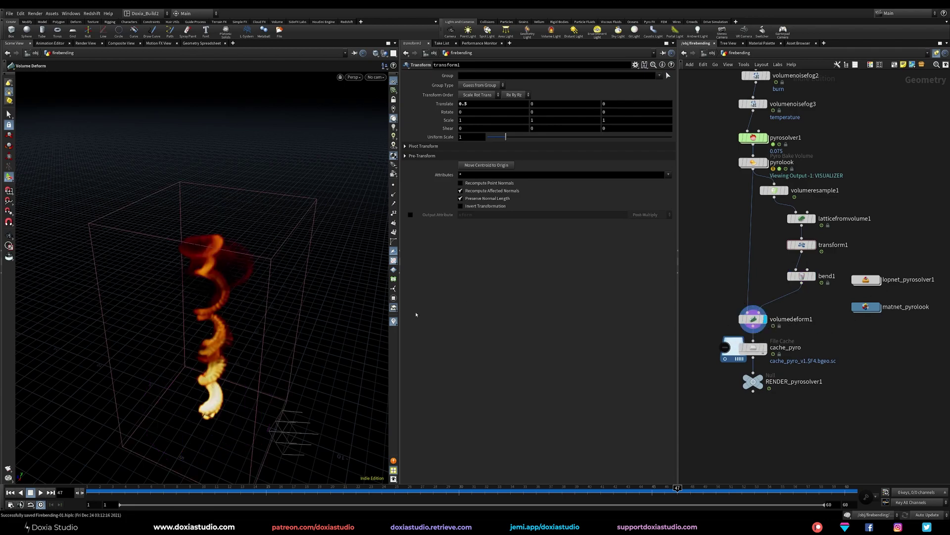
alt+drag(224, 387, 327, 361)
scroll(324, 363, up, 3)
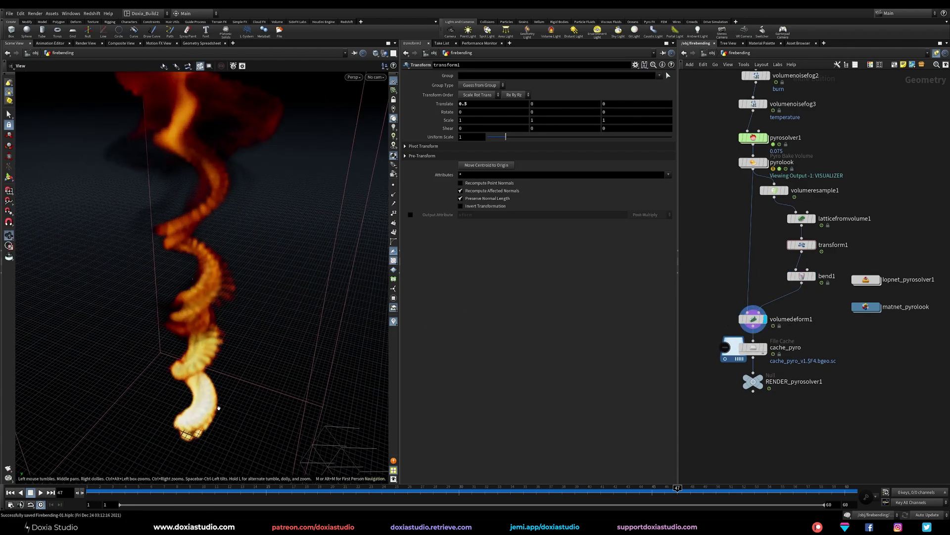
alt+drag(216, 405, 223, 410)
alt+middle_drag(223, 409, 274, 284)
drag(274, 284, 194, 378)
key(Return)
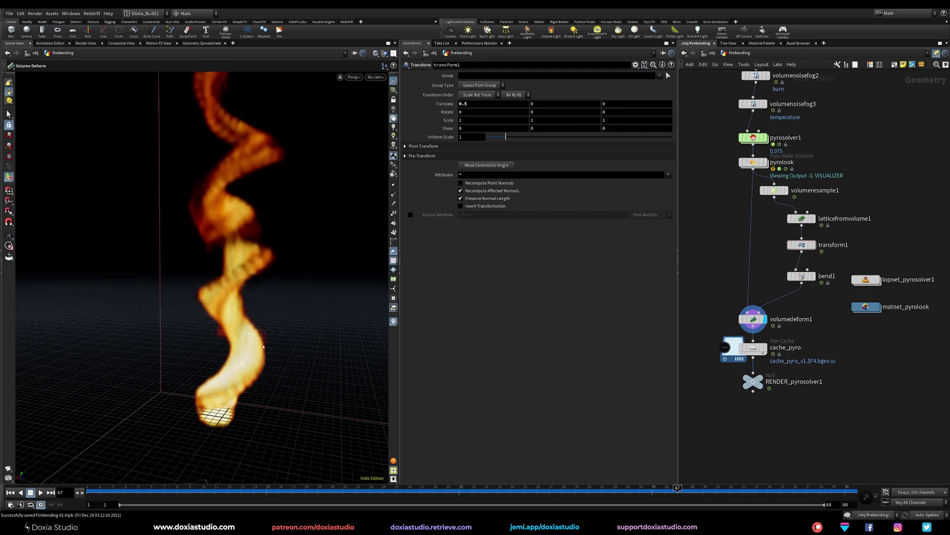
drag(262, 346, 430, 348)
Set transform1's X translation to 1.
click(798, 245)
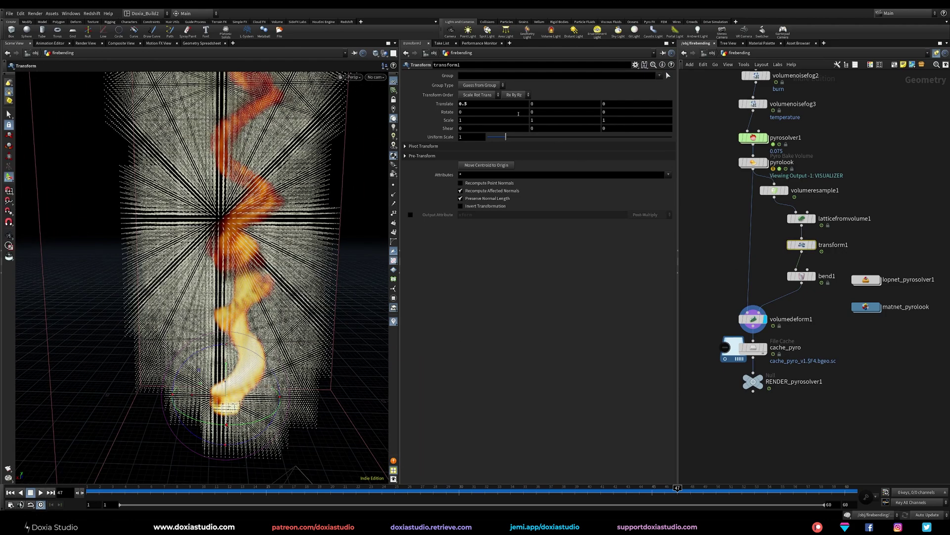
click(515, 104)
text(1)
key(Return)
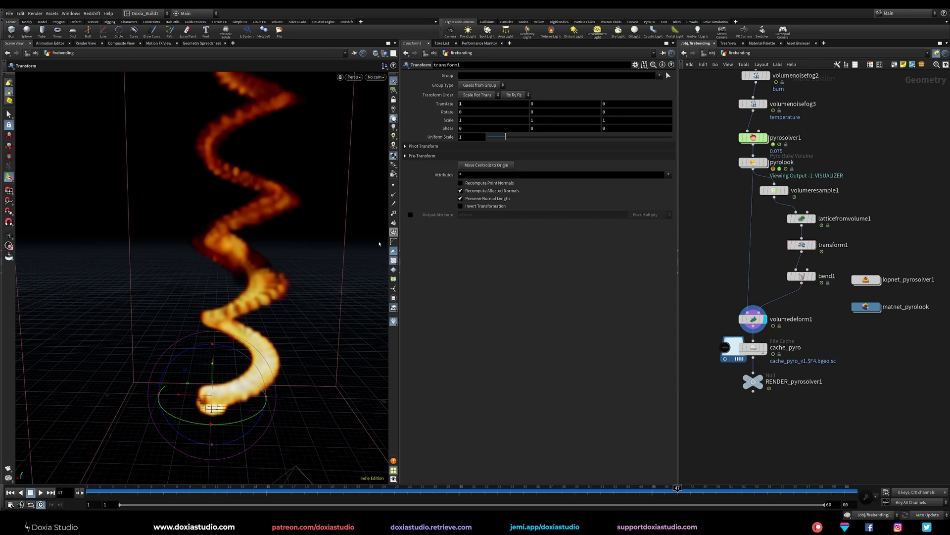
Inspect the widened fire spiral and check volumeresample1's resolution scale.
alt+drag(299, 295, 232, 369)
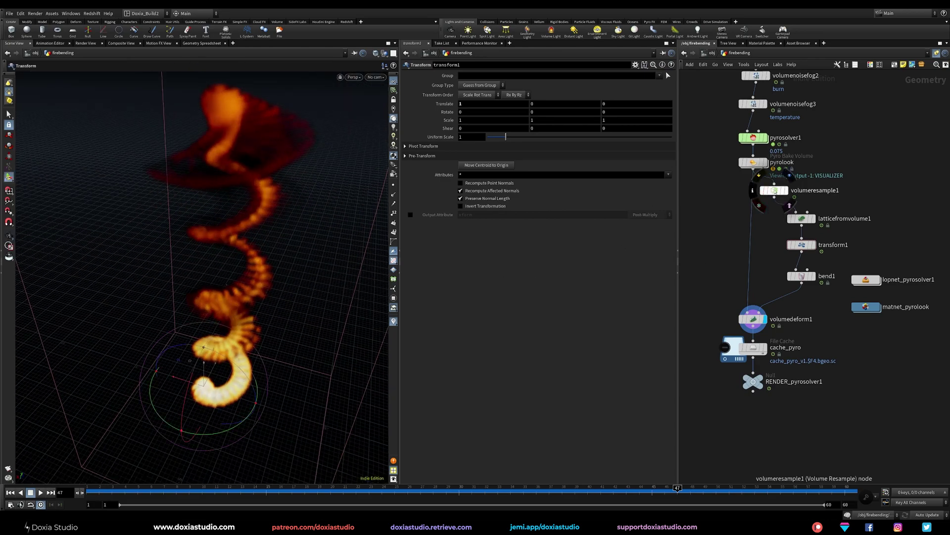
drag(767, 218, 772, 191)
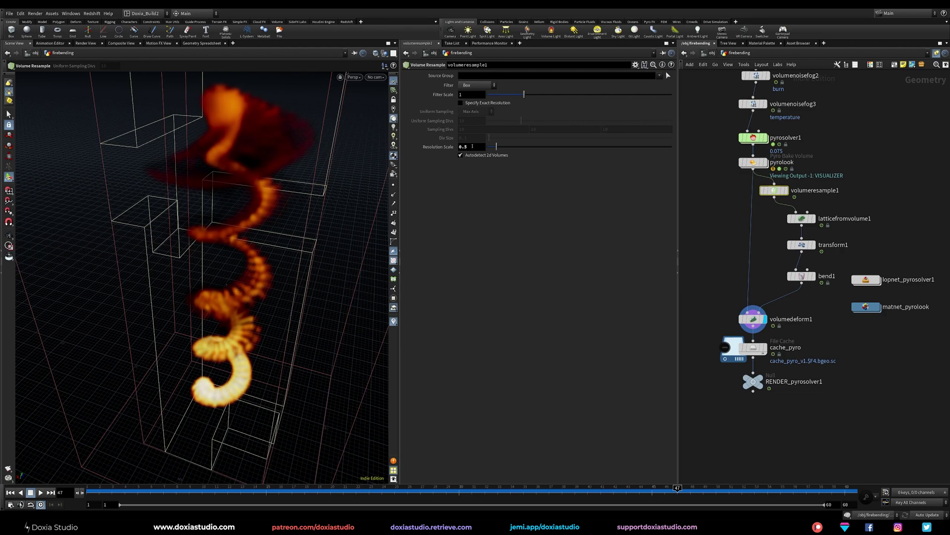
click(772, 266)
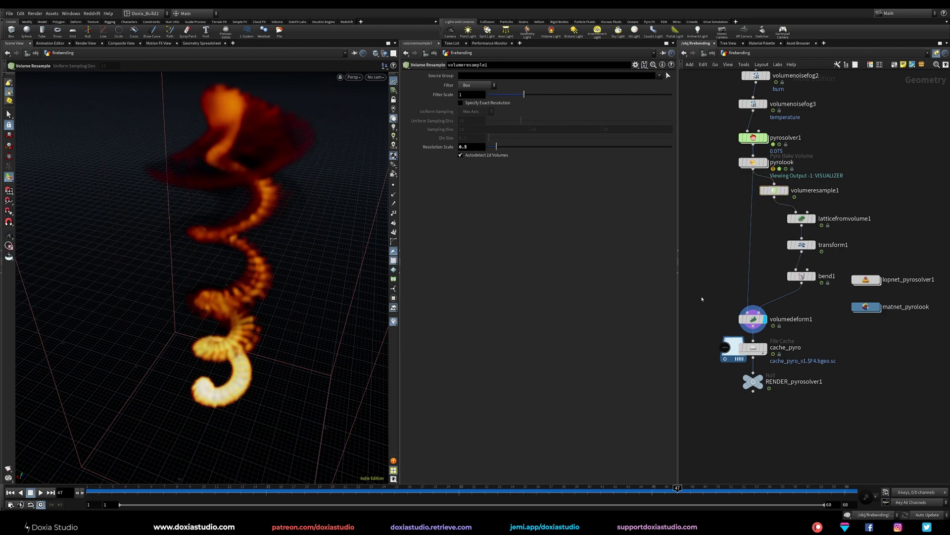
alt+right_drag(221, 348, 280, 354)
alt+drag(267, 364, 270, 294)
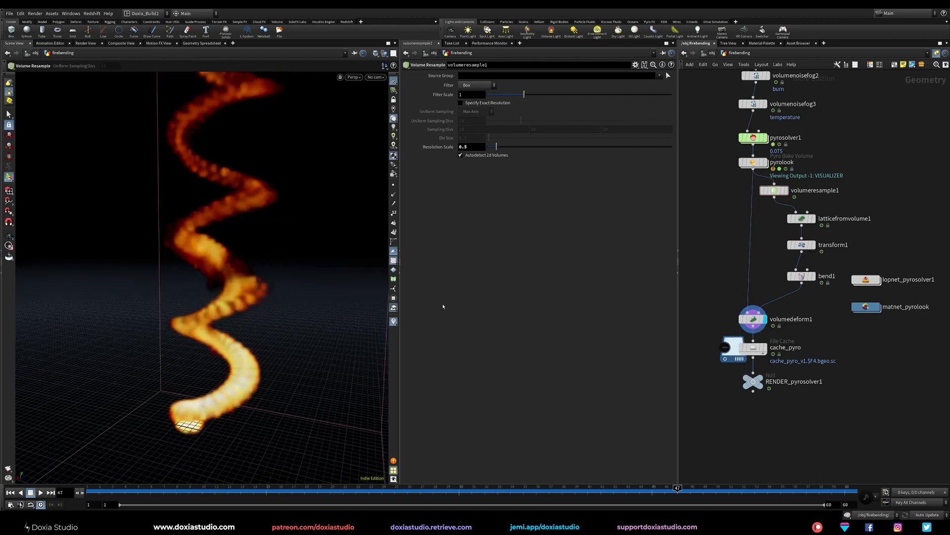
Bring tube2 down the network, beside the volumedeform1 branch and below matnet_pyrolook.
alt+drag(289, 213, 163, 271)
middle_drag(163, 271, 148, 251)
middle_drag(886, 124, 721, 307)
drag(874, 113, 747, 366)
middle_drag(806, 379, 939, 172)
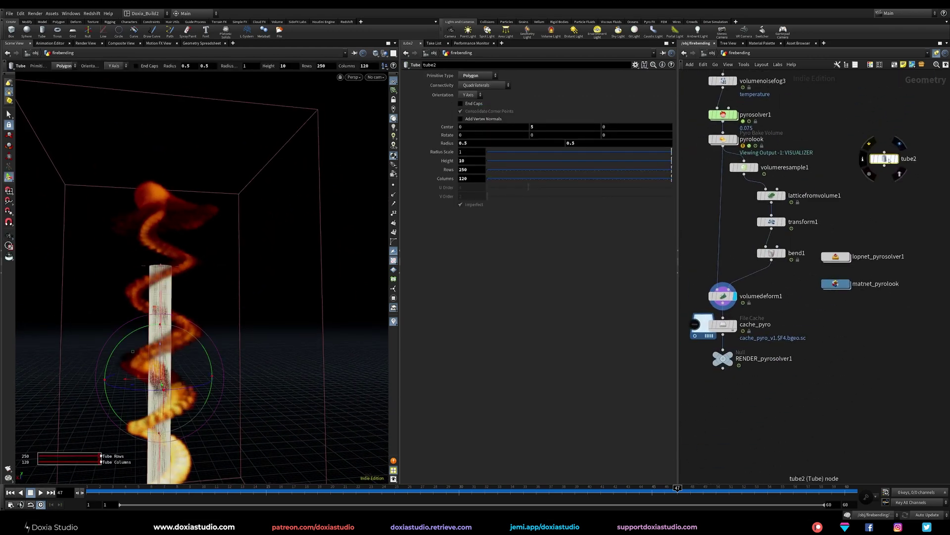
drag(874, 158, 846, 342)
Add a Merge node that combines volumedeform1 with tube2, and display it.
key(Tab)
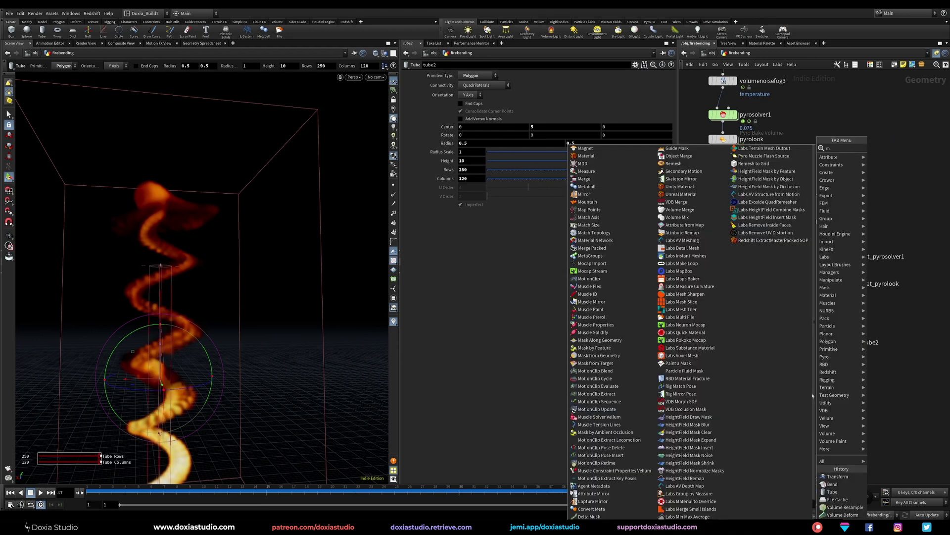
text(merge)
key(Return)
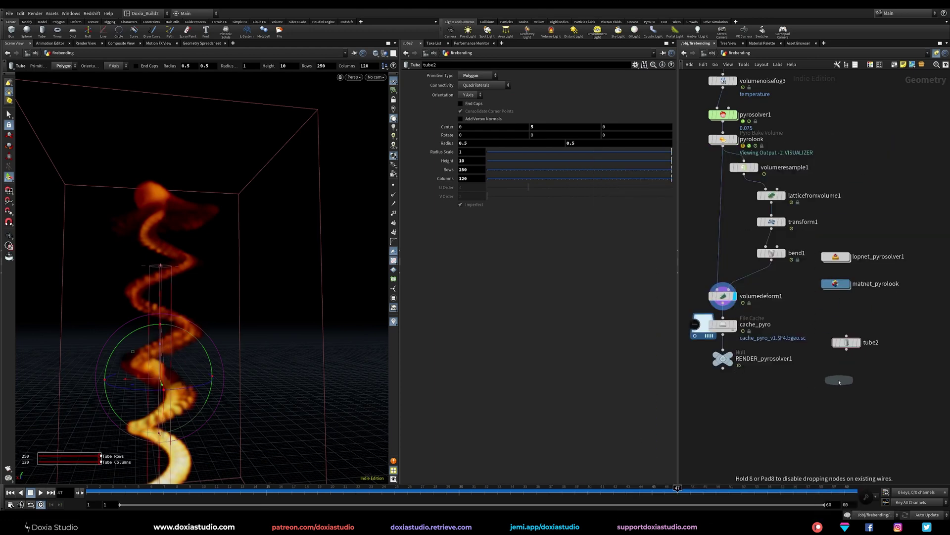
click(836, 378)
click(834, 369)
click(835, 370)
drag(847, 347, 836, 370)
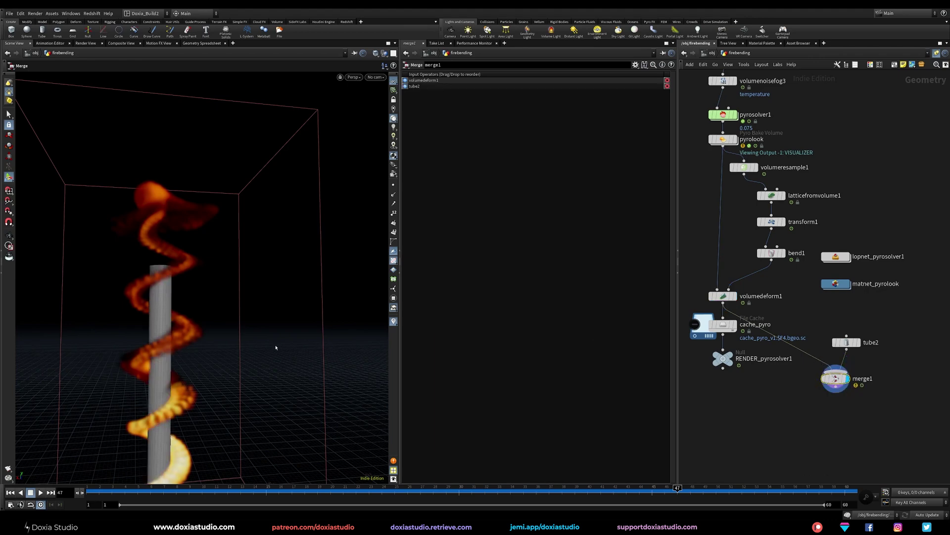
Set tube2's height to 20 and its Y center to 10.
alt+drag(276, 348, 248, 359)
click(847, 342)
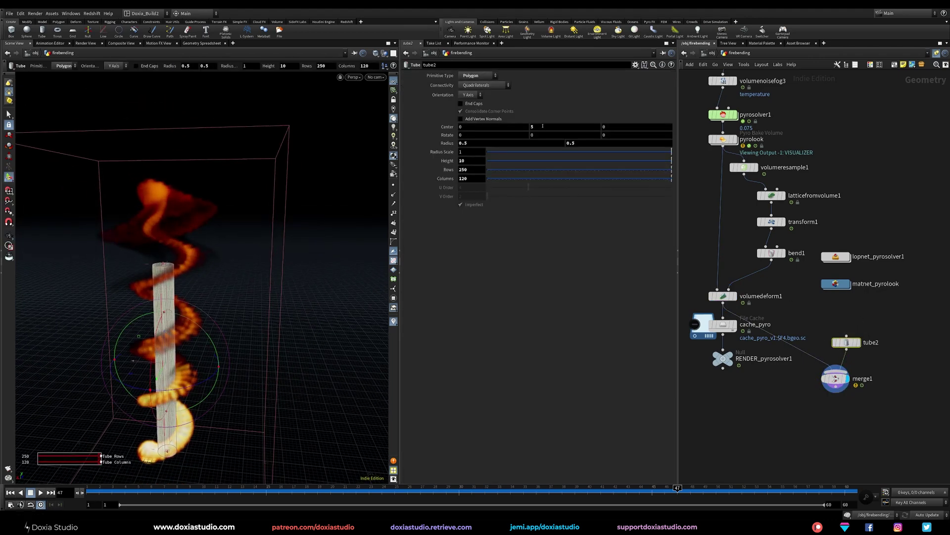
click(468, 161)
text(20)
key(Return)
click(547, 129)
text(10)
key(Return)
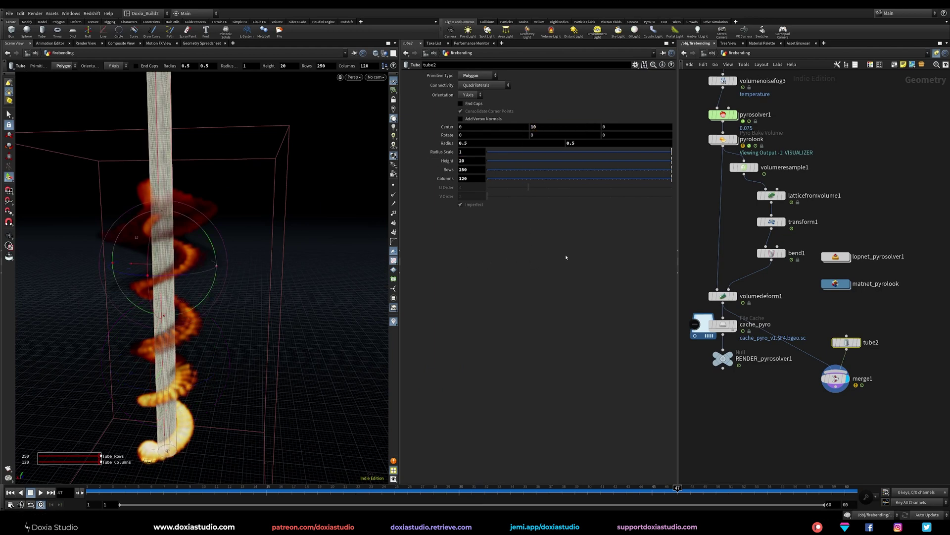
Examine how the fire spiral wraps around the extended tube.
click(794, 415)
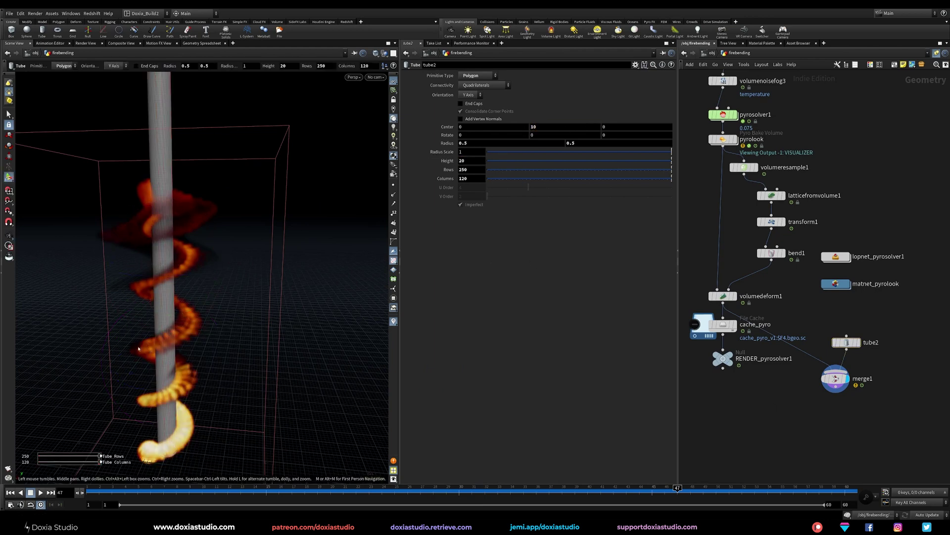
alt+right_drag(144, 349, 114, 356)
drag(114, 356, 208, 263)
right_drag(208, 263, 210, 280)
drag(210, 280, 210, 322)
key(Return)
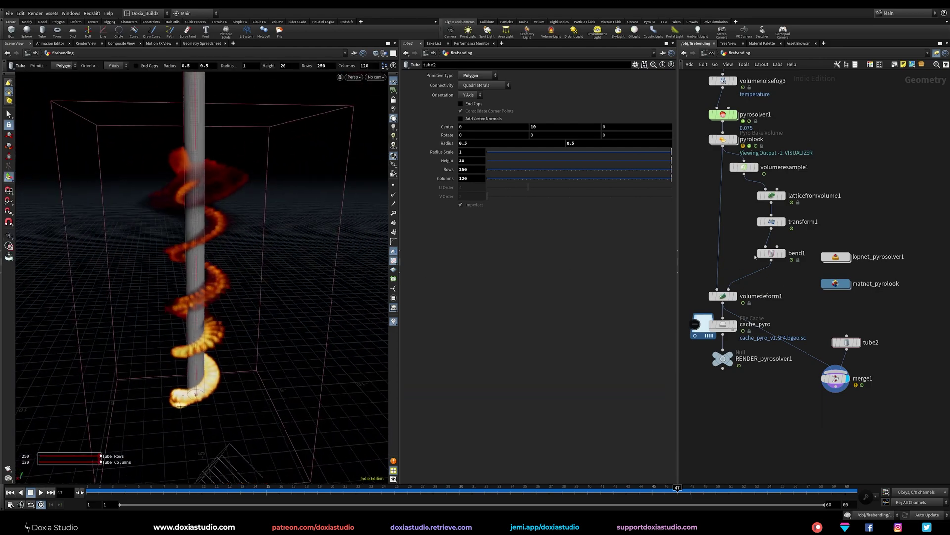
Duplicate bend1, insert the copy between bend1 and volumedeform1, and replace its Twist with a Bend of 60.
alt+drag(773, 256, 782, 284)
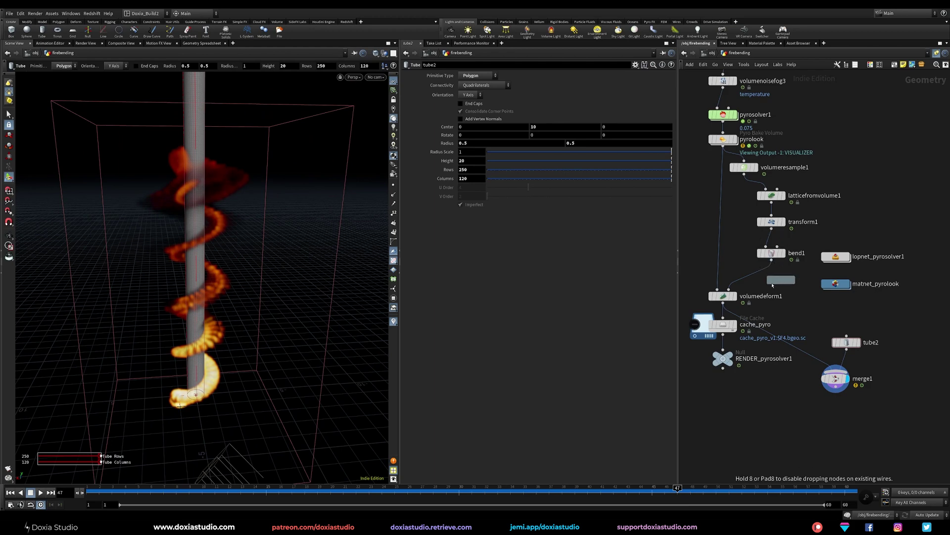
click(795, 296)
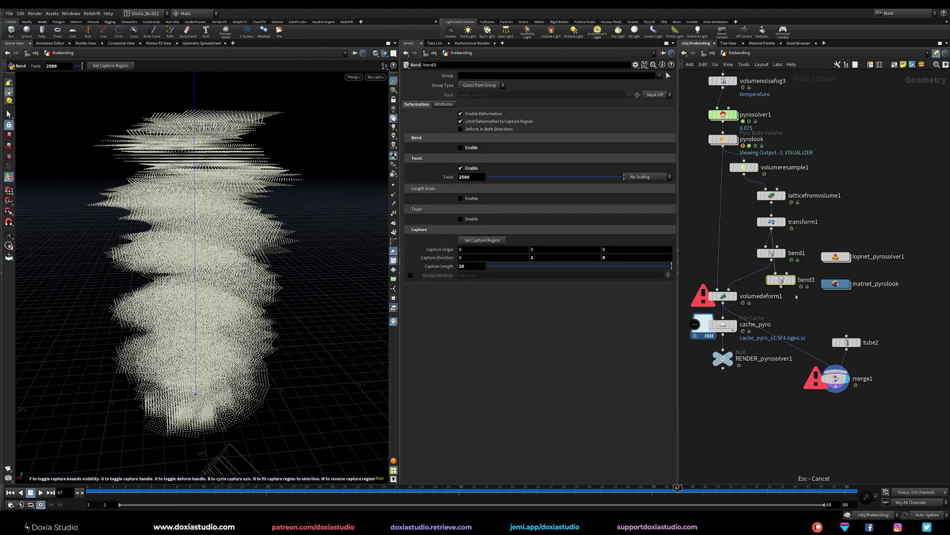
drag(832, 231, 833, 237)
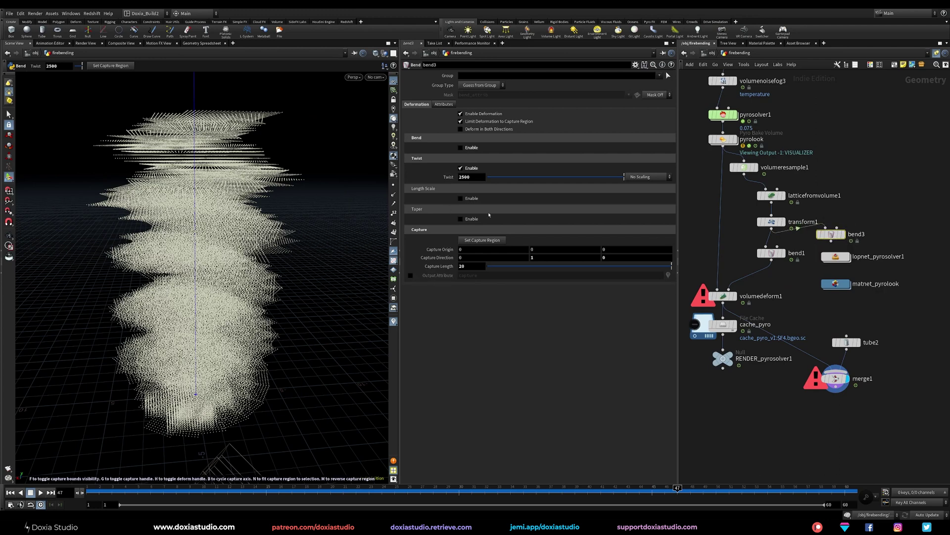
drag(770, 222, 764, 228)
drag(830, 236, 764, 280)
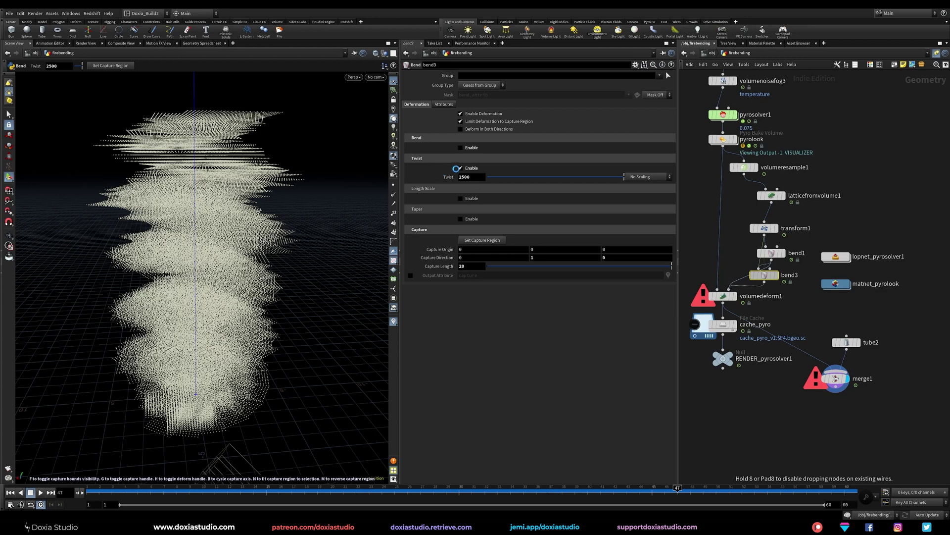
click(461, 168)
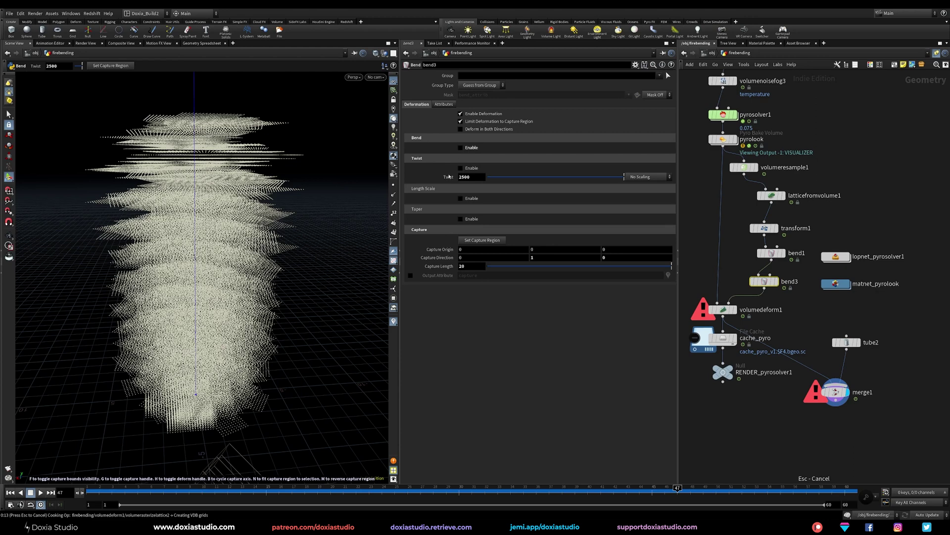
click(461, 147)
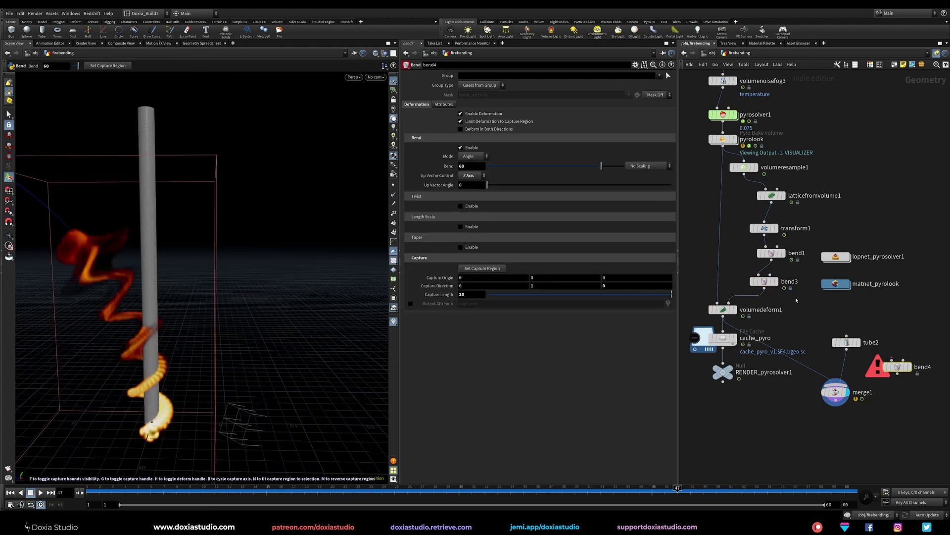
Insert the bend4 copy with its Bend of 60 between tube2 and merge1.
key(Escape)
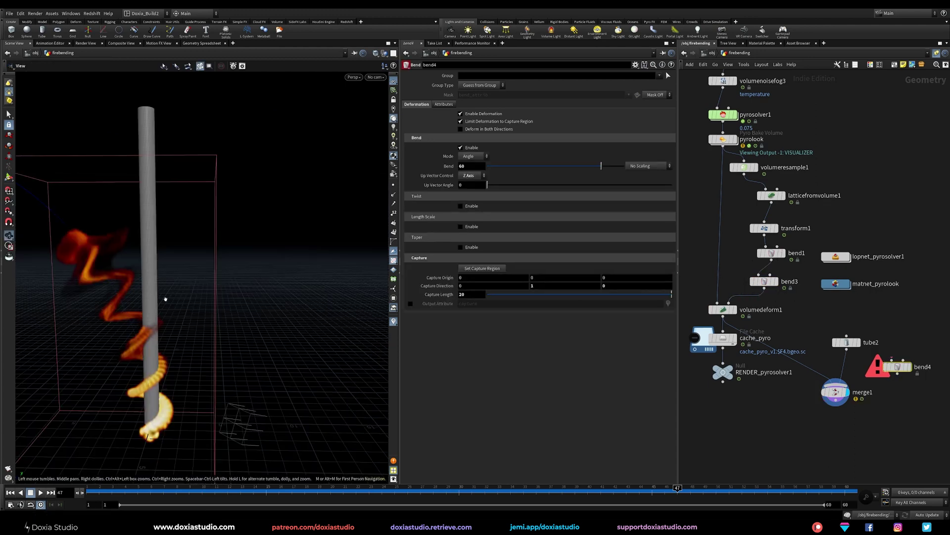
alt+right_drag(166, 299, 155, 321)
alt+middle_drag(155, 321, 194, 304)
drag(890, 368, 845, 371)
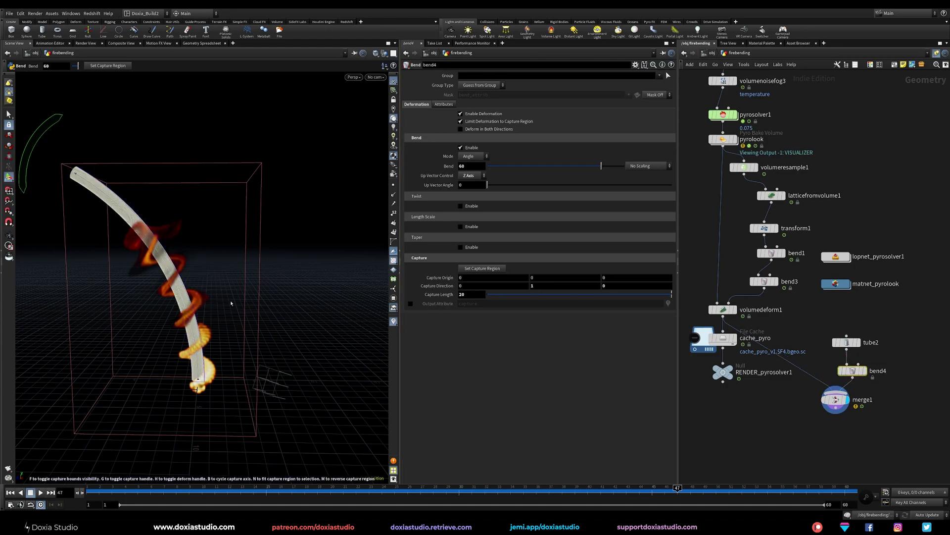
Examine from several angles how closely the fire spiral follows the bent tube.
key(Escape)
right_drag(272, 346, 206, 256)
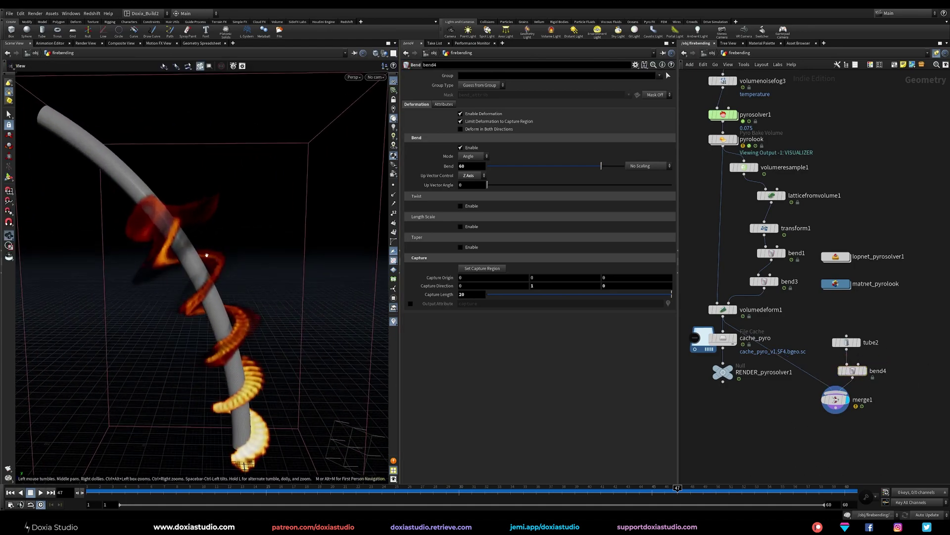
mouse_move(206, 256)
mouse_down()
mouse_move(240, 272)
mouse_move(237, 312)
mouse_move(185, 329)
mouse_move(175, 272)
mouse_move(219, 244)
mouse_up()
key(Return)
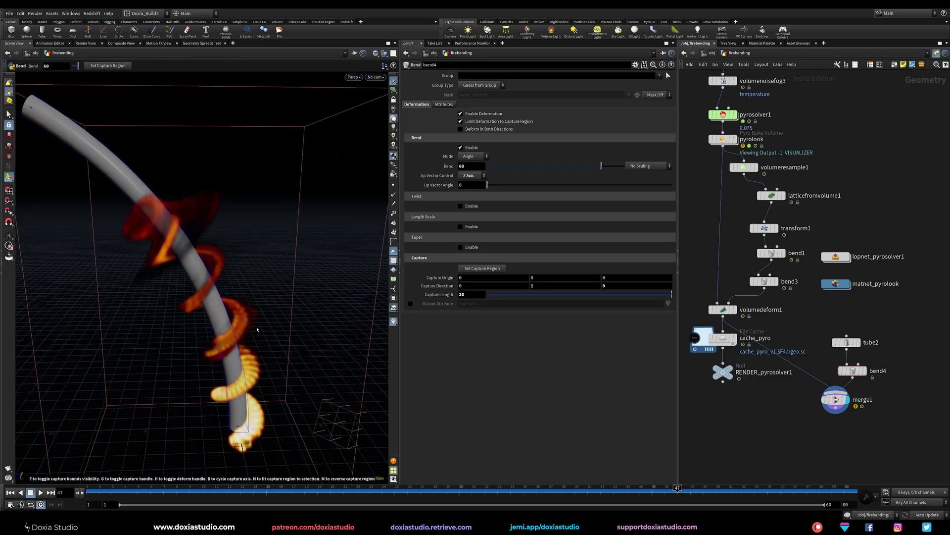
alt+drag(225, 315, 194, 328)
key(Return)
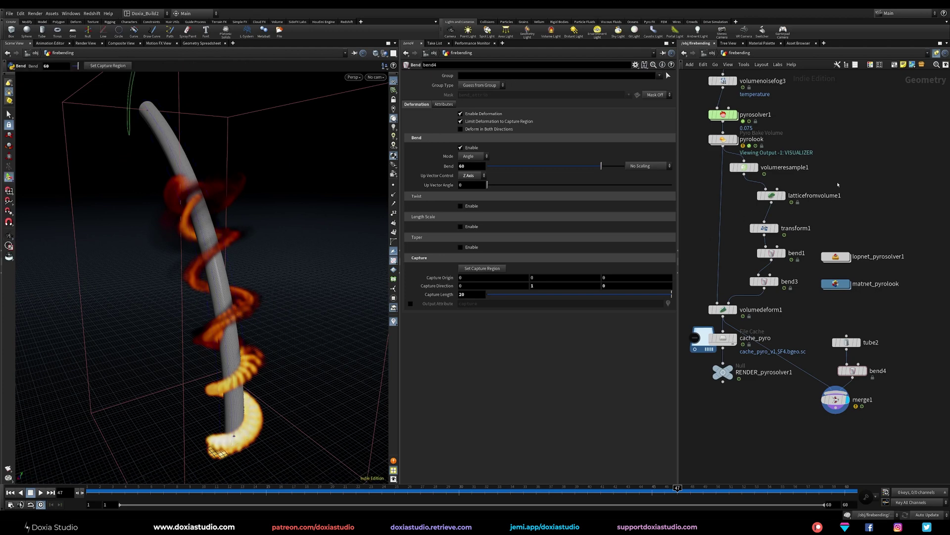
middle_drag(875, 177, 874, 243)
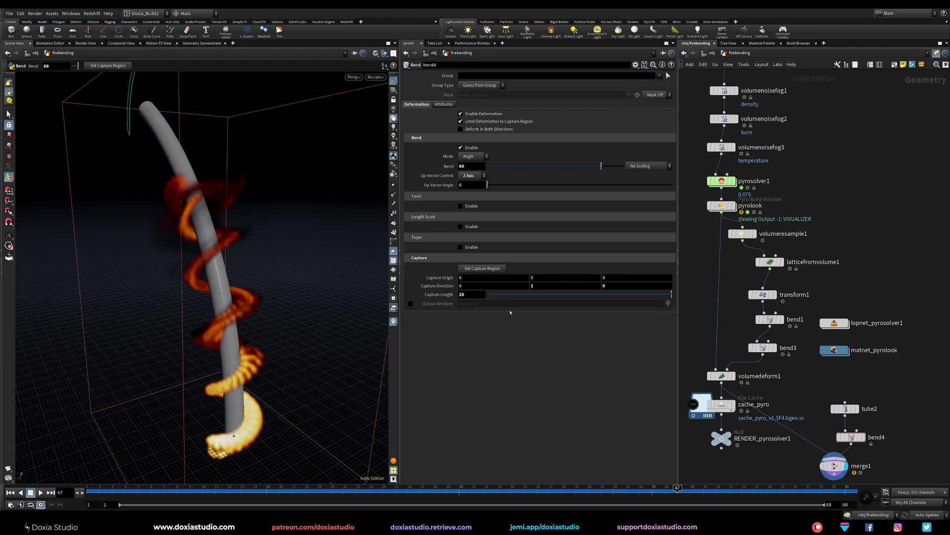
alt+right_drag(297, 302, 319, 366)
alt+drag(319, 366, 329, 278)
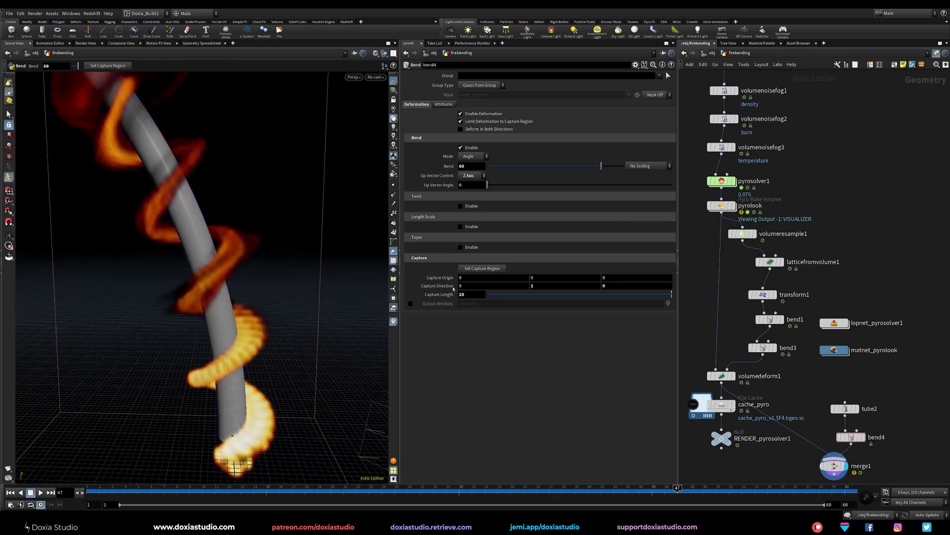
middle_drag(818, 397, 812, 344)
alt+right_drag(287, 332, 188, 261)
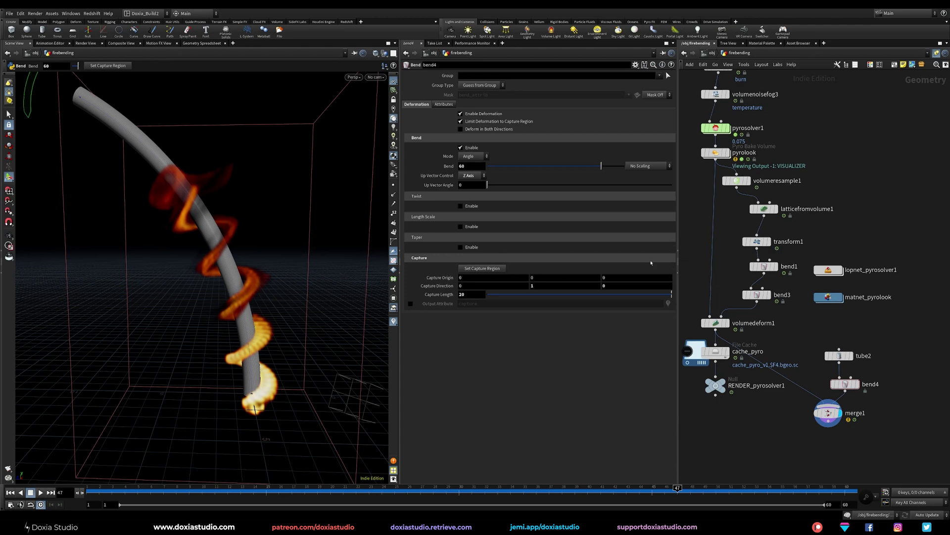
Display volumedeform1 to view the bent fire spiral without the tube.
middle_drag(802, 358, 818, 304)
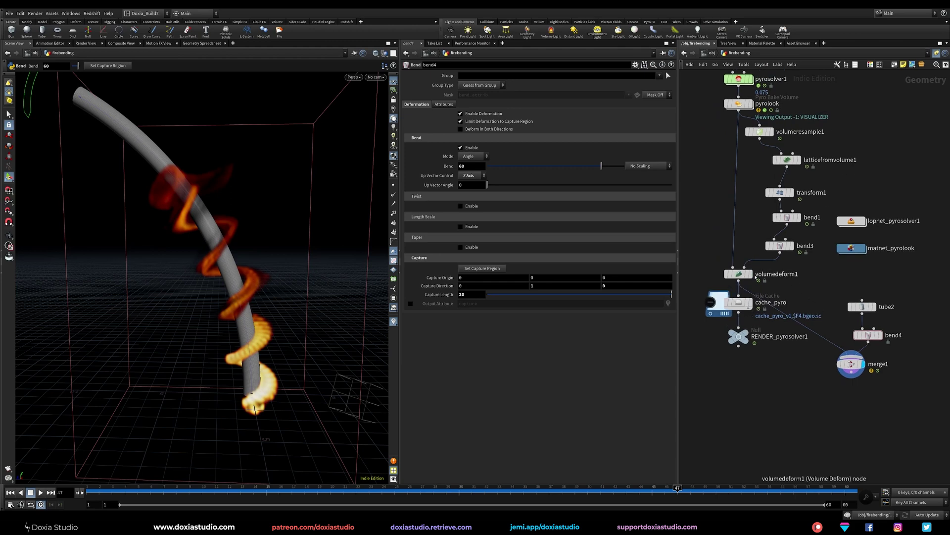
click(751, 273)
alt+right_drag(238, 286, 263, 310)
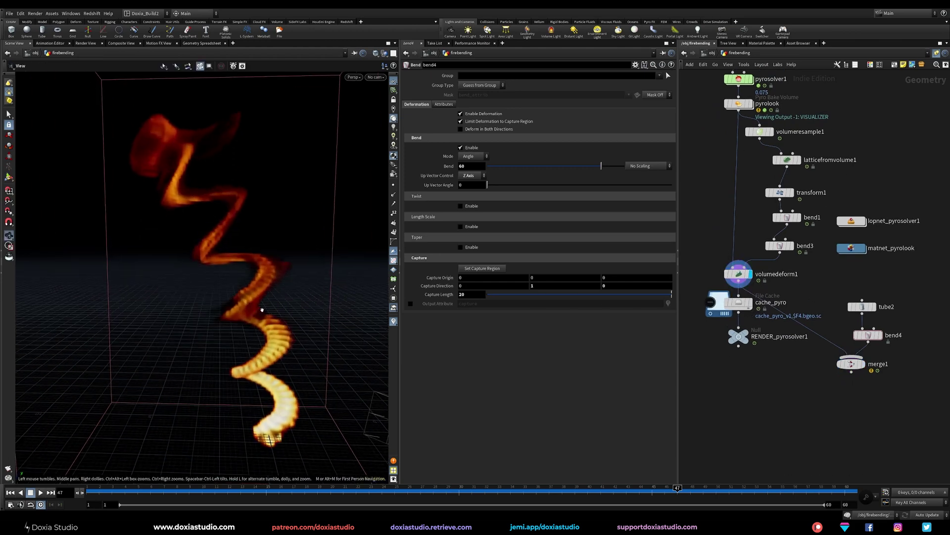
Look through cam1 and reframe the camera on the bent fire spiral from an oblique angle.
alt+middle_drag(263, 309, 226, 303)
click(382, 78)
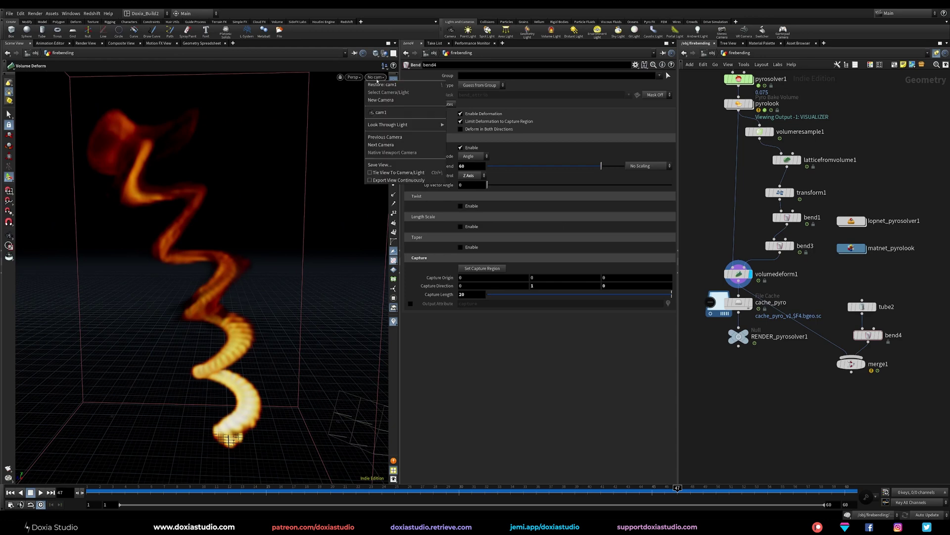
click(401, 113)
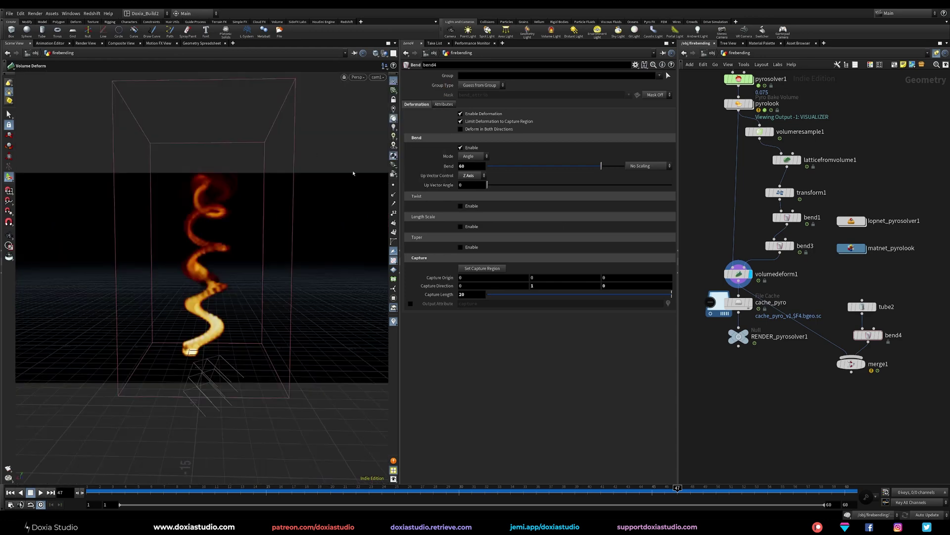
key(Escape)
drag(254, 256, 288, 290)
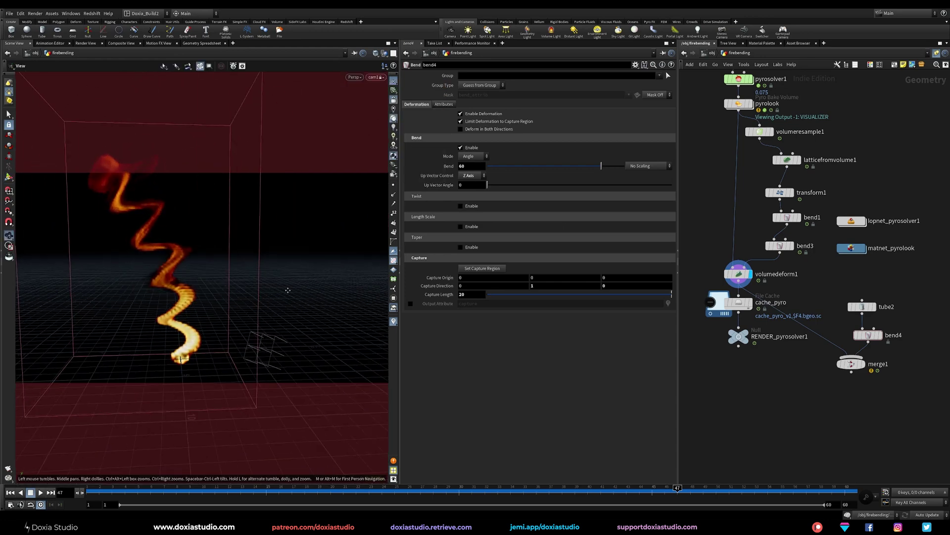
alt+middle_drag(288, 290, 314, 281)
alt+right_drag(198, 347, 163, 305)
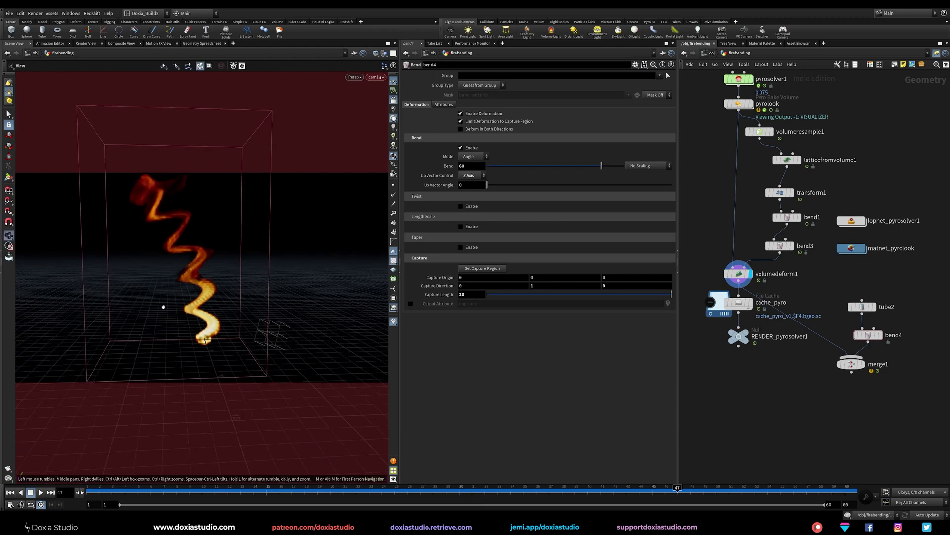
alt+middle_drag(163, 277, 161, 293)
alt+right_drag(162, 293, 174, 318)
alt+drag(174, 318, 199, 292)
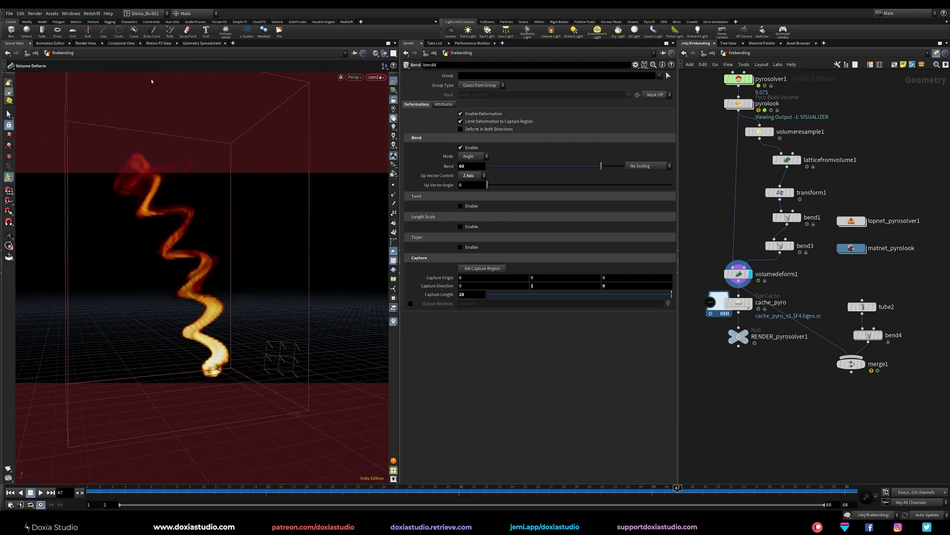
Save the scene and render frame 47 of the bent fire spiral with mantra_ipr.
key(ctrl+s)
click(85, 44)
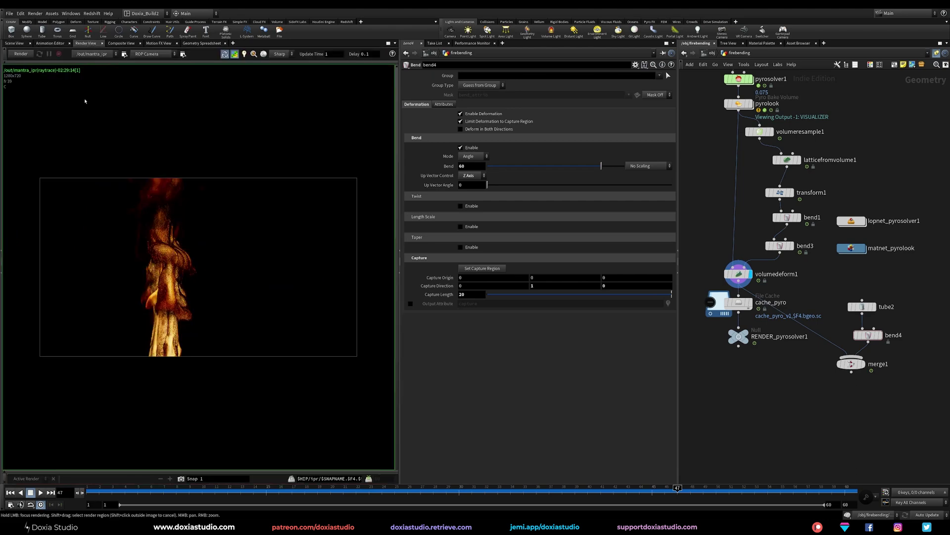
click(27, 55)
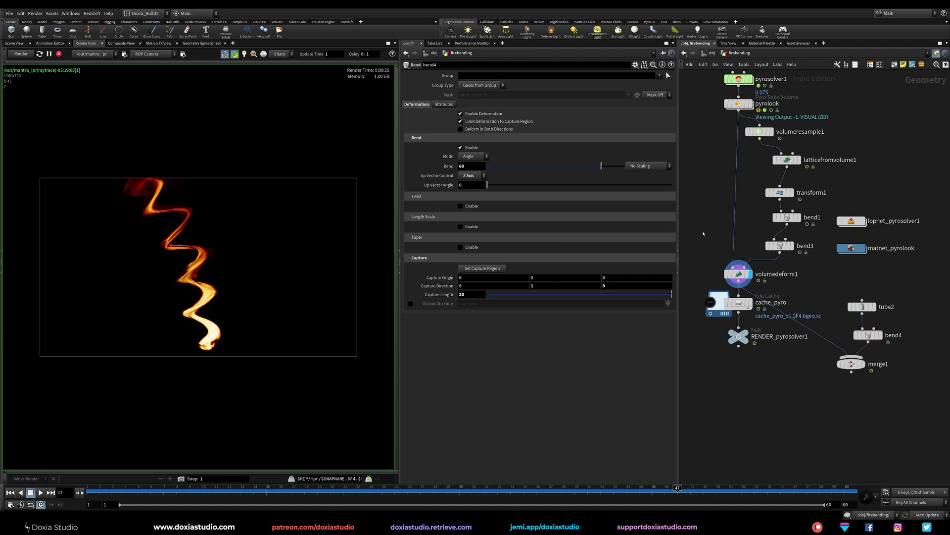
Review the parameters of the source chain from sphere1 and pyrosource1 through volumerasterizeattributes1 to the three volumenoisefog nodes.
middle_drag(703, 233, 700, 314)
mouse_move(692, 292)
middle_down()
mouse_move(705, 314)
mouse_move(701, 280)
middle_up()
scroll(705, 314, down, 1)
scroll(708, 302, down, 4)
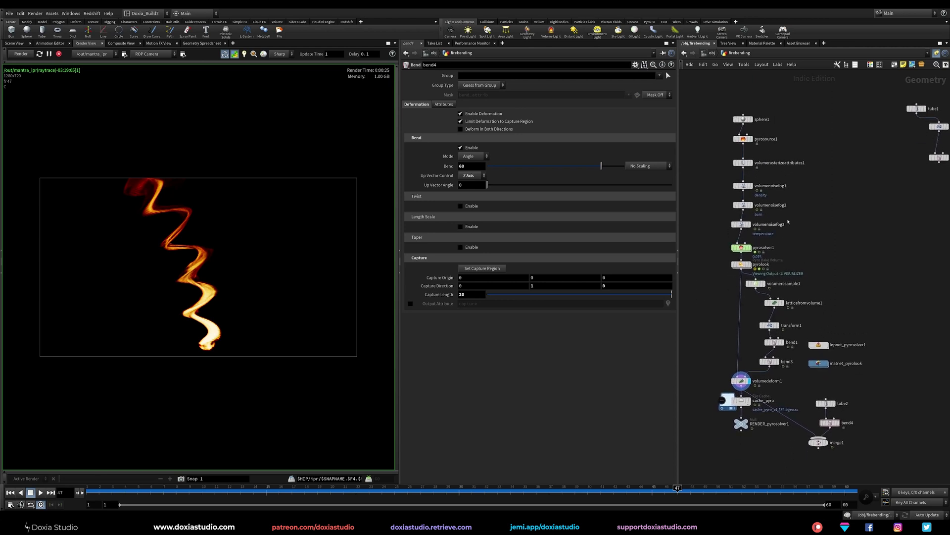
scroll(852, 219, up, 1)
mouse_move(848, 216)
middle_down()
mouse_move(854, 260)
mouse_move(864, 209)
middle_up()
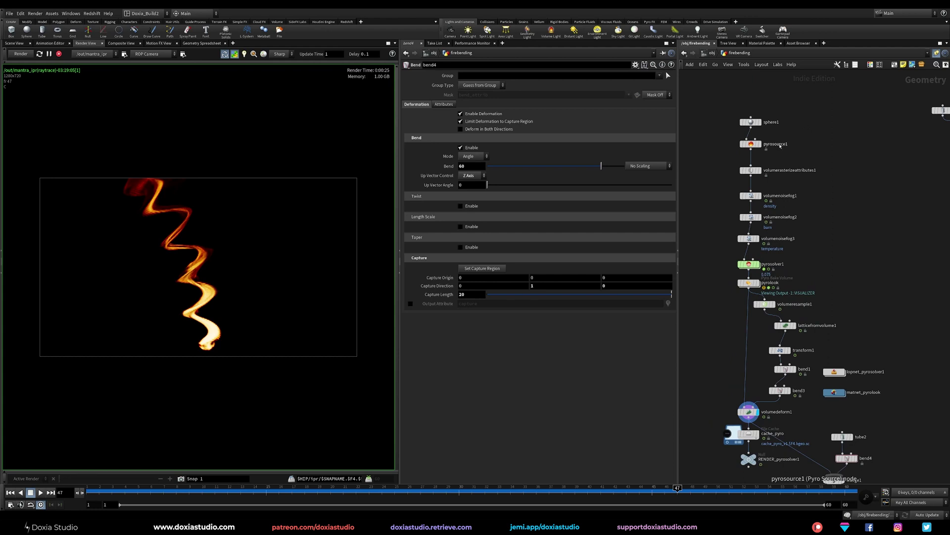
middle_drag(828, 154, 814, 154)
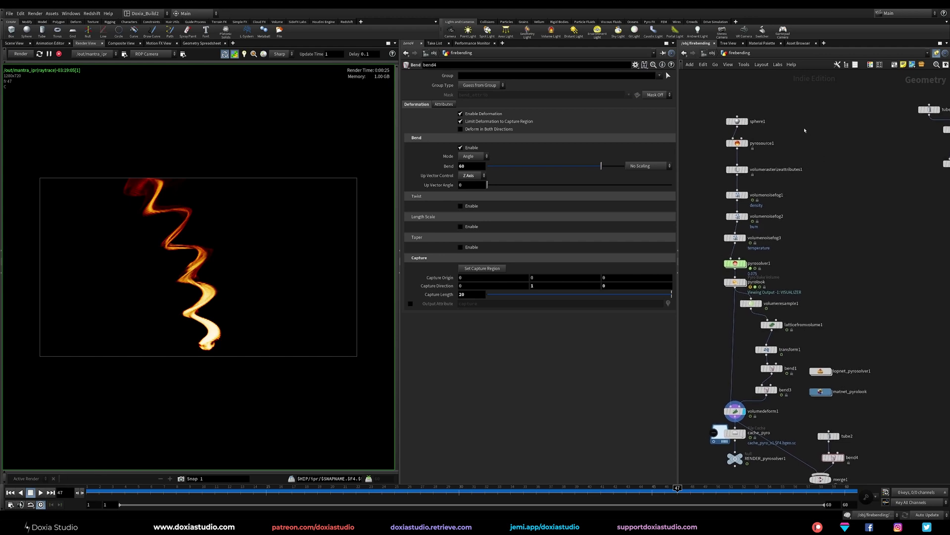
drag(782, 102, 718, 125)
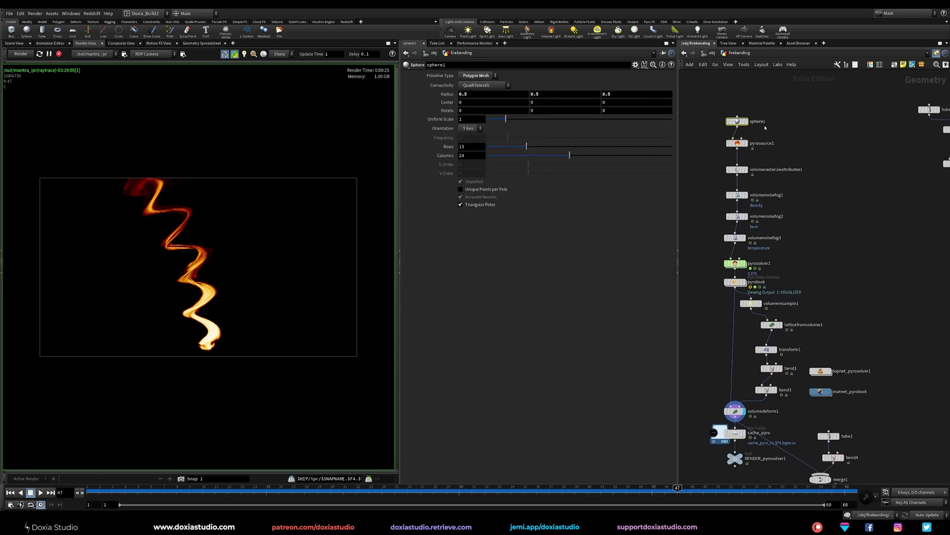
click(758, 144)
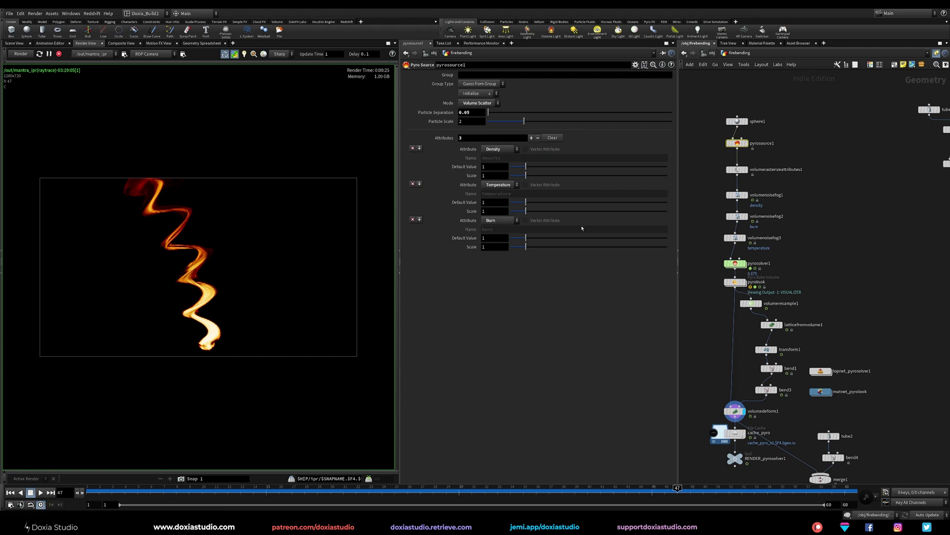
click(737, 169)
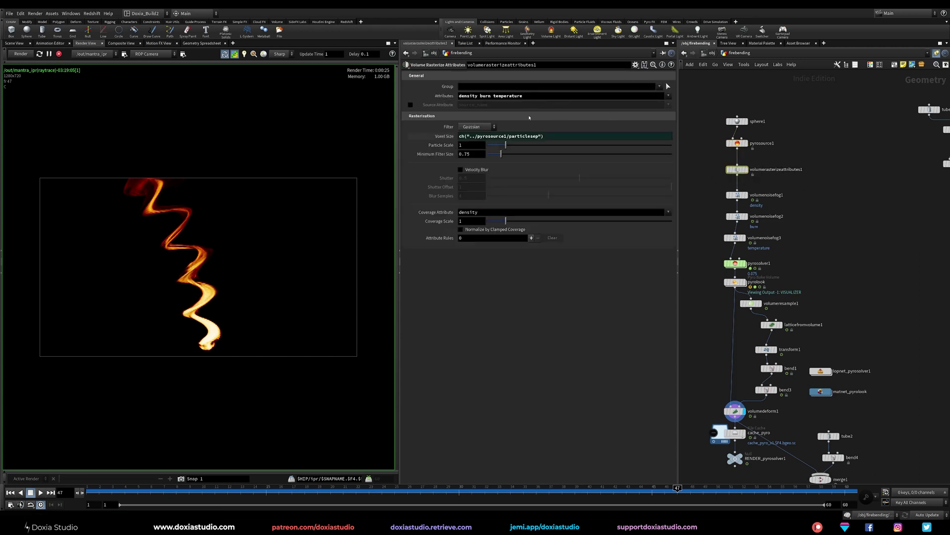
key(Down)
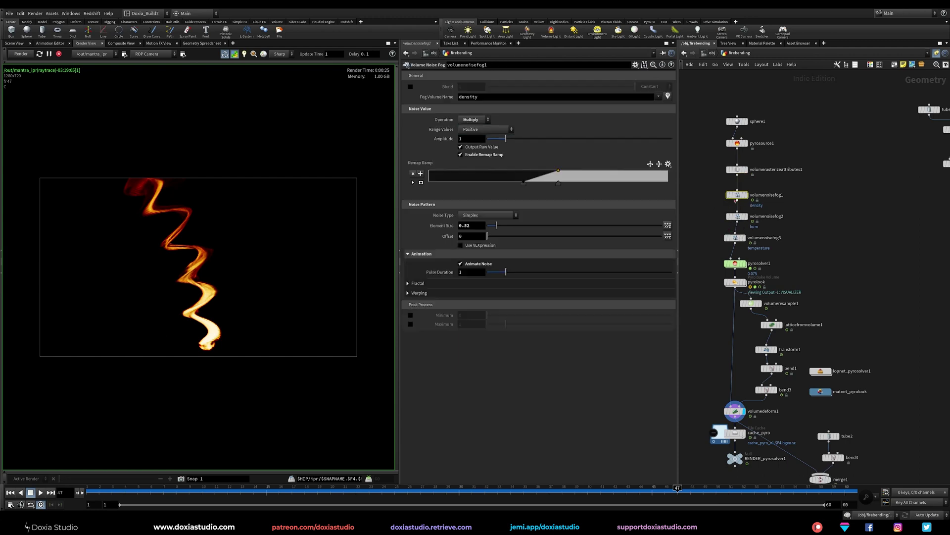
key(Down)
key(Down)
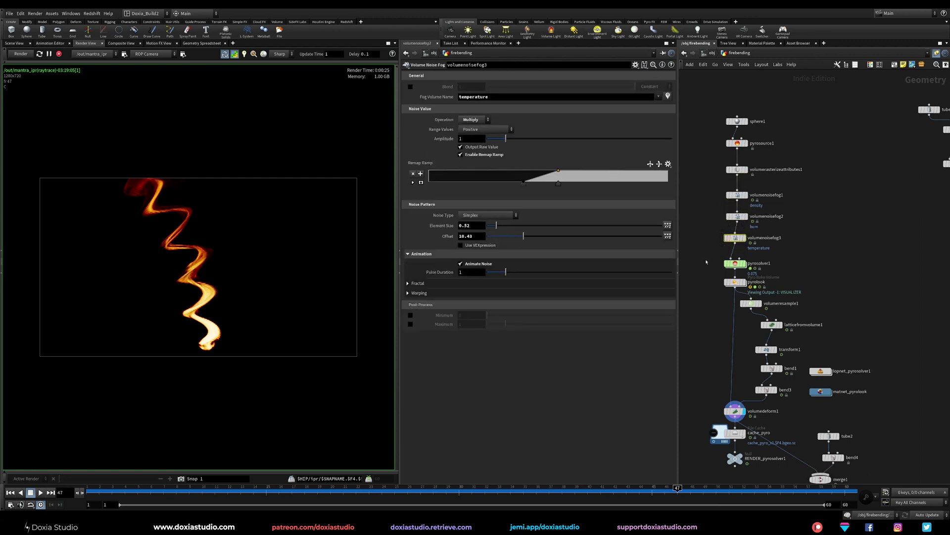
Review pyrosolver1's setup, sourcing, collision, field and shape settings and its available quick setups.
key(Down)
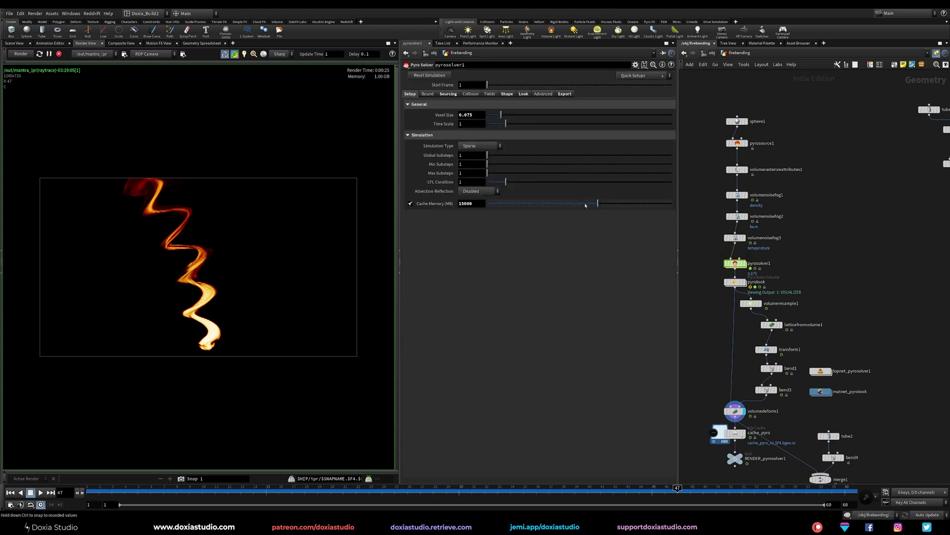
click(448, 94)
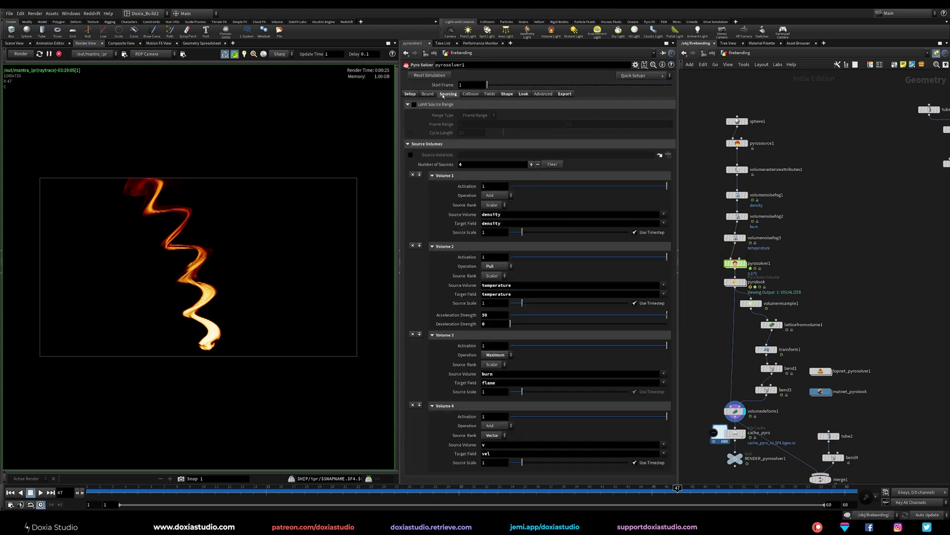
click(470, 94)
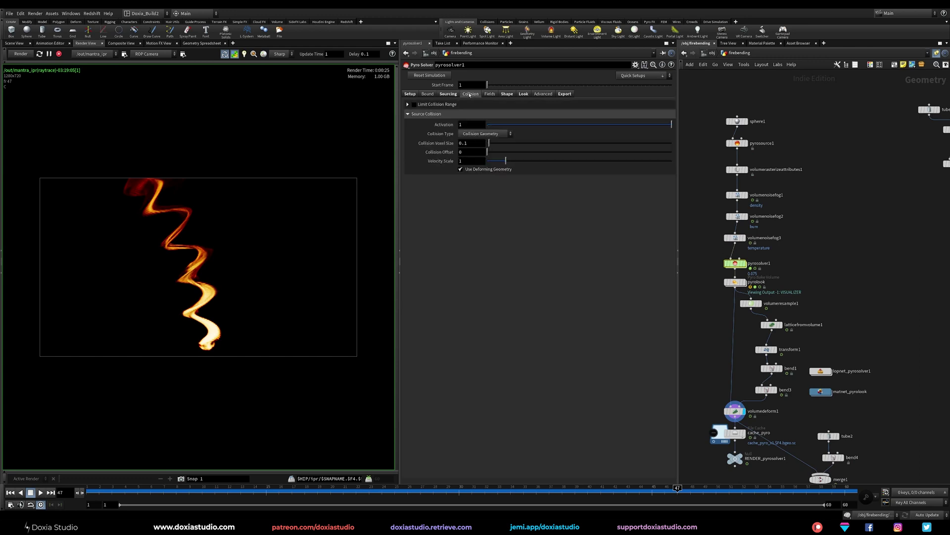
click(491, 94)
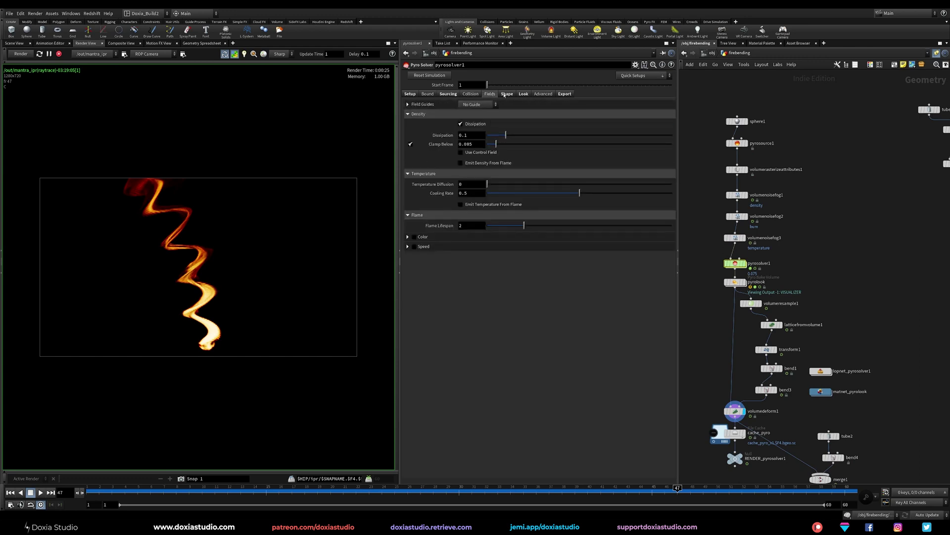
click(507, 94)
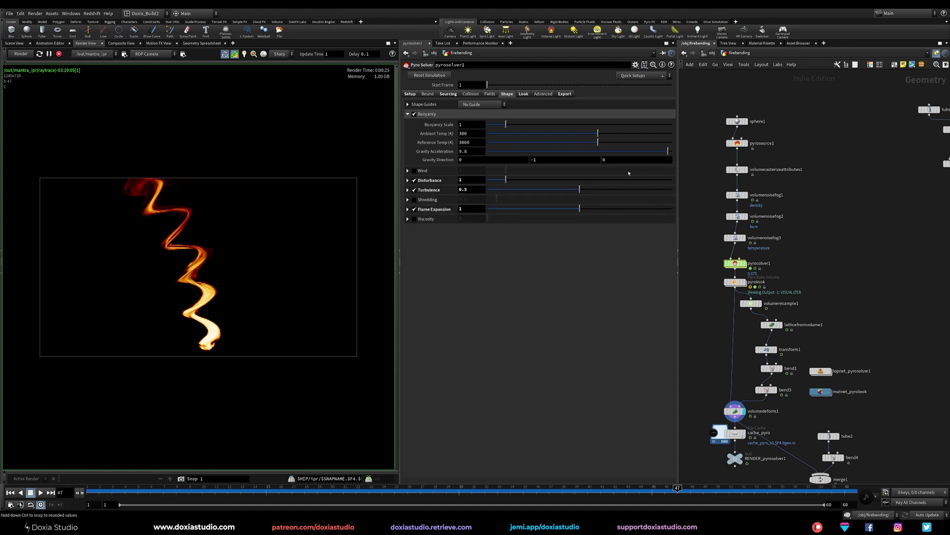
click(664, 75)
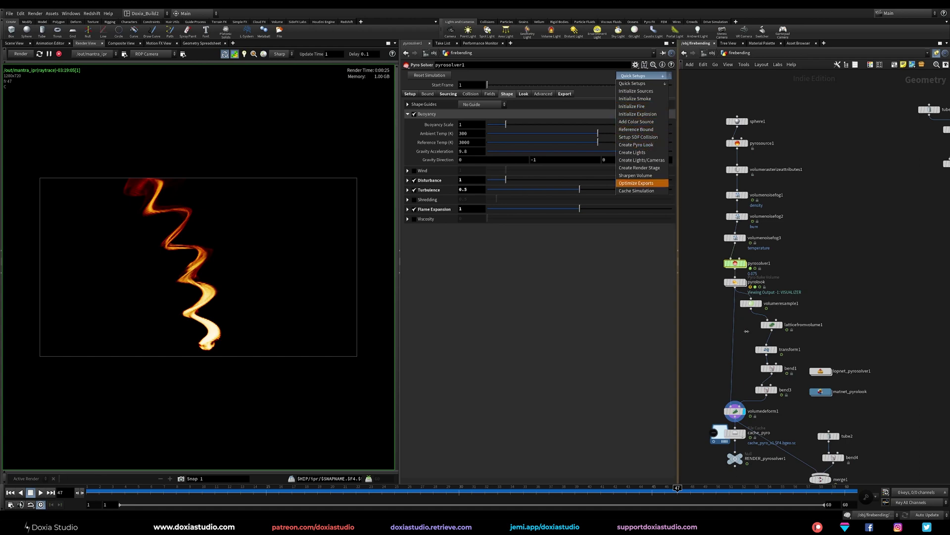
click(645, 147)
Display pyrolook, stop the running render, and return to the 3D scene view.
click(744, 282)
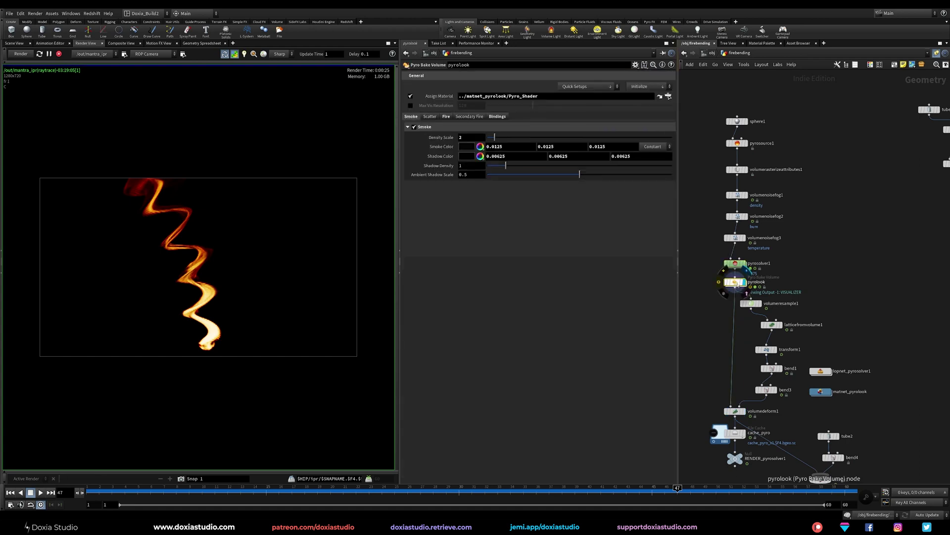
click(59, 55)
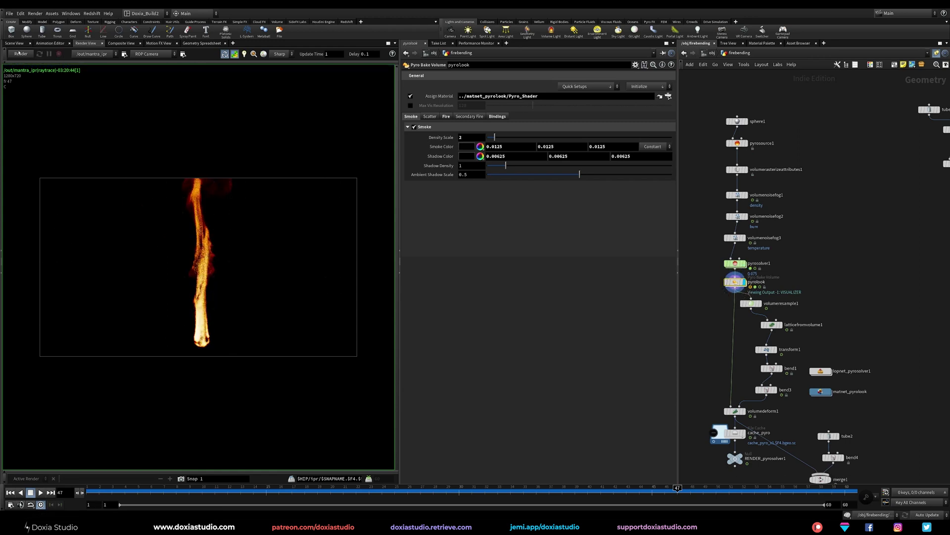
click(15, 43)
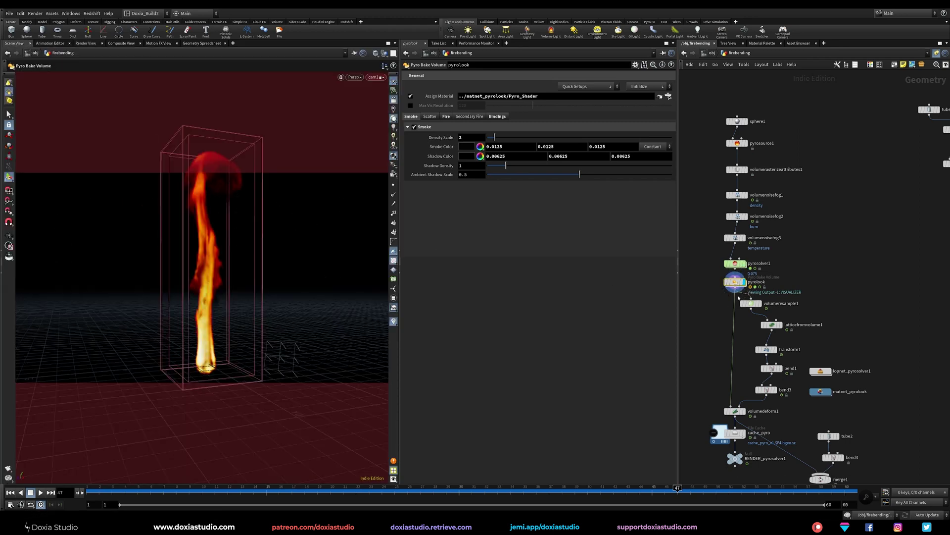
Check the initialization presets and quick setups available on pyrolook.
click(648, 86)
click(613, 209)
click(594, 86)
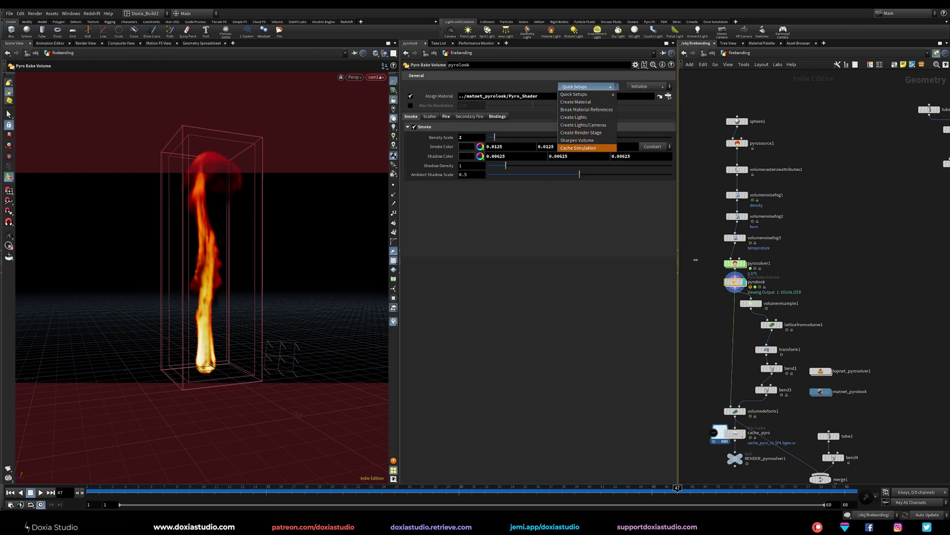
click(713, 293)
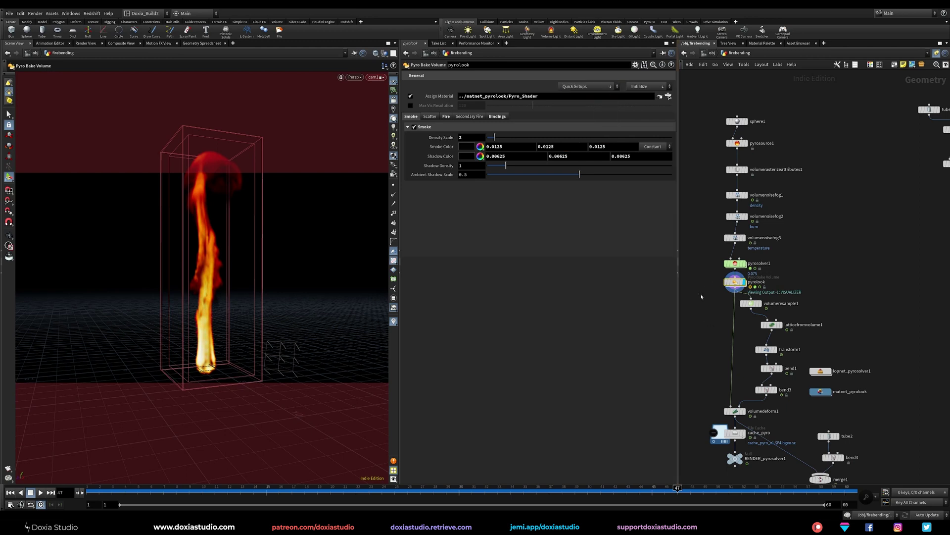
Examine the lattice in transform1 and its translate, rotate and scale parameters.
click(702, 300)
middle_drag(705, 318, 701, 253)
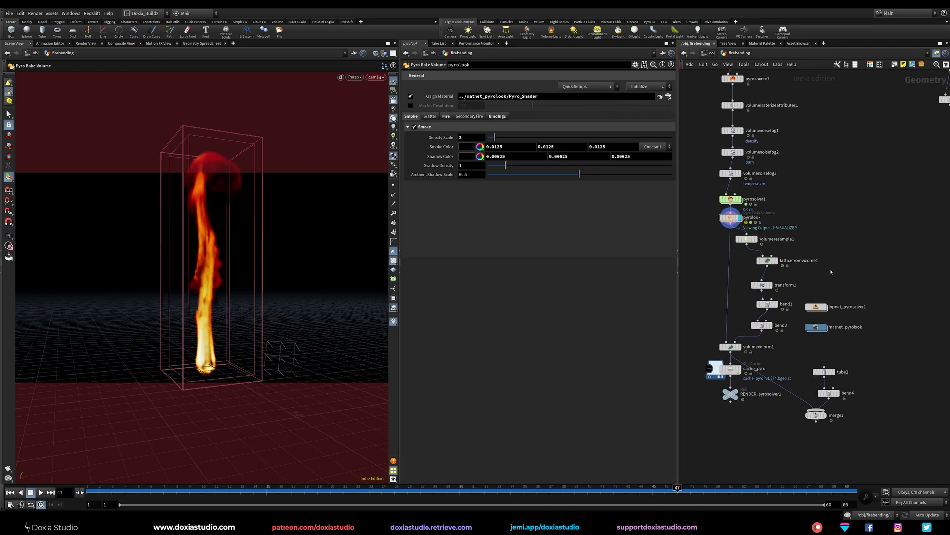
scroll(832, 271, up, 1)
middle_drag(822, 266, 844, 248)
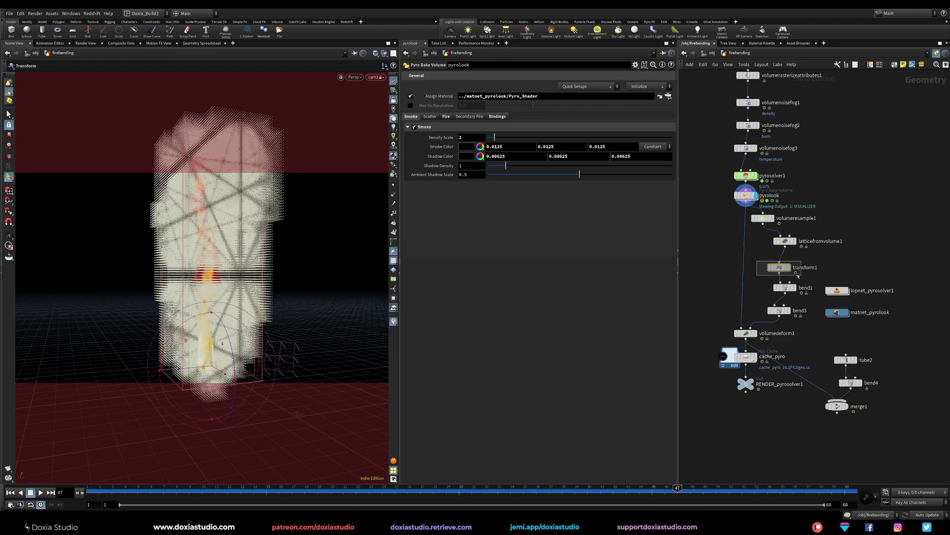
click(779, 268)
click(719, 291)
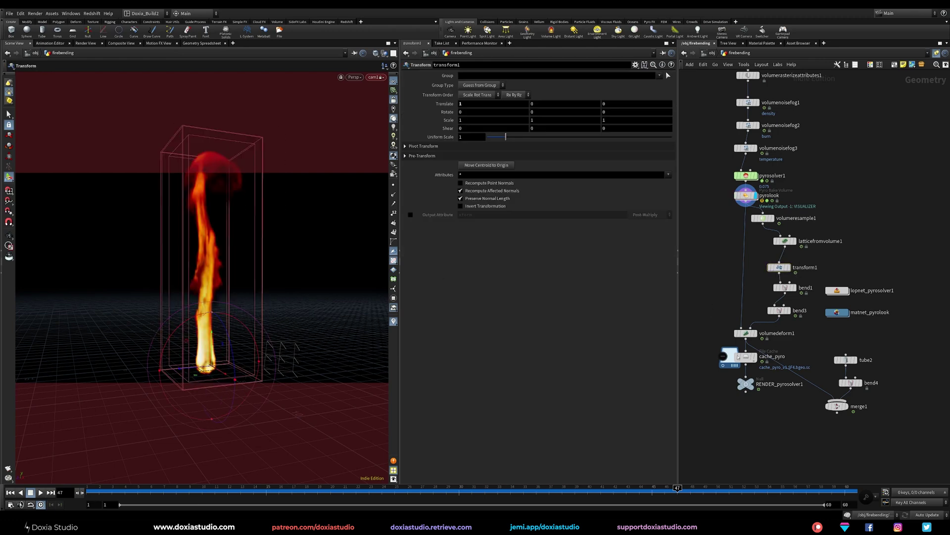